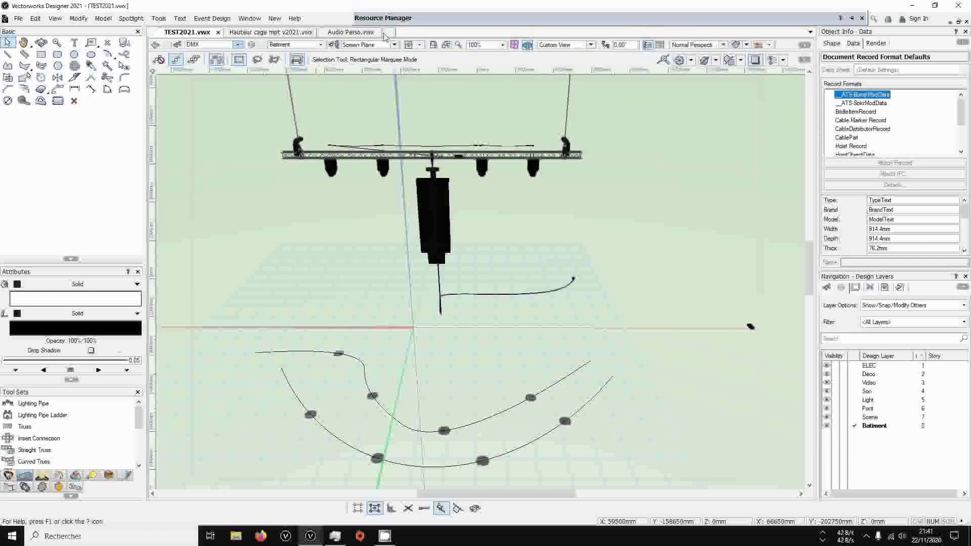
Create a new document from the preselected BASE document template and check its empty drawing area
click(387, 33)
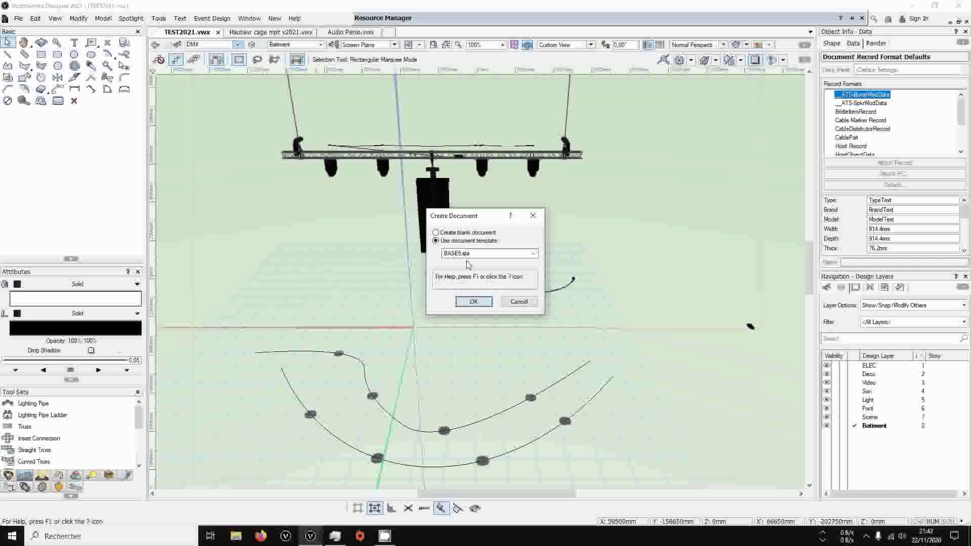
click(473, 302)
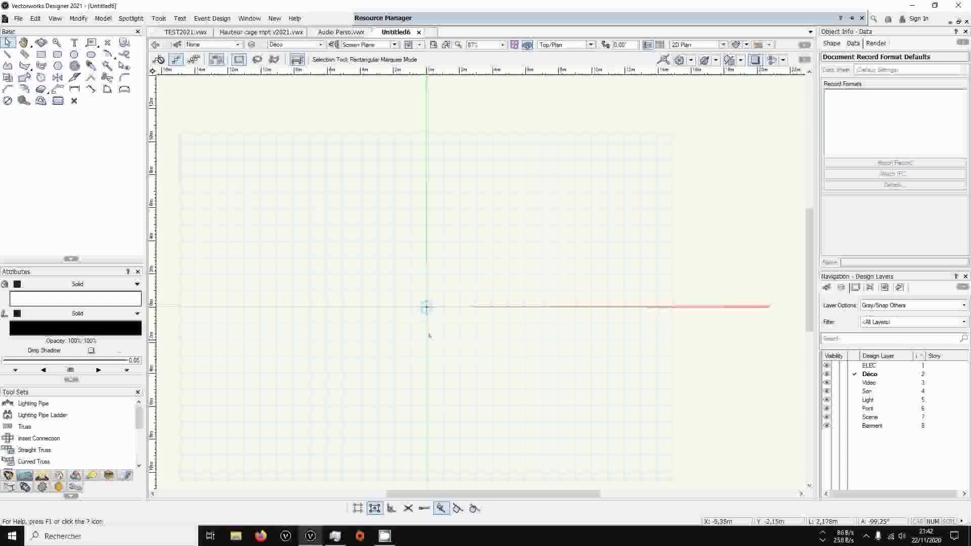
key(h)
drag(379, 296, 410, 251)
mouse_move(411, 251)
middle_down()
mouse_move(400, 271)
mouse_move(409, 269)
middle_up()
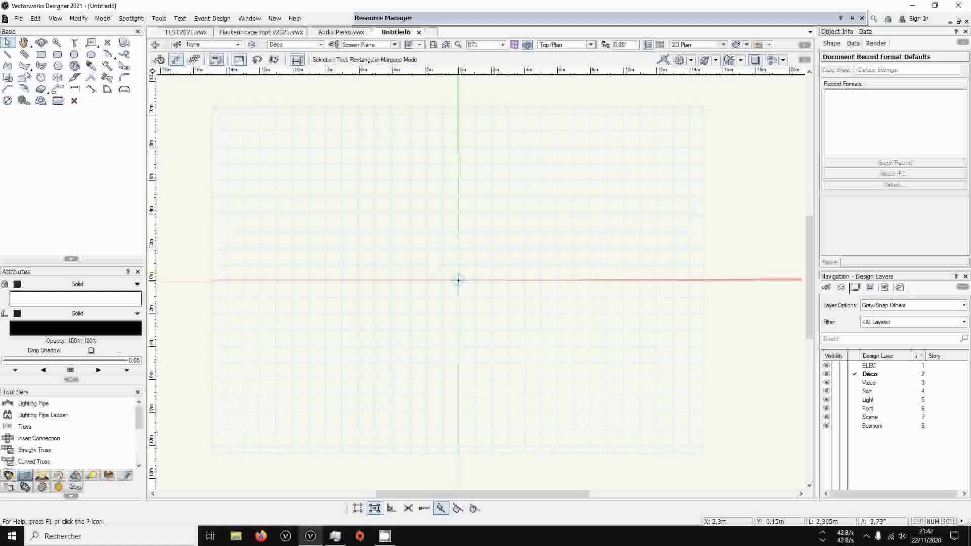
scroll(464, 275, down, 2)
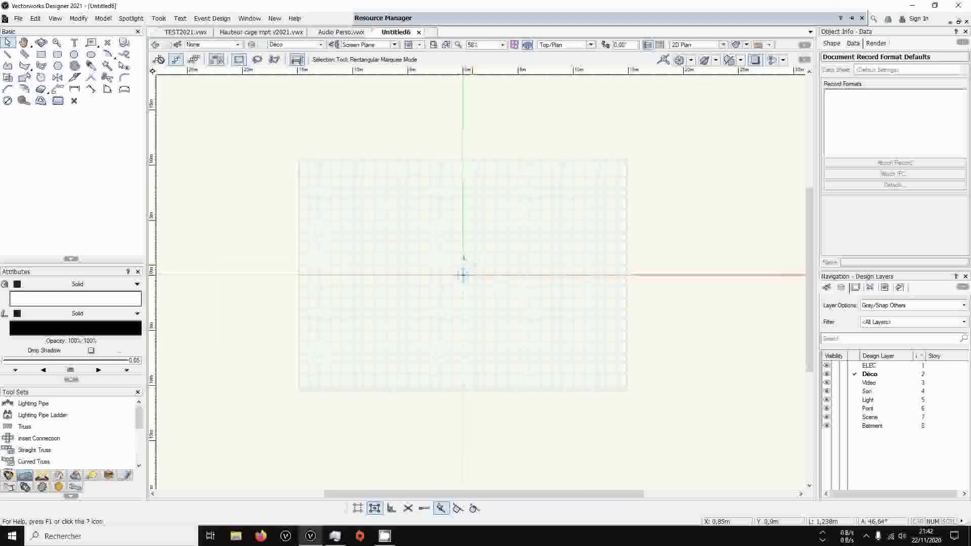
scroll(462, 275, up, 2)
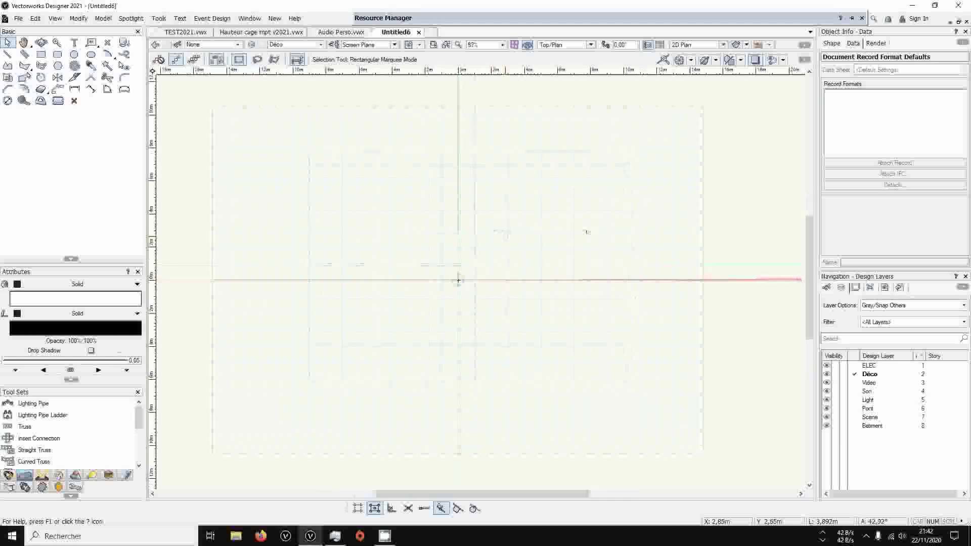
Examine the A3 Vue Top and A4 Listes sheet layers and return to the Déco design layer
click(855, 287)
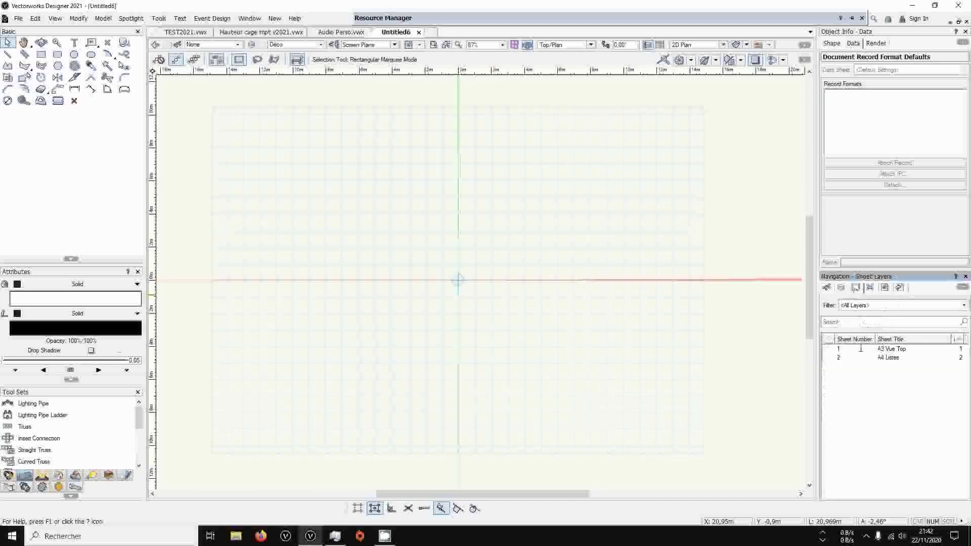
double_click(859, 349)
scroll(507, 318, down, 2)
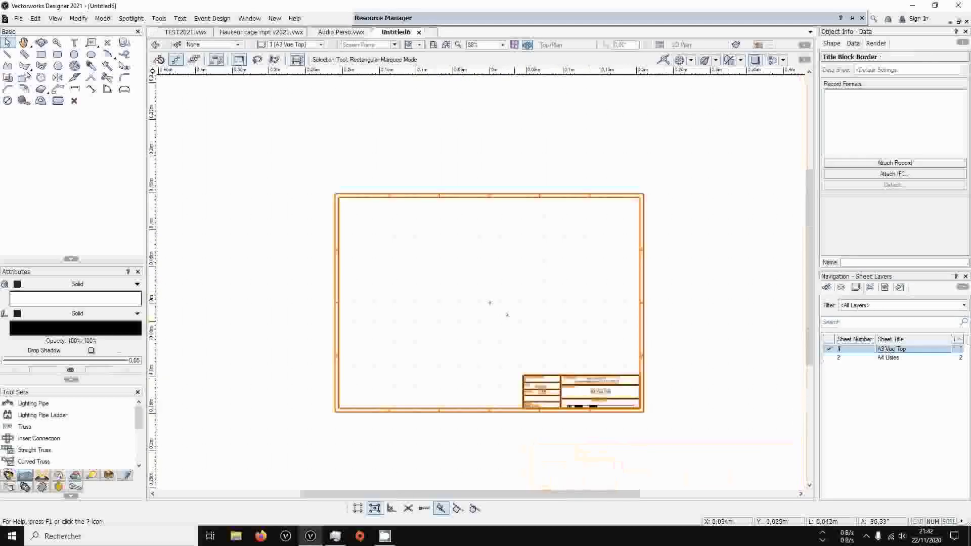
scroll(507, 318, up, 1)
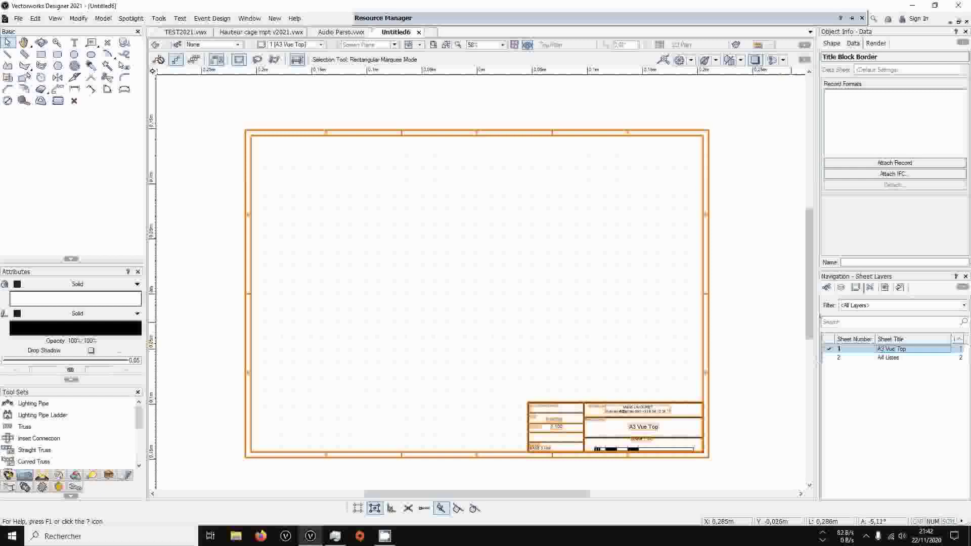
click(827, 357)
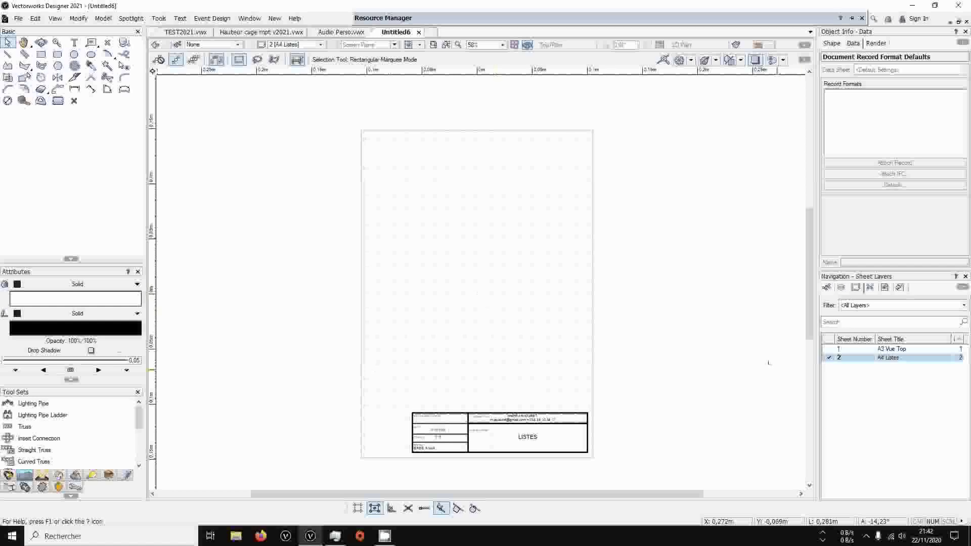
click(841, 288)
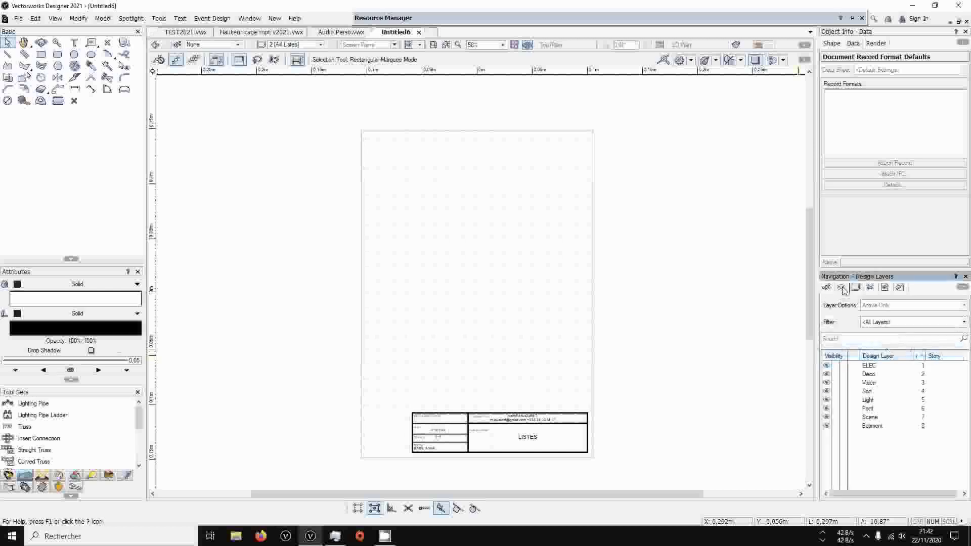
click(854, 375)
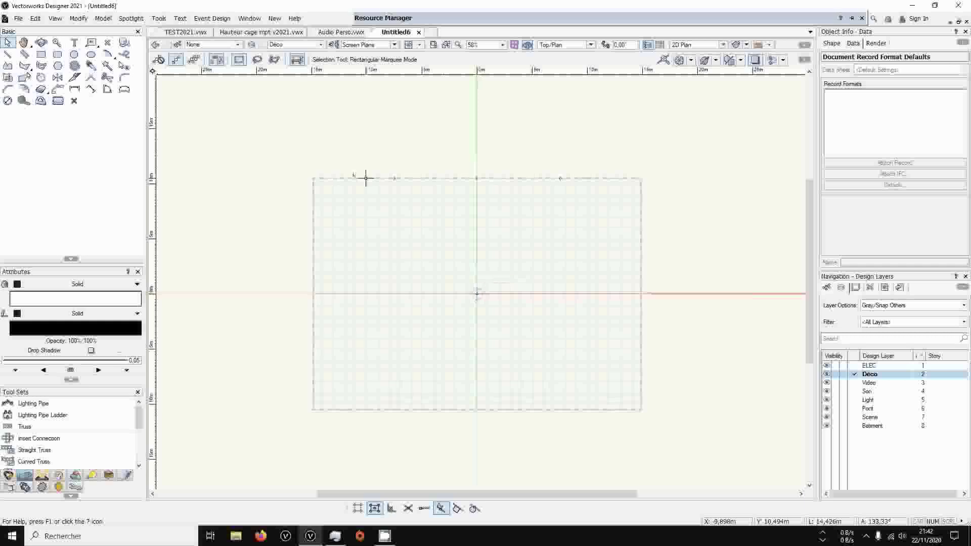
List the resources contained in the new Untitled6 document, with the open Audio Perso.vwx file collapsed
click(411, 17)
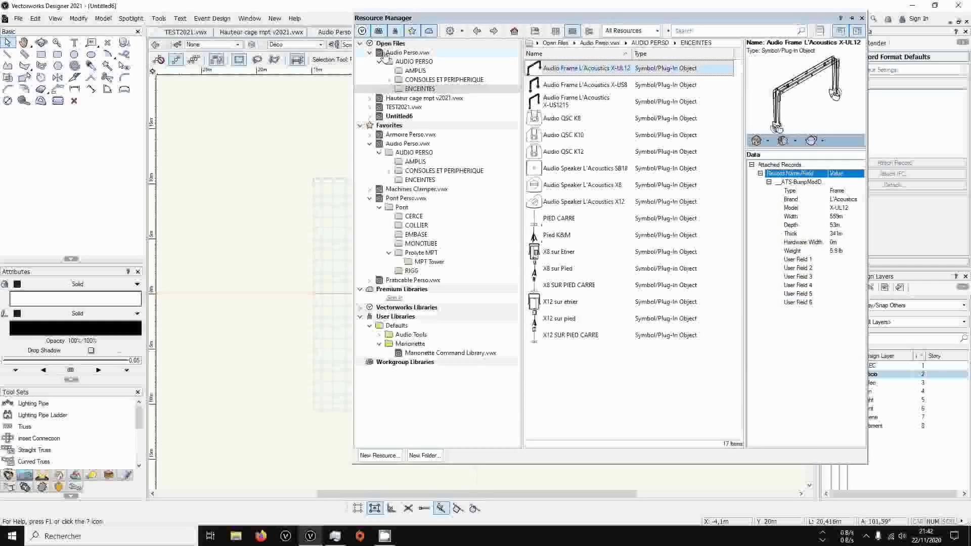
click(369, 53)
click(397, 79)
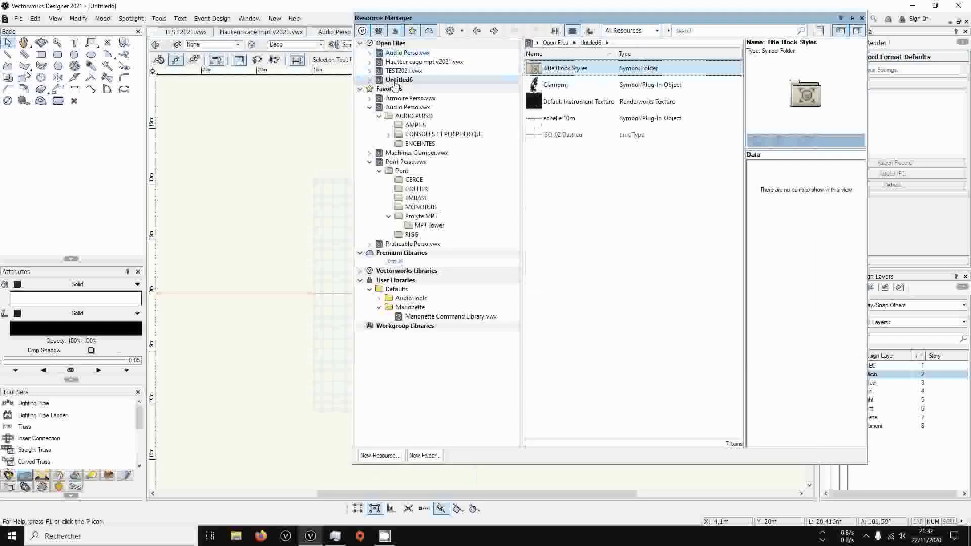
Collapse the Audio Perso.vwx and Pont Perso.vwx libraries among the favorite resource files
mouse_move(481, 18)
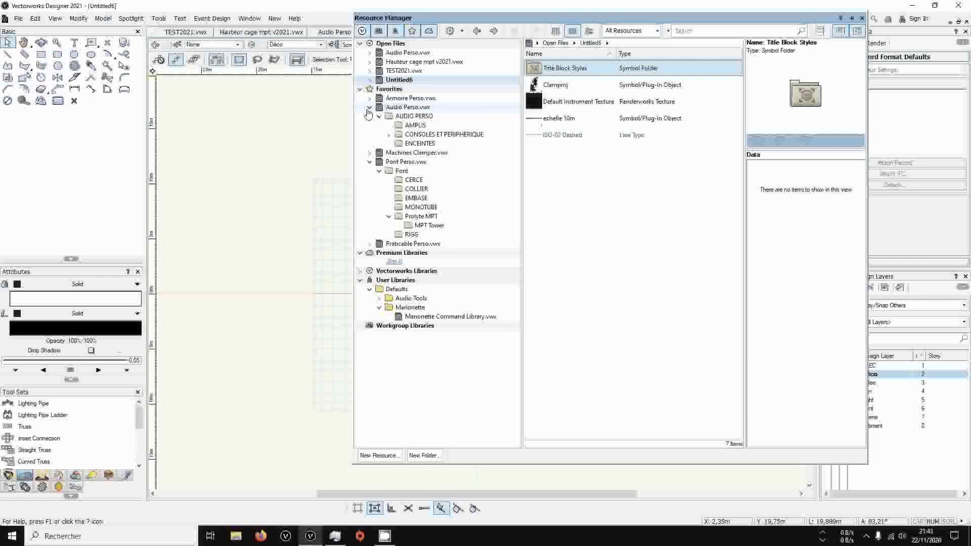
click(367, 108)
click(369, 107)
click(371, 125)
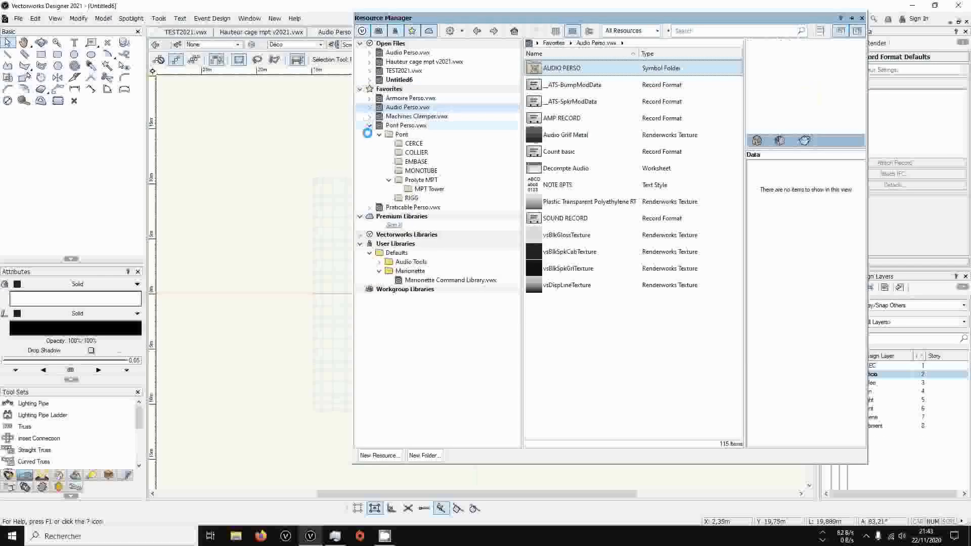
click(370, 126)
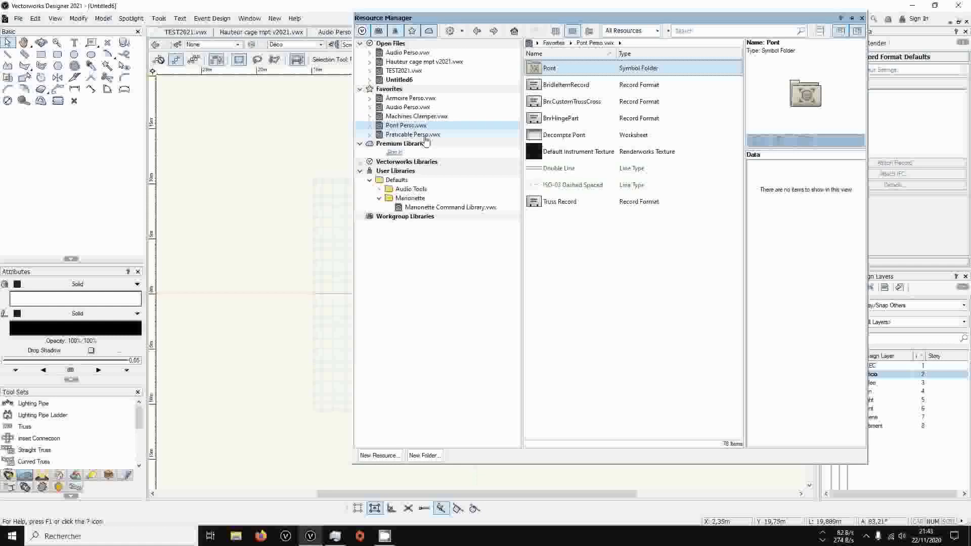
Switch to the Audio Perso.vwx document and examine its equipment symbols and quantity table in Top/Plan view
click(343, 32)
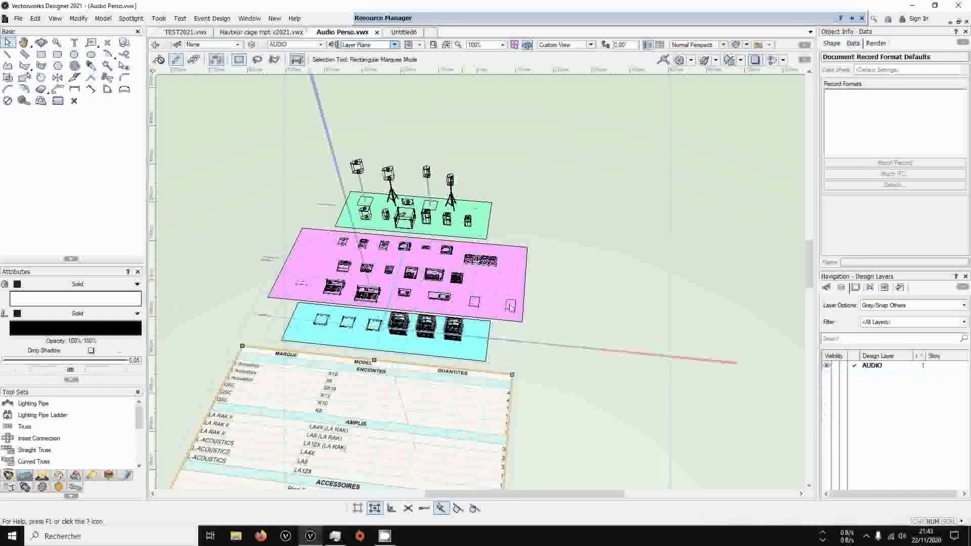
middle_drag(545, 277, 632, 190)
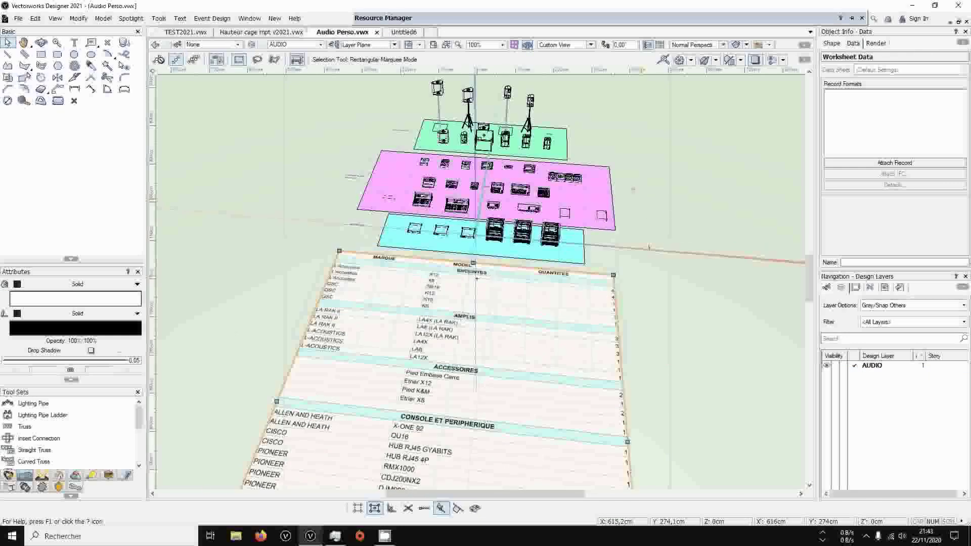
key(ctrl+5)
scroll(605, 155, down, 2)
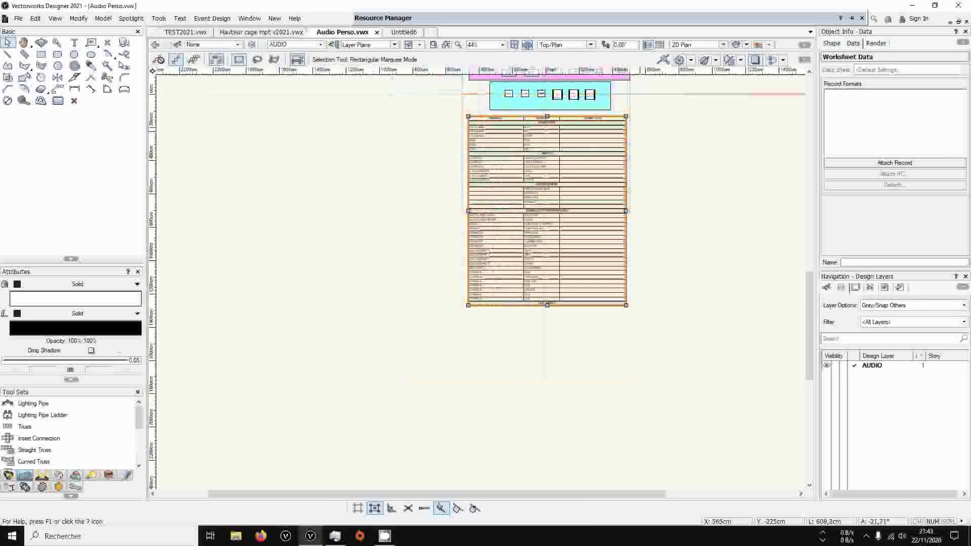
middle_drag(693, 105, 664, 265)
scroll(545, 179, up, 4)
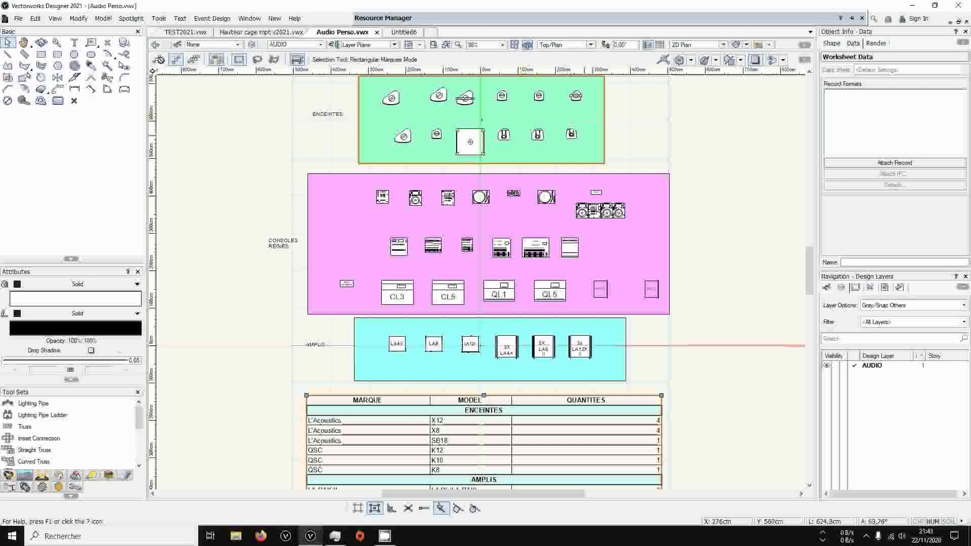
Select the green ENCEINTES rectangle and examine the speakers, consoles, amplifiers and quantity table in a 3D perspective view
click(604, 120)
ctrl+middle_drag(578, 122, 517, 21)
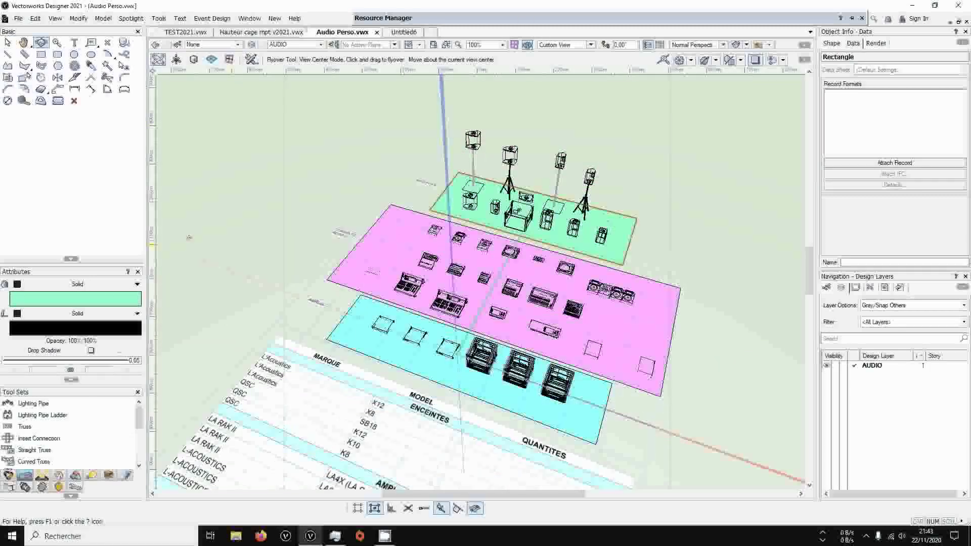
scroll(577, 201, up, 3)
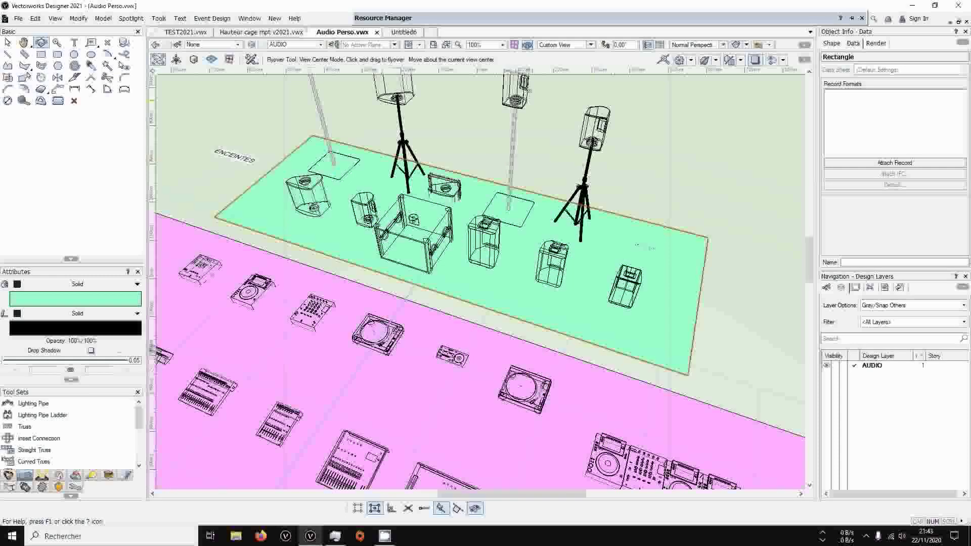
scroll(333, 110, down, 3)
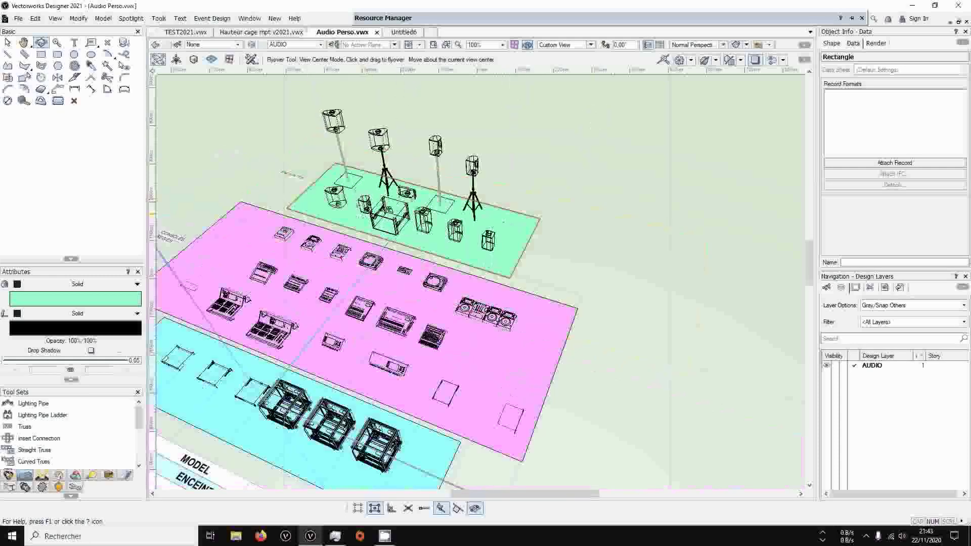
middle_drag(293, 324, 481, 131)
scroll(481, 130, down, 3)
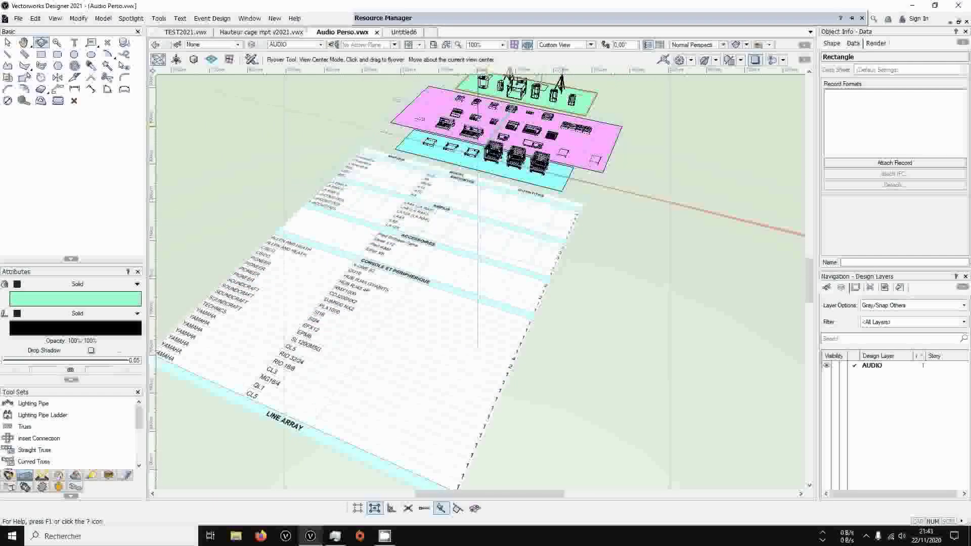
Return to the Selection tool and deselect the green rectangle under the speakers
click(42, 475)
click(32, 438)
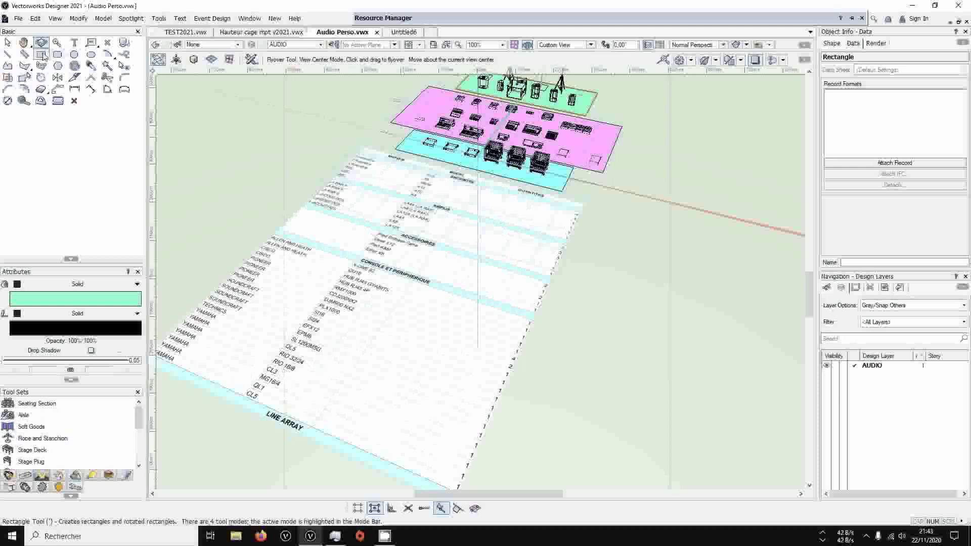
click(8, 42)
middle_drag(600, 158, 536, 283)
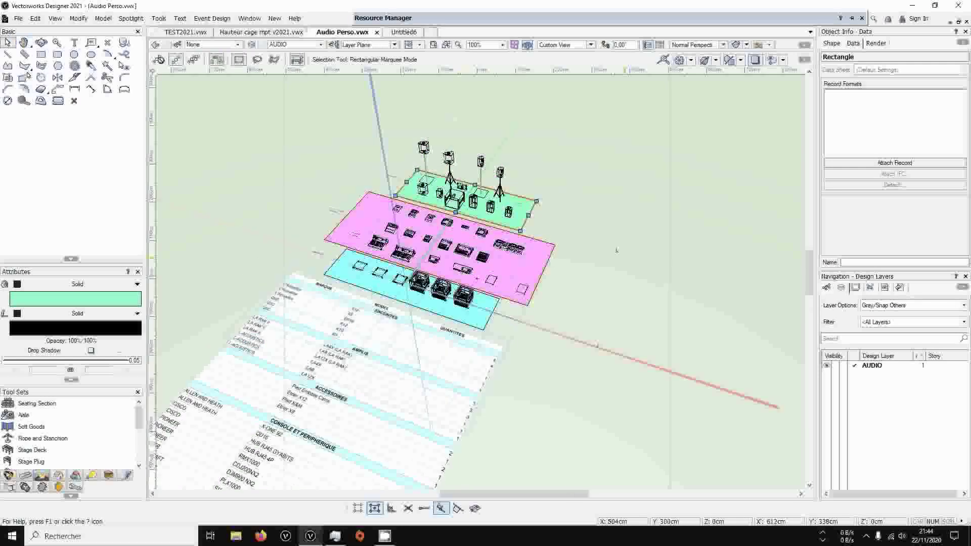
click(552, 172)
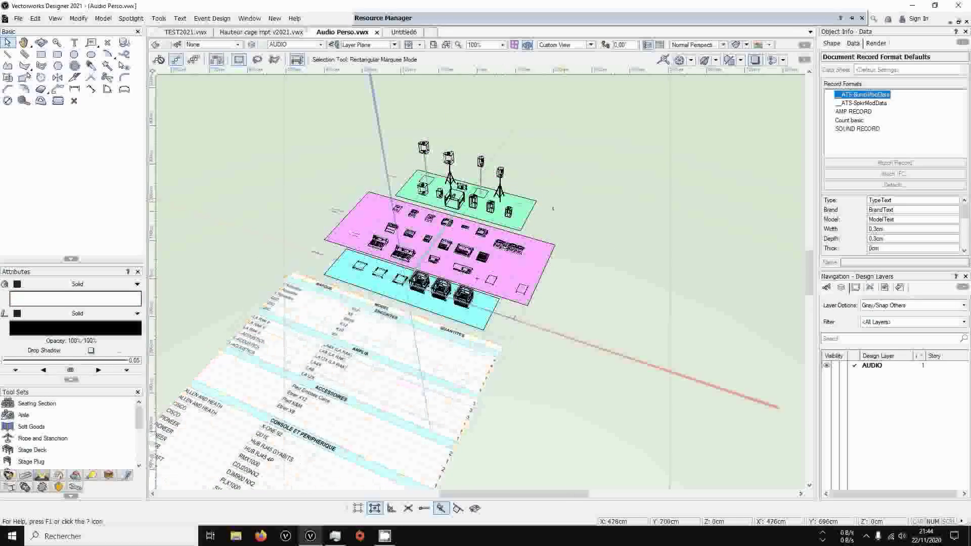
Check the Count basic record format and the Decompte Audio worksheet in the favorite Audio Perso.vwx library
mouse_move(397, 18)
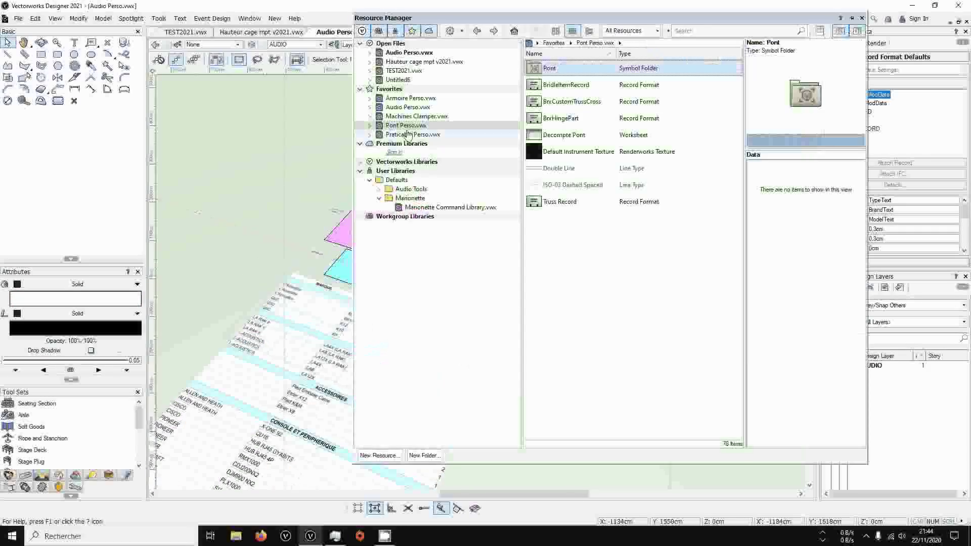
click(404, 107)
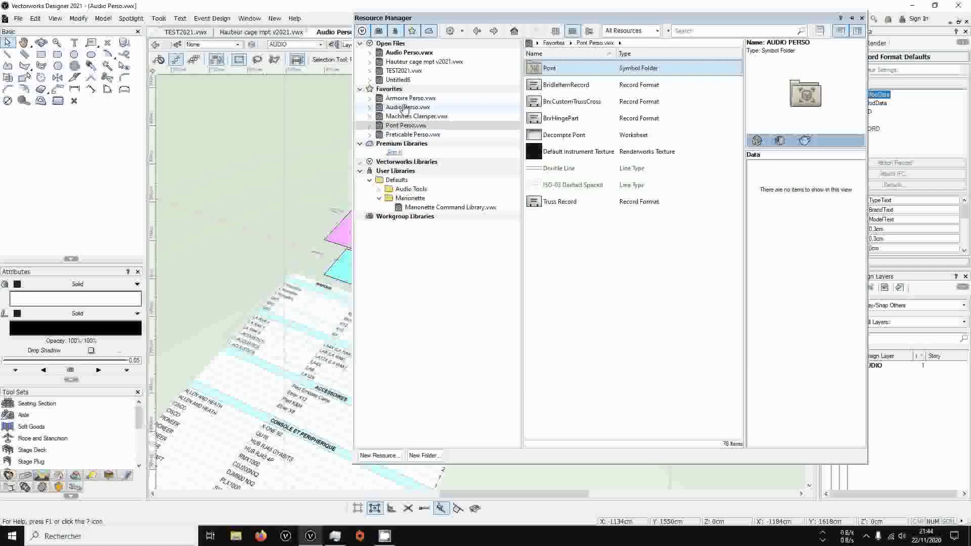
click(580, 154)
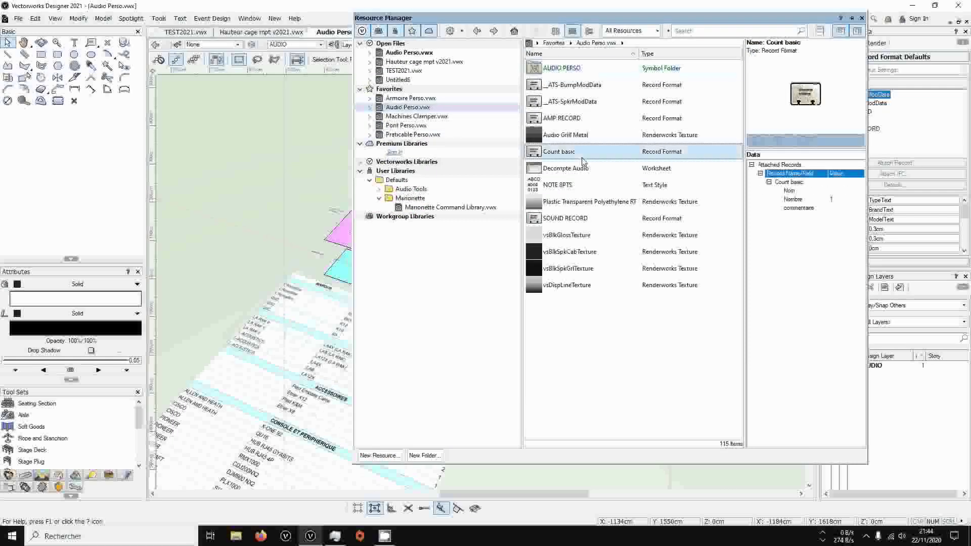
click(580, 170)
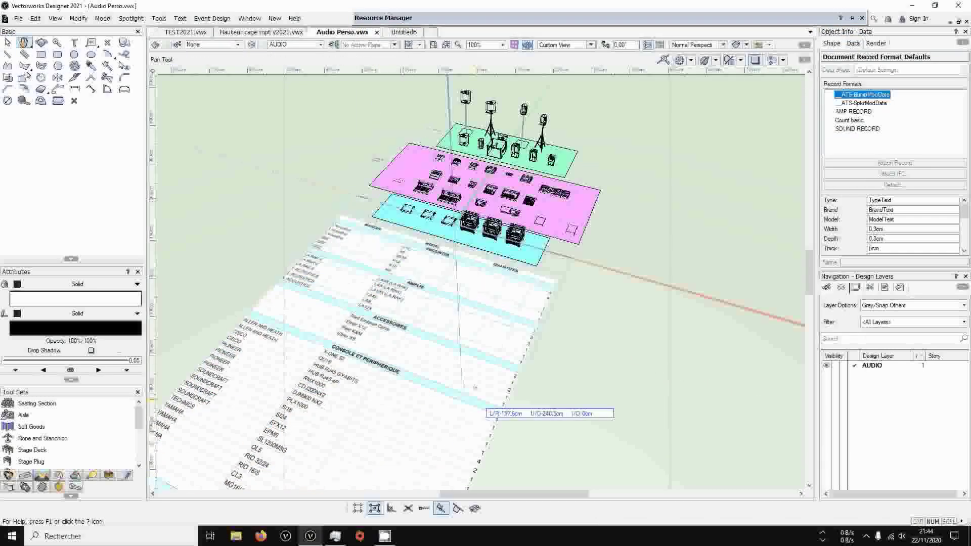
mouse_move(399, 23)
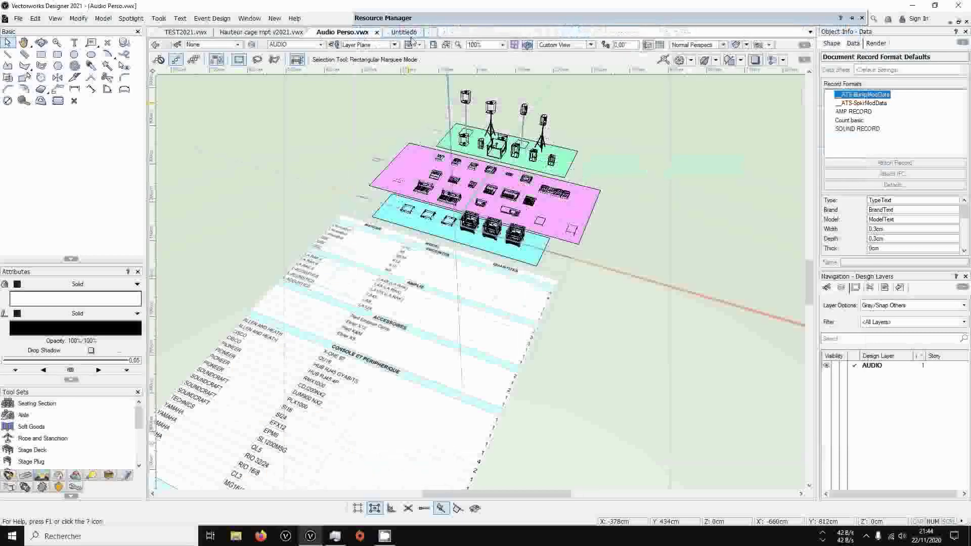
Return to the Untitled6 document and expand the favorite Audio Perso.vwx library to its symbol folders
click(405, 33)
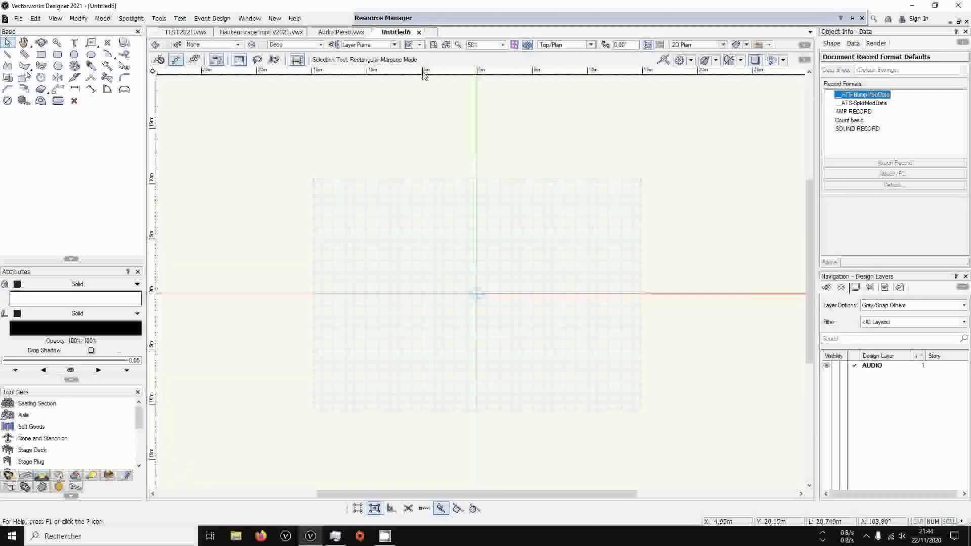
mouse_move(380, 16)
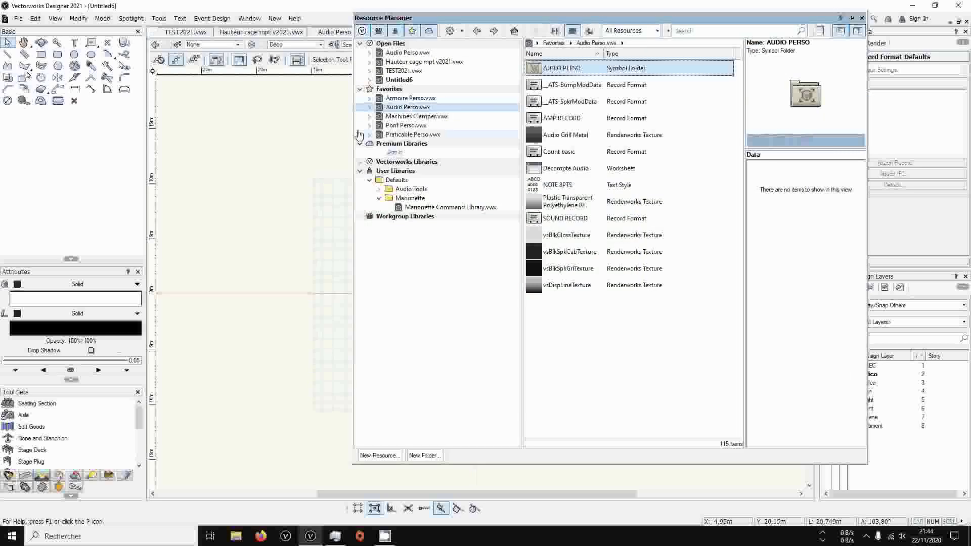
click(370, 108)
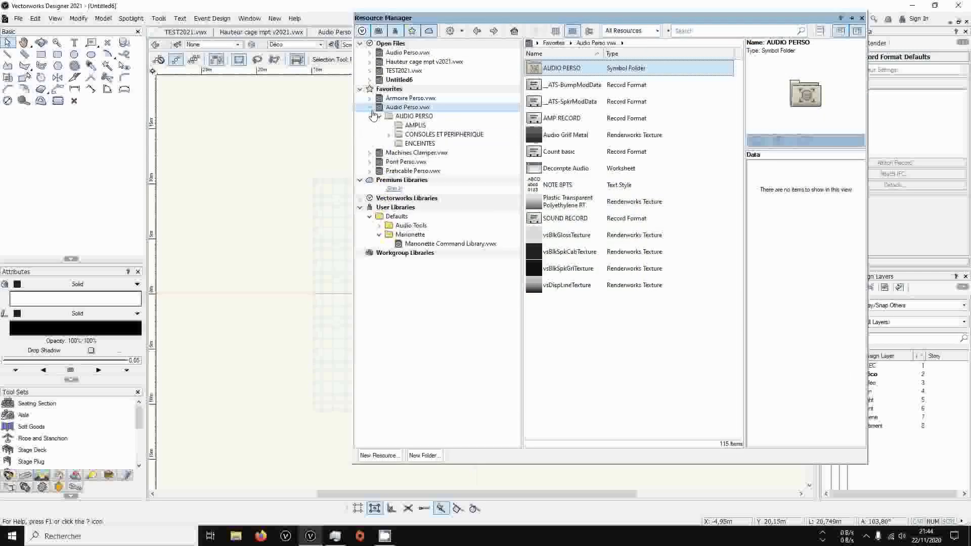
Insert two X8 sur Pied speaker symbols from the ENCEINTES folder along the horizontal axis, one on each side of the origin
click(402, 145)
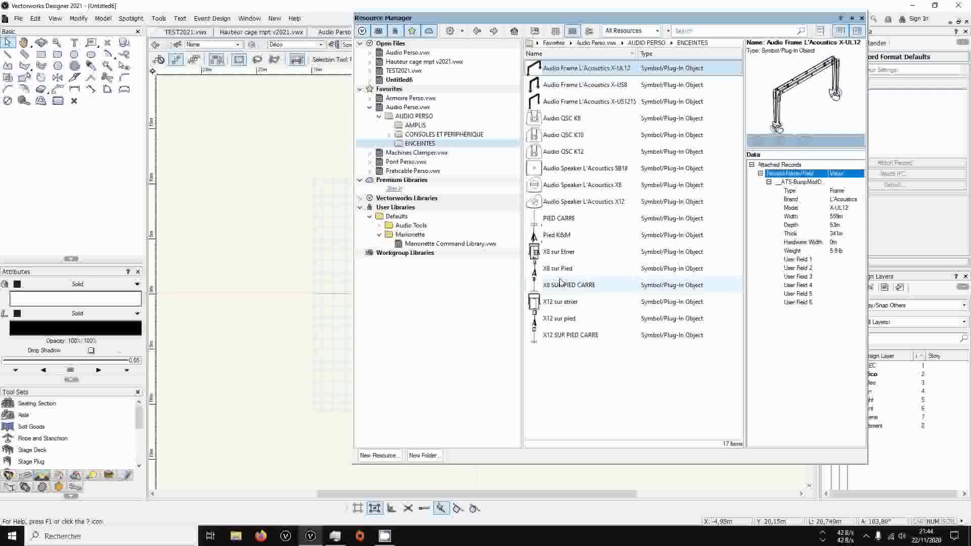
double_click(558, 269)
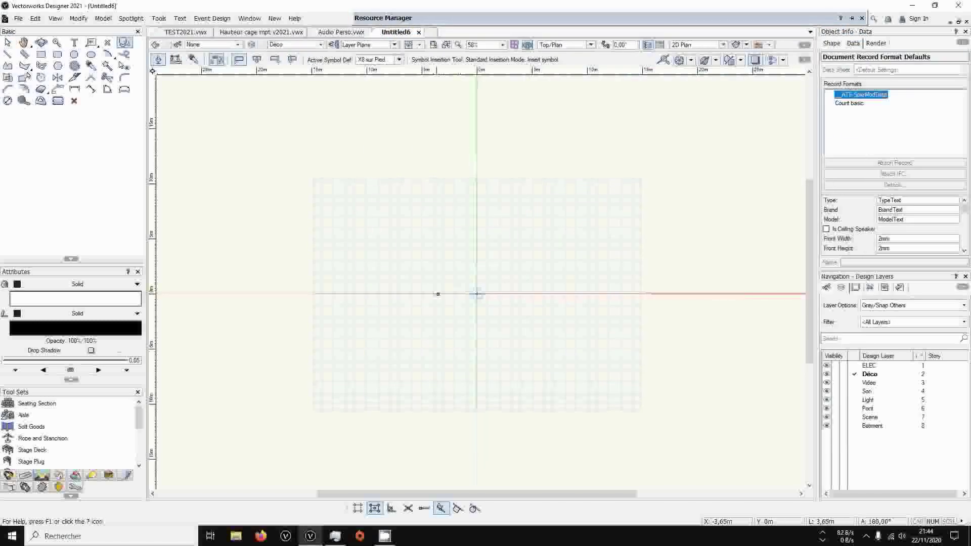
click(437, 293)
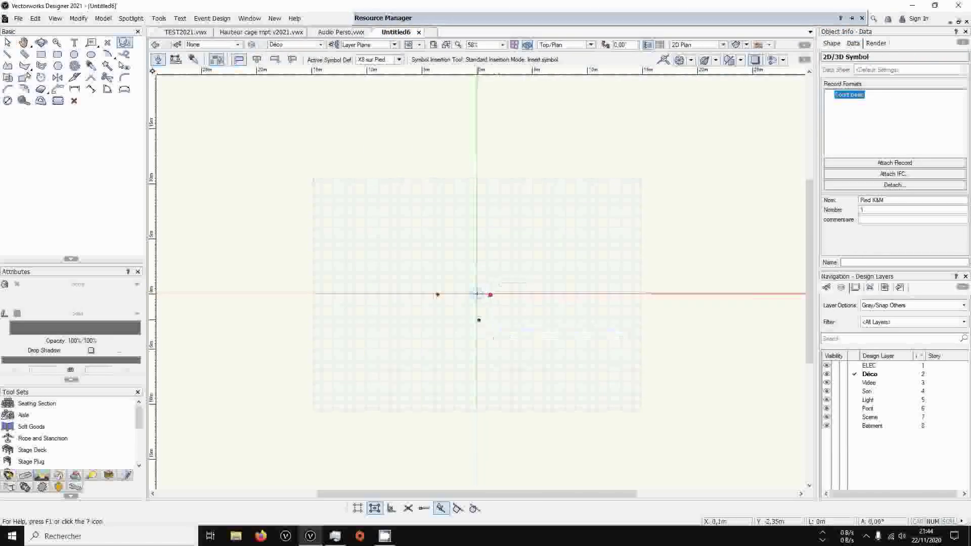
click(478, 321)
scroll(456, 297, up, 5)
scroll(466, 292, down, 1)
Insert the SET DJ 3CDJ+1DJM+1HUB symbol from the CONSOLES ET PERIPHERIQUE folder between the two speakers, rotated about 180°
mouse_move(470, 20)
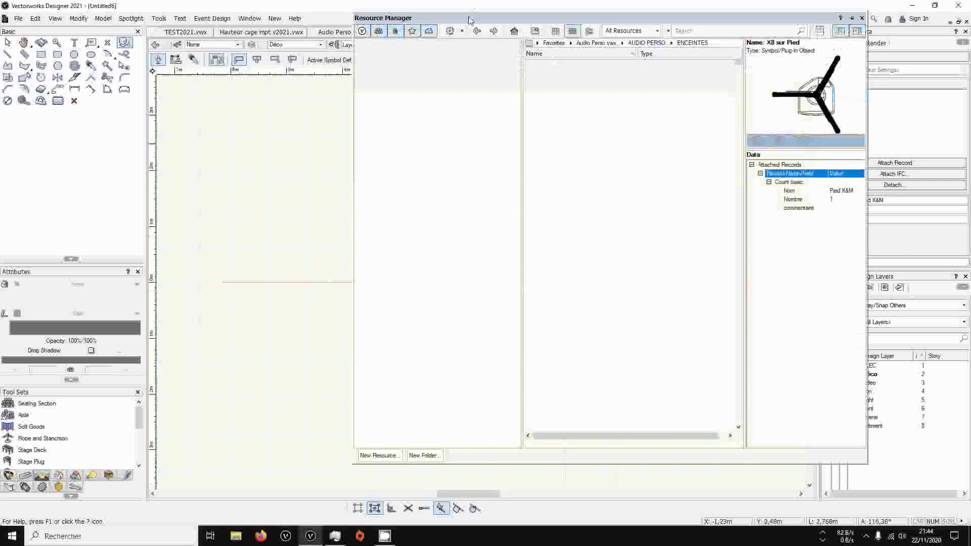
click(409, 136)
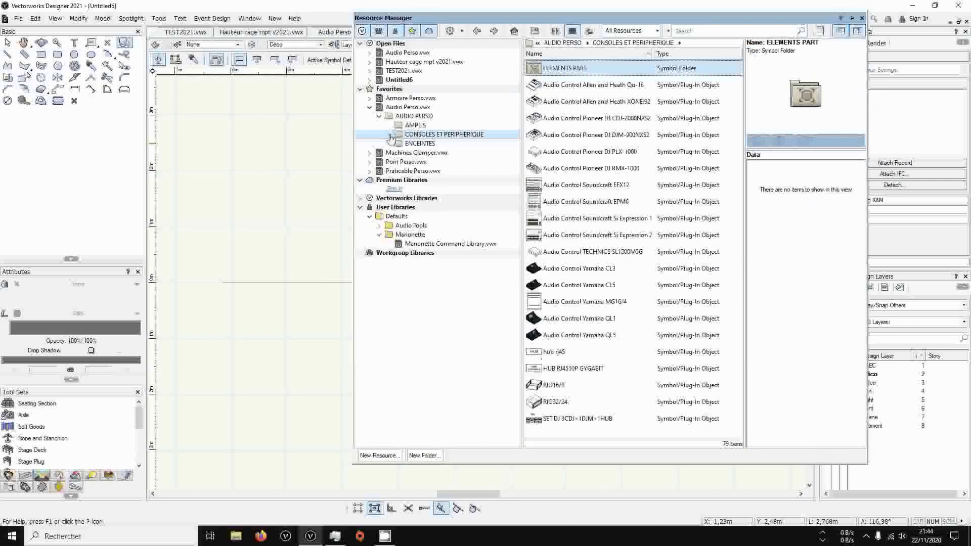
double_click(572, 419)
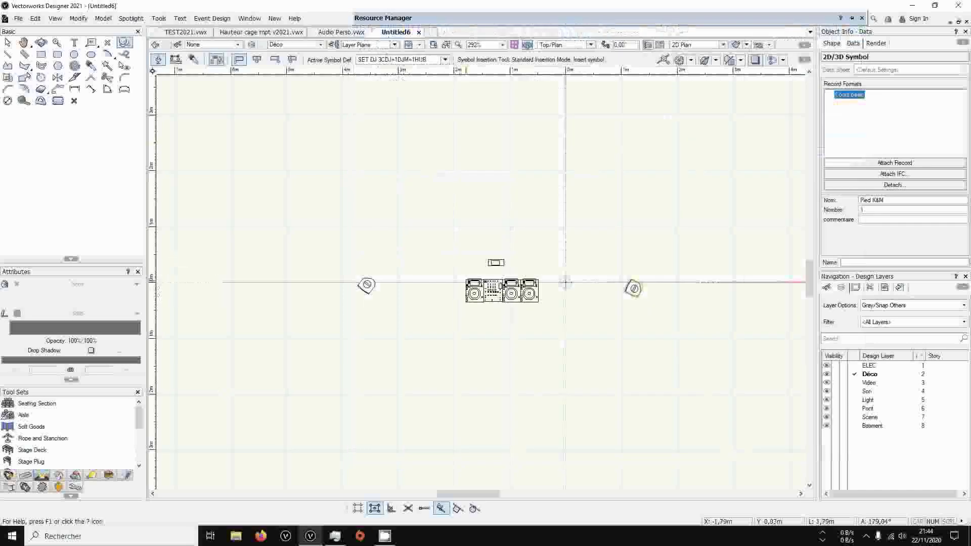
click(519, 283)
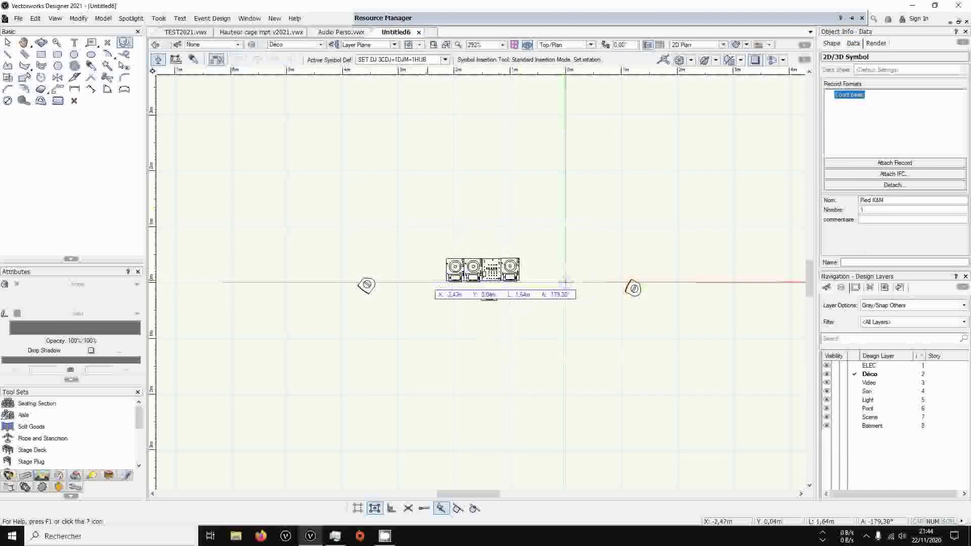
click(428, 279)
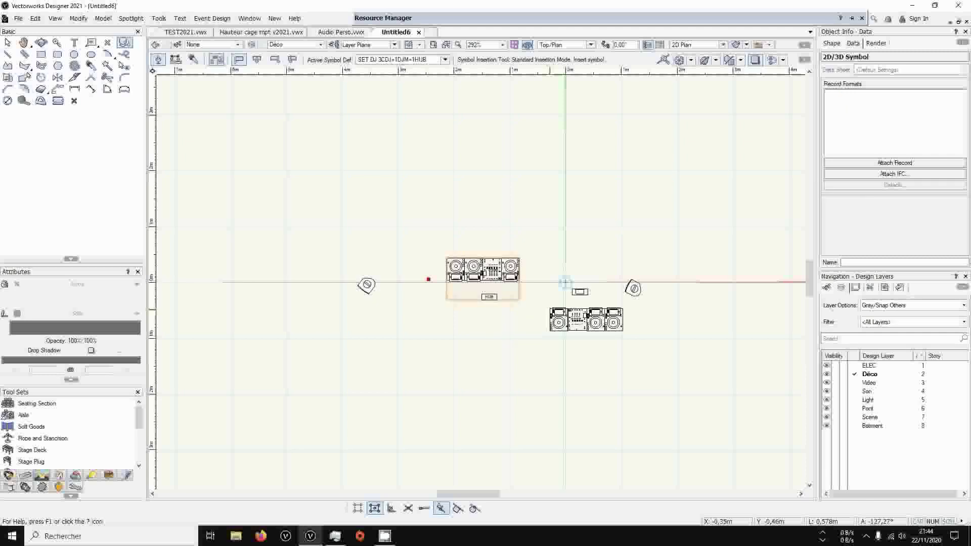
scroll(565, 282, up, 3)
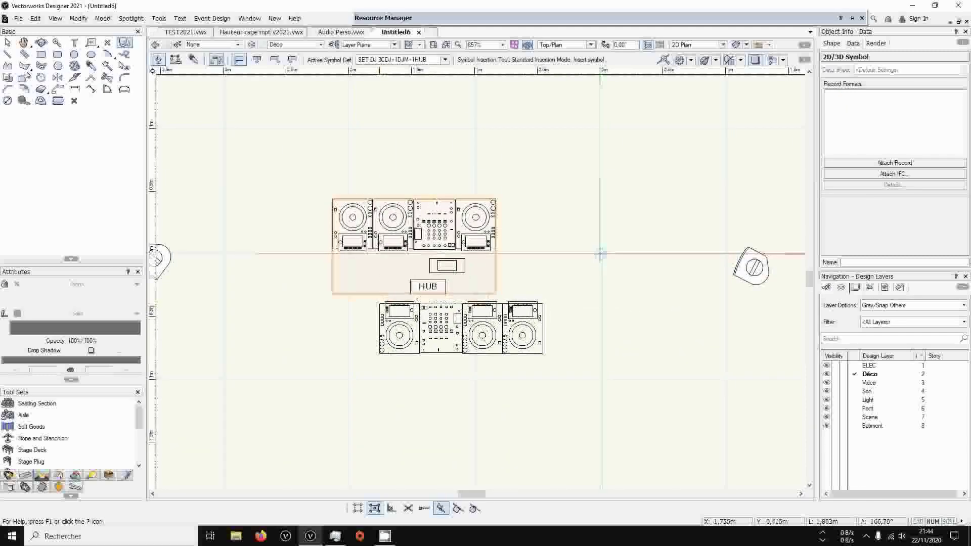
key(x)
scroll(378, 307, down, 2)
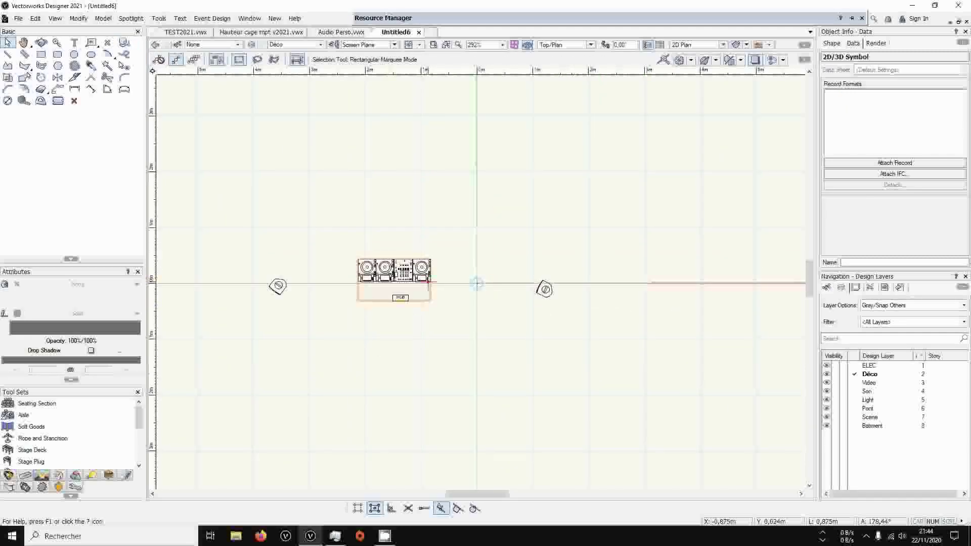
click(386, 281)
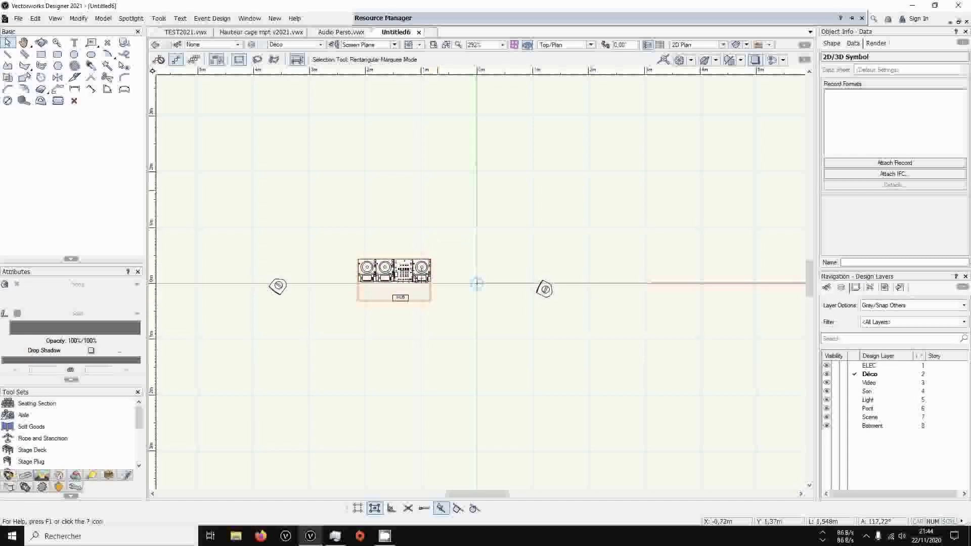
Place two LA RAK (3xLA8) amplifier racks from the AMPLIS folder side by side, above and to the right of the origin
mouse_move(481, 20)
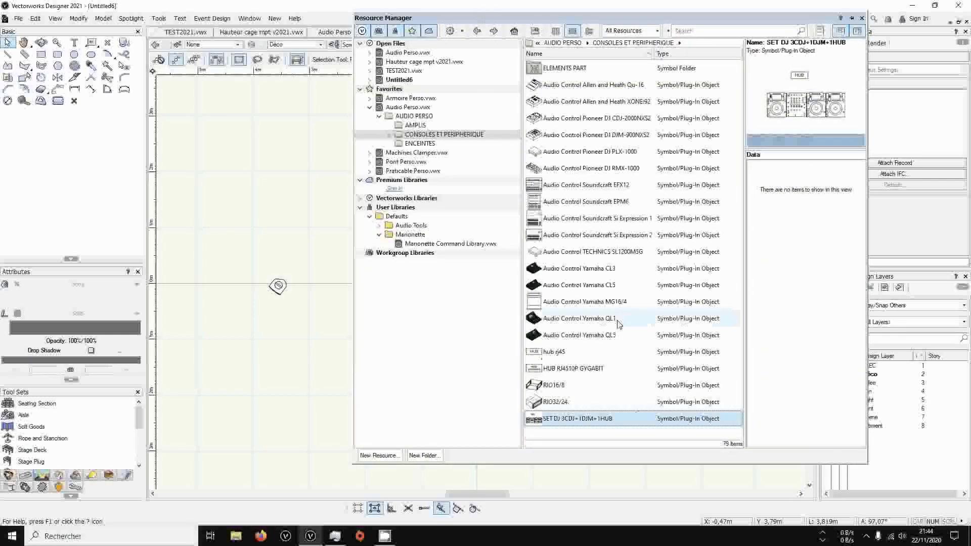
click(417, 126)
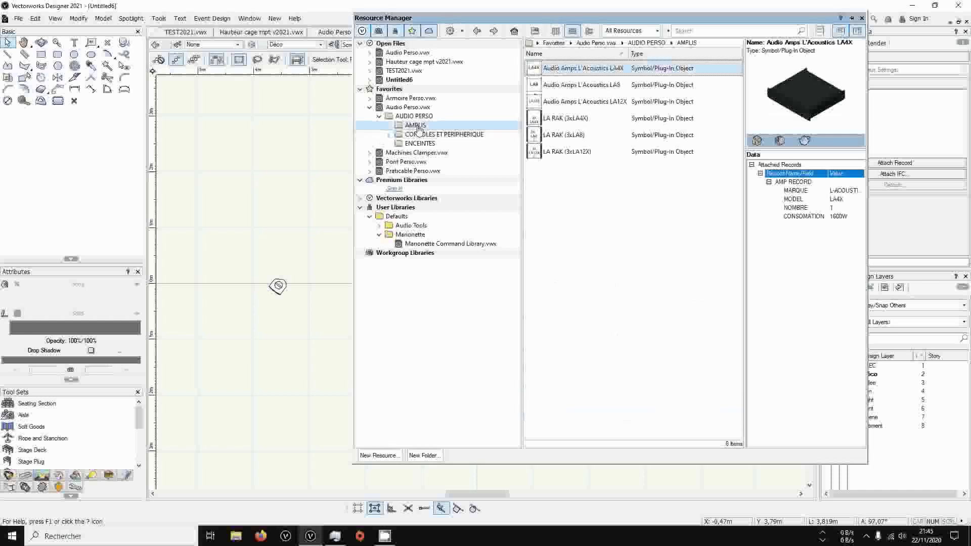
click(563, 120)
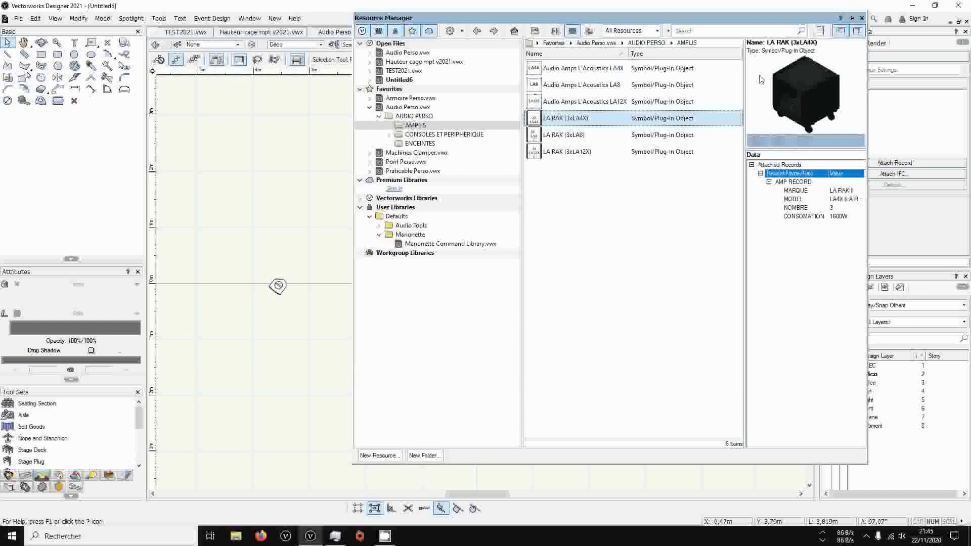
click(560, 135)
double_click(560, 135)
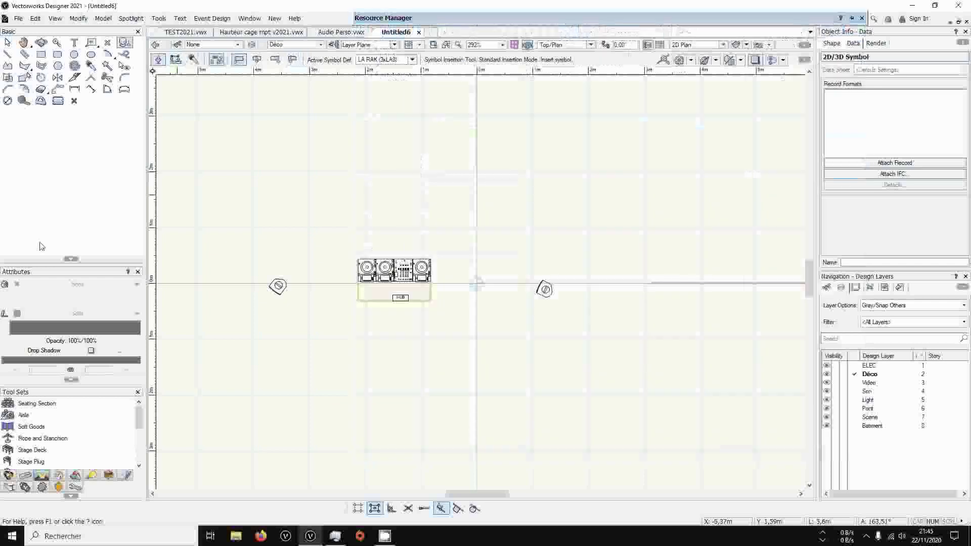
click(614, 179)
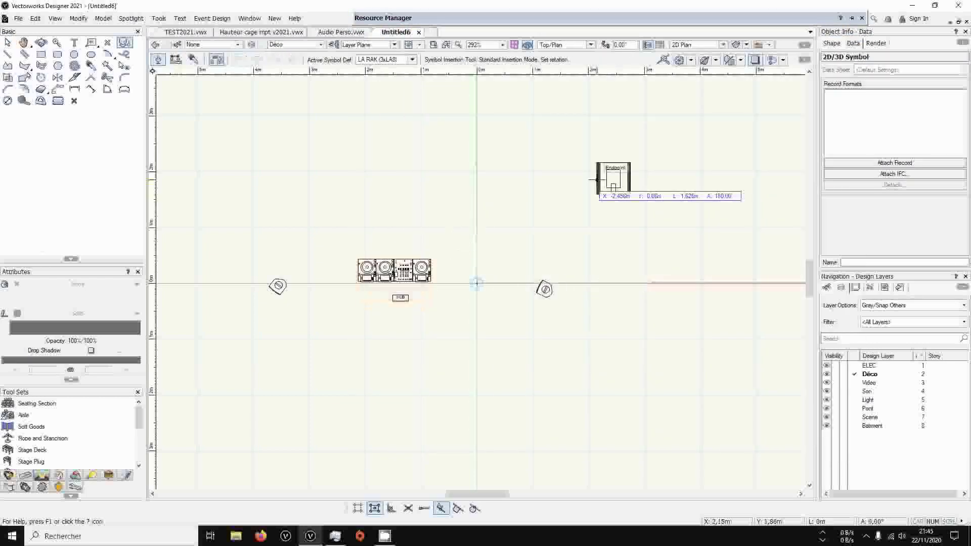
click(672, 180)
click(553, 180)
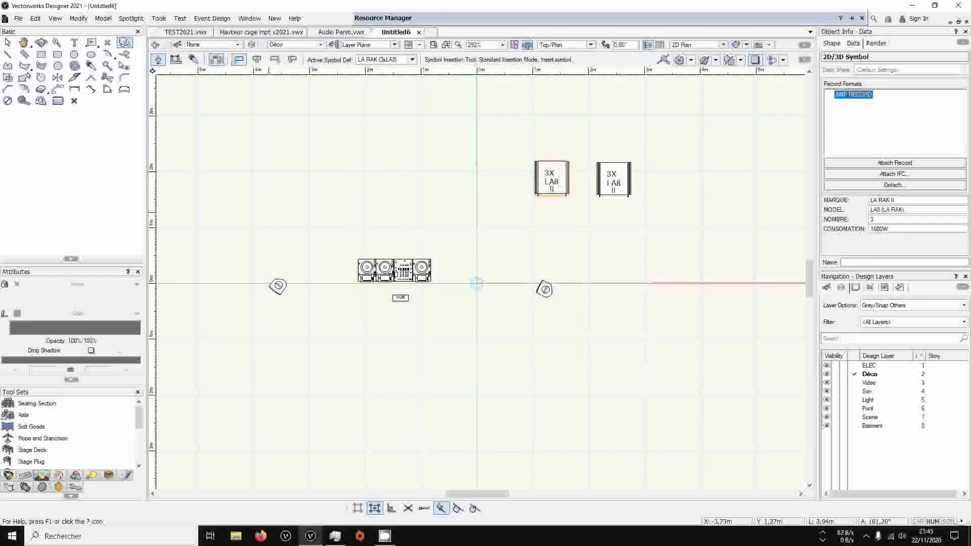
scroll(357, 191, down, 2)
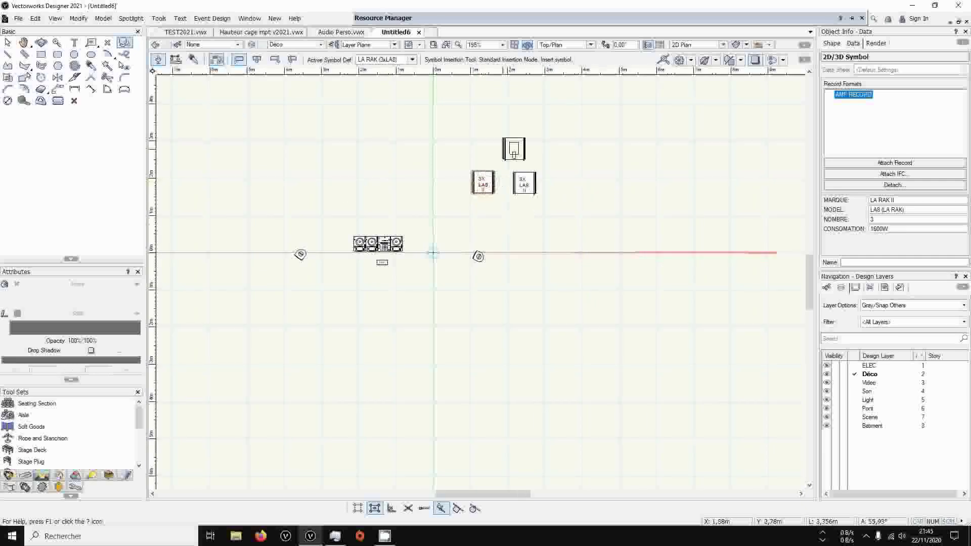
key(h)
mouse_move(368, 189)
mouse_down()
mouse_move(481, 110)
mouse_move(422, 239)
mouse_up()
middle_drag(422, 240, 423, 203)
Place the Decompte Audio worksheet below the audio symbols to check the equipment quantities, and delete the table from the drawing
mouse_move(424, 18)
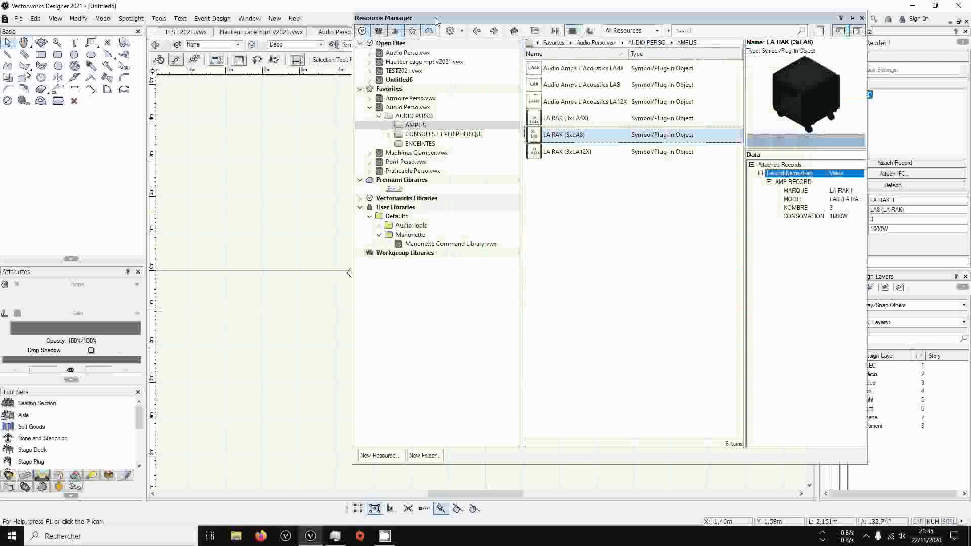
click(409, 108)
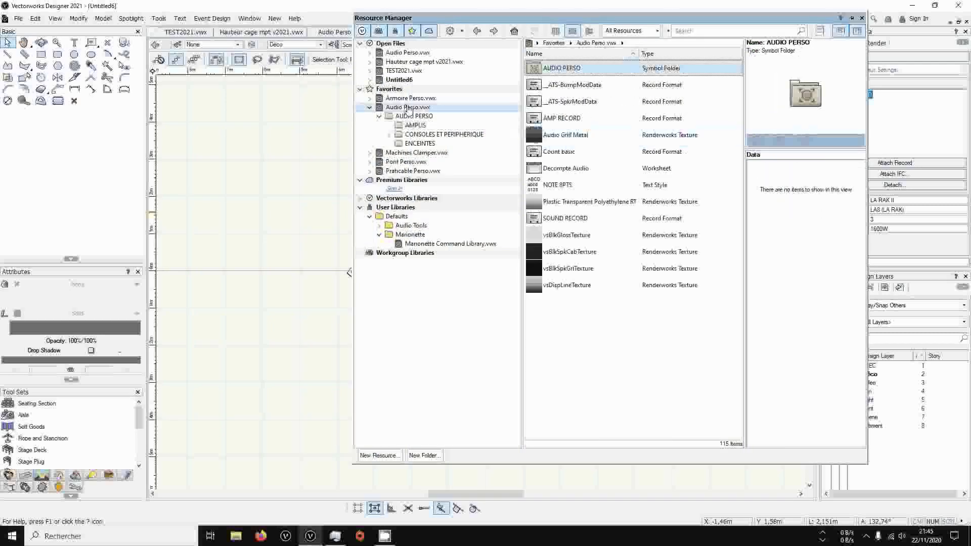
click(565, 169)
mouse_move(564, 169)
mouse_down()
mouse_move(511, 165)
mouse_move(486, 271)
mouse_up()
click(401, 189)
click(526, 353)
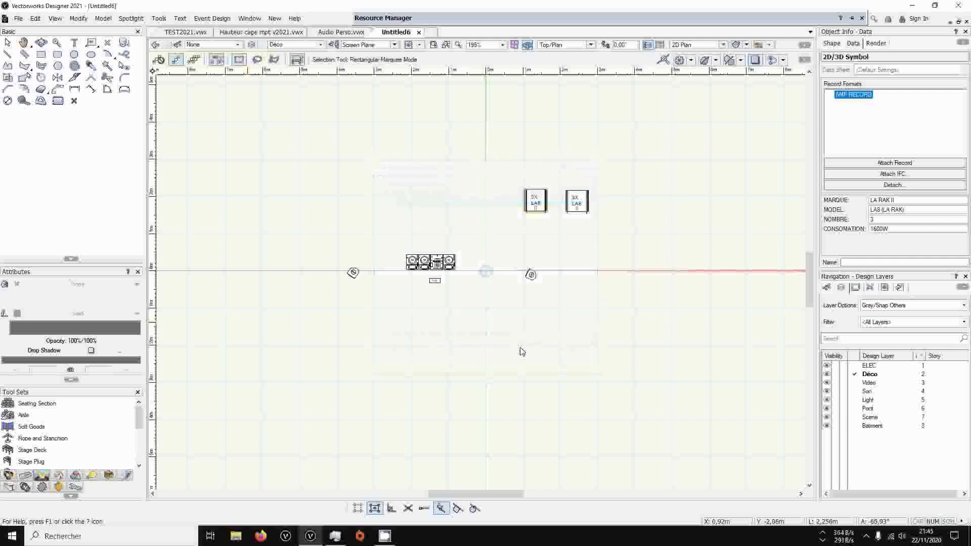
scroll(321, 366, down, 1)
middle_drag(324, 394, 299, 293)
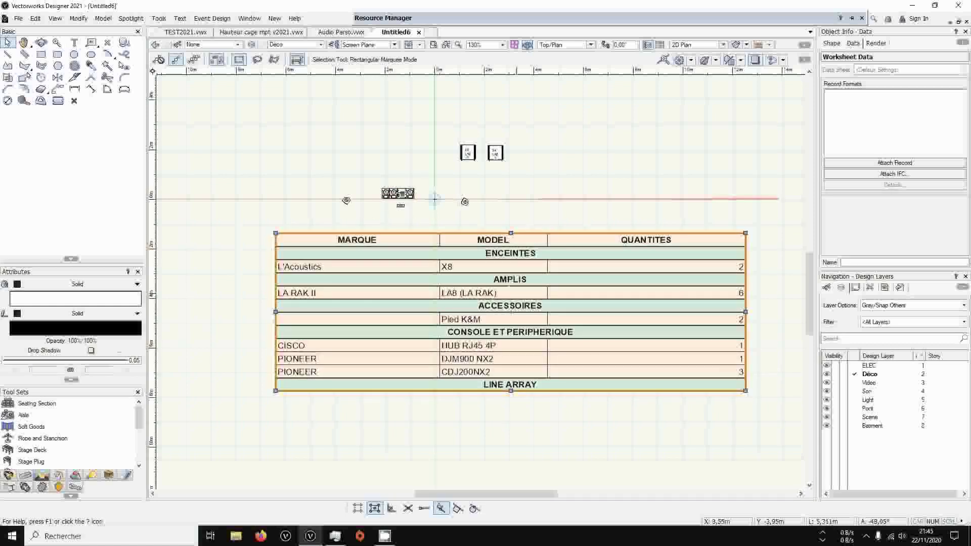
drag(511, 311, 460, 353)
key(Delete)
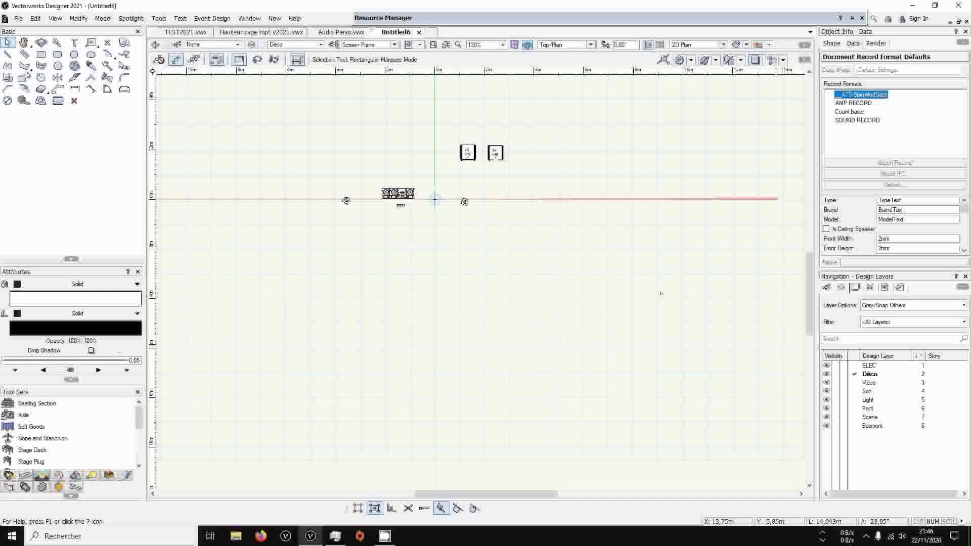
Move all five audio symbols to the Son layer and make Pont the active design layer
drag(536, 106, 246, 231)
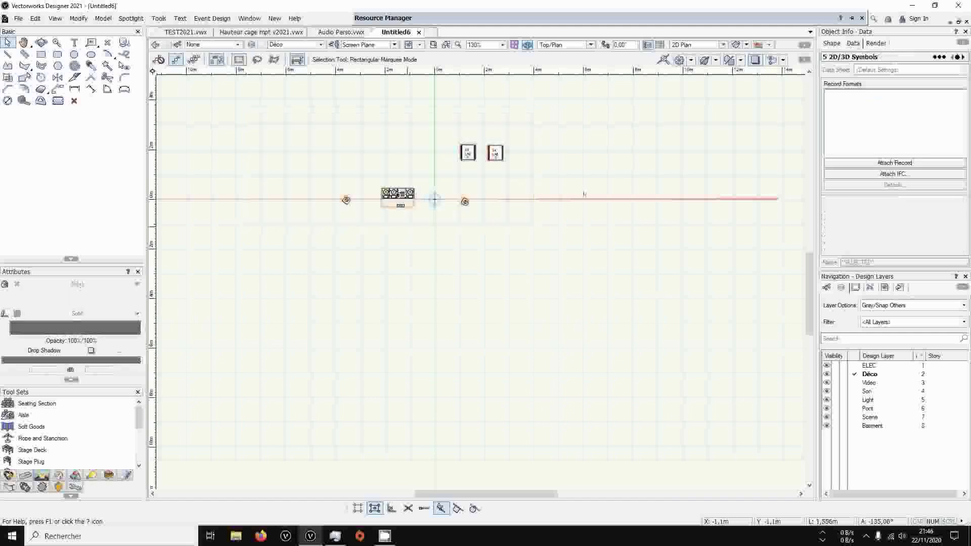
click(829, 43)
click(869, 78)
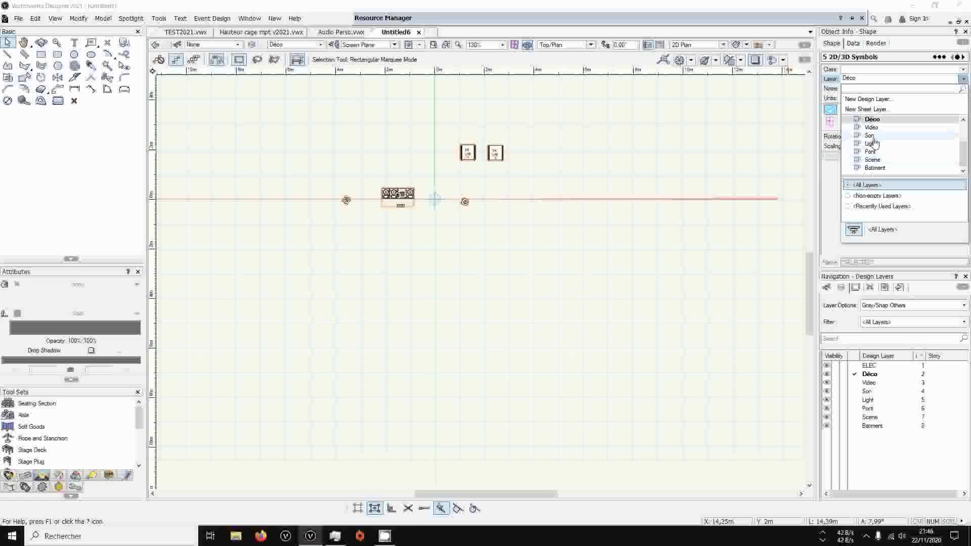
click(874, 144)
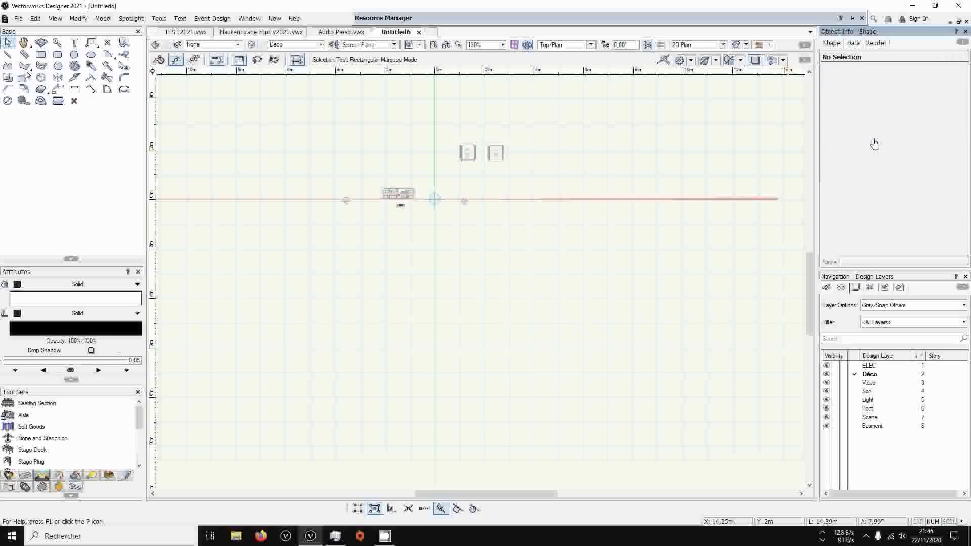
click(854, 409)
Examine the CERCE, COLLIER and EMBASE symbol folders of the favorite Pont Perso.vwx library
click(389, 18)
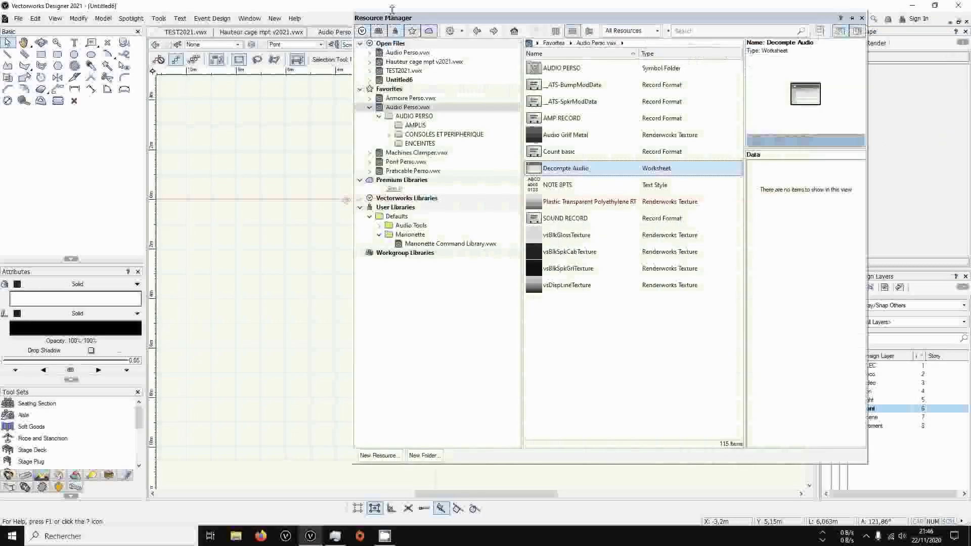
click(370, 107)
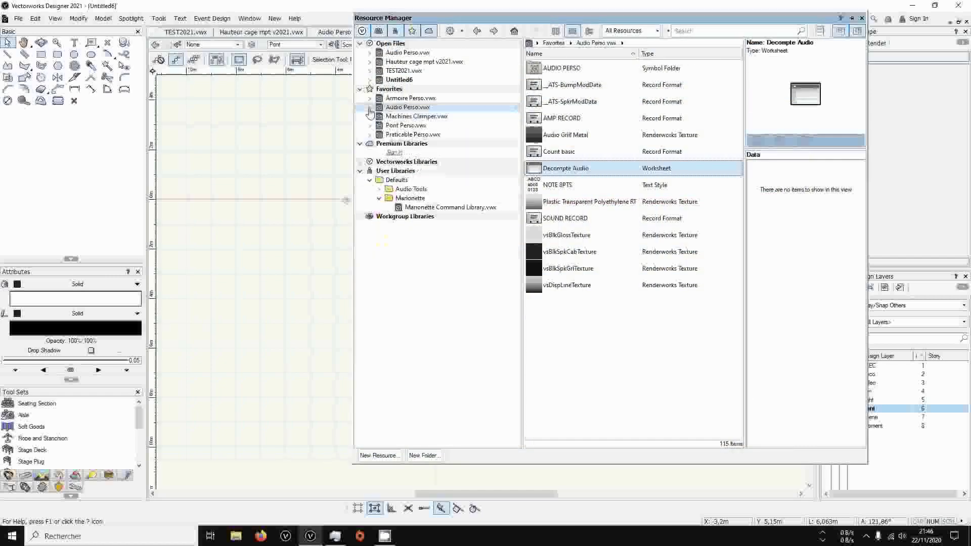
click(400, 125)
click(370, 124)
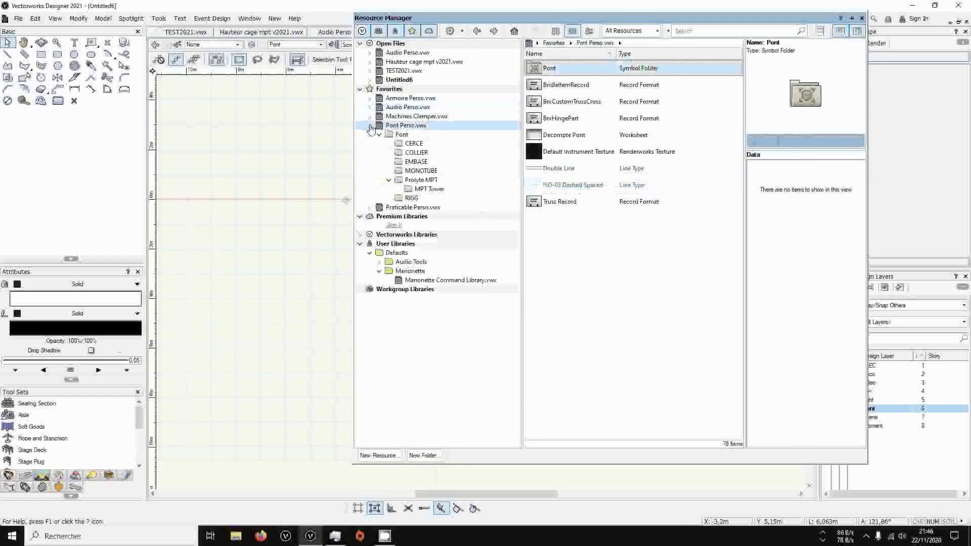
click(411, 144)
click(415, 152)
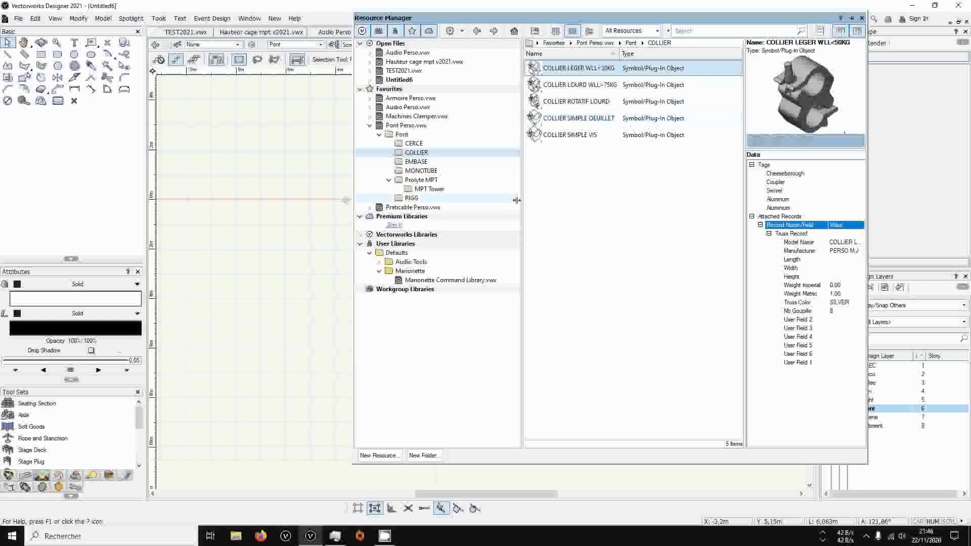
click(423, 164)
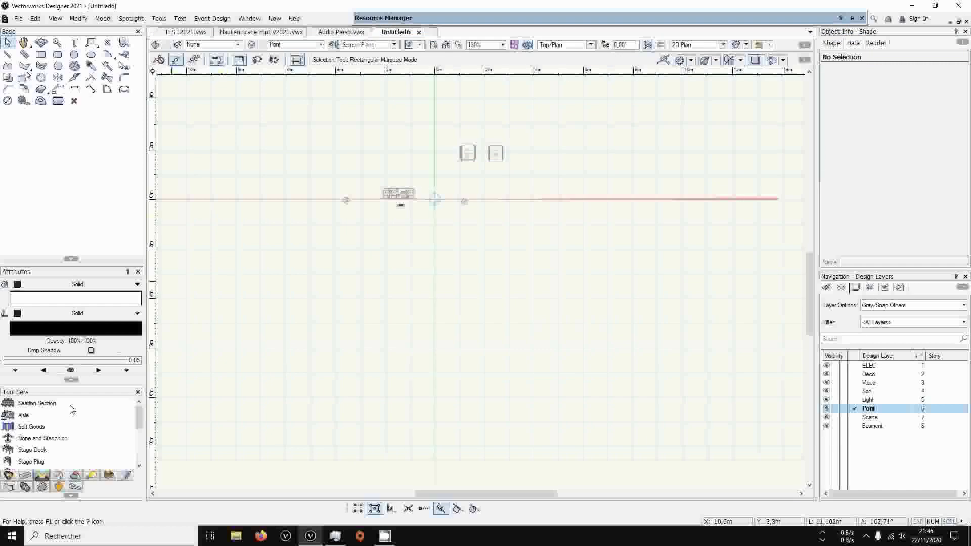
Search the truss symbols for h30v and insert a vertical Prolyte H30V-200 truss at about X 2.55 m, Y -3.15 m
click(27, 486)
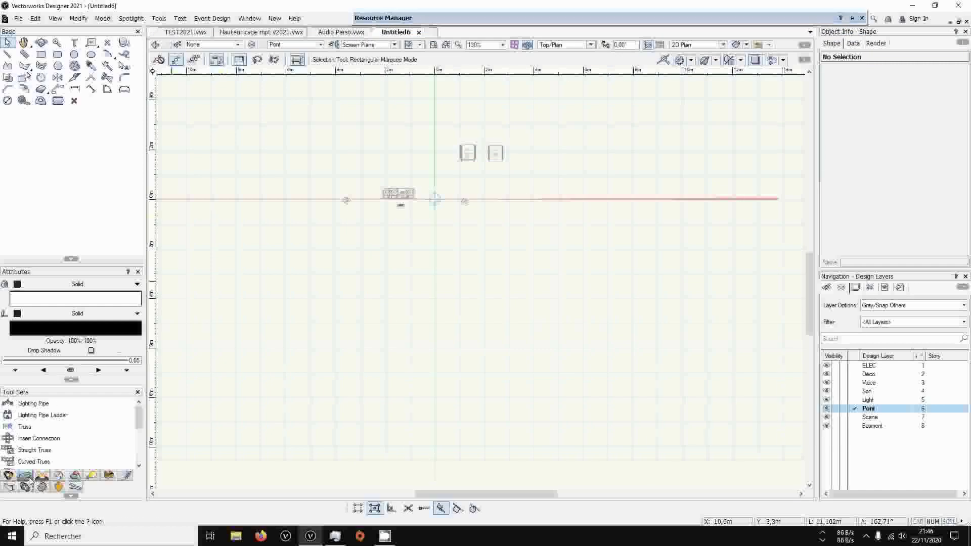
click(36, 431)
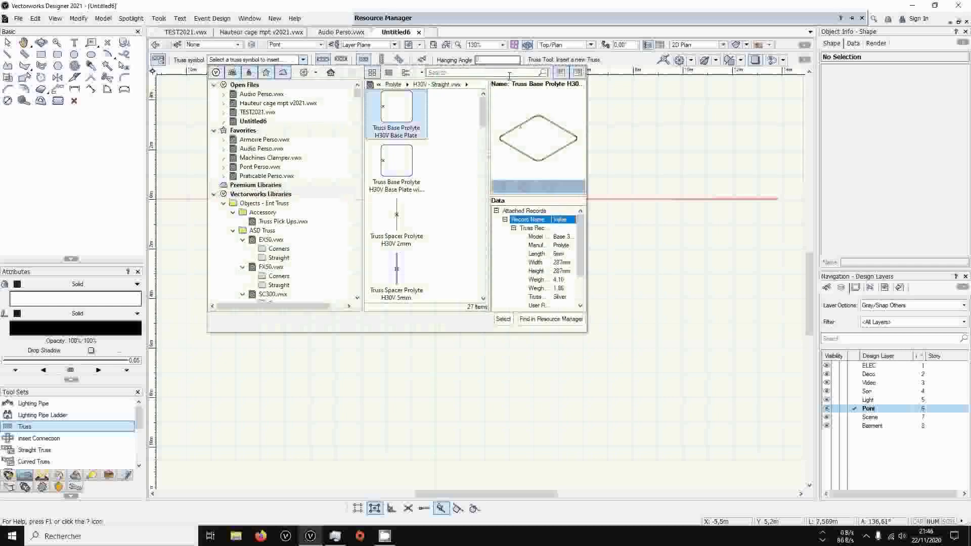
click(507, 74)
text(h30v)
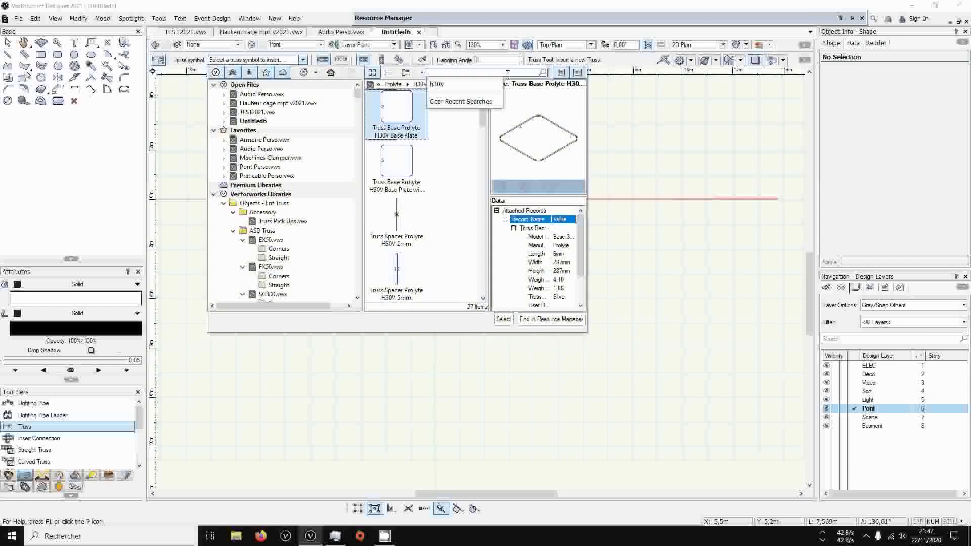
key(Return)
scroll(458, 181, down, 5)
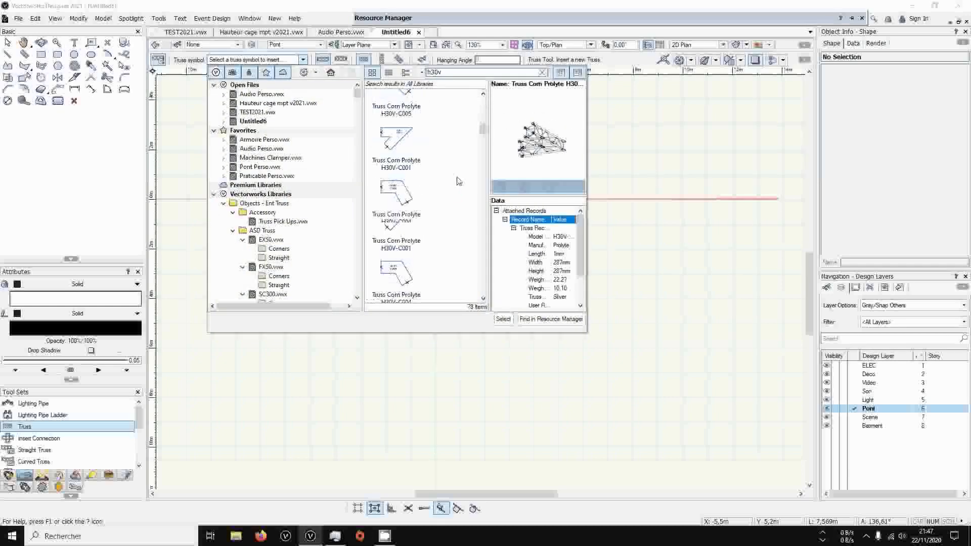
double_click(412, 171)
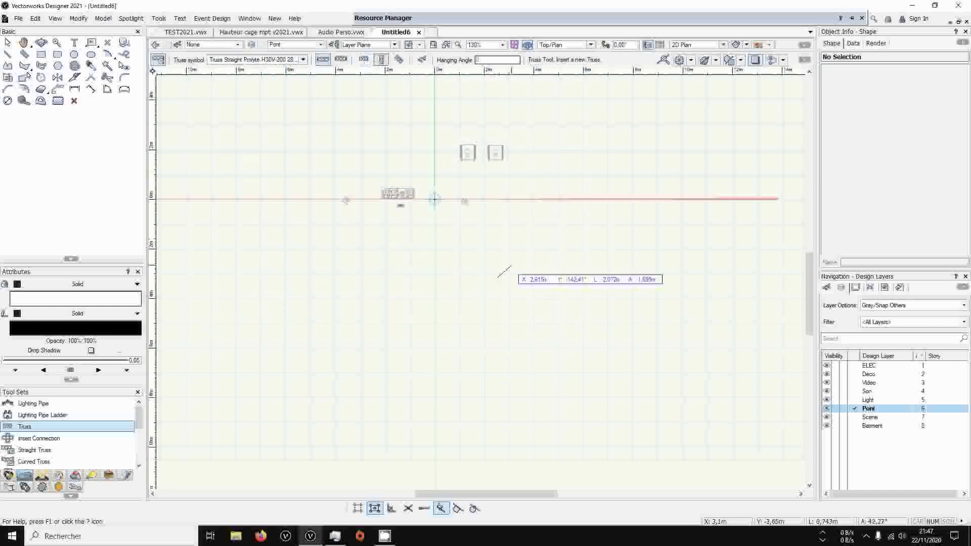
click(499, 274)
scroll(493, 274, up, 3)
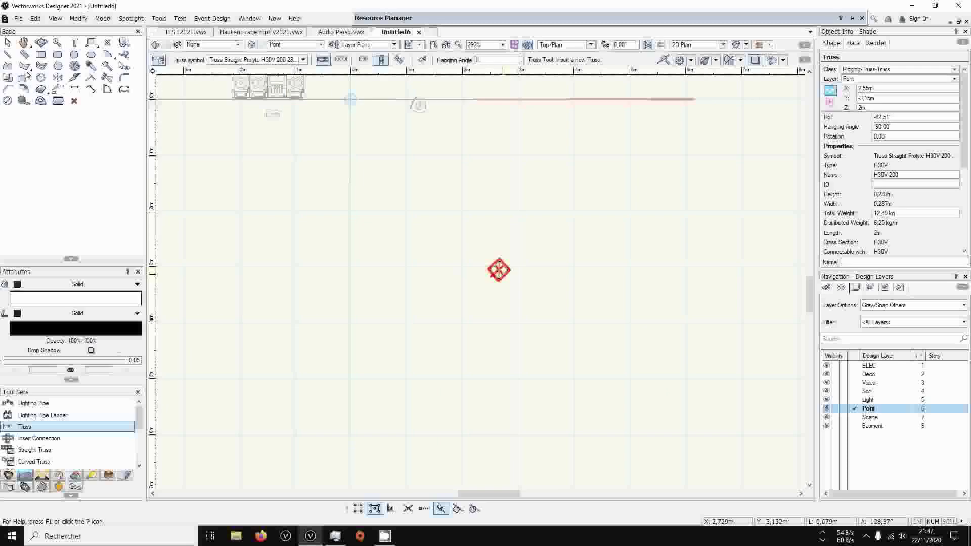
Try the EMBASE LOURDE 80 base from Pont Perso.vwx on the vertical truss's lower end, and delete it
ctrl+middle_drag(534, 300, 511, 144)
mouse_move(531, 20)
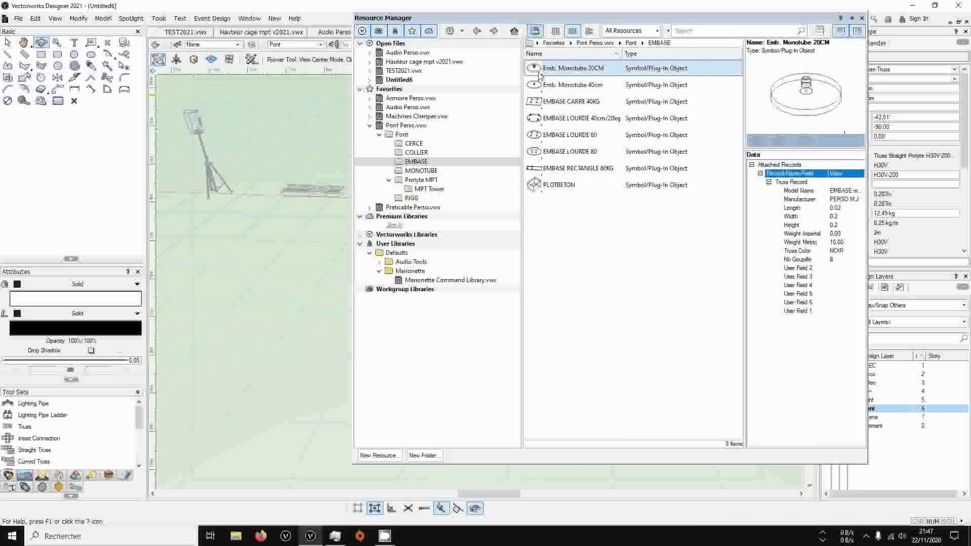
double_click(567, 158)
click(506, 336)
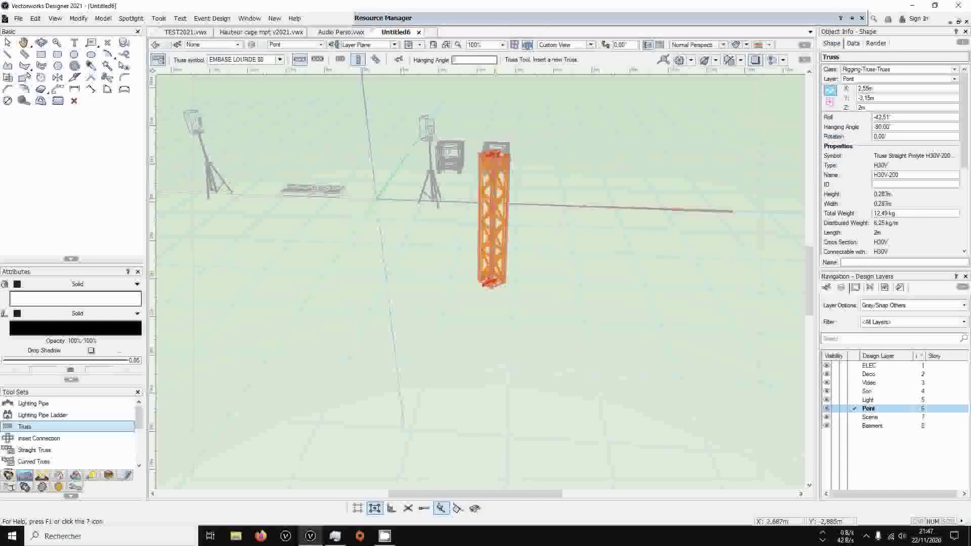
click(478, 279)
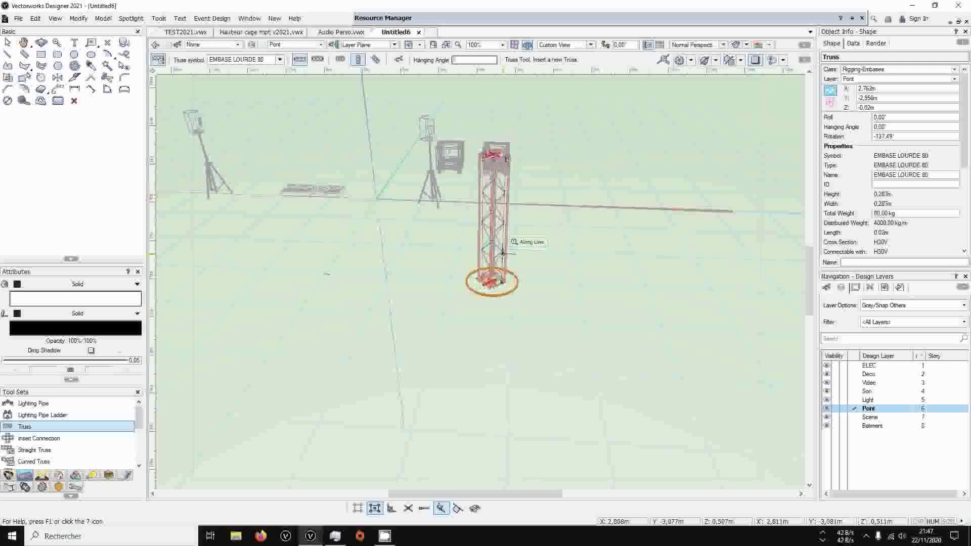
scroll(486, 283, up, 3)
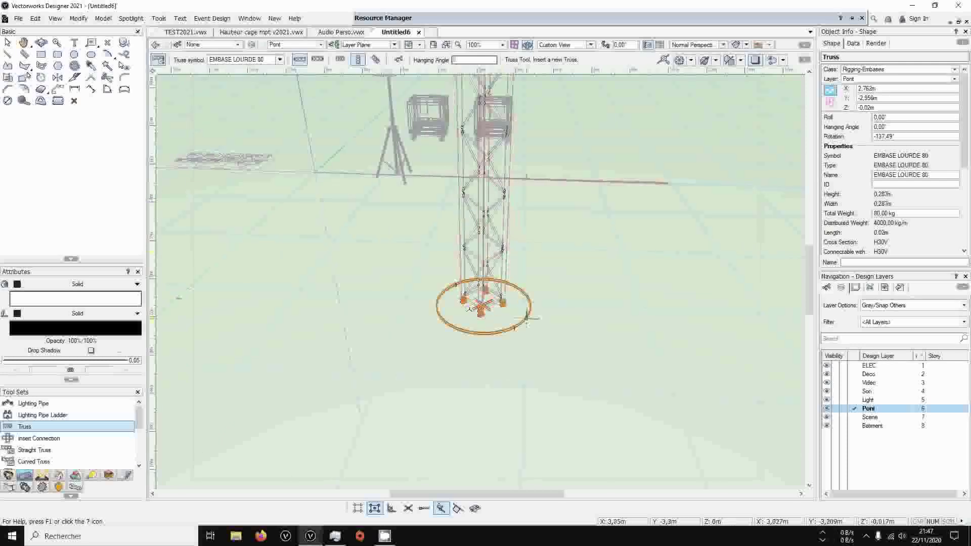
scroll(476, 278, down, 3)
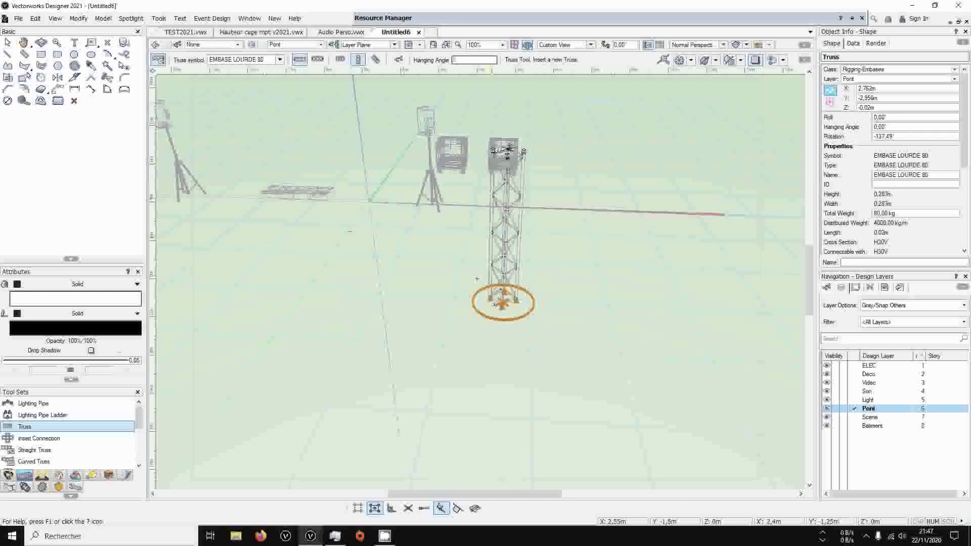
key(Delete)
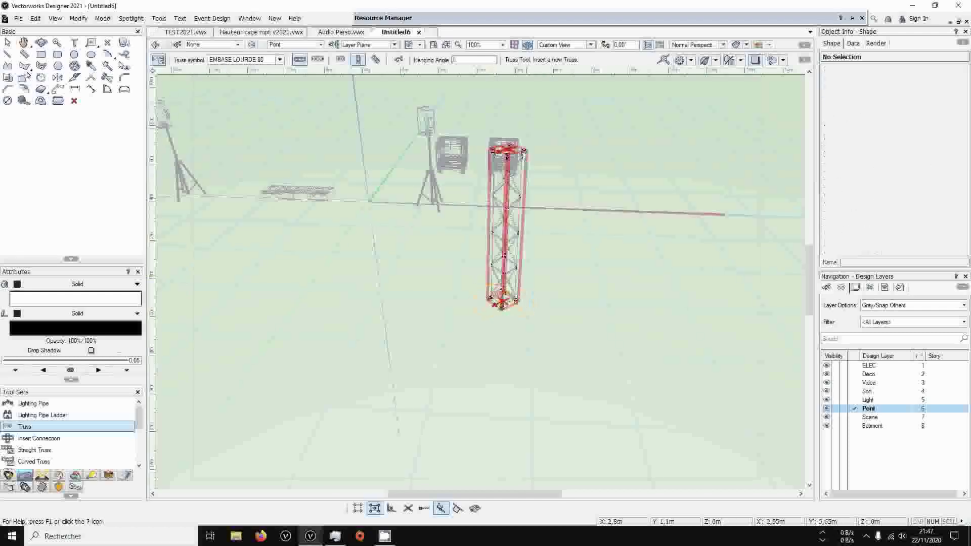
Attach the EMBASE RECTANGLE 60KG base to the vertical truss's lower end, keeping the document's existing Truss Record format
mouse_move(526, 19)
double_click(557, 171)
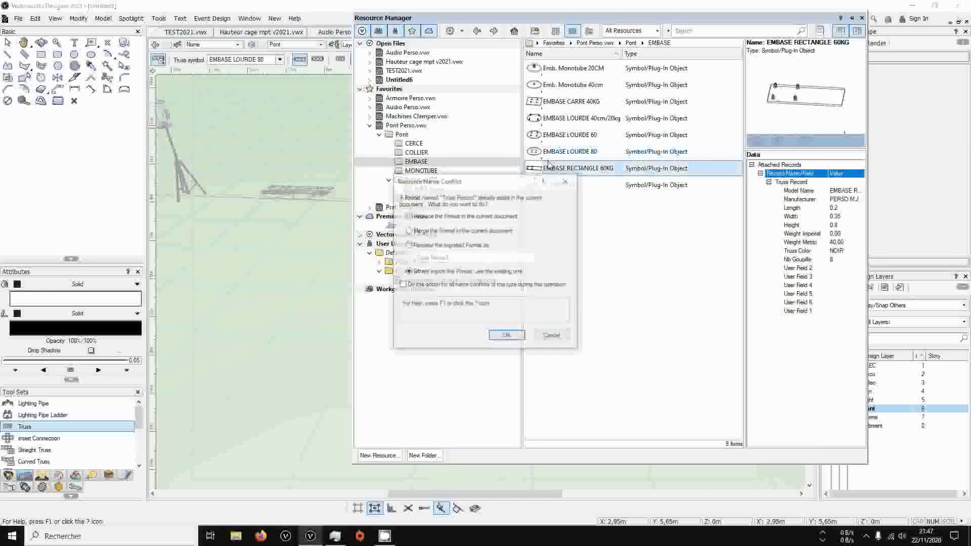
click(507, 336)
click(500, 303)
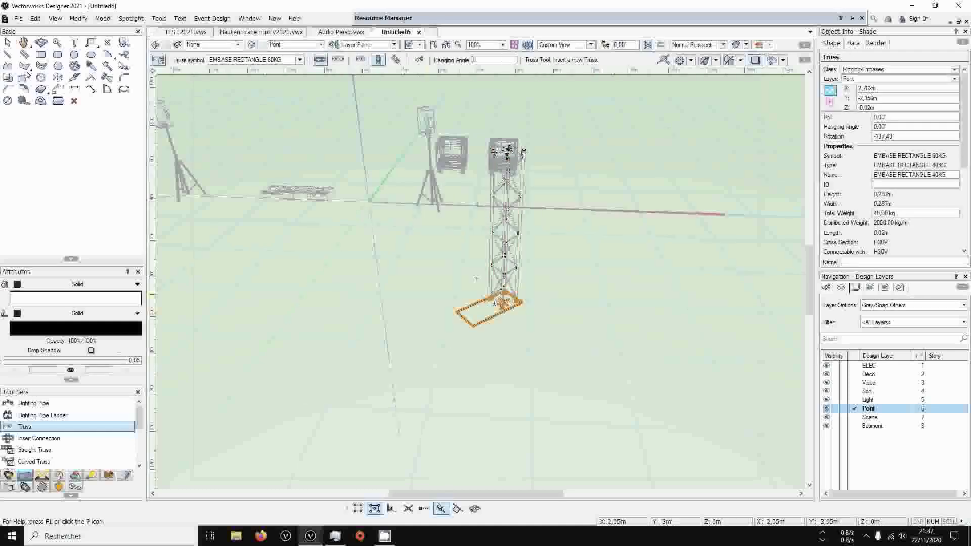
scroll(477, 278, down, 2)
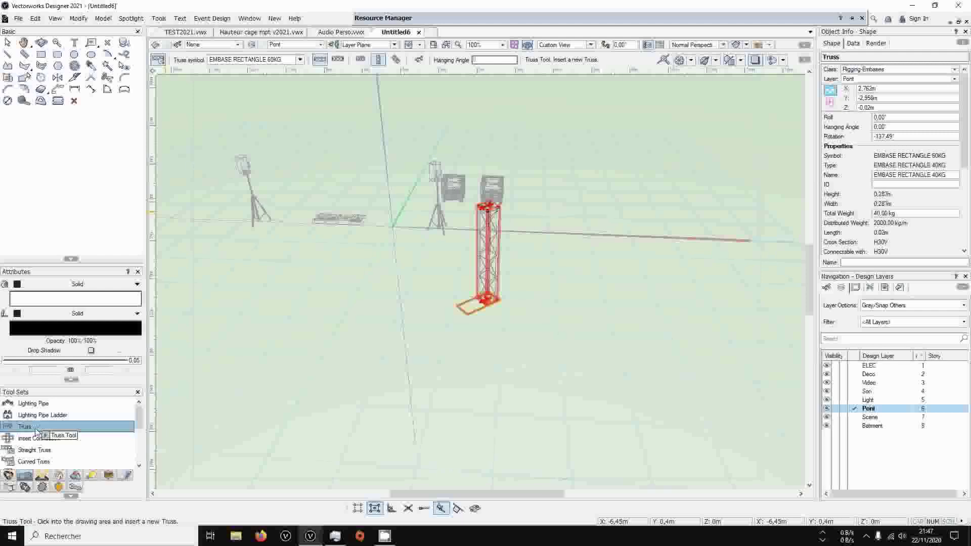
Insert a MONOTUBE 2M from the MONOTUBE folder of Pont Perso.vwx at about X -0.5 m, Y -2.7 m
mouse_move(508, 22)
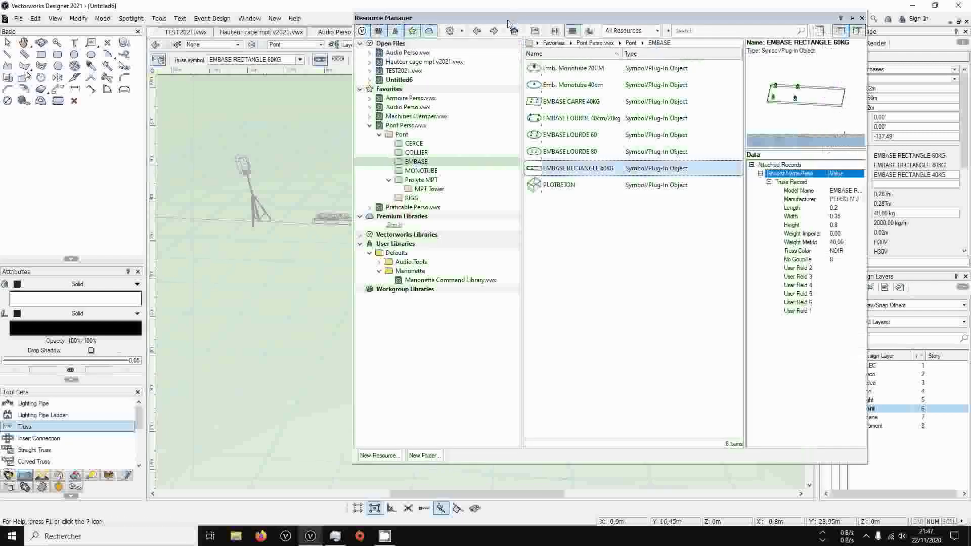
click(414, 171)
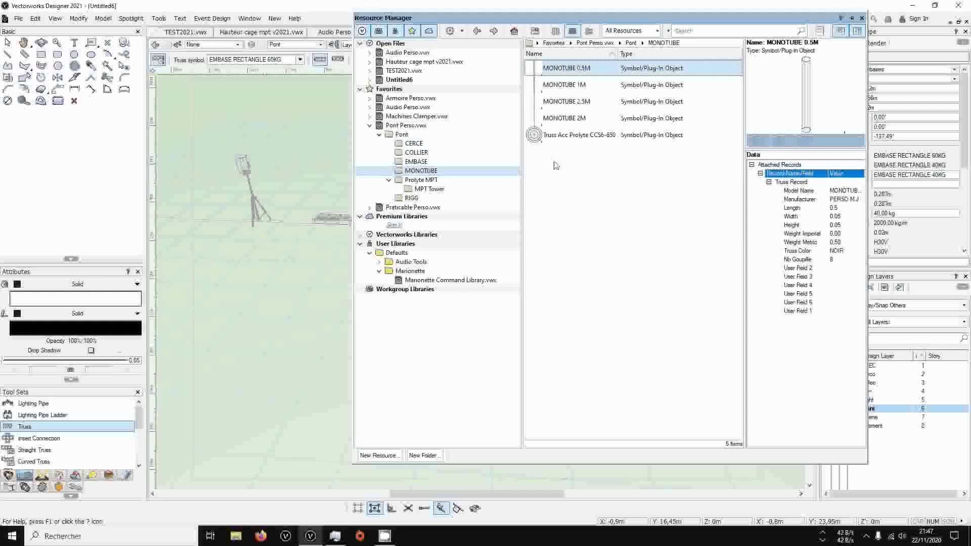
click(586, 102)
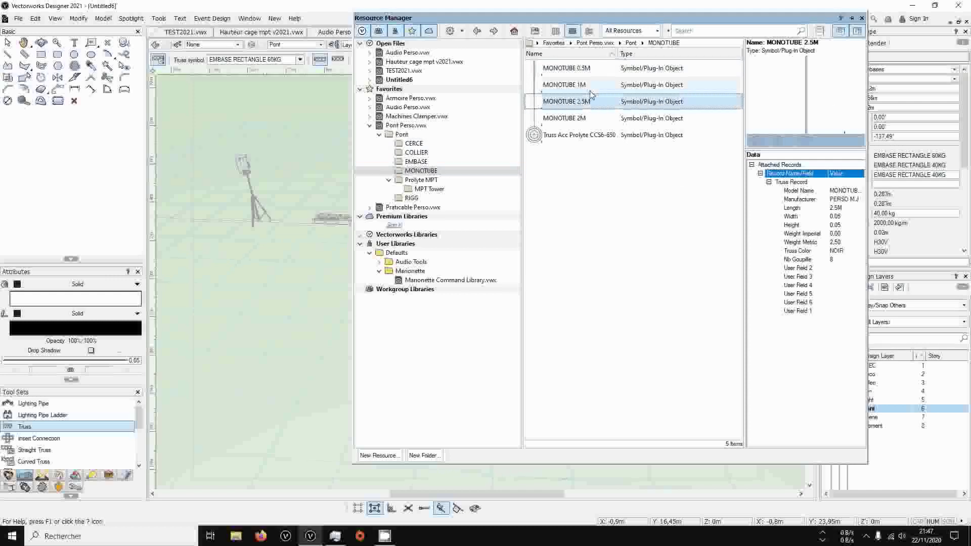
double_click(564, 120)
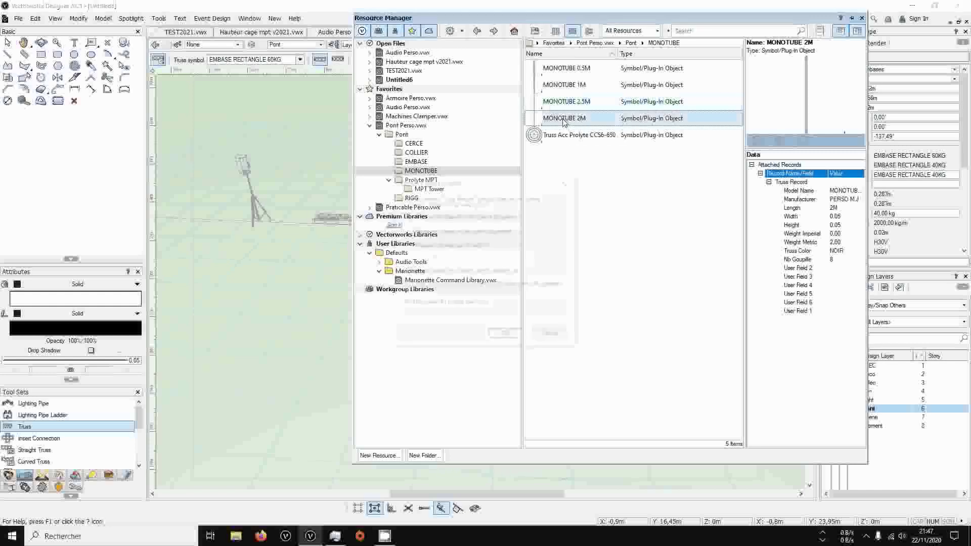
click(518, 337)
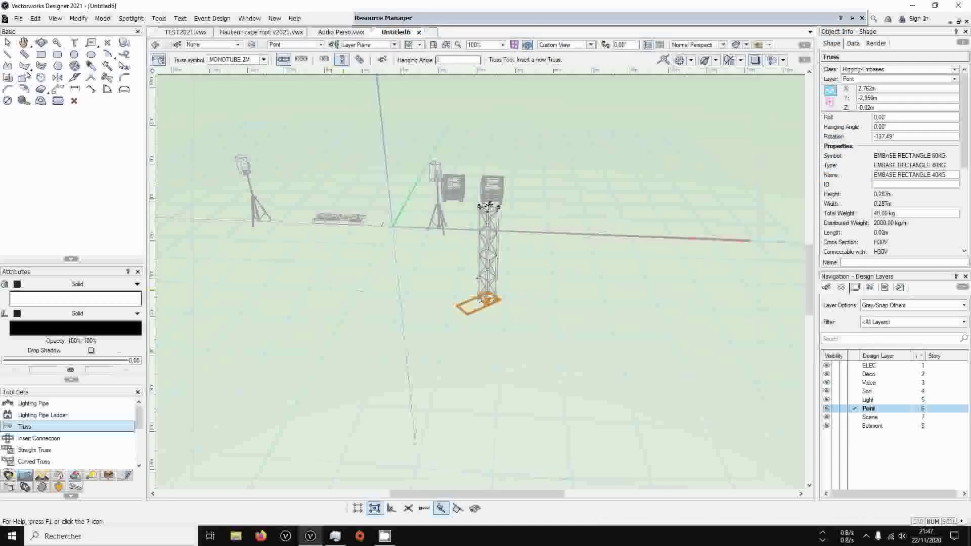
click(340, 277)
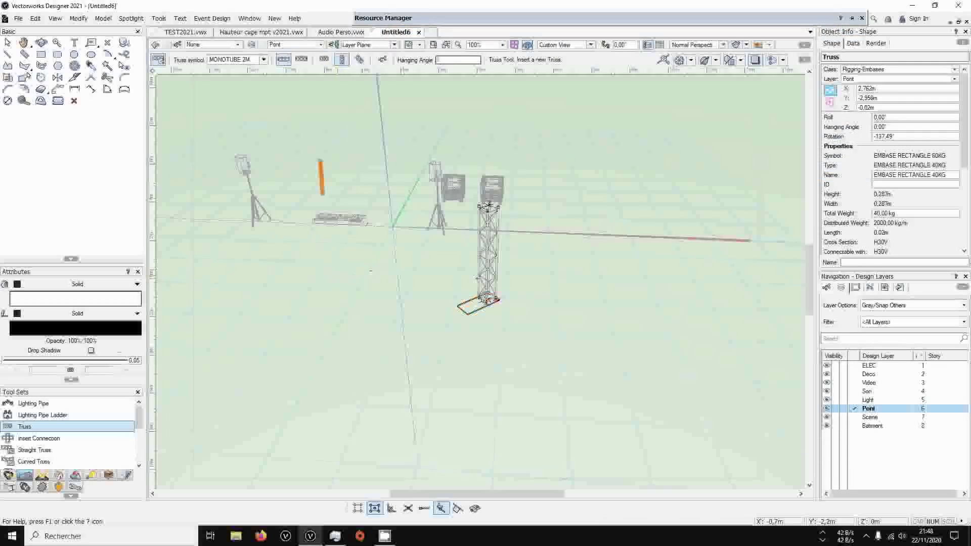
scroll(476, 279, up, 2)
scroll(476, 279, up, 1)
scroll(477, 278, down, 1)
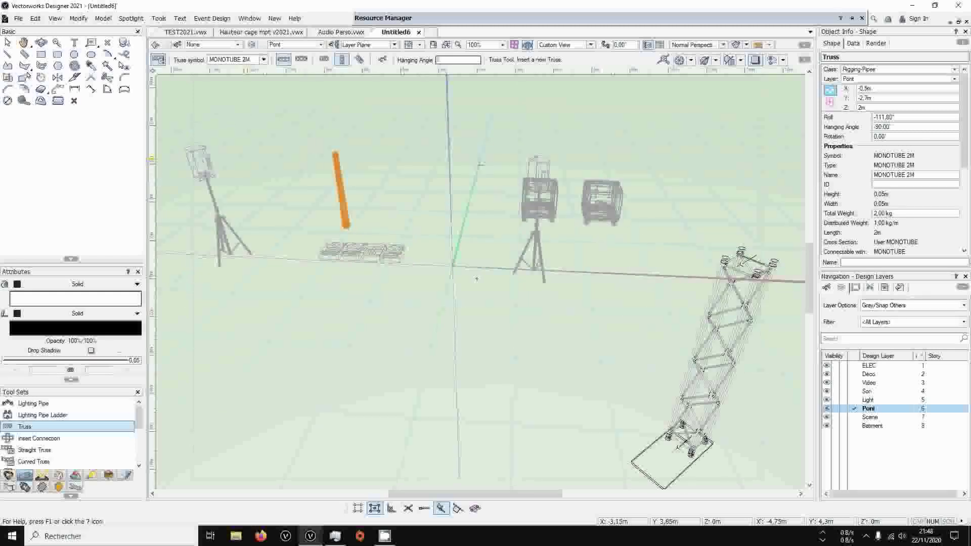
Set the 2 m monotube's hanging angle and roll to 0°
key(x)
ctrl+middle_drag(419, 172, 349, 189)
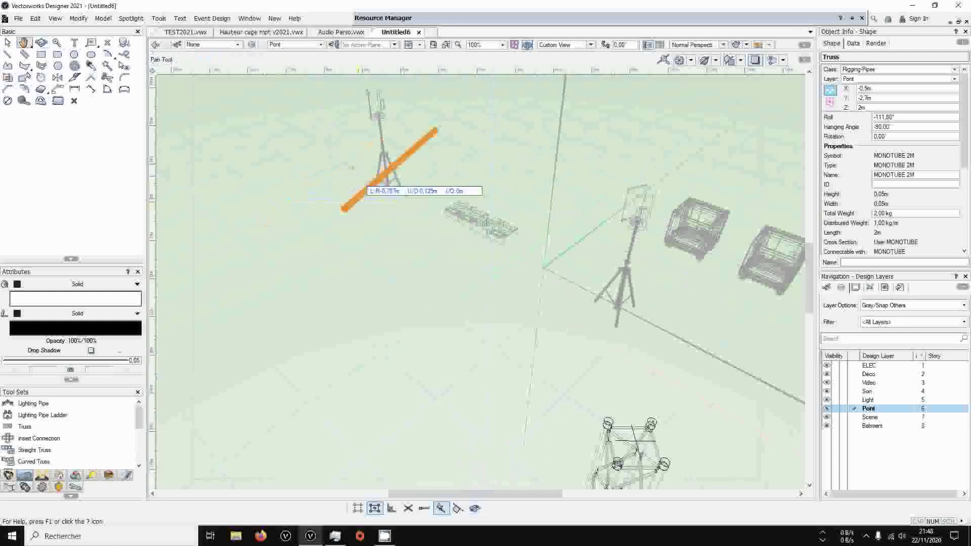
click(894, 127)
double_click(893, 127)
text(0)
key(Return)
drag(897, 118, 877, 115)
text(0)
key(Return)
drag(282, 183, 553, 396)
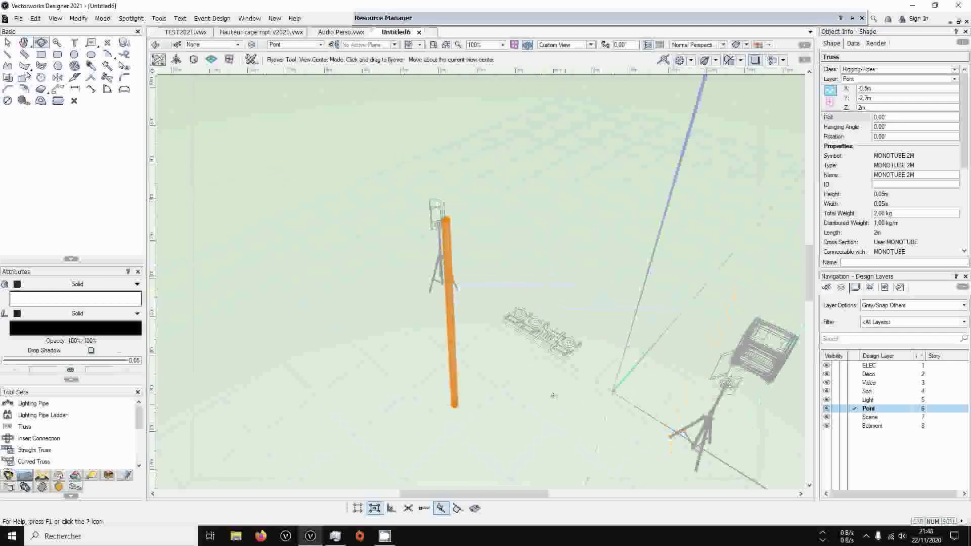
scroll(500, 366, up, 1)
scroll(498, 368, down, 1)
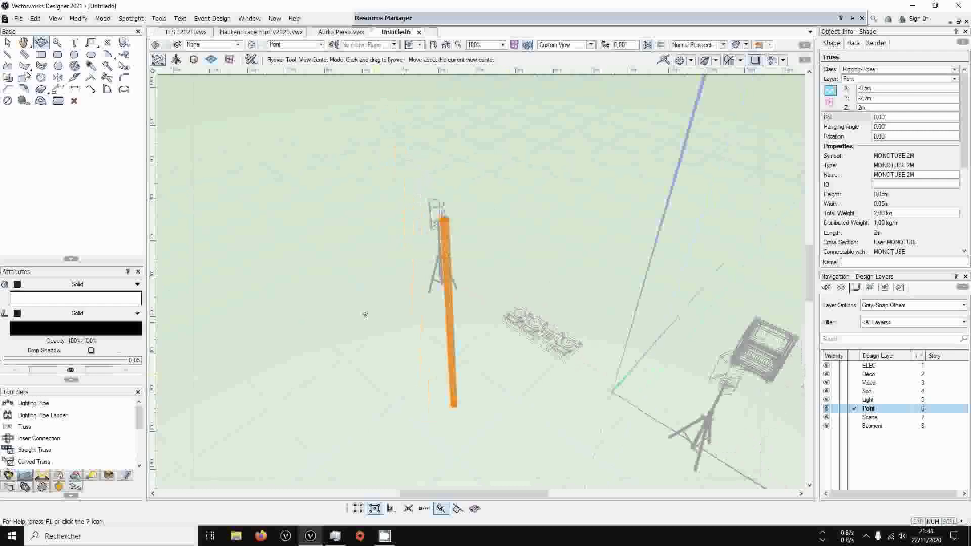
Attach the Emb. Monotube 40cm base from the EMBASE folder to the lower end of the 2 m monotube
mouse_move(531, 15)
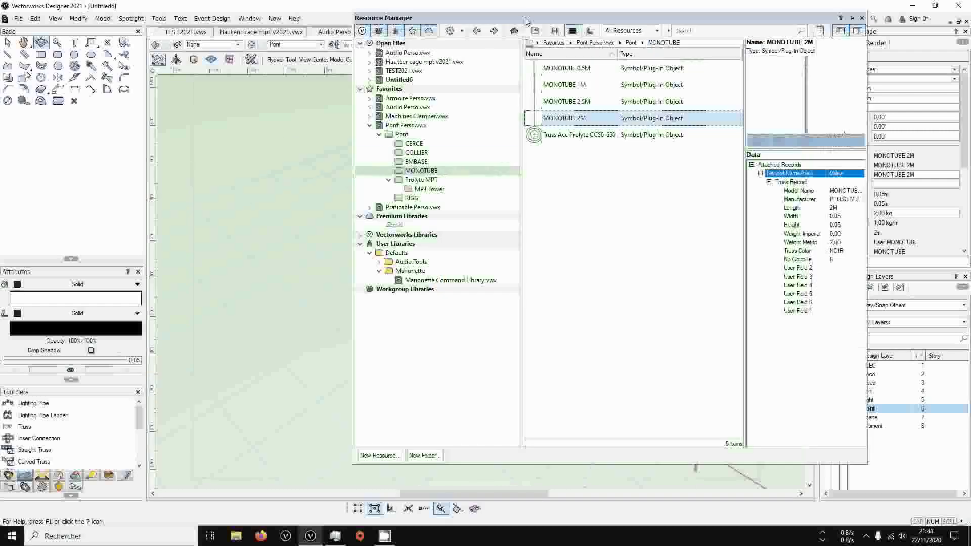
click(416, 162)
click(585, 85)
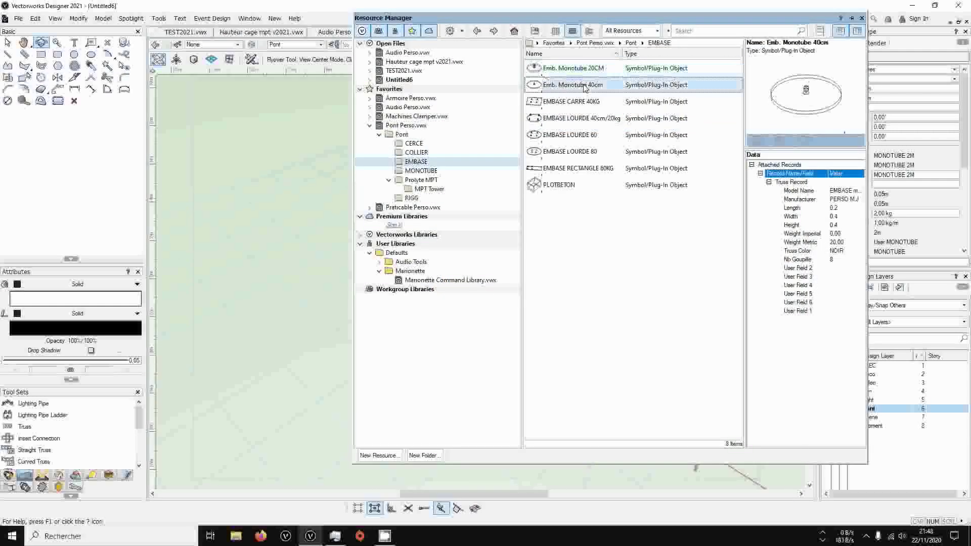
double_click(585, 85)
click(487, 332)
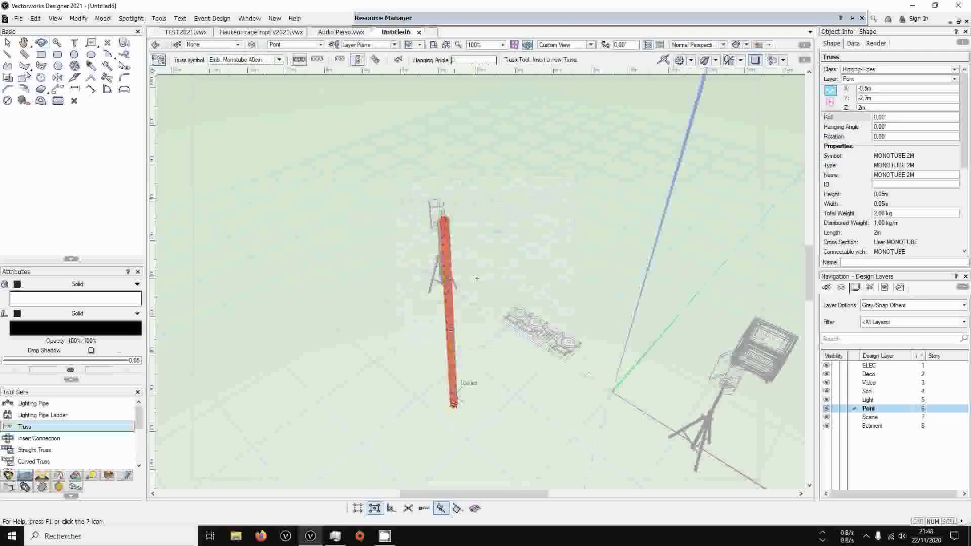
click(453, 405)
Try a second Emb. Monotube 40cm base on the monotube's upper end, and delete it
scroll(473, 430, down, 1)
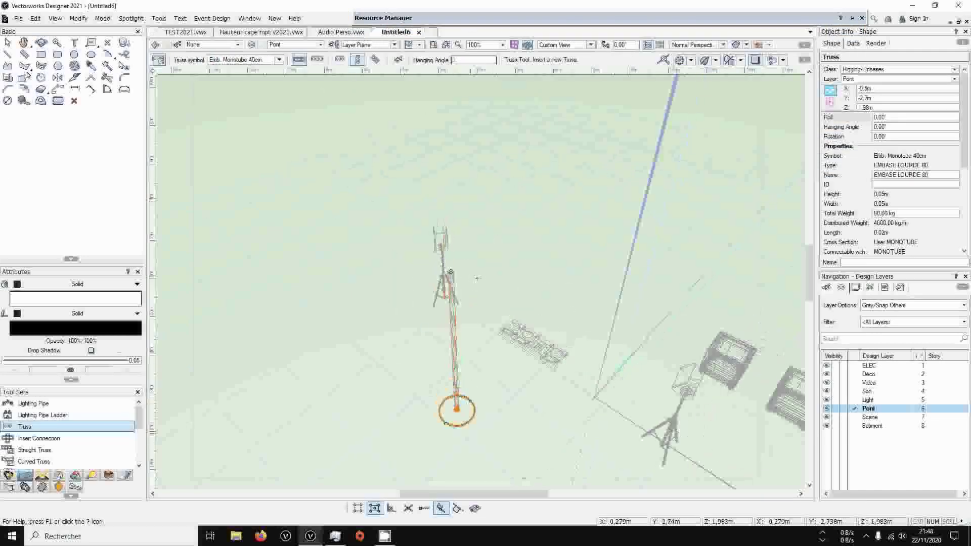
click(450, 273)
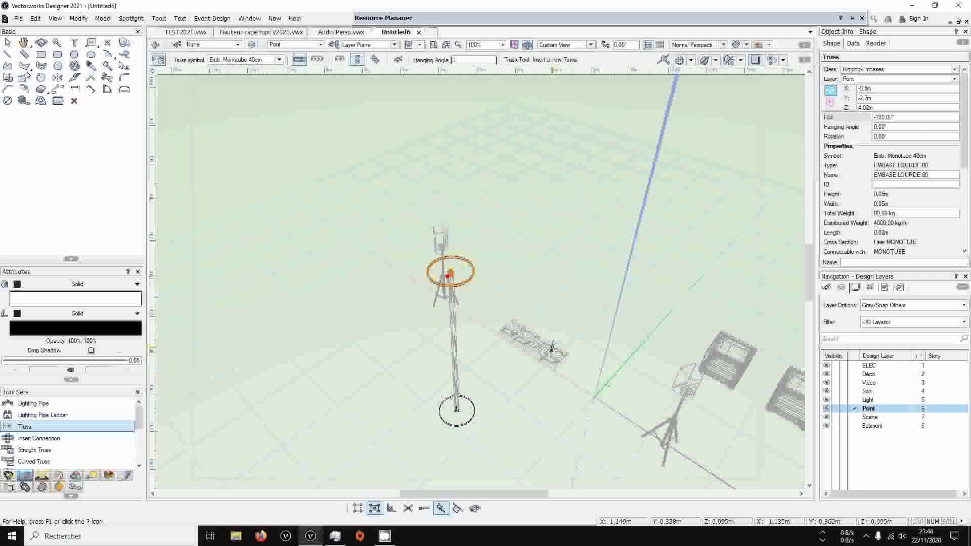
key(Delete)
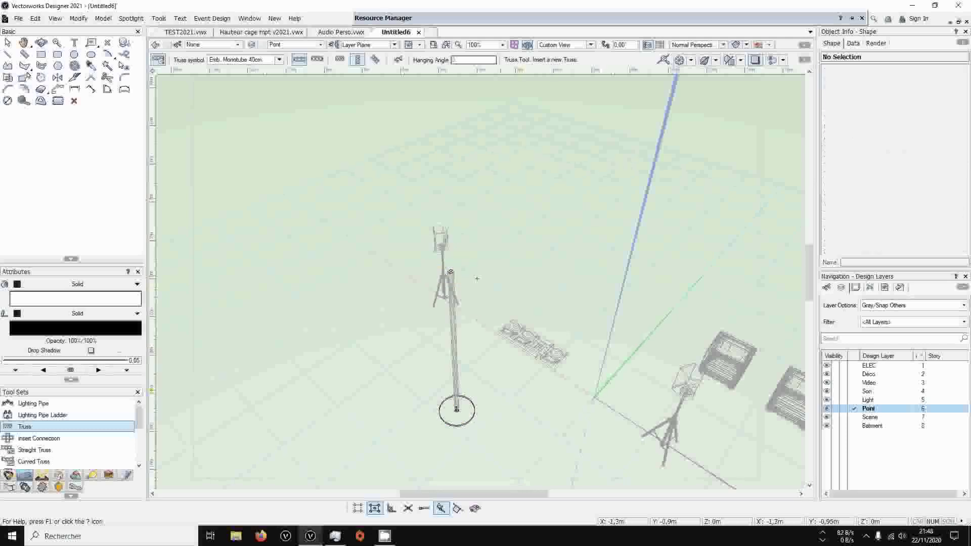
Place the Decompte Pont worksheet from Pont Perso.vwx in the drawing, importing it straight into Untitled6 as the selected destination folder
ctrl+middle_drag(477, 279, 424, 164)
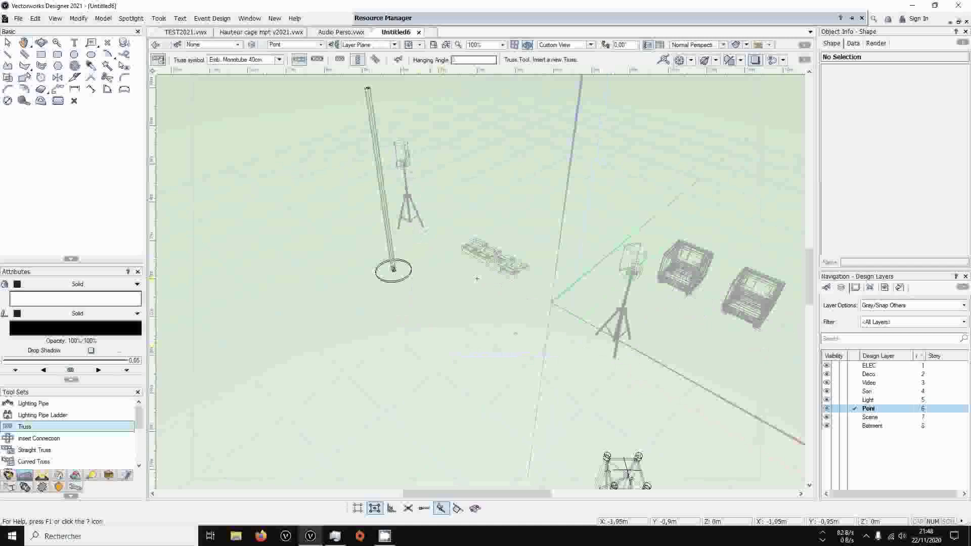
key(x)
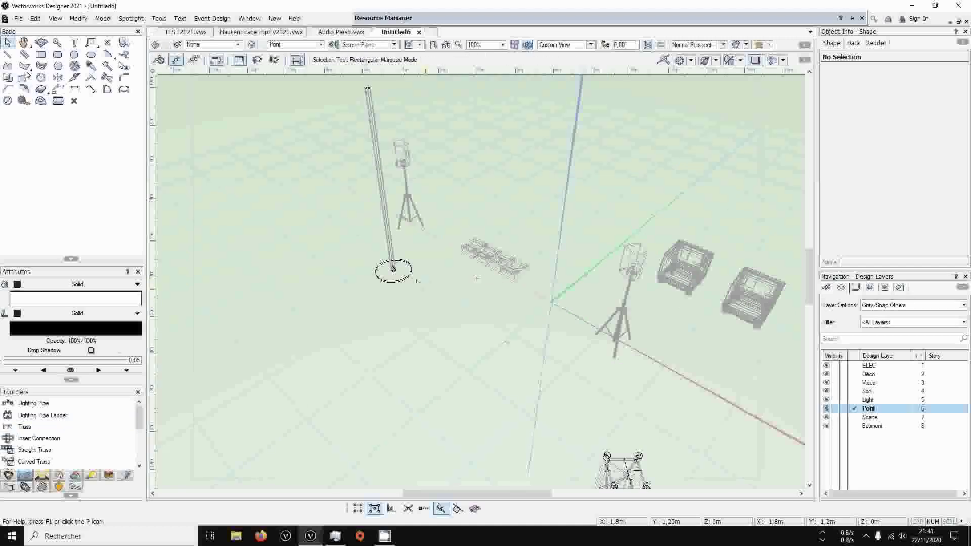
scroll(476, 279, down, 3)
click(458, 18)
click(407, 126)
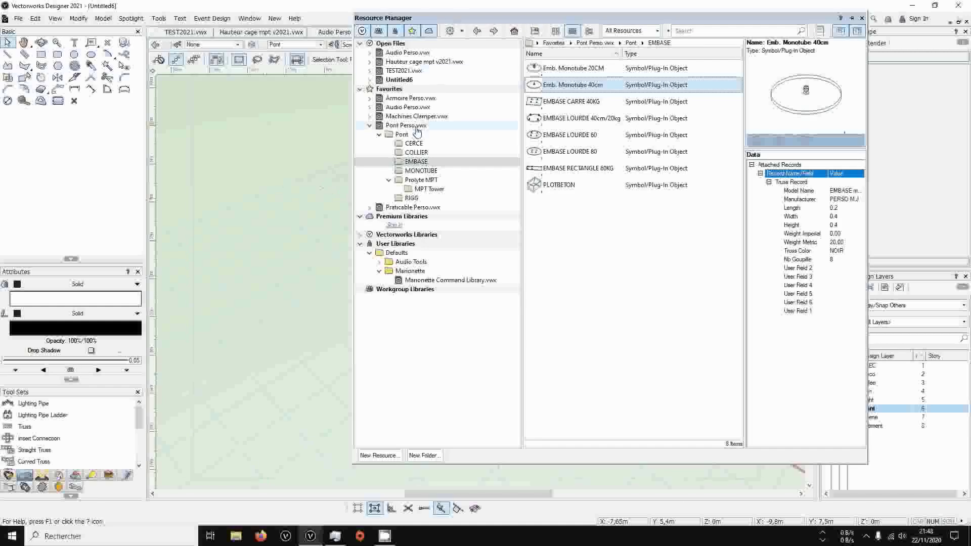
click(573, 136)
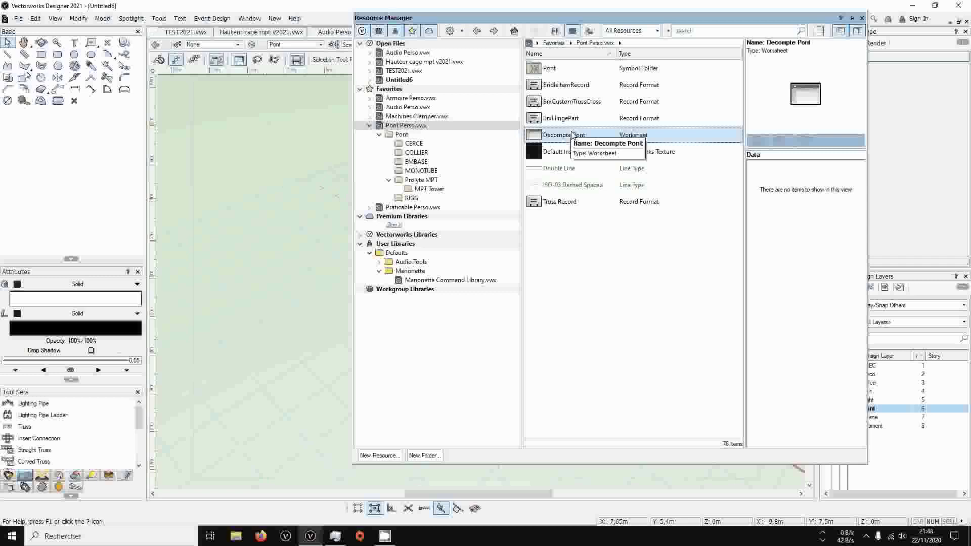
mouse_move(572, 135)
mouse_down()
mouse_move(403, 161)
mouse_move(312, 358)
mouse_up()
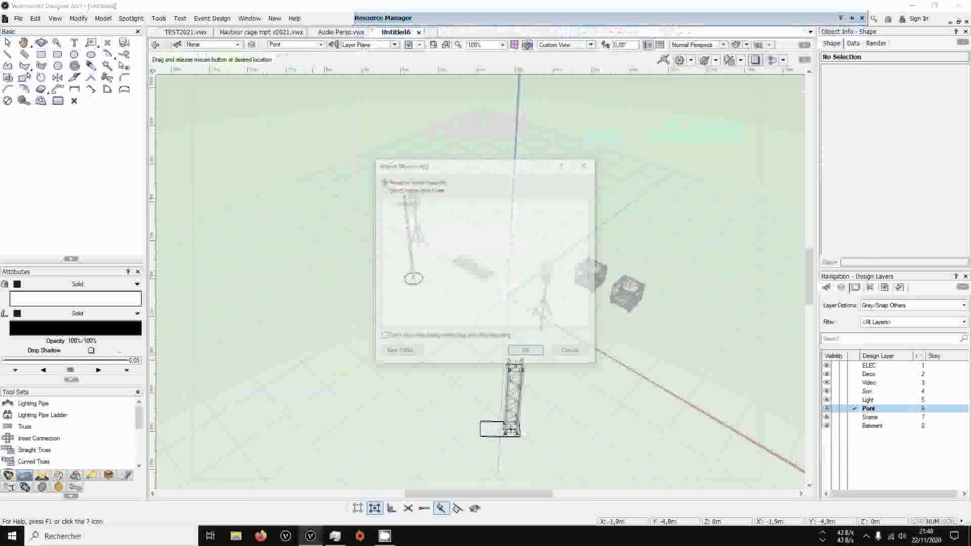
click(417, 190)
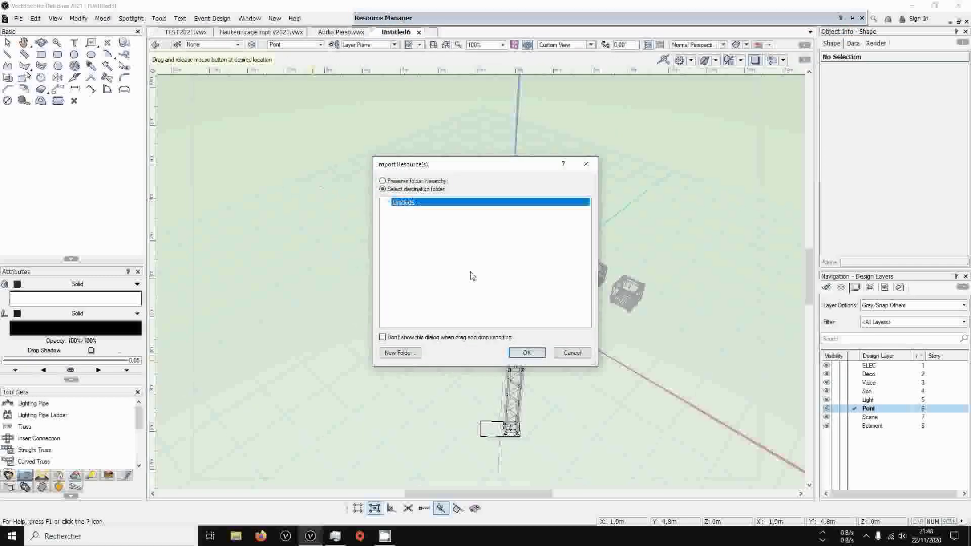
click(525, 353)
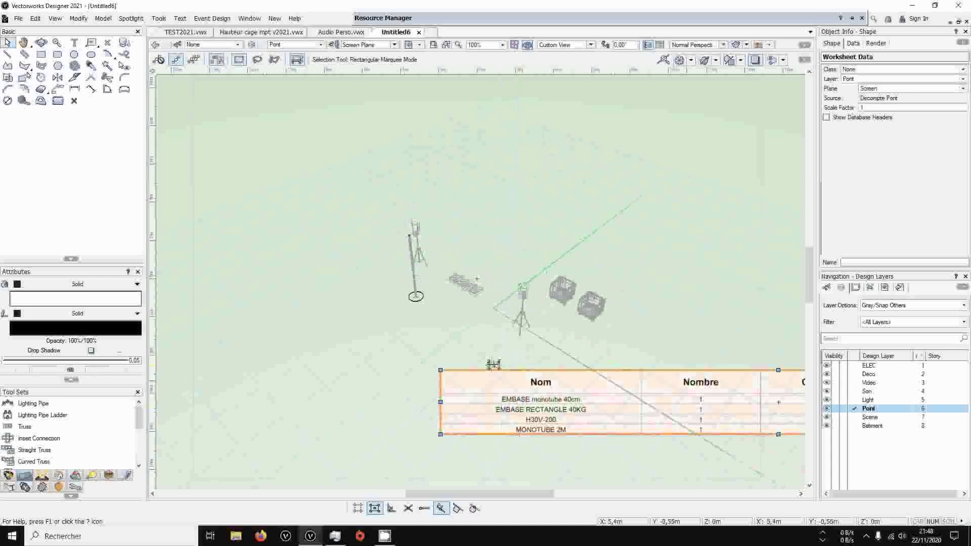
Show the drawing in Top/Plan view to read the truss count worksheet, and delete the worksheet from the drawing
key(0)
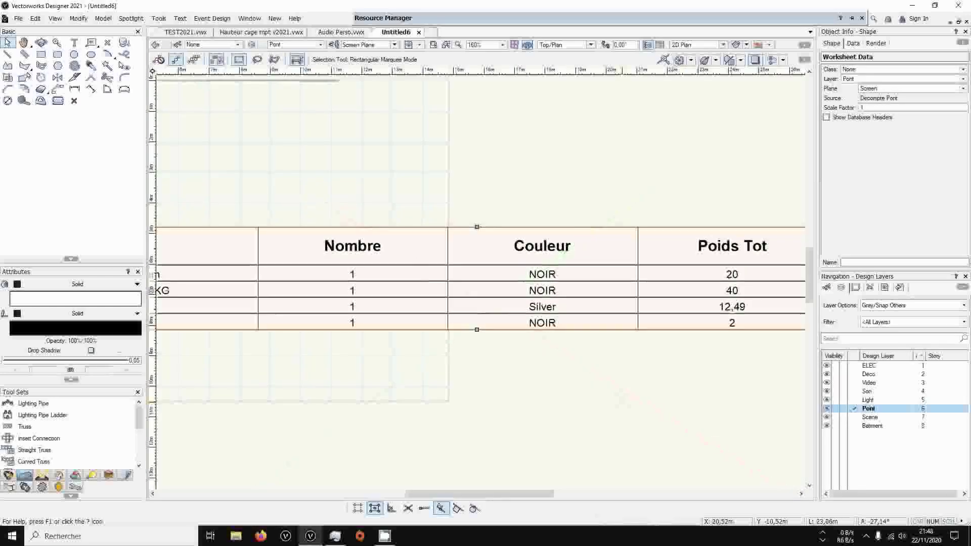
scroll(622, 334, down, 2)
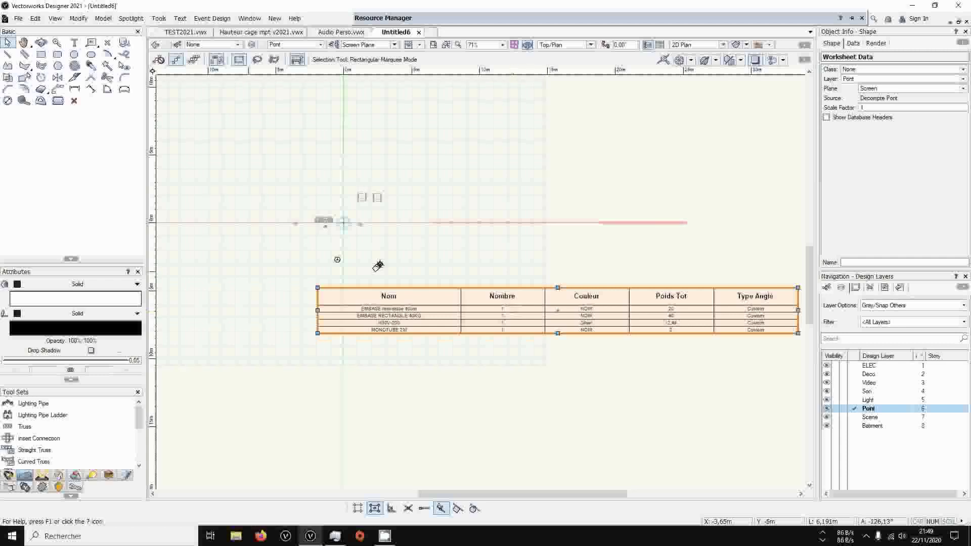
key(Delete)
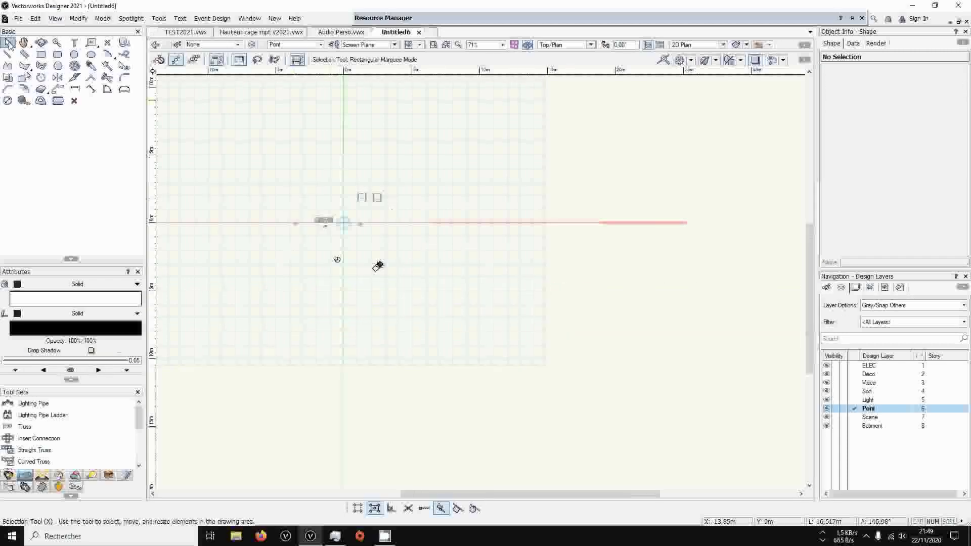
Select the four truss objects making up the monotube and the tower in the plan
drag(254, 213, 405, 294)
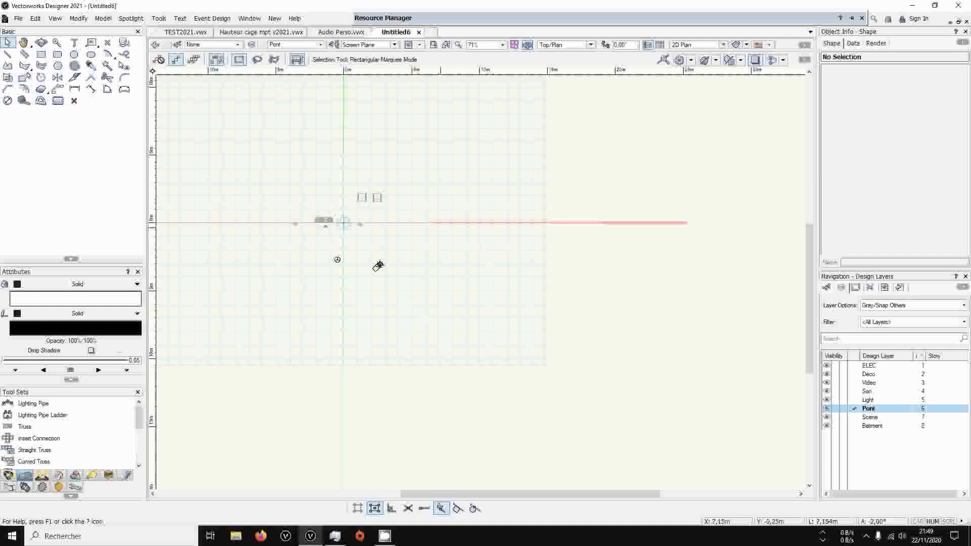
drag(440, 234, 298, 294)
scroll(306, 291, up, 2)
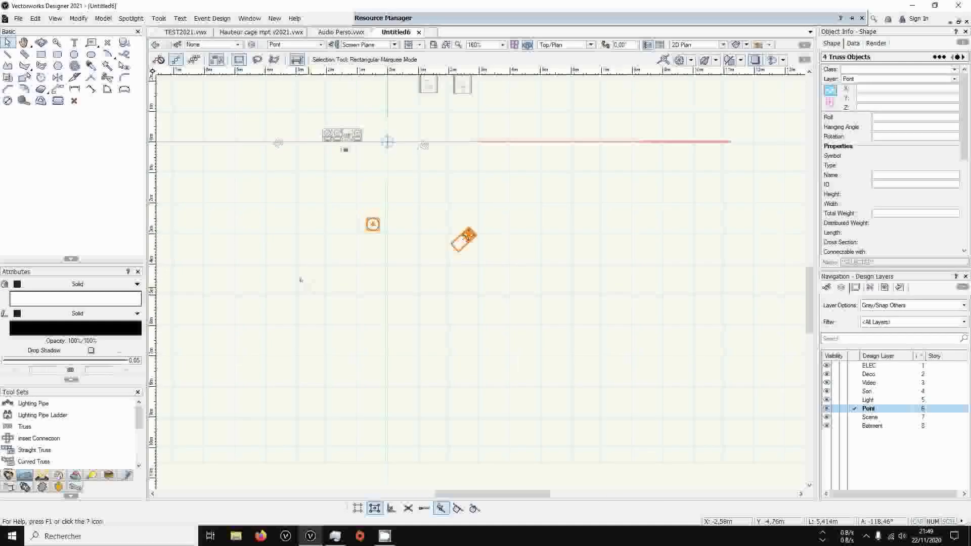
scroll(423, 267, down, 1)
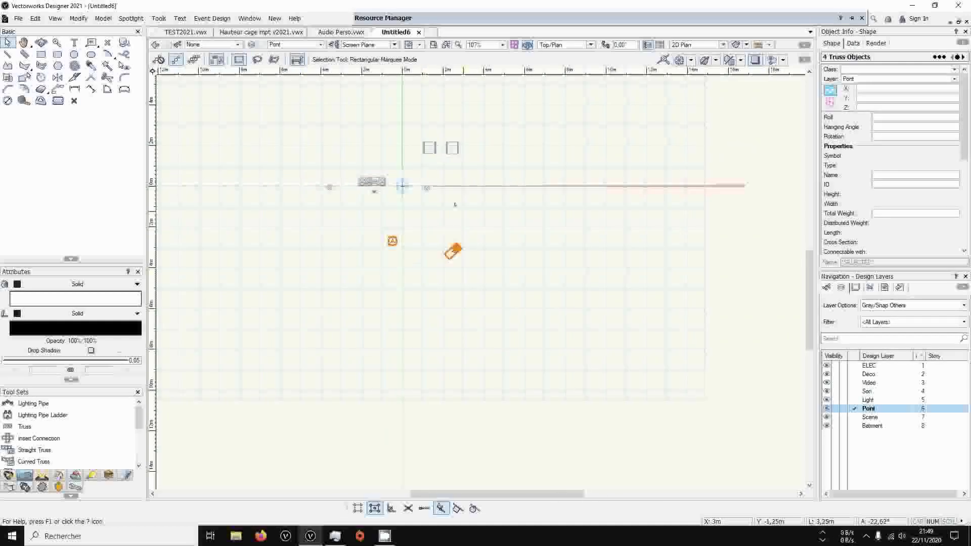
middle_drag(423, 267, 438, 340)
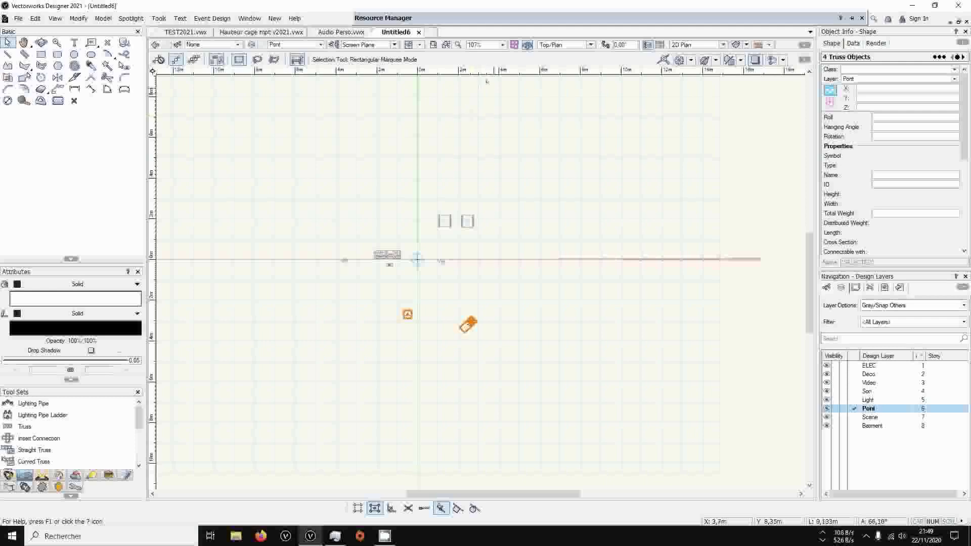
Examine the contents of the Praticable Perso.vwx favorite library and expand its folders
mouse_move(528, 21)
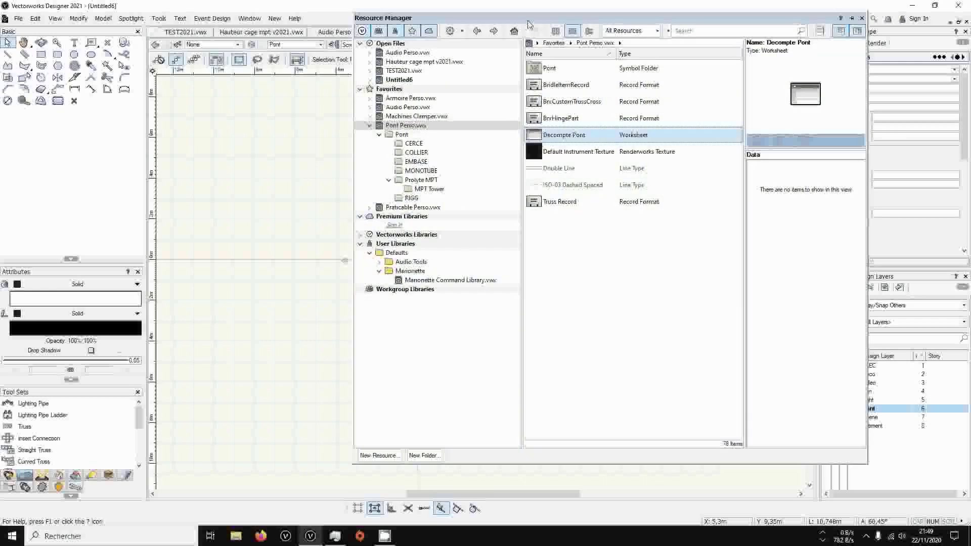
click(370, 126)
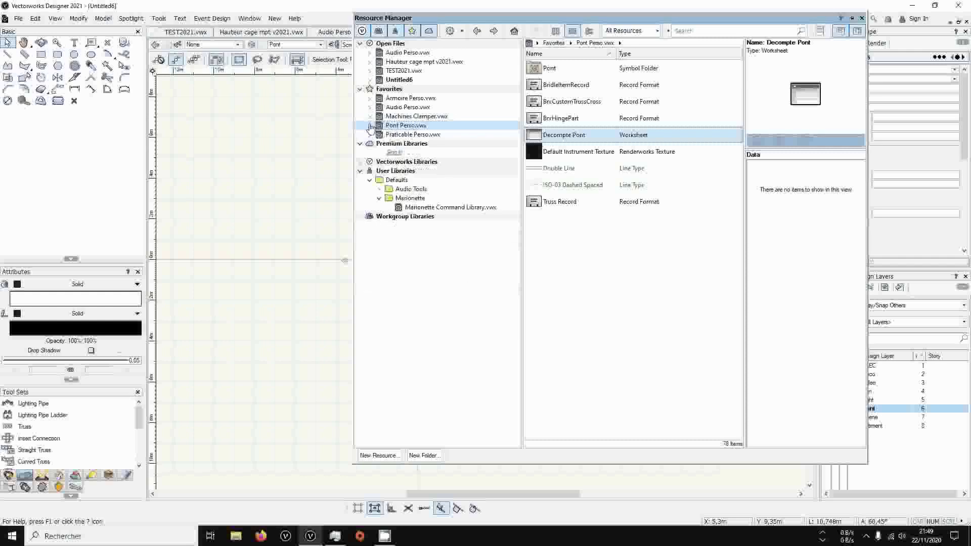
click(397, 135)
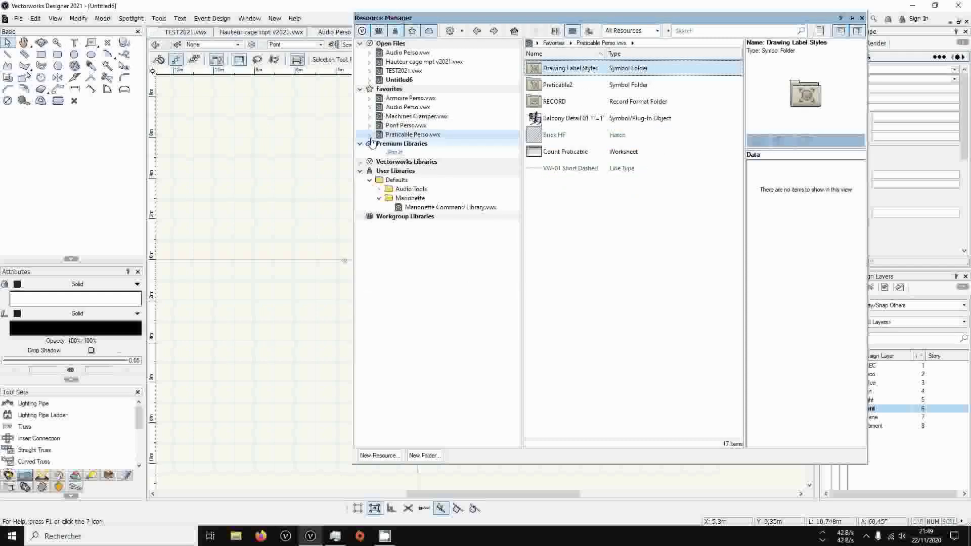
click(370, 137)
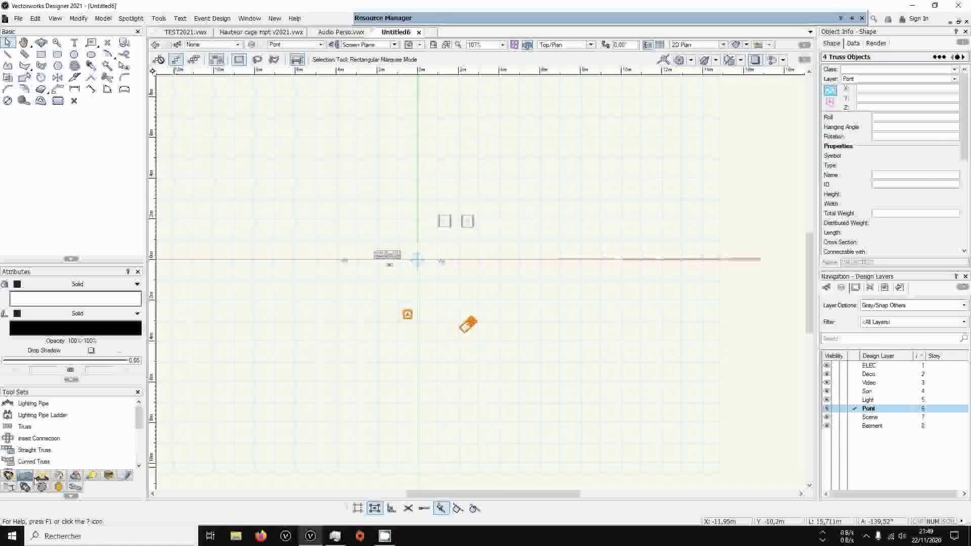
Place a Stage Deck at about X 6.65 m, Y -0.95 m: height 1 m, depth 1 m, width 2 m, reference spacing 1 m, rotation about 30°
click(35, 476)
click(35, 450)
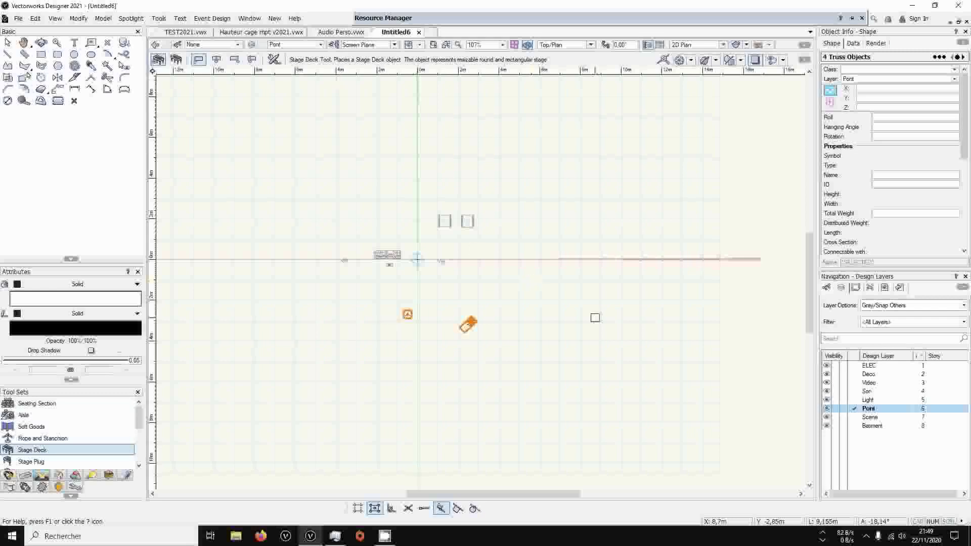
click(556, 277)
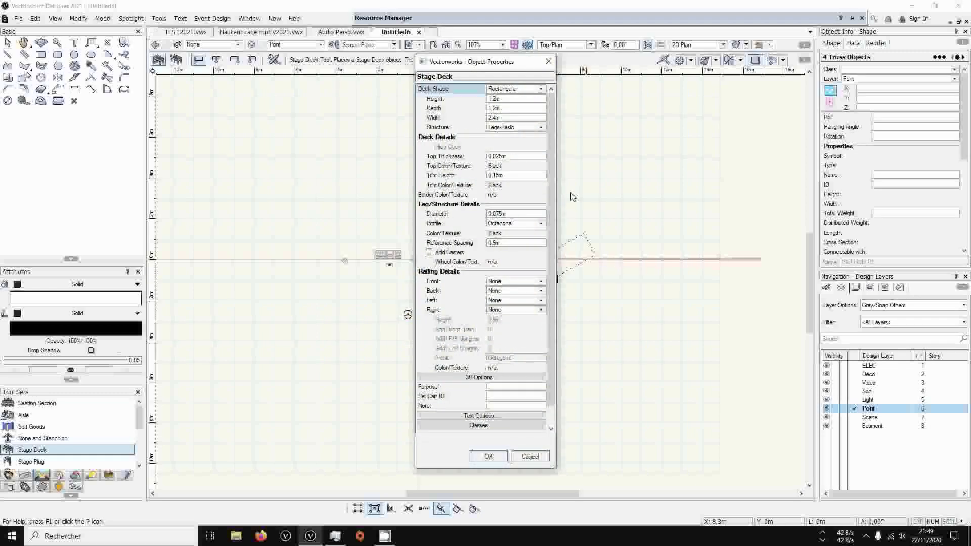
key(Tab)
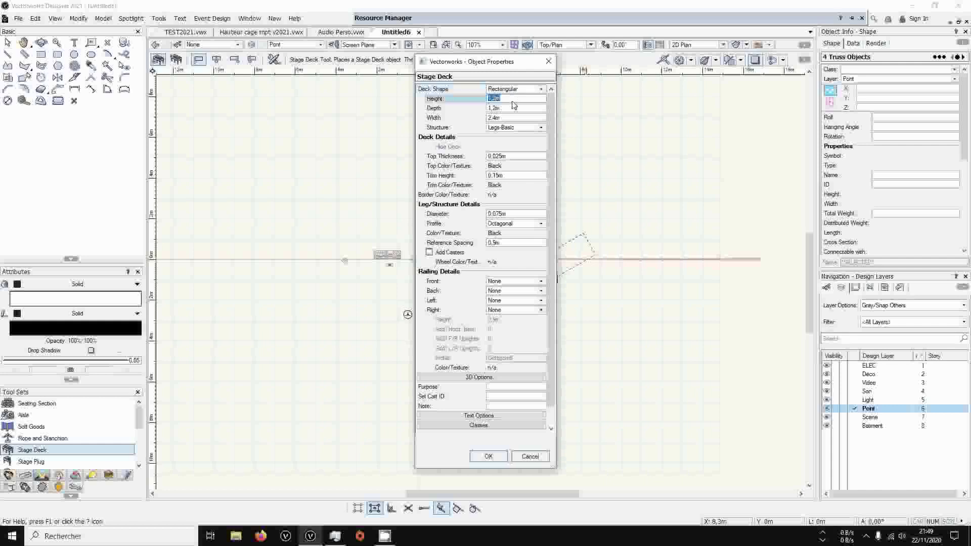
text(1)
key(Tab)
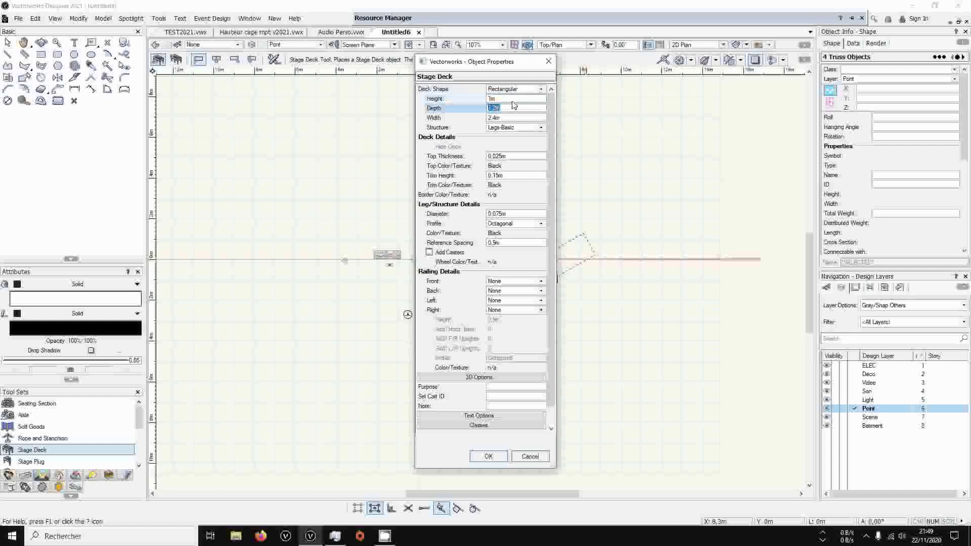
text(1)
key(Tab)
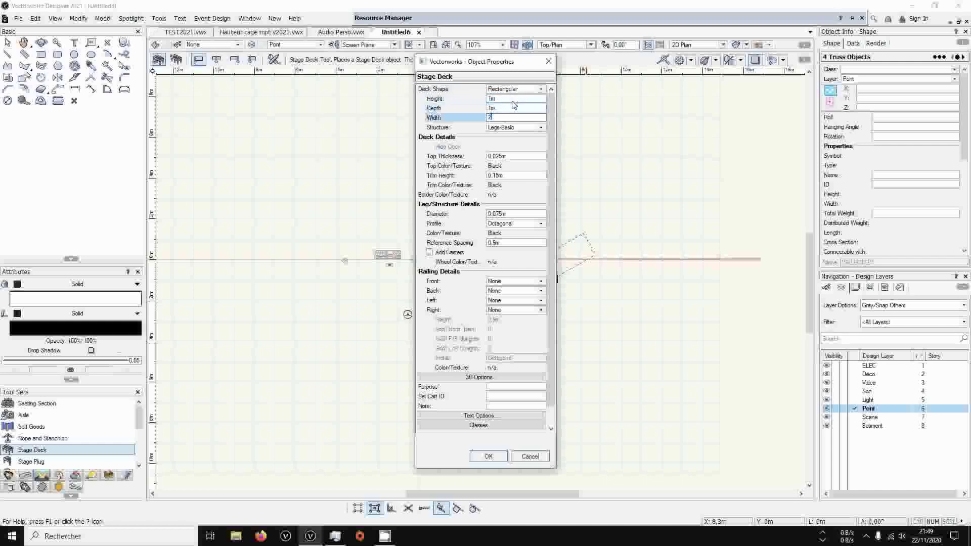
click(501, 245)
text(1m)
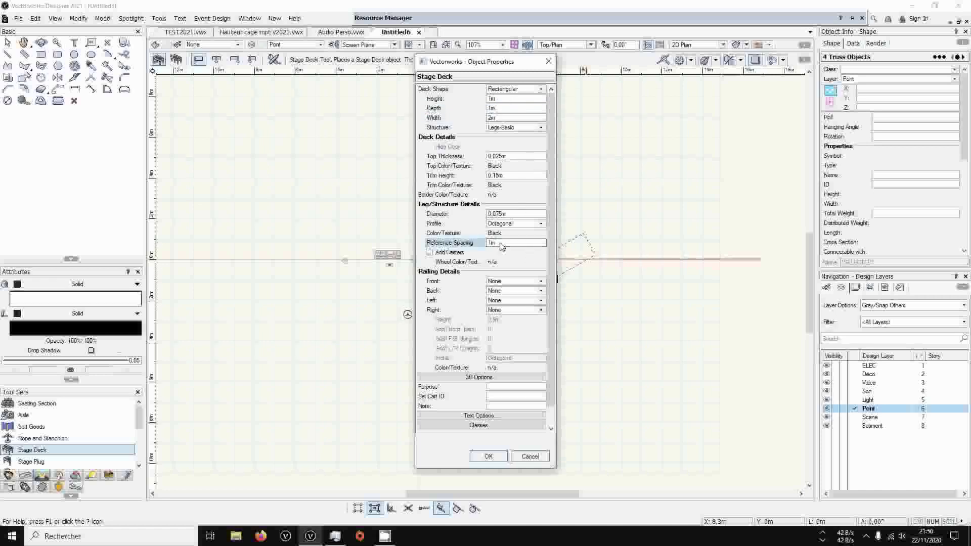
click(489, 456)
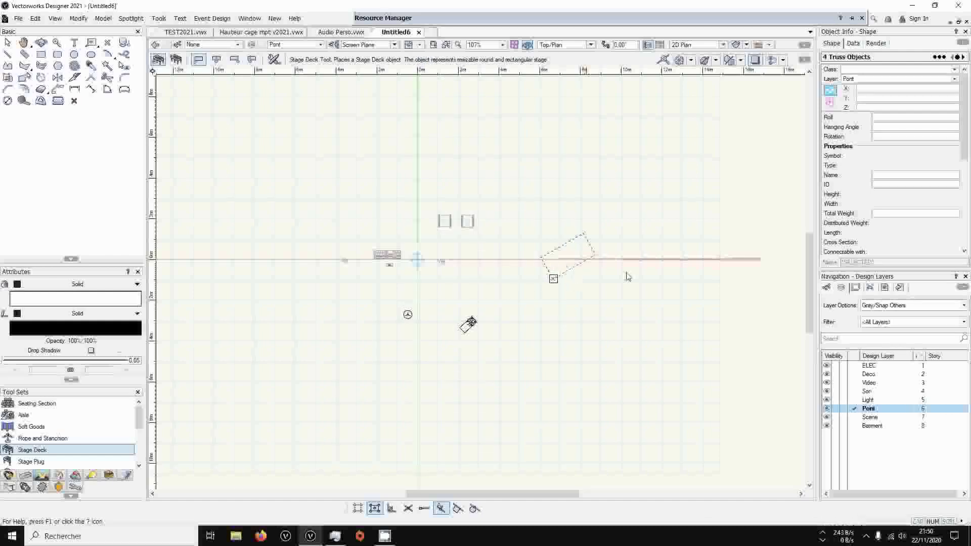
click(589, 258)
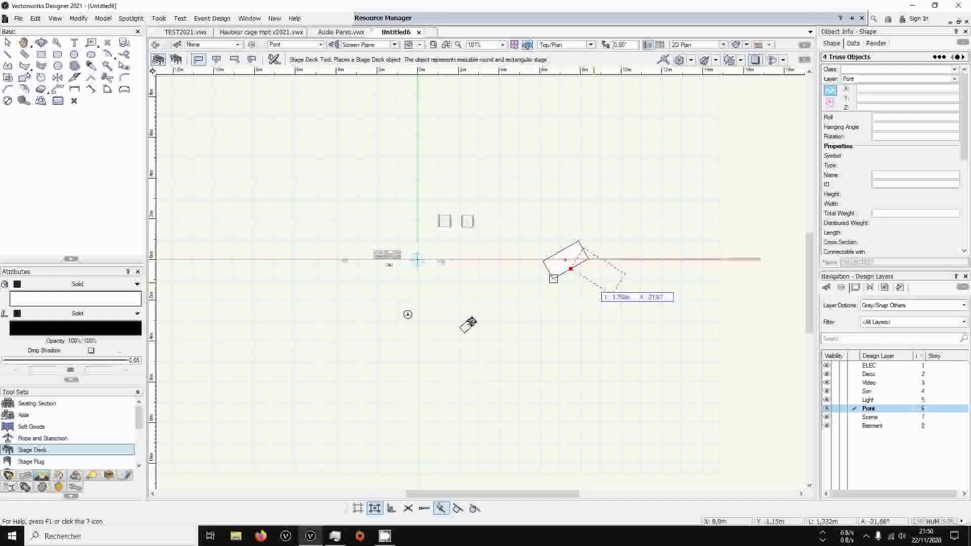
click(597, 308)
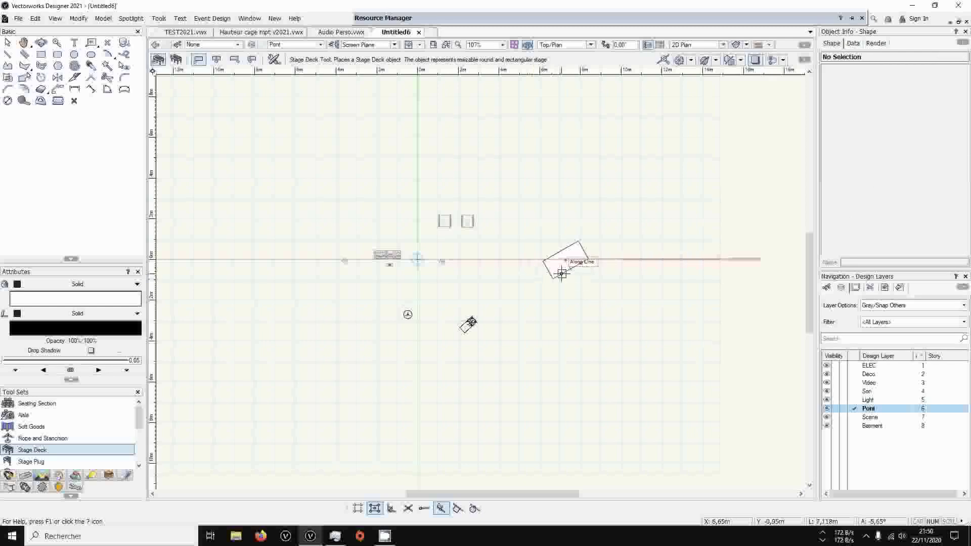
Duplicate the stage deck twice along its short side, making a row of three decks joined at their long edges
scroll(537, 260, up, 3)
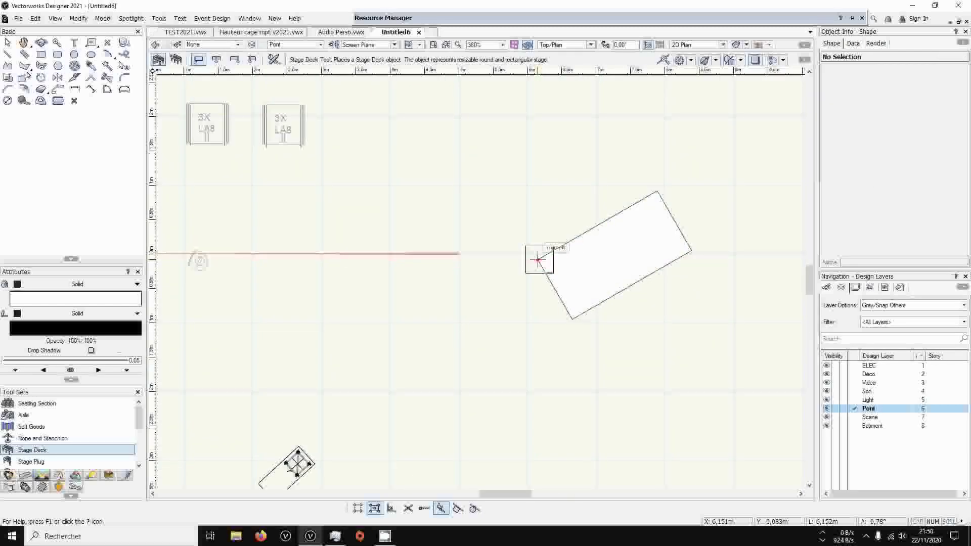
key(x)
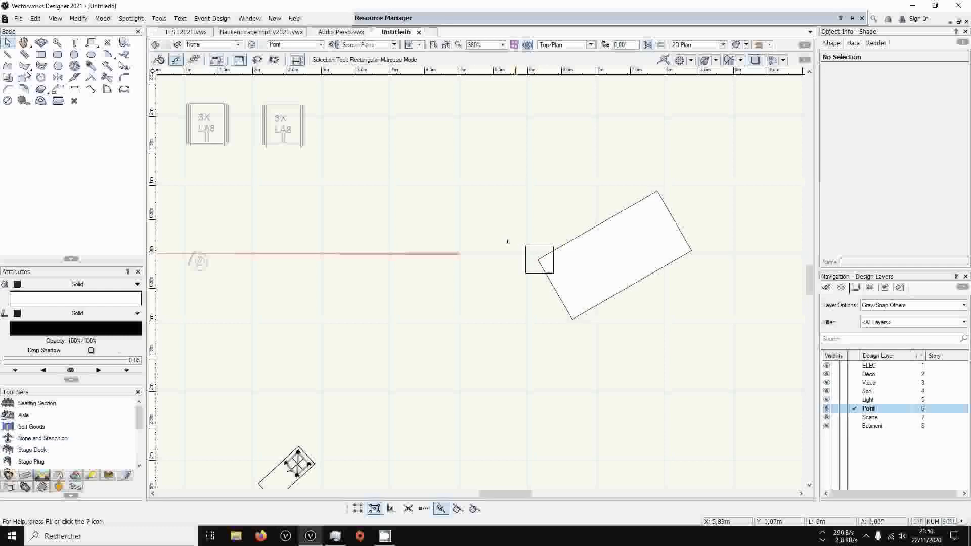
key(super)
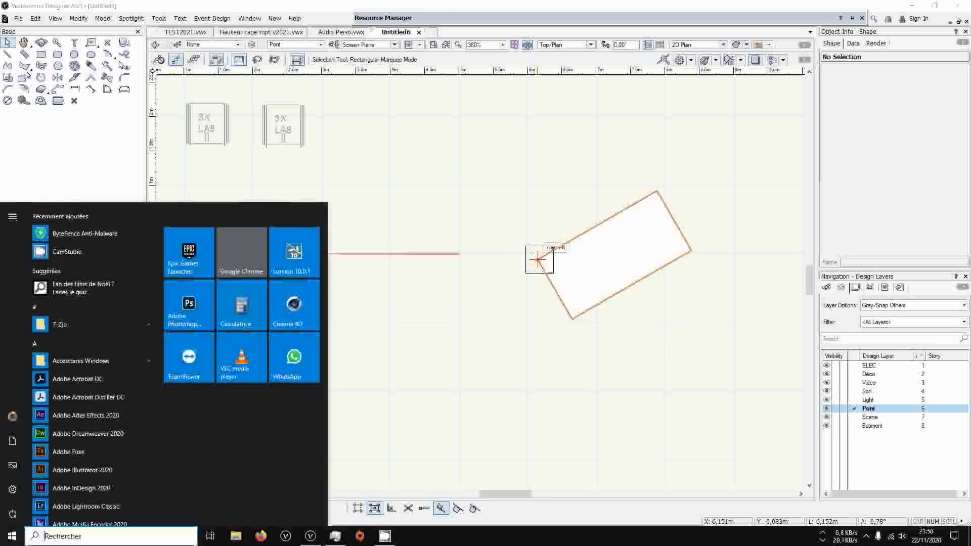
key(super)
drag(537, 260, 607, 377)
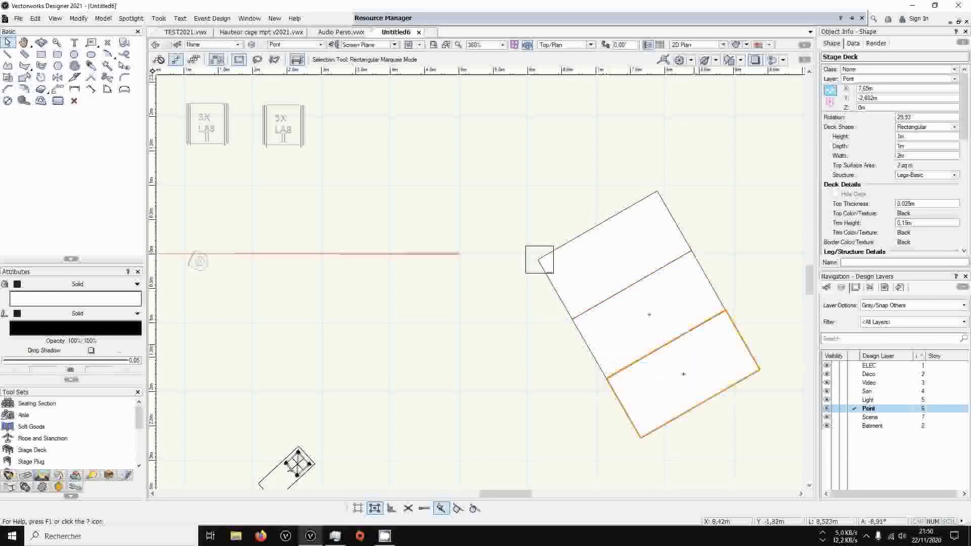
Examine the stair, step and railing symbols in the Praticable2 folder of the Praticable Perso.vwx library, including their attached record data
ctrl+middle_drag(743, 352, 626, 169)
key(ctrl+5)
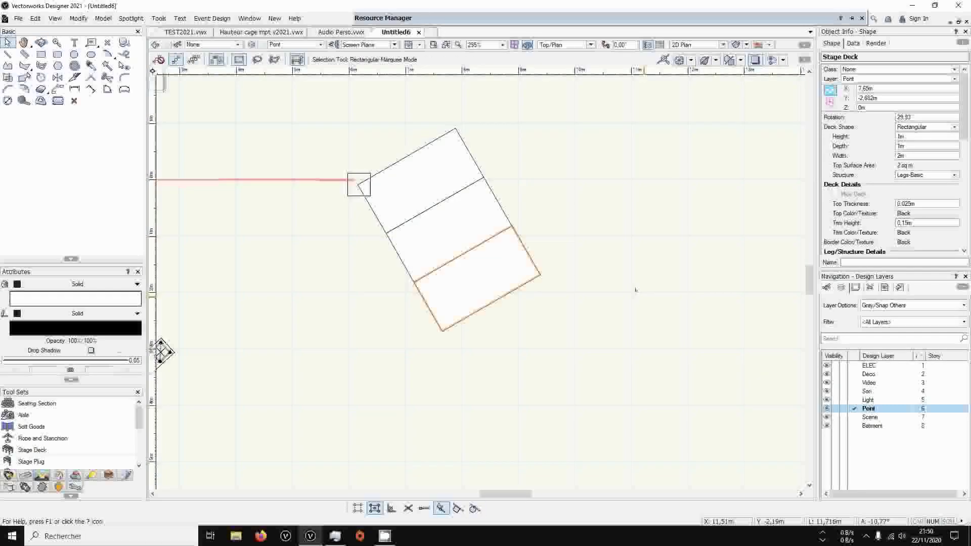
mouse_move(452, 18)
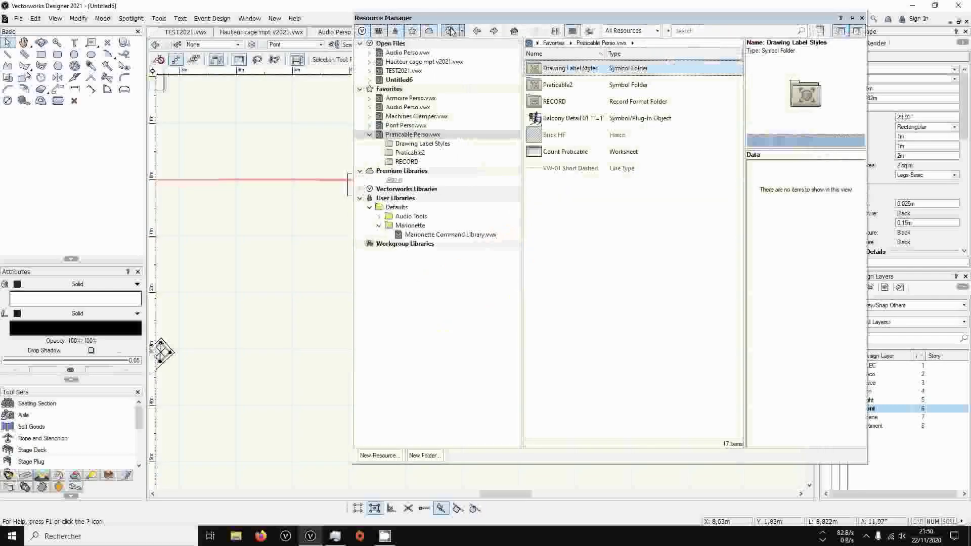
click(401, 154)
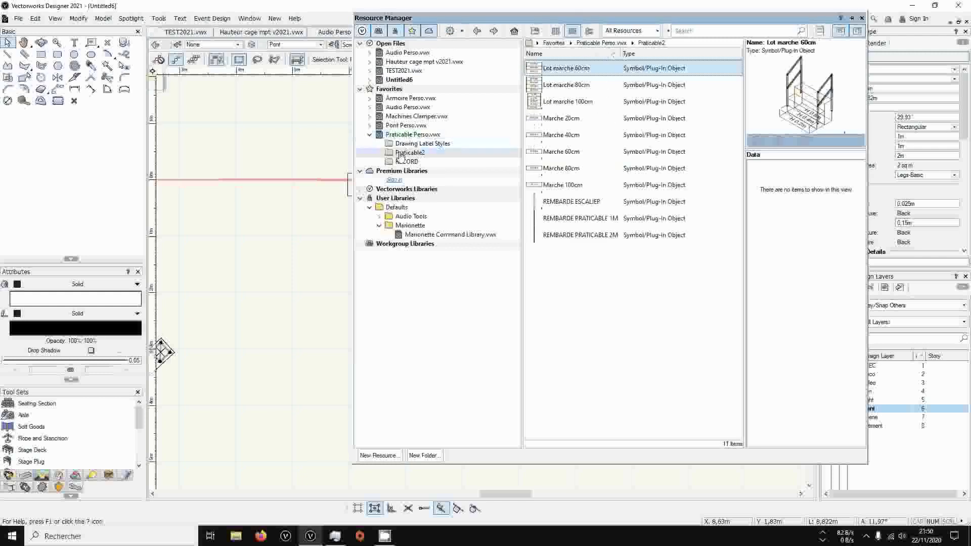
click(570, 102)
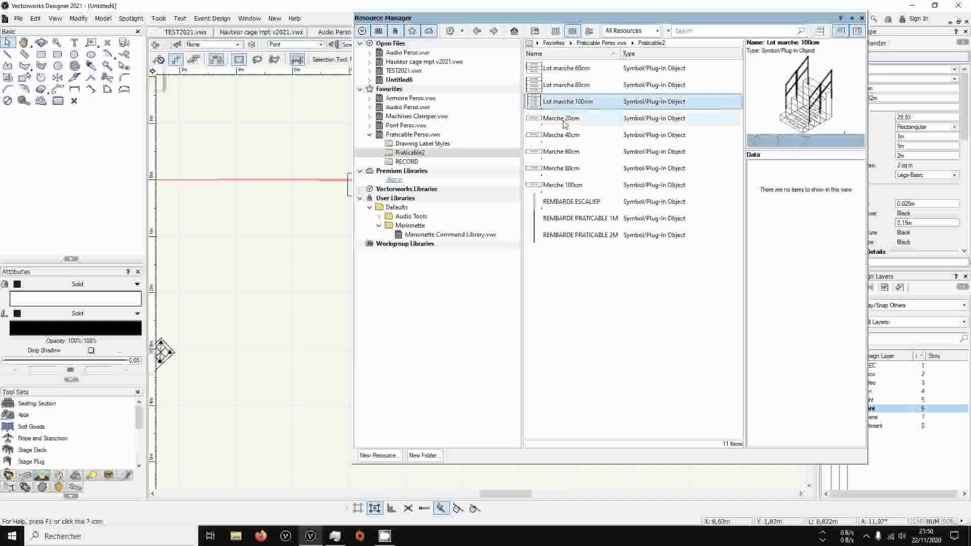
click(564, 119)
click(562, 136)
click(560, 169)
click(558, 186)
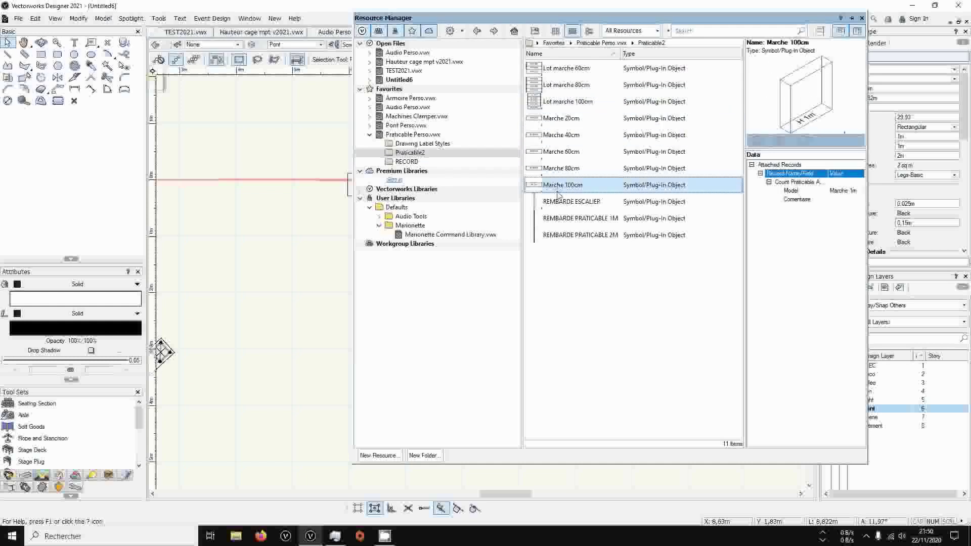
key(Down)
key(Down)
key(Down)
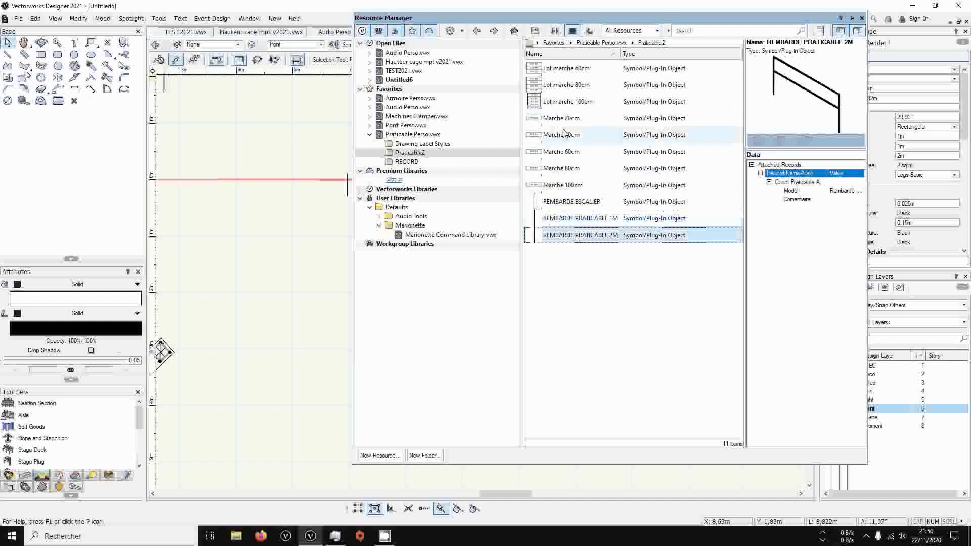
Insert the Lot marche 100cm stair symbol over the first stage deck, rotated to align with the deck's short edge nearest the monotube tower
click(567, 101)
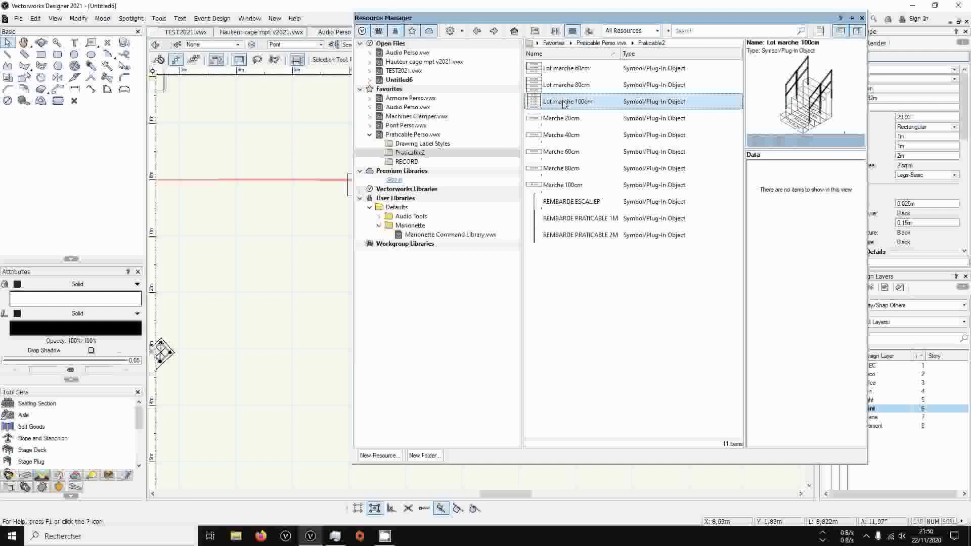
double_click(567, 101)
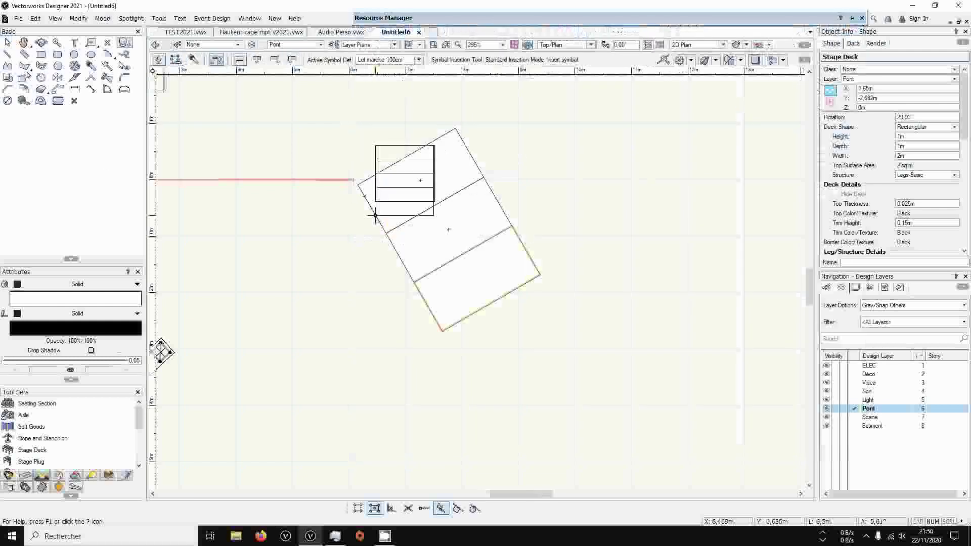
click(358, 185)
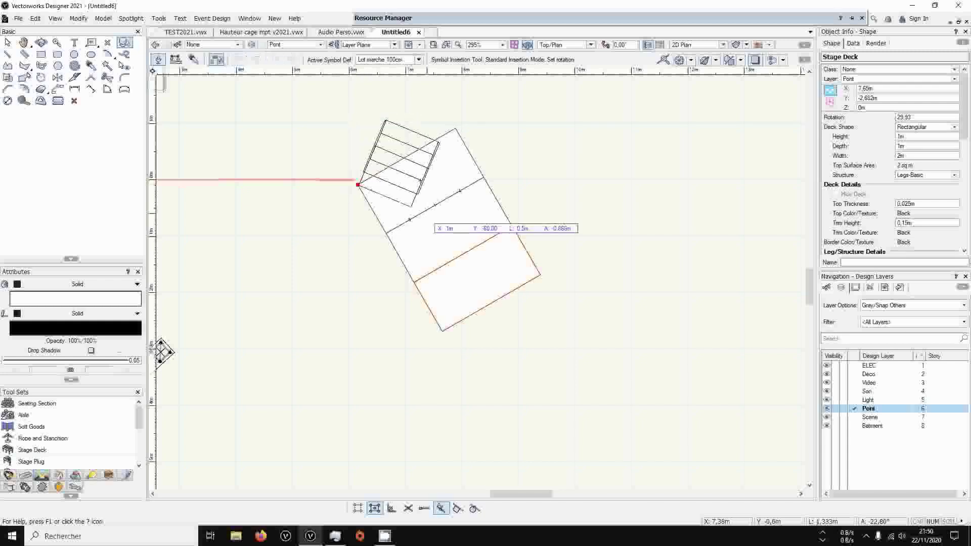
click(386, 232)
click(8, 42)
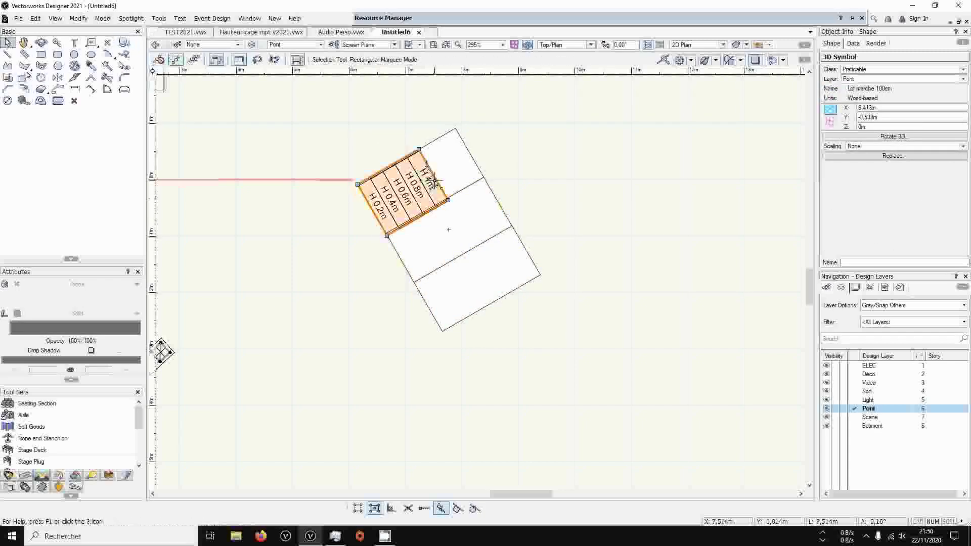
Move the stair symbol outside the decks so its 1 m step butts against the first deck's short edge, and deselect it
scroll(428, 177, up, 1)
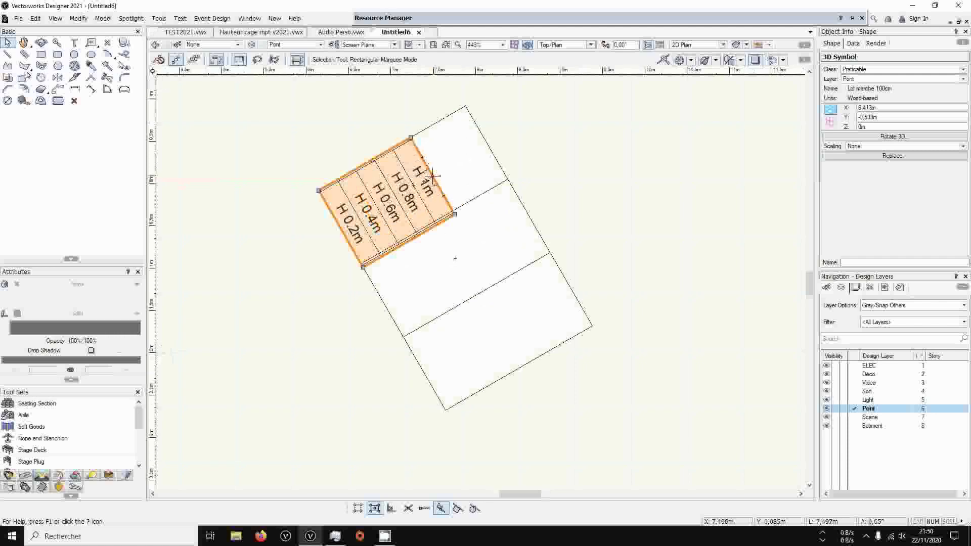
drag(432, 175, 347, 236)
click(223, 112)
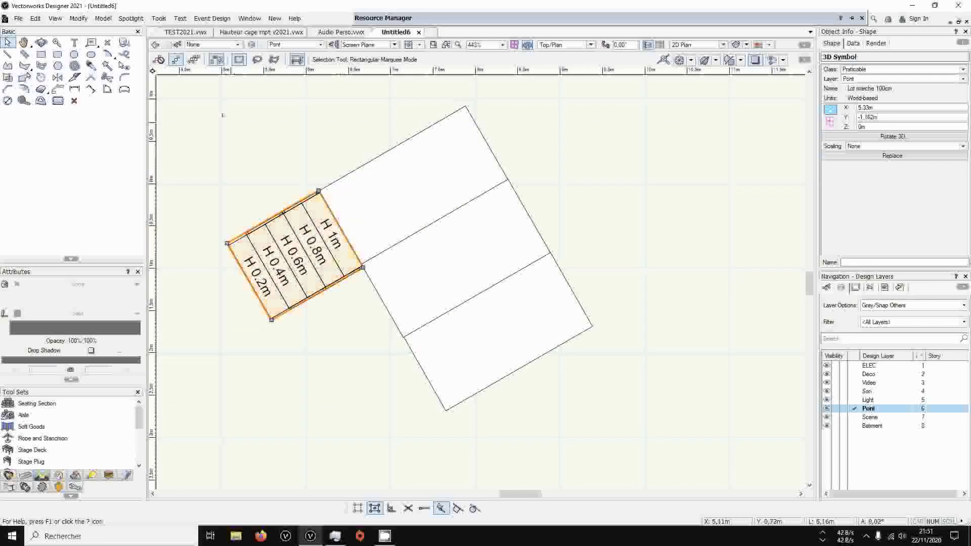
Place two REMBARDE PRATICABLE 1M railings end to end along the first deck's outer long edge, rotated about -60°
mouse_move(439, 25)
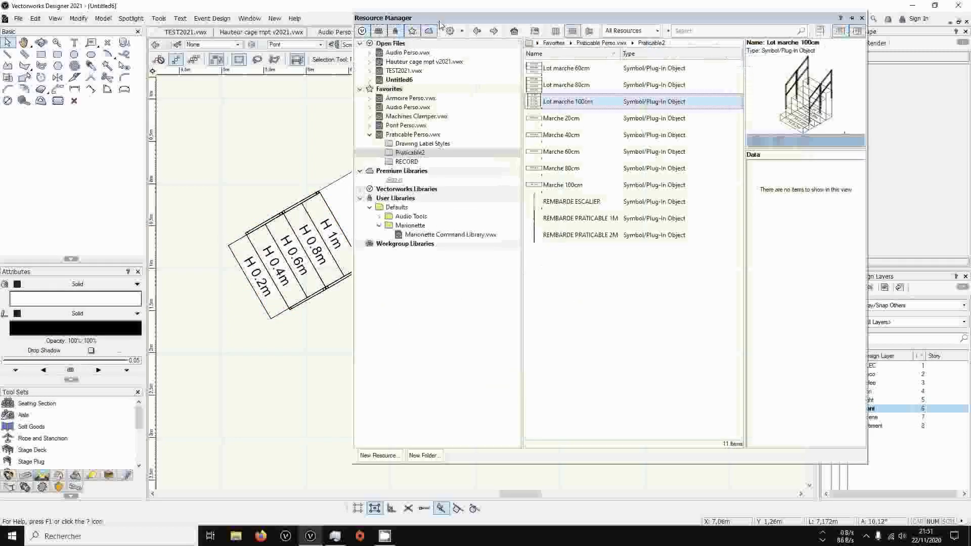
double_click(563, 226)
click(318, 191)
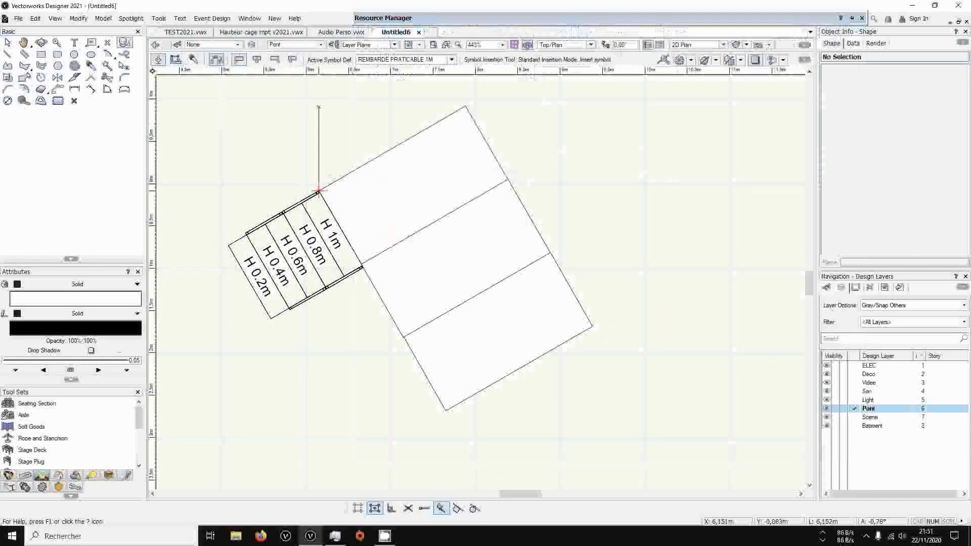
click(384, 157)
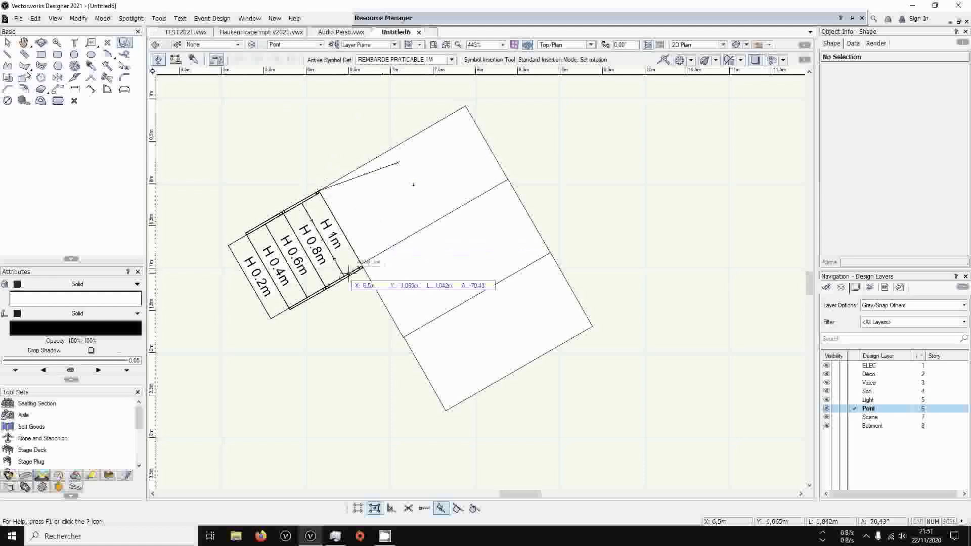
click(391, 149)
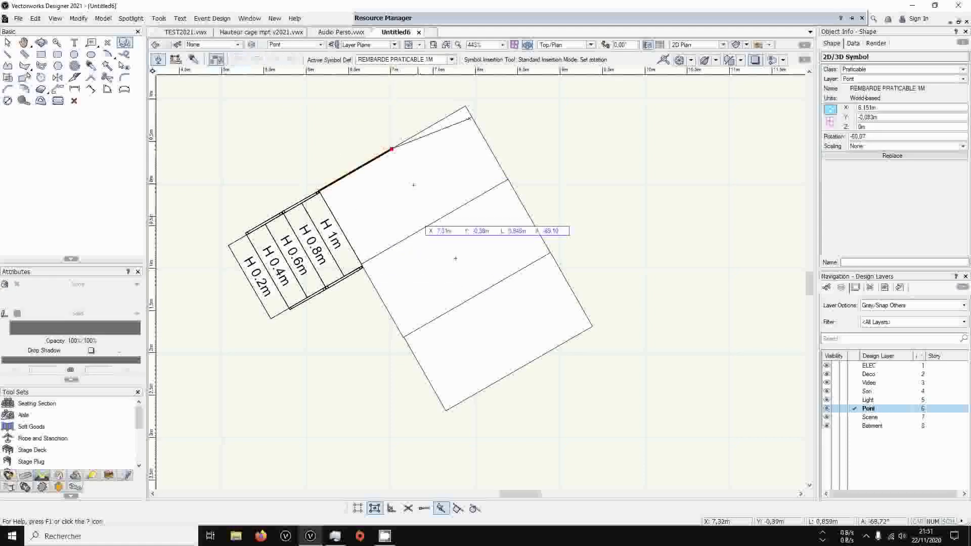
click(434, 221)
Place a REMBARDE PRATICABLE 2M railing from the stair's inner corner along the short edges of the other two decks, rotated about -150°
mouse_move(383, 18)
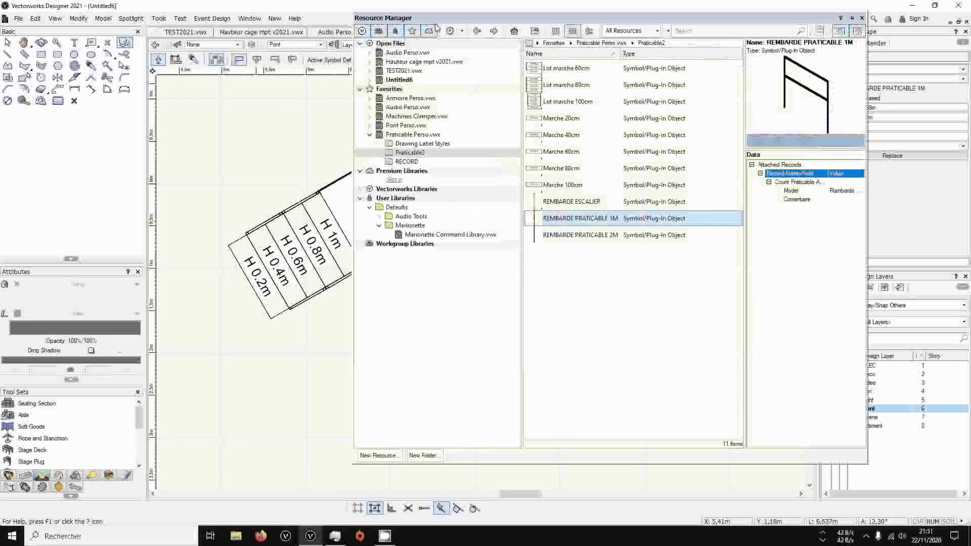
double_click(570, 236)
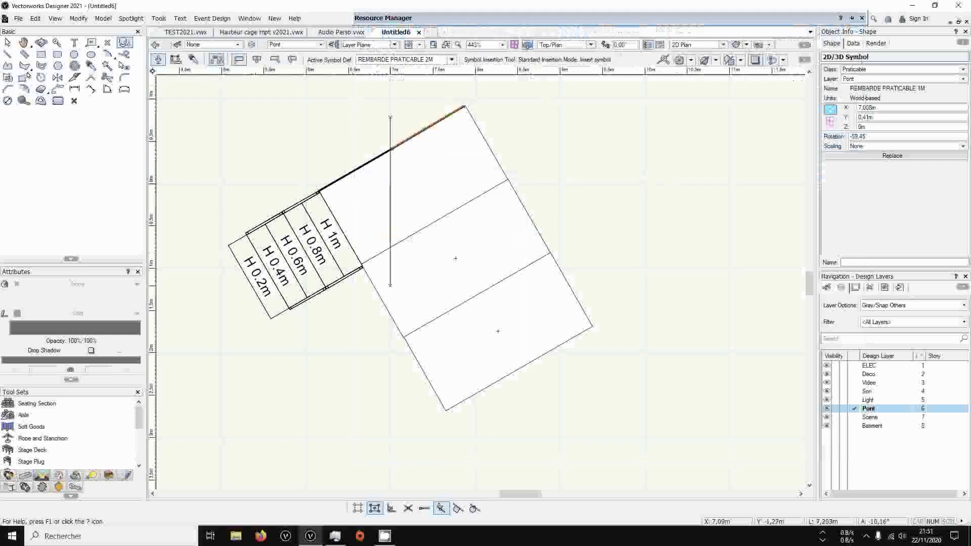
click(362, 268)
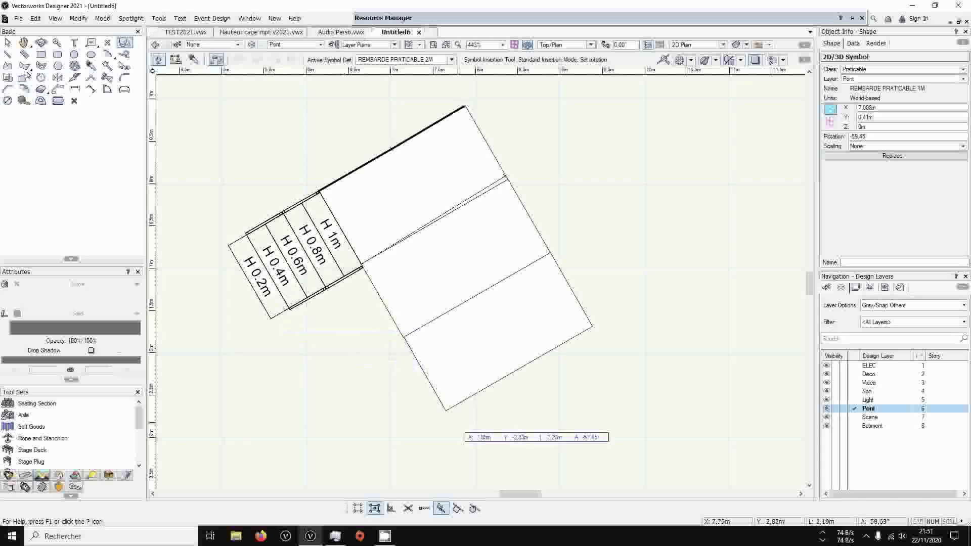
click(495, 365)
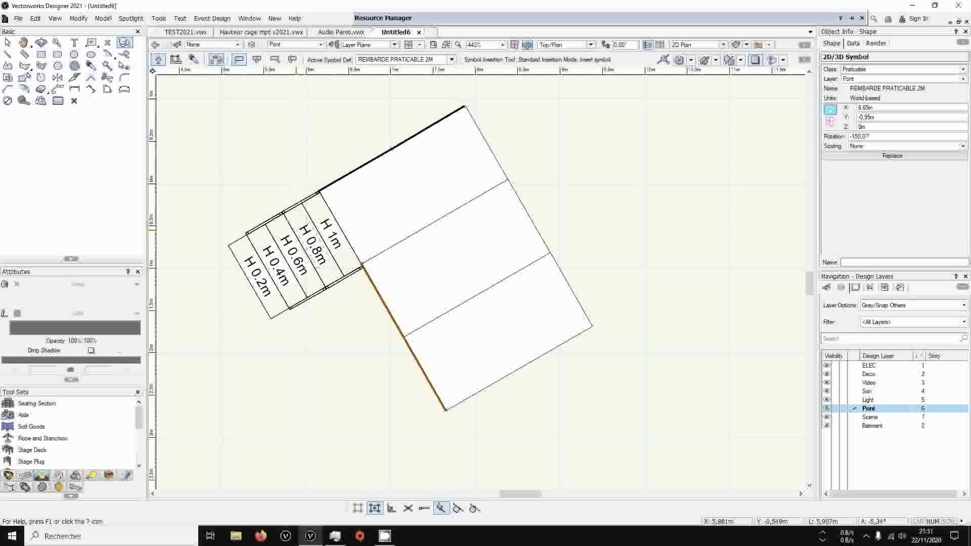
Check the decks, stair and railings in a 3D perspective view, and return to Top/Plan
key(c)
key(x)
ctrl+middle_drag(411, 320, 173, 98)
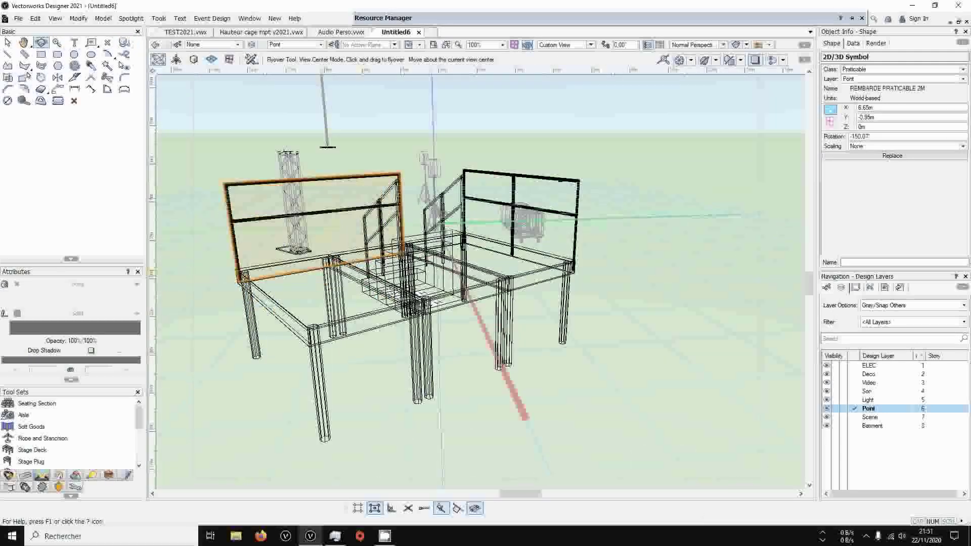
ctrl+middle_drag(356, 245, 353, 188)
key(ctrl+5)
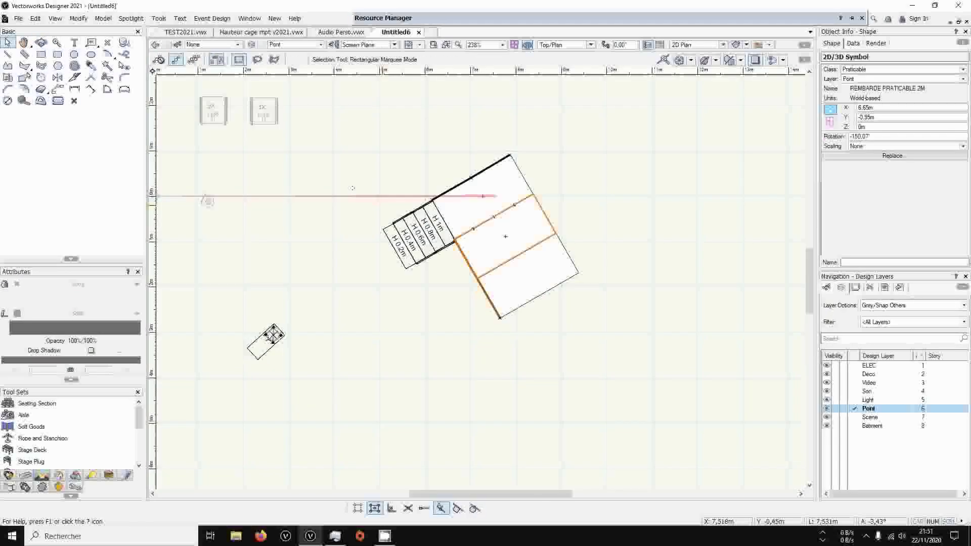
Place the Count Praticable worksheet from Praticable Perso.vwx below the decks, importing it with Untitled6 as the selected destination folder
click(382, 18)
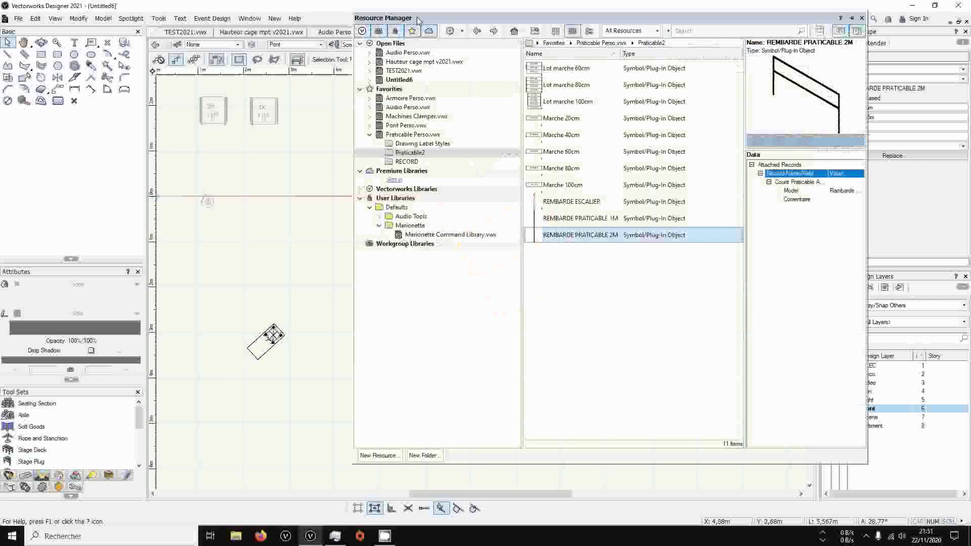
click(424, 137)
drag(581, 153, 498, 197)
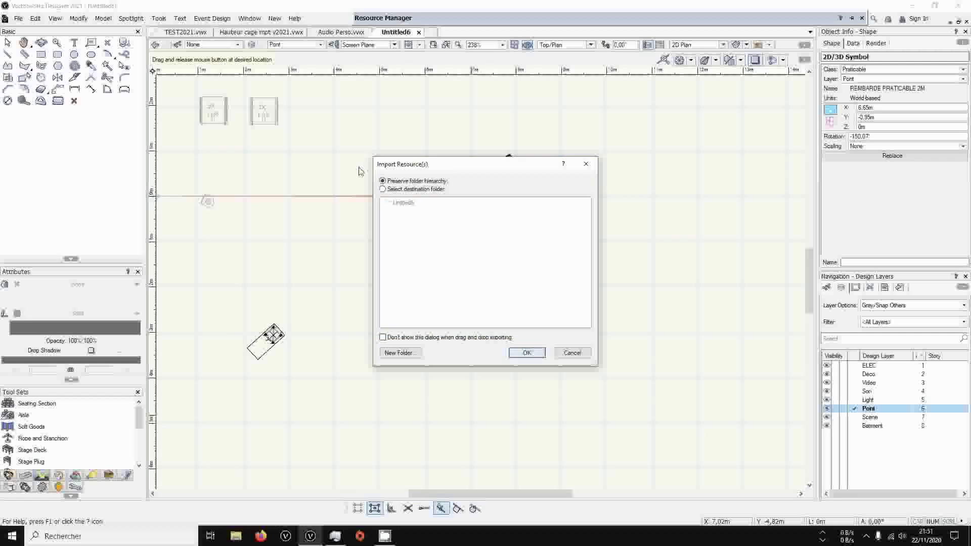
click(389, 190)
click(397, 203)
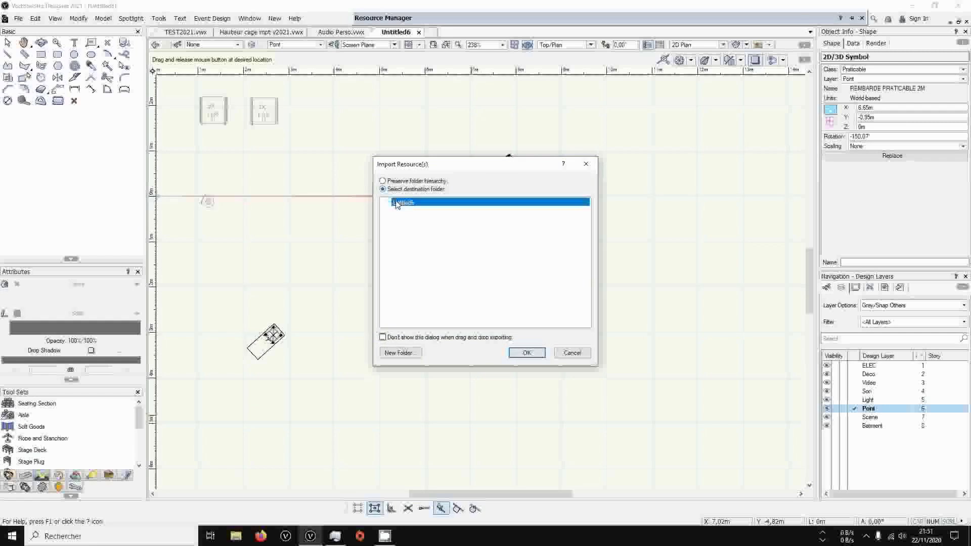
click(526, 353)
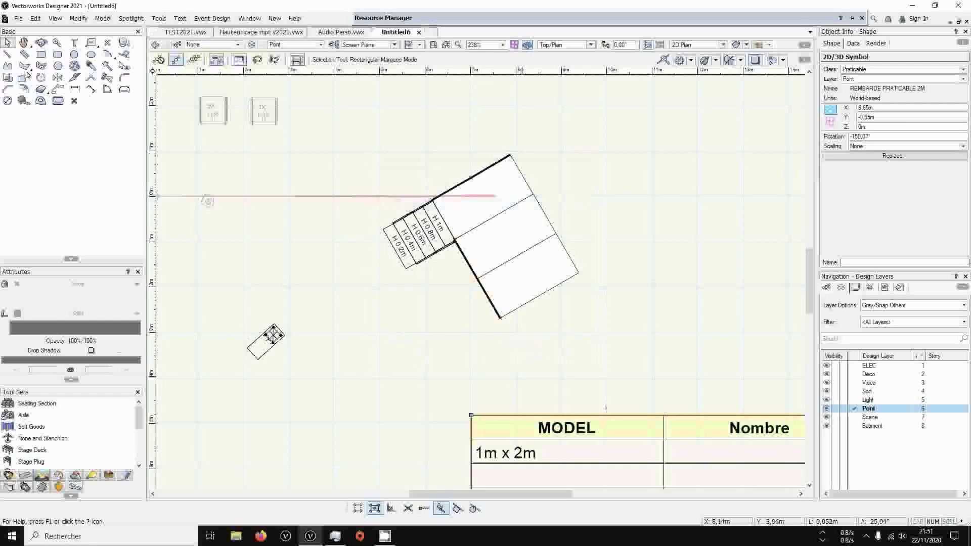
Reposition the Count Praticable worksheet below the stage decks, and delete it from the drawing after reviewing the counts
scroll(522, 376, down, 2)
mouse_move(712, 360)
middle_down()
mouse_move(575, 261)
mouse_move(516, 156)
middle_up()
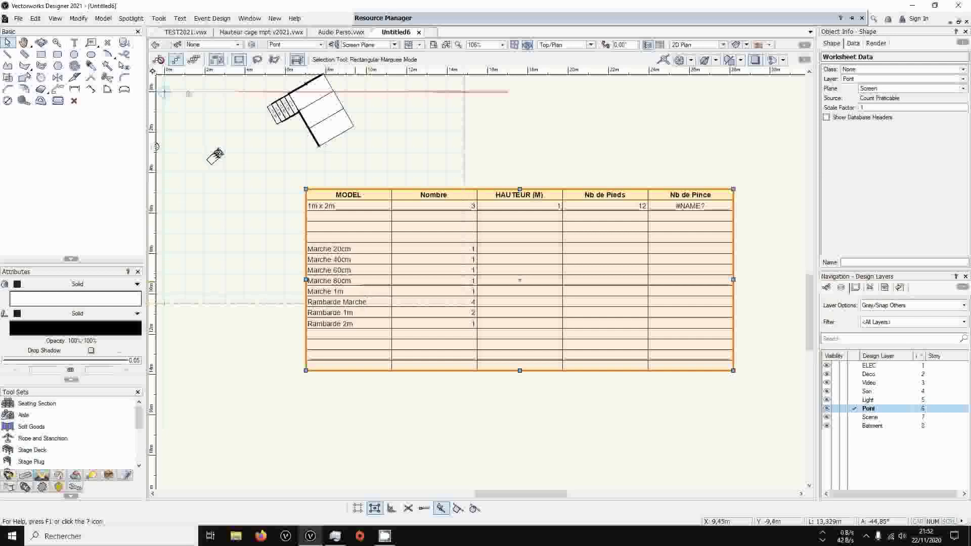
drag(520, 279, 448, 303)
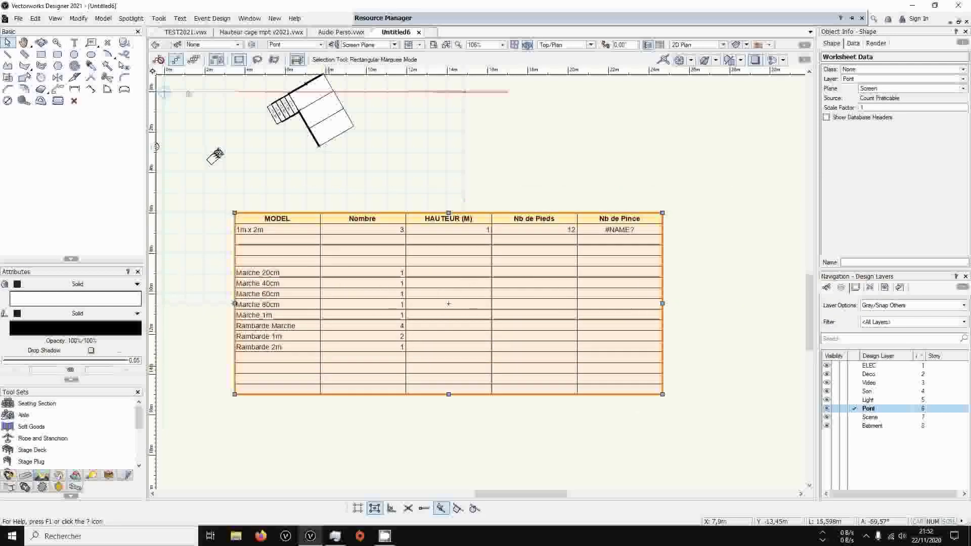
mouse_move(334, 164)
middle_down()
mouse_move(496, 230)
mouse_move(370, 187)
mouse_move(413, 196)
mouse_move(425, 210)
mouse_move(492, 213)
middle_up()
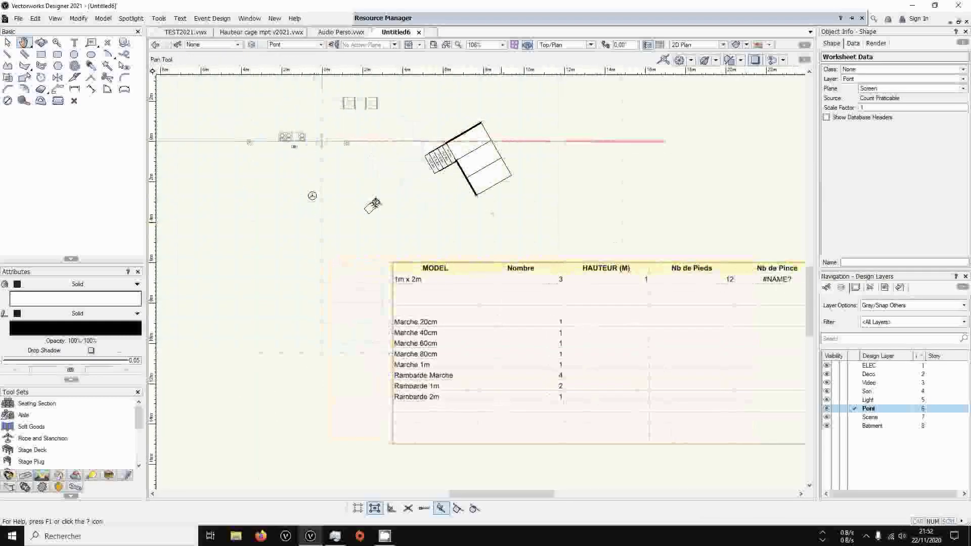
key(Delete)
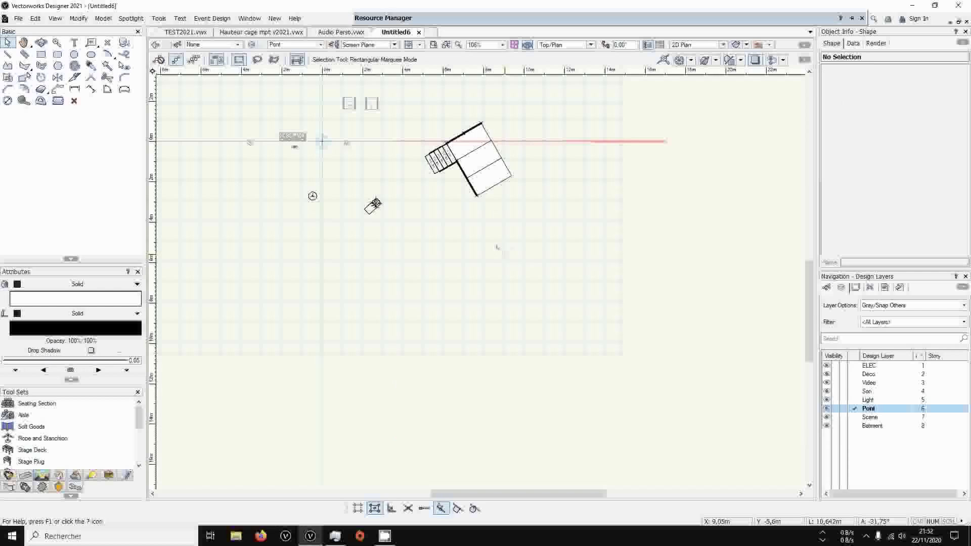
Collapse the Praticable Perso.vwx library, and expand and open the Armoire Perso.vwx favorite library
shift+middle_drag(497, 247, 576, 228)
drag(576, 227, 580, 230)
middle_drag(313, 157, 353, 209)
mouse_move(391, 25)
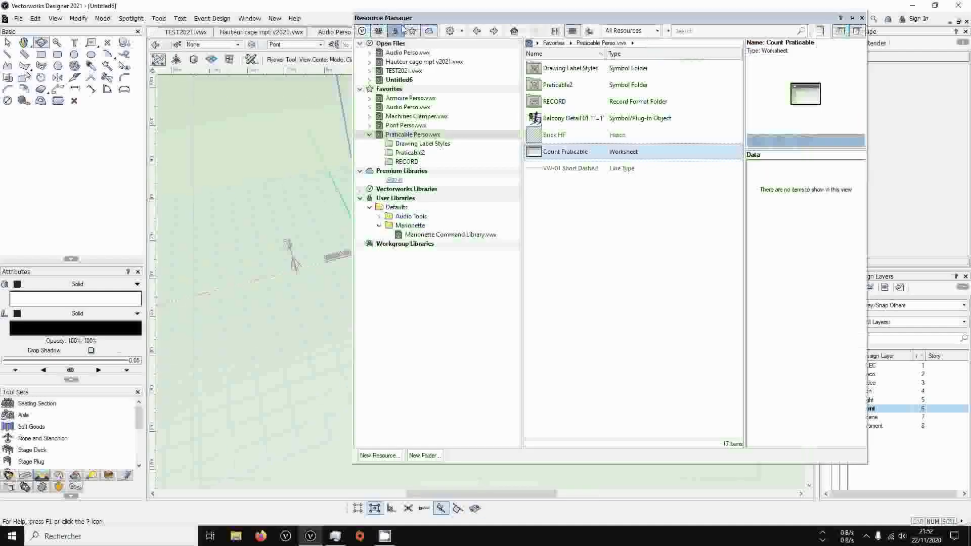
click(370, 135)
click(369, 99)
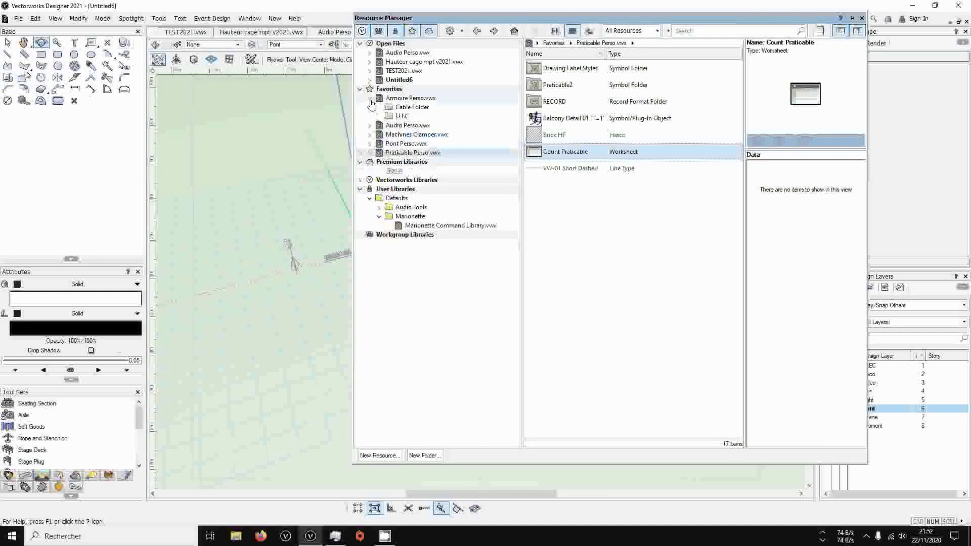
click(408, 99)
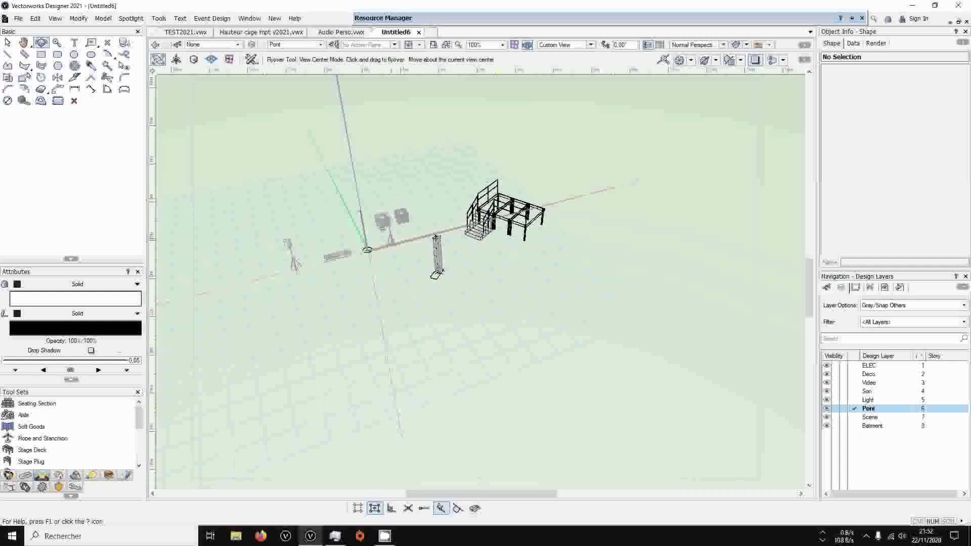
Return to the Top/Plan view and make ELEC the active design layer
key(x)
key(KP_0)
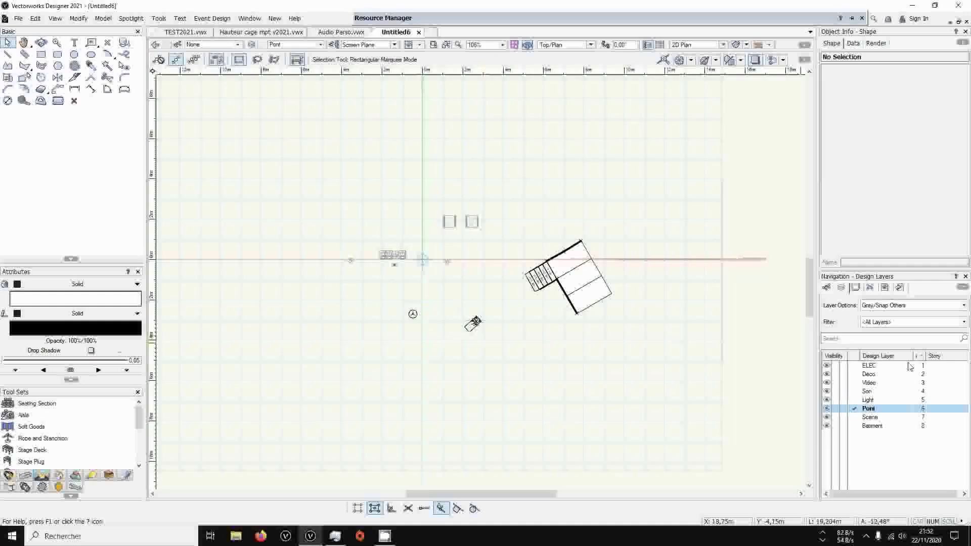
click(854, 366)
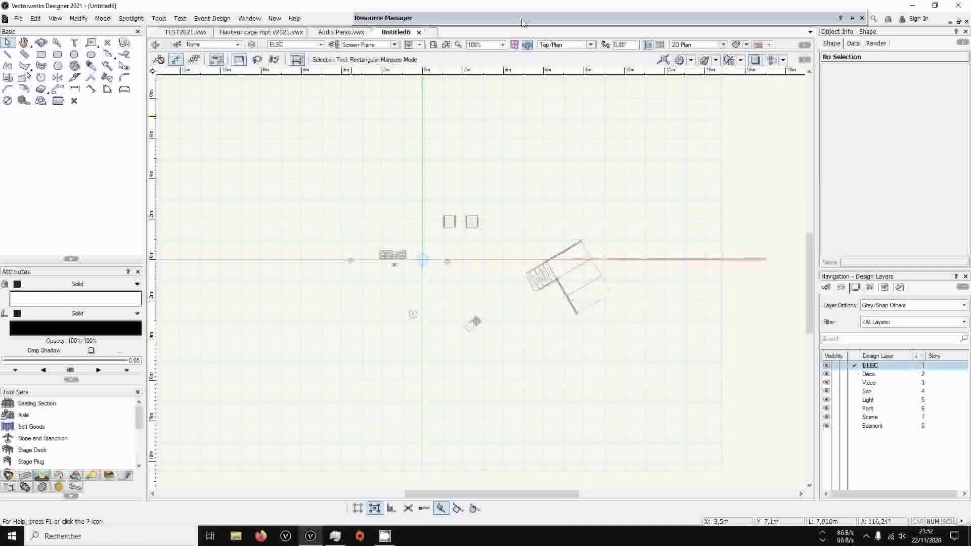
Place the ARM 63T->2x32T symbol from the ELEC folder of Armoire Perso.vwx in the drawing's upper-left area, rotated 30°
mouse_move(523, 23)
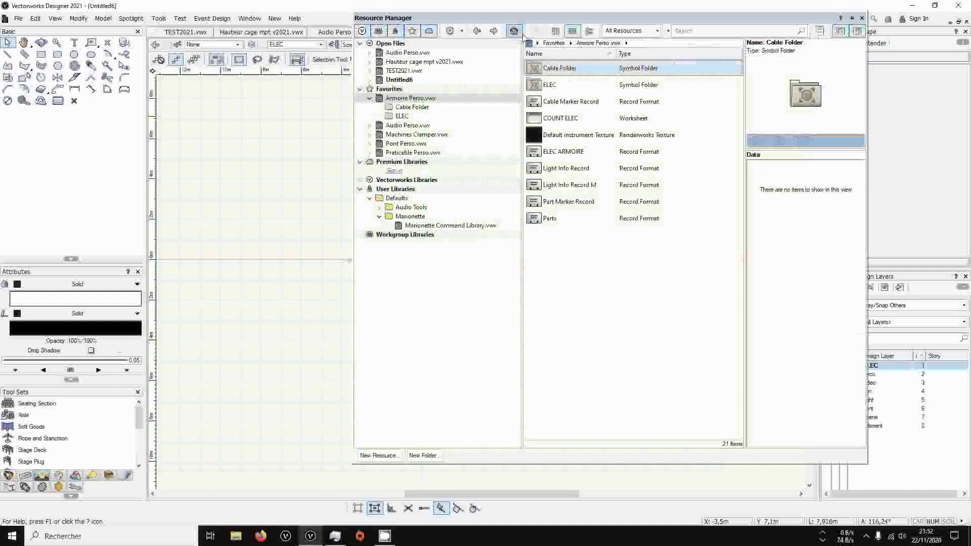
click(408, 118)
double_click(580, 140)
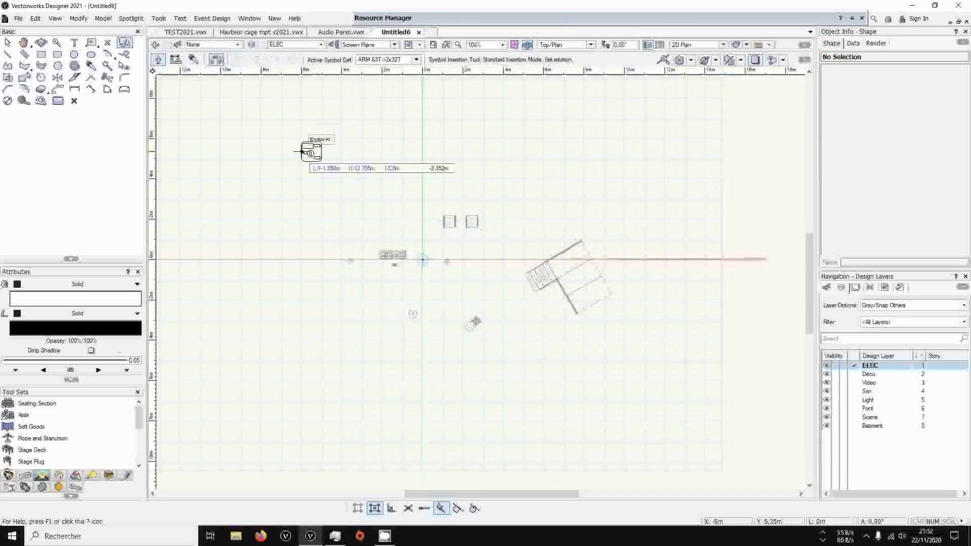
click(310, 147)
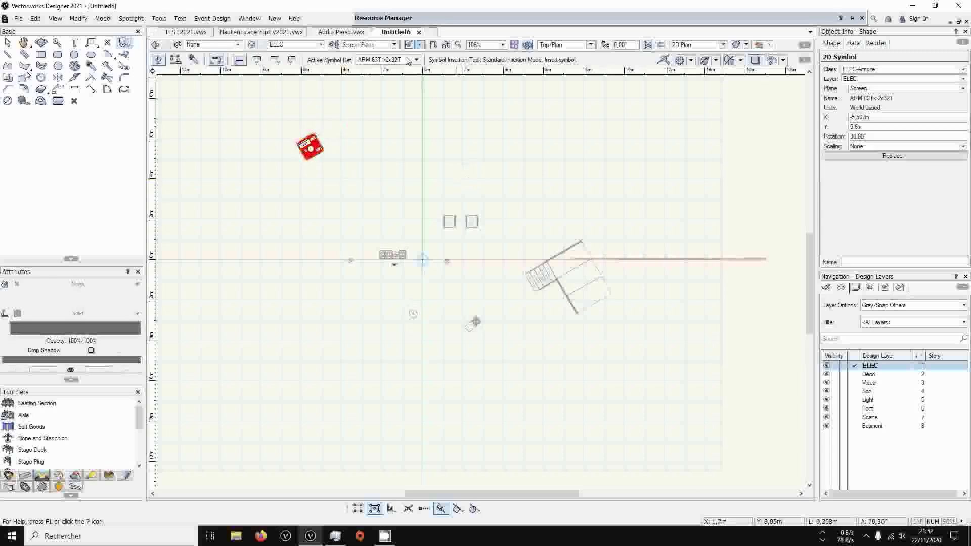
Place two ARM 32T/6PC16 cabinet symbols from the ELEC folder, one above the other, to the right of the ARM 63T cabinet
mouse_move(426, 18)
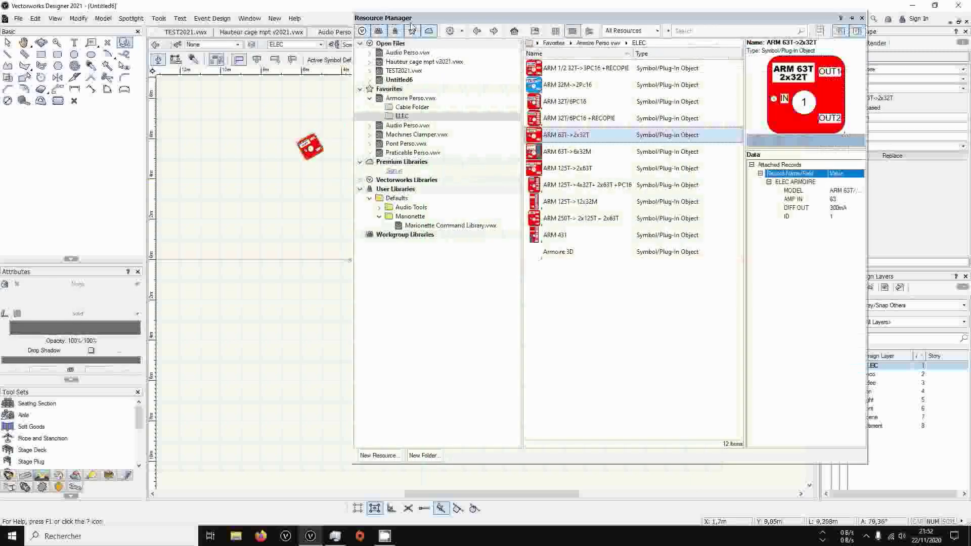
double_click(583, 104)
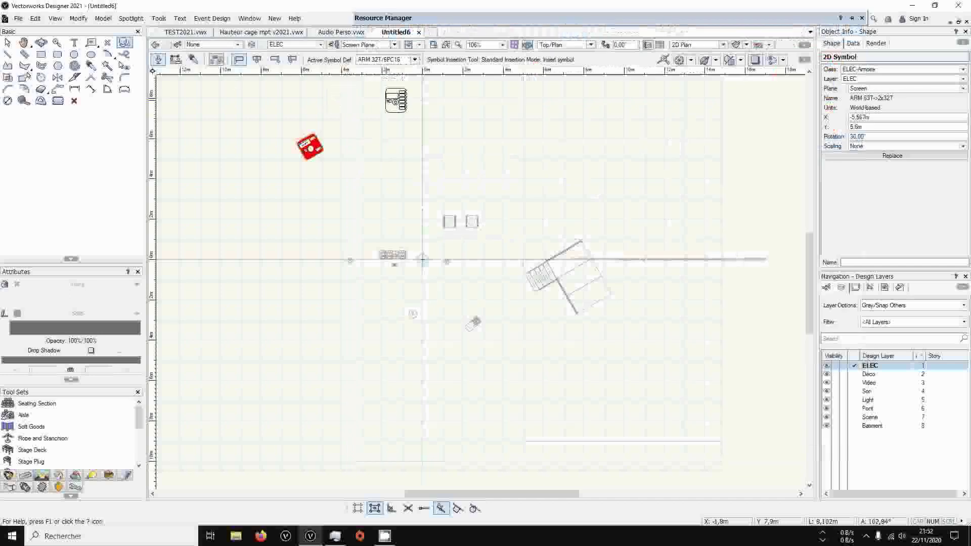
click(386, 100)
click(390, 168)
click(390, 168)
Move the ARM 63T cabinet farther left, away from the two ARM 32T/6PC16 cabinets
scroll(348, 169, up, 3)
middle_drag(349, 169, 367, 330)
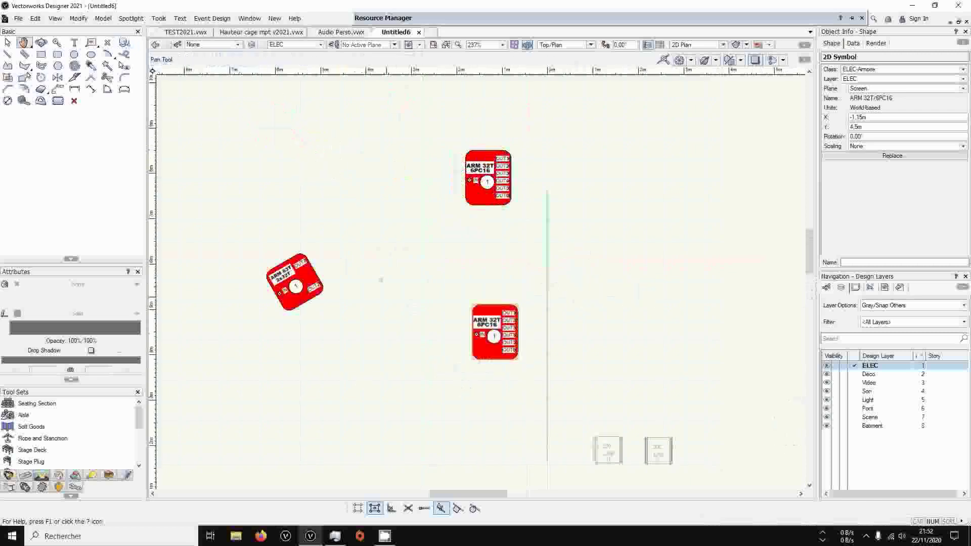
click(8, 43)
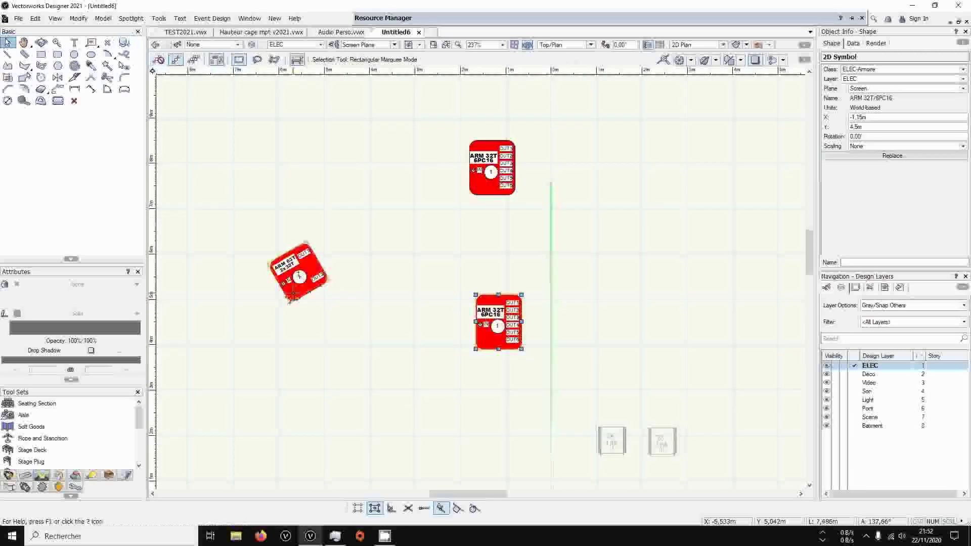
drag(298, 276, 224, 273)
scroll(46, 445, down, 1)
scroll(45, 445, up, 2)
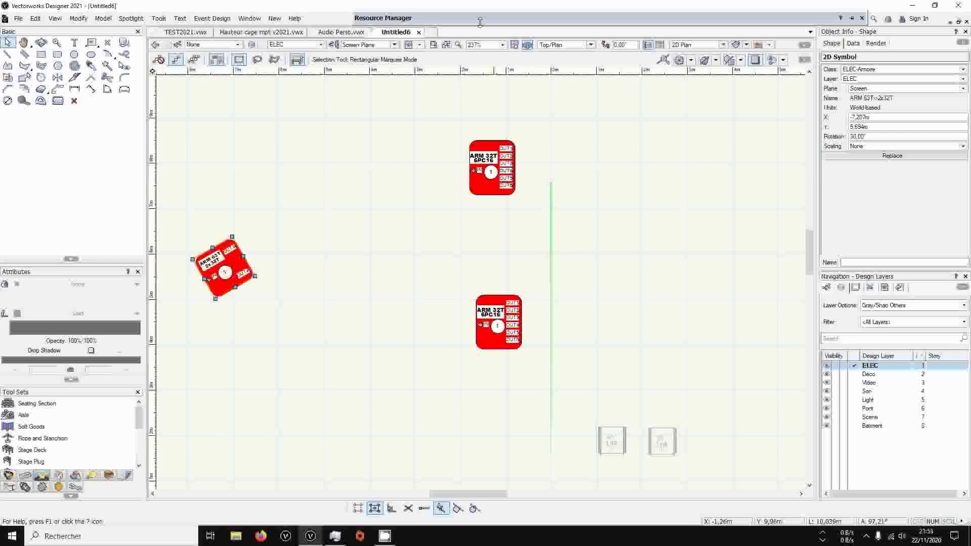
Examine the ARM 32M->2Pc16 symbol and the ELEC ARMOIRE record format in the Armoire Perso.vwx library
mouse_move(489, 19)
click(567, 84)
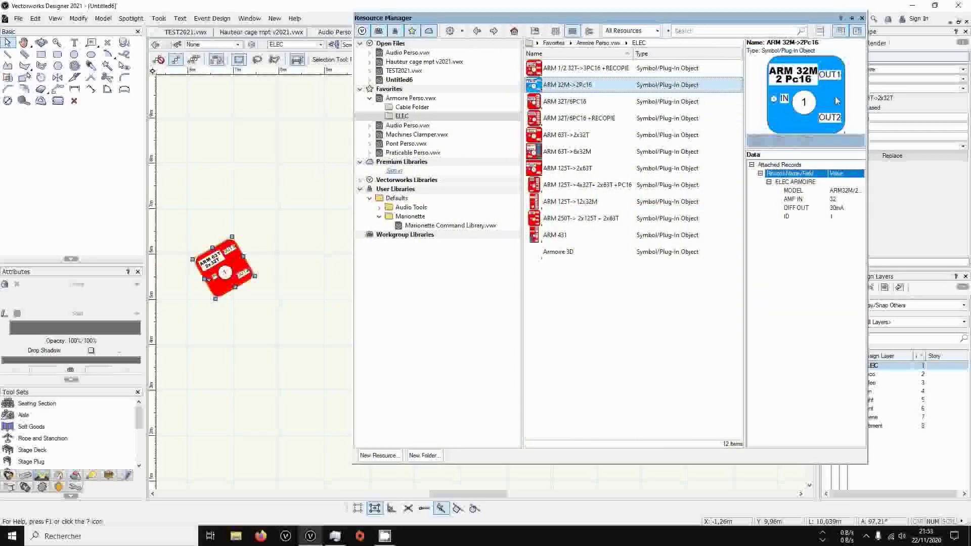
click(410, 98)
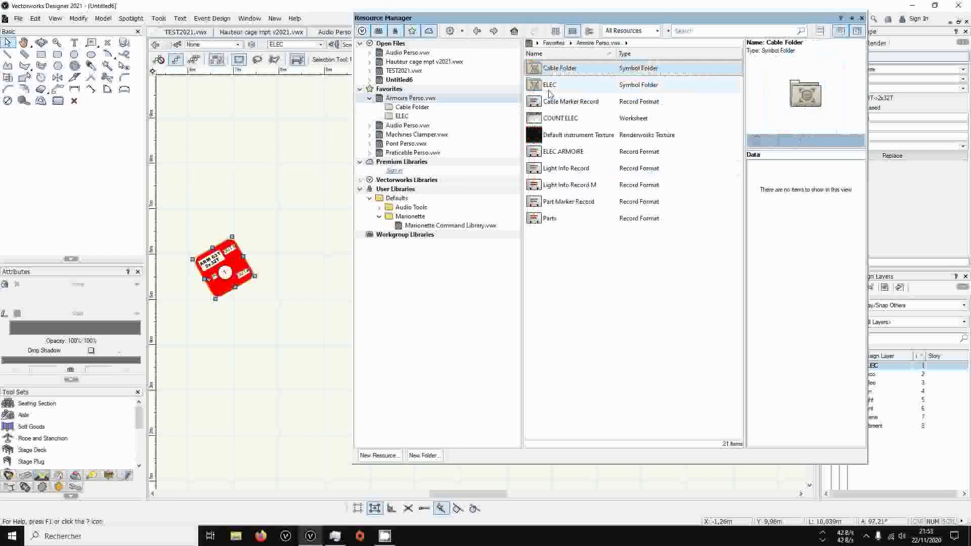
click(579, 152)
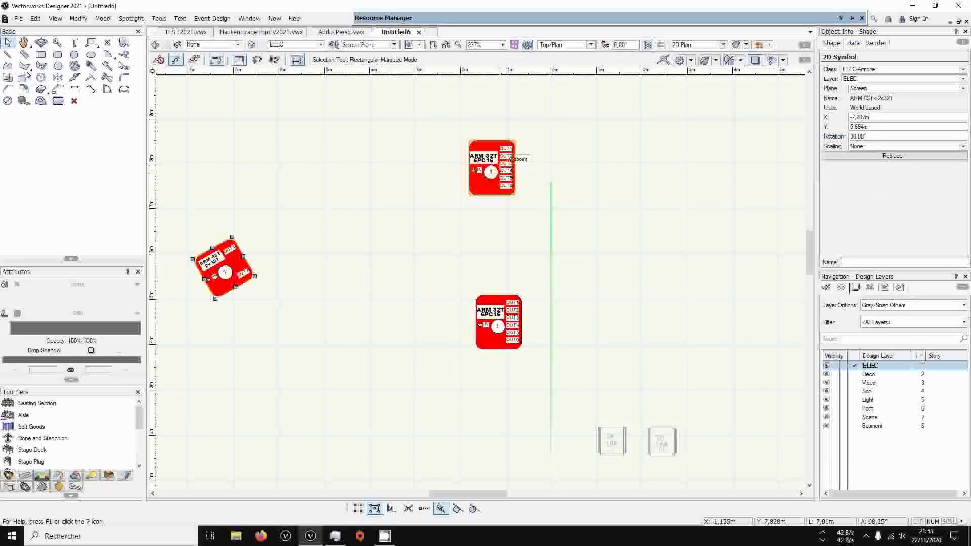
Review the ARM 63T cabinet's ELEC ARMOIRE record data, including the available AMP IN and DIFF OUT choices
click(853, 43)
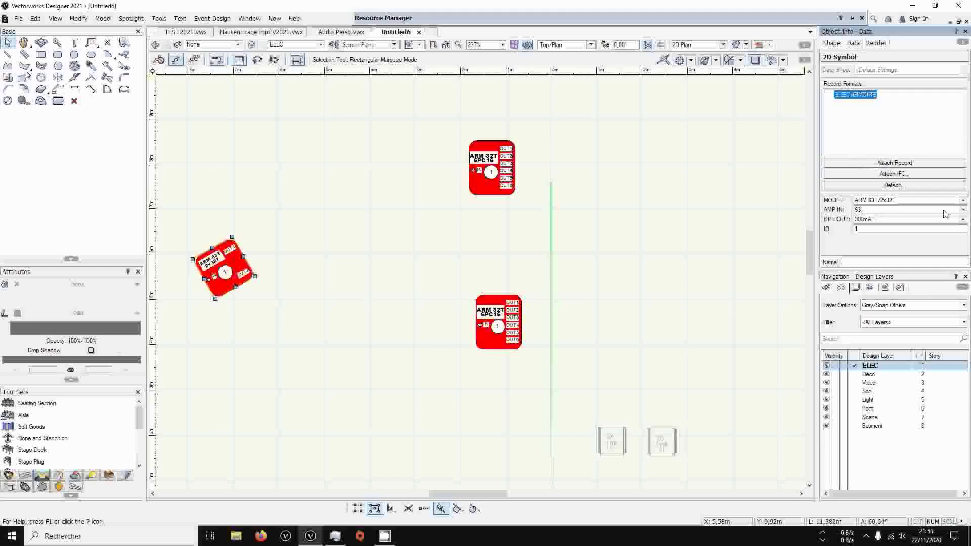
click(962, 209)
click(962, 209)
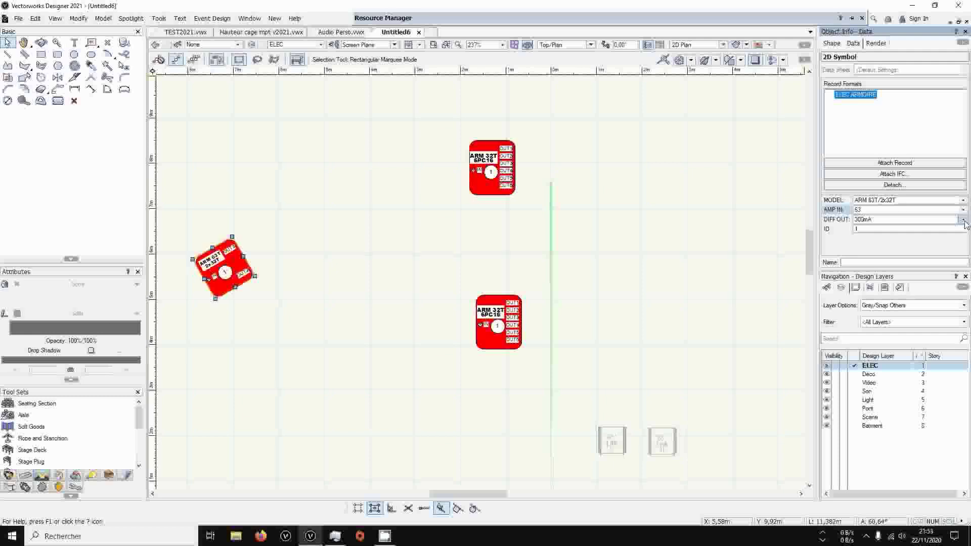
click(963, 219)
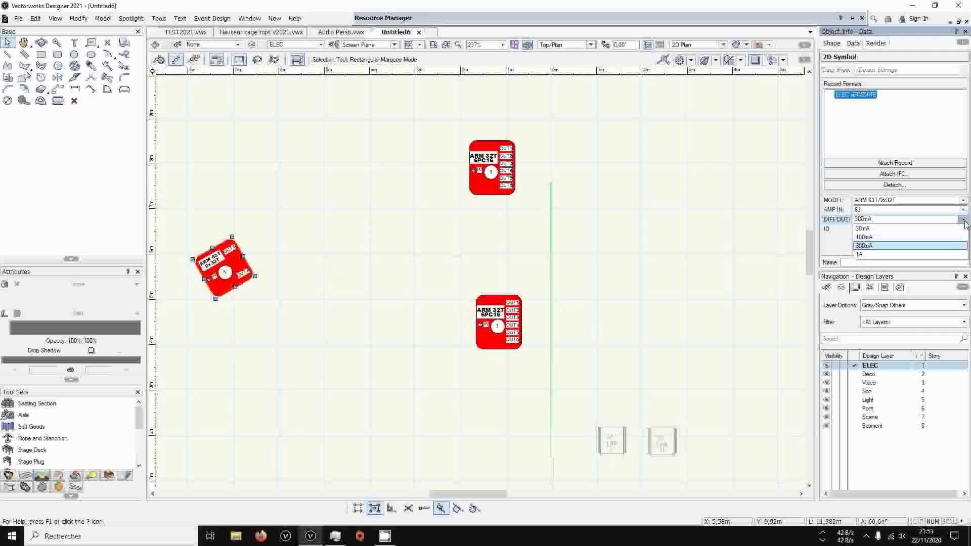
click(963, 221)
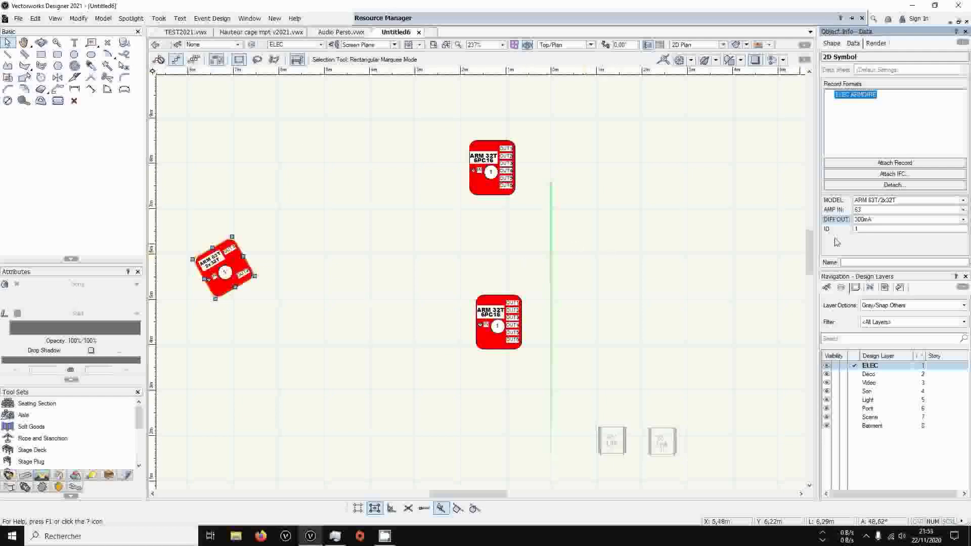
Enter 1 as the ID of the ARM 63T cabinet in its record data
click(865, 233)
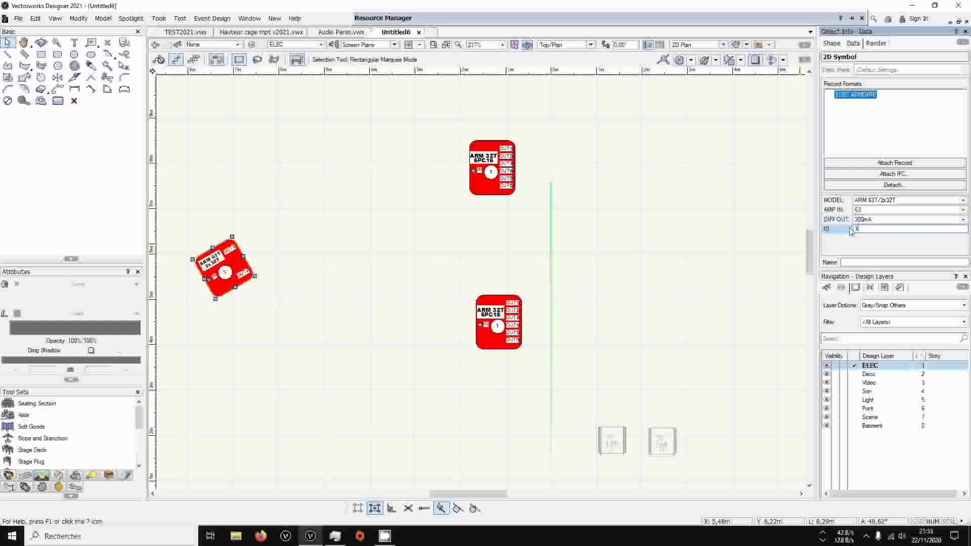
text(1)
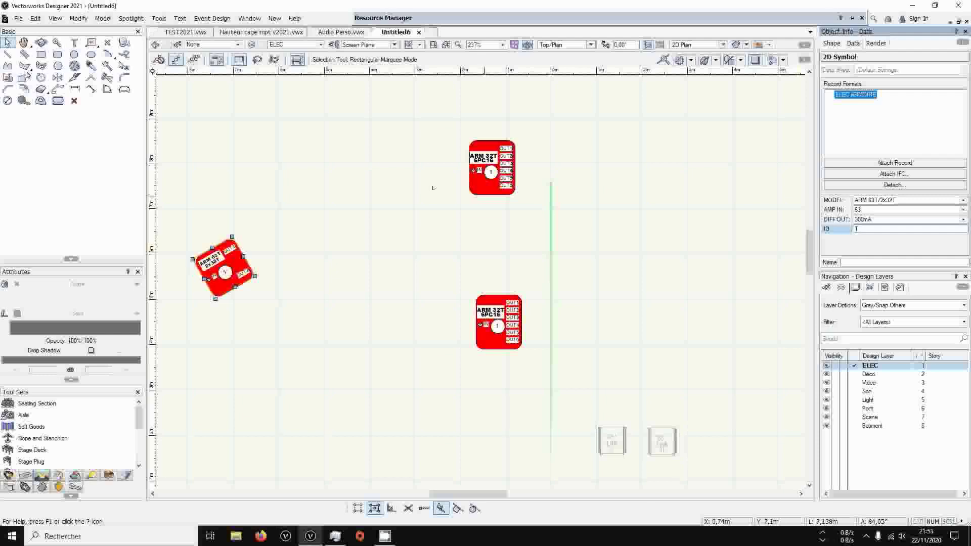
key(Return)
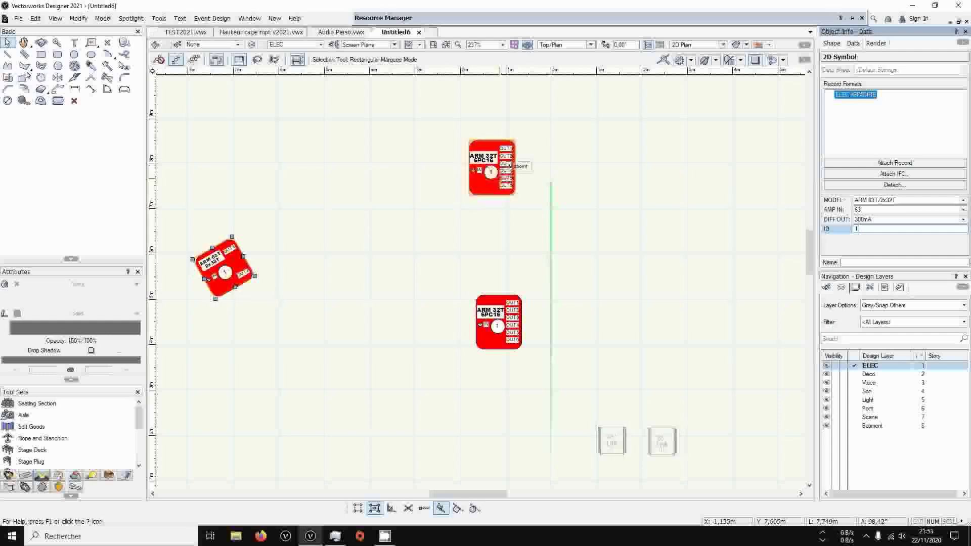
Set the ID of the upper ARM 32T/6PC16 cabinet to 1.1 in its record data
click(490, 171)
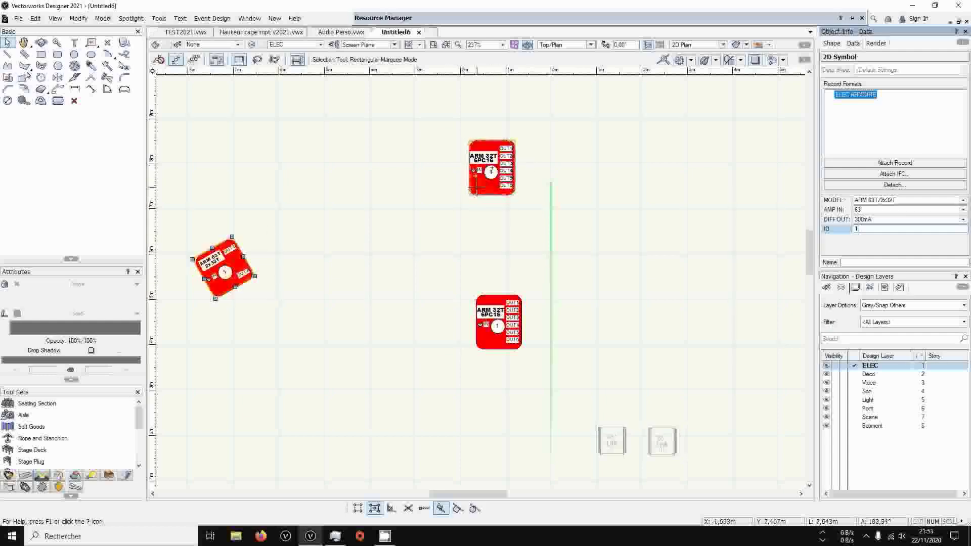
click(885, 230)
text(.)
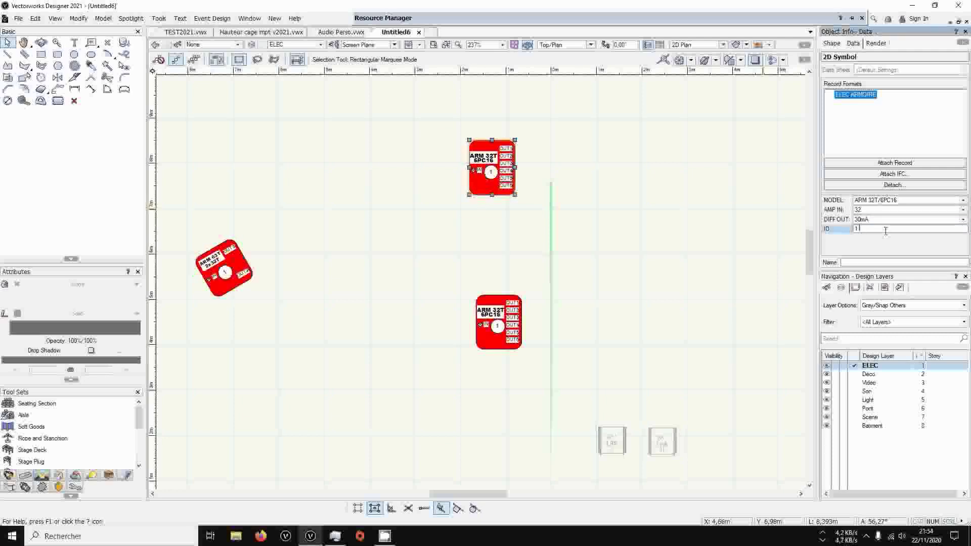
text(1)
key(Return)
Set the ID of the lower ARM 32T/6PC16 cabinet to 1.2 in its record data
click(498, 327)
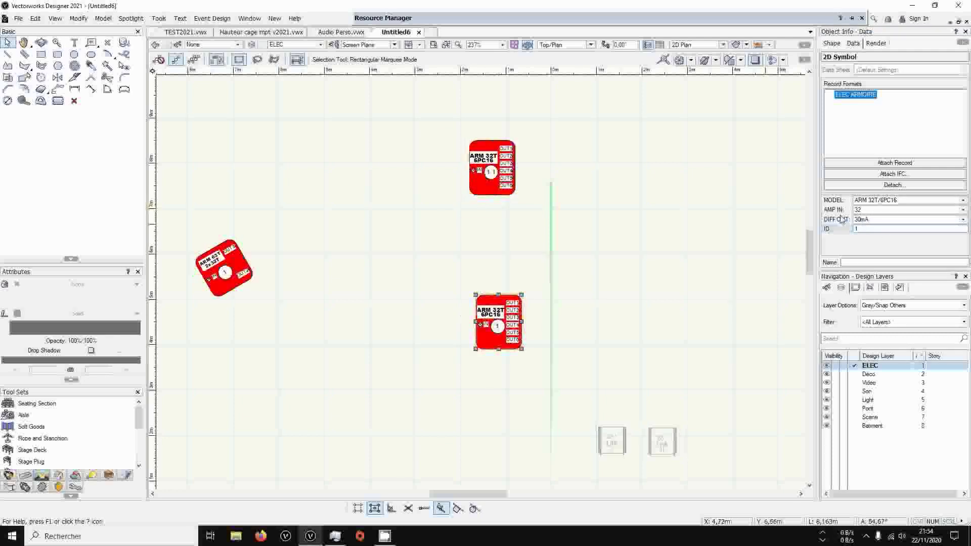
click(881, 229)
text(.2)
key(Return)
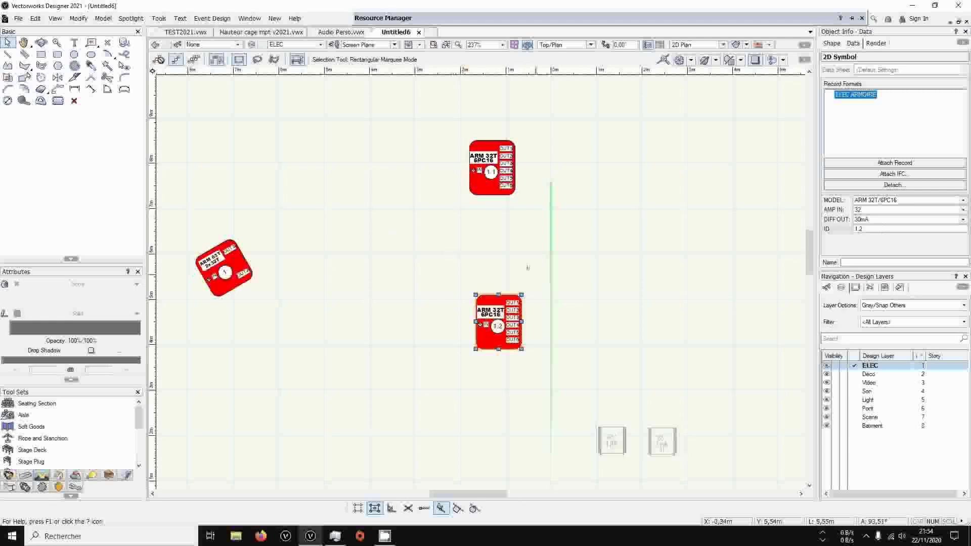
Draw a curved Feeder Cable in Bezier Vertex mode from OUT1 of the ARM 63T cabinet to the IN of cabinet 1.1
scroll(82, 445, down, 5)
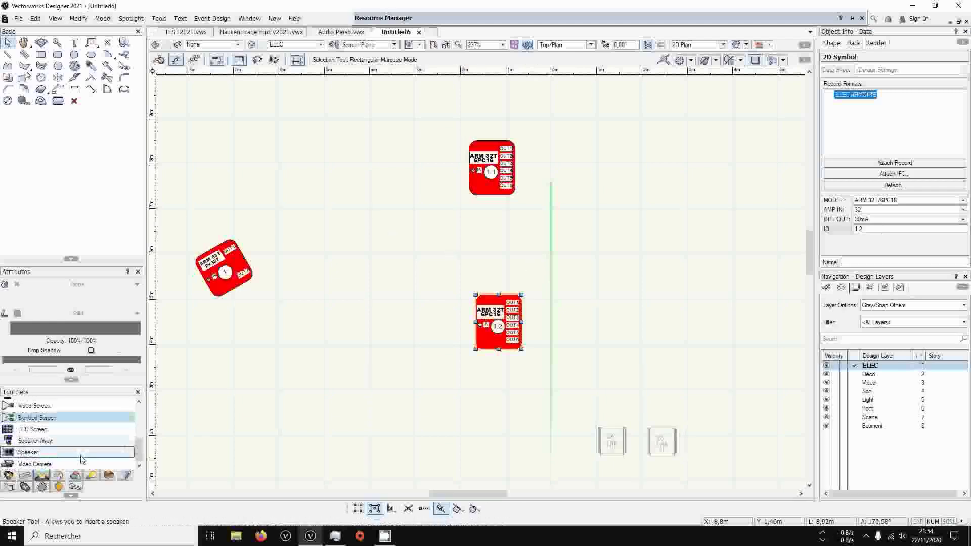
scroll(80, 456, up, 5)
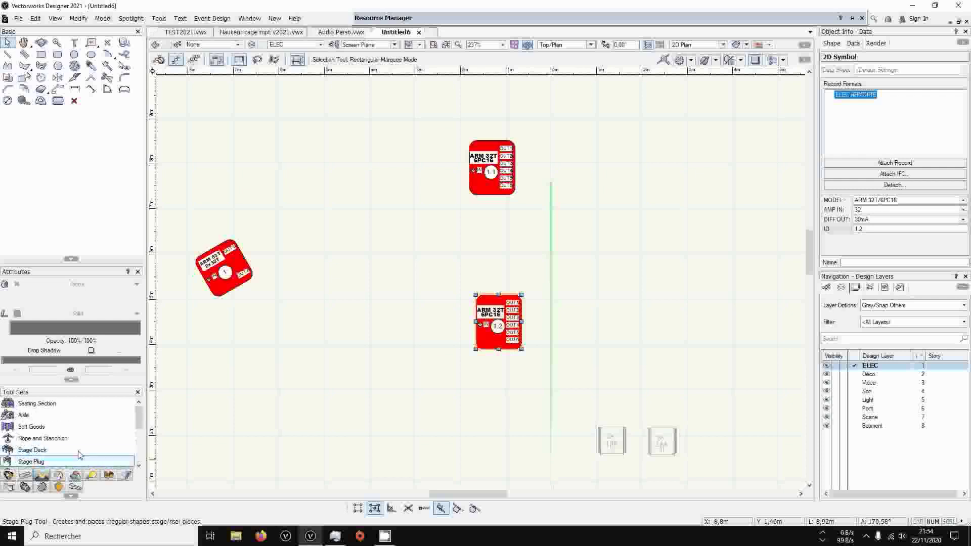
click(9, 475)
scroll(20, 460, down, 4)
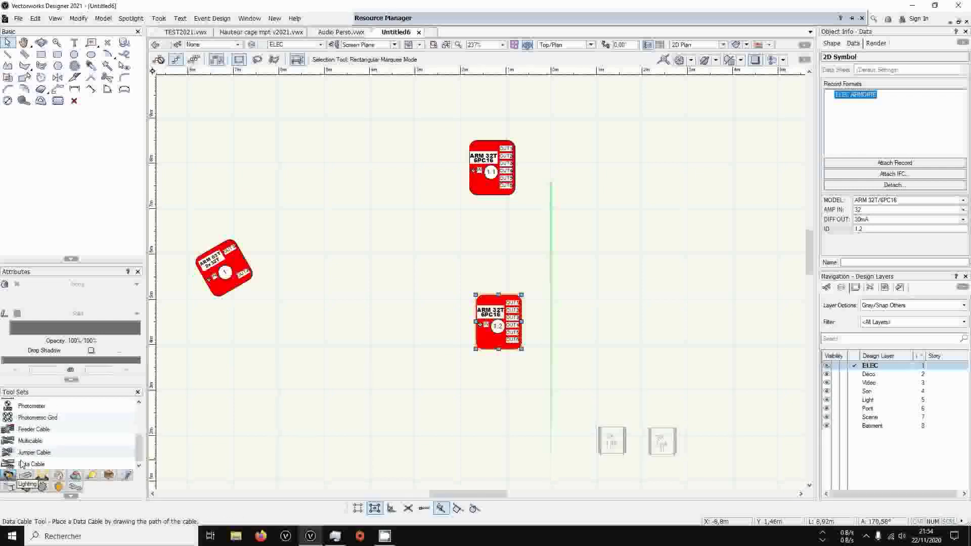
click(33, 429)
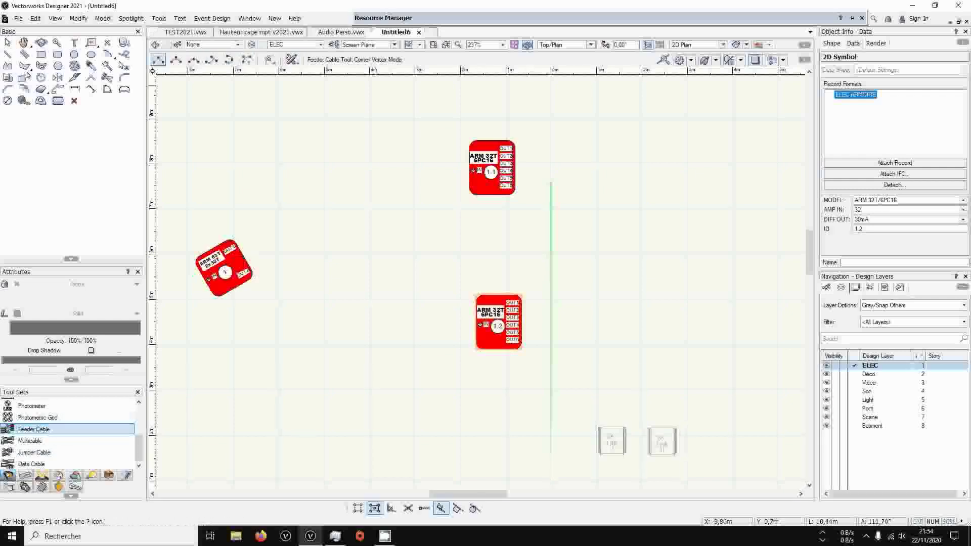
click(176, 59)
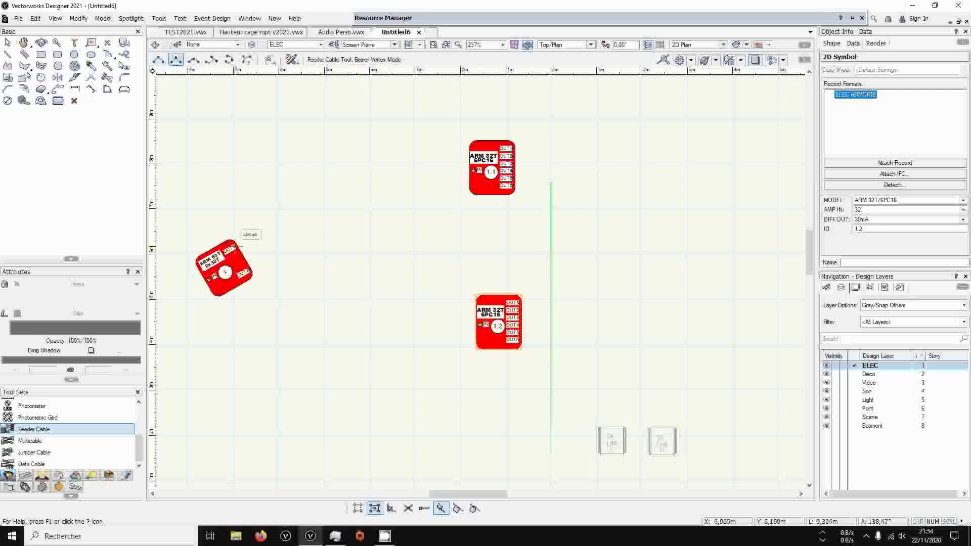
scroll(253, 258, up, 2)
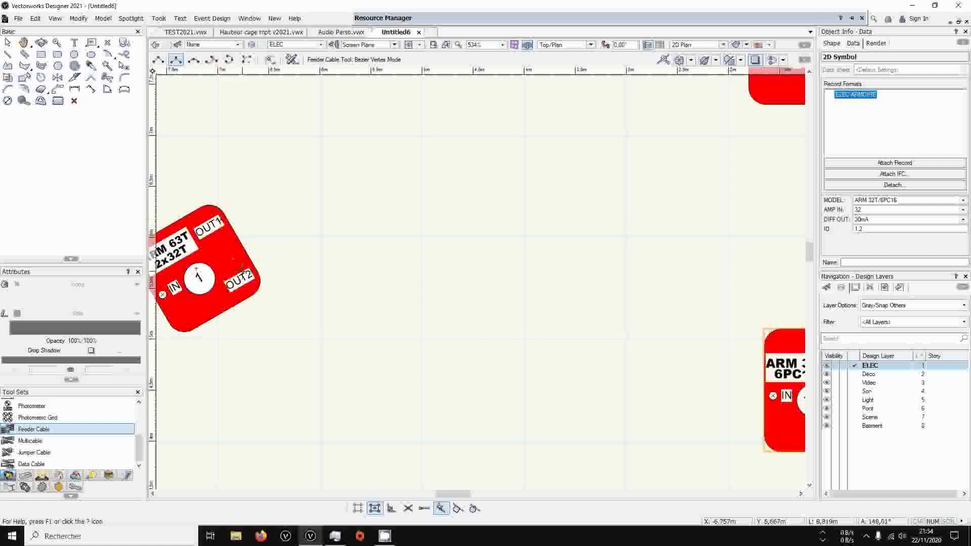
scroll(197, 273, down, 2)
click(250, 243)
click(488, 166)
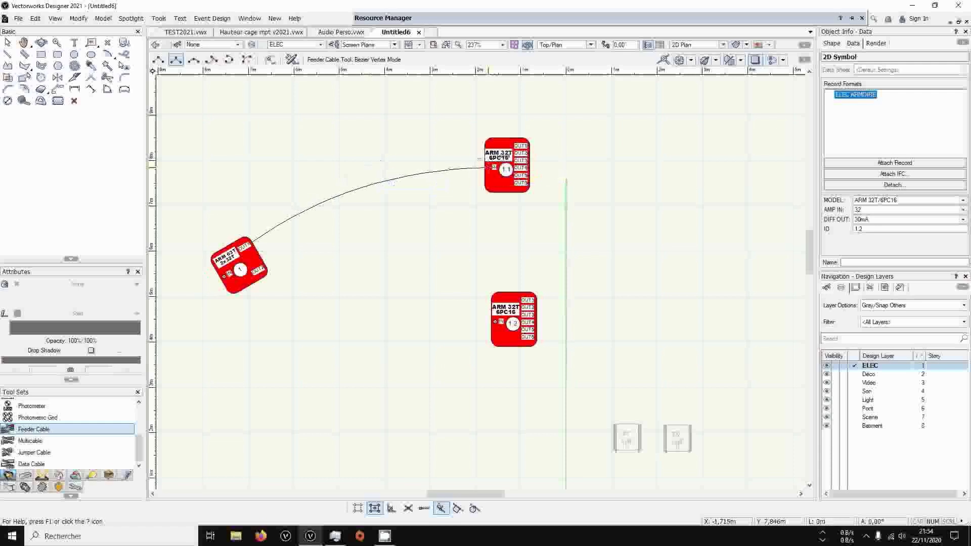
double_click(479, 159)
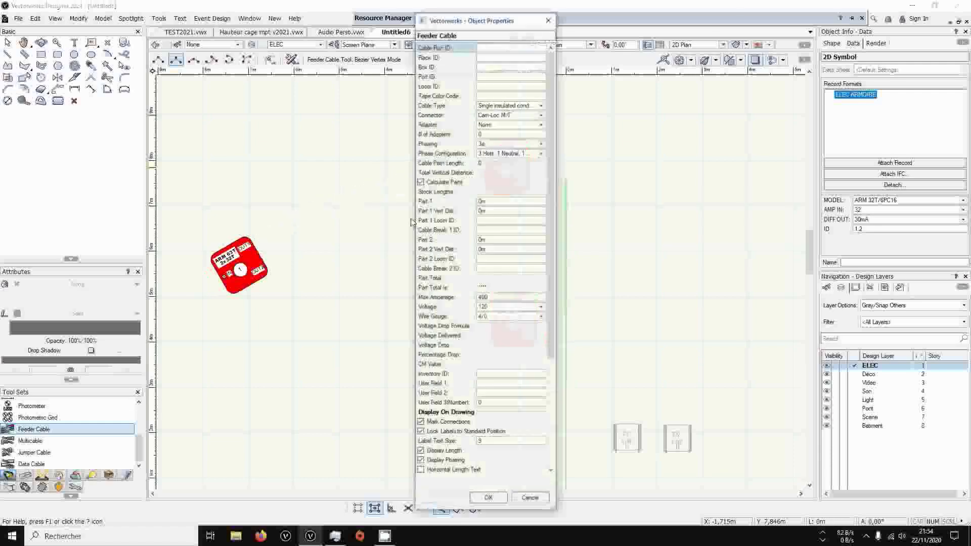
Set the new feeder cable's connector to CEE32/5 in its object properties
click(540, 115)
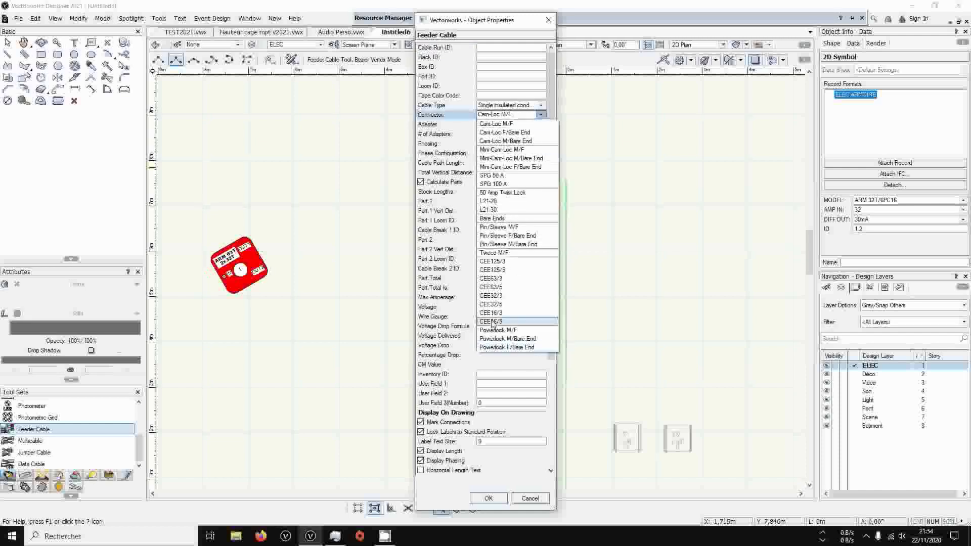
click(530, 116)
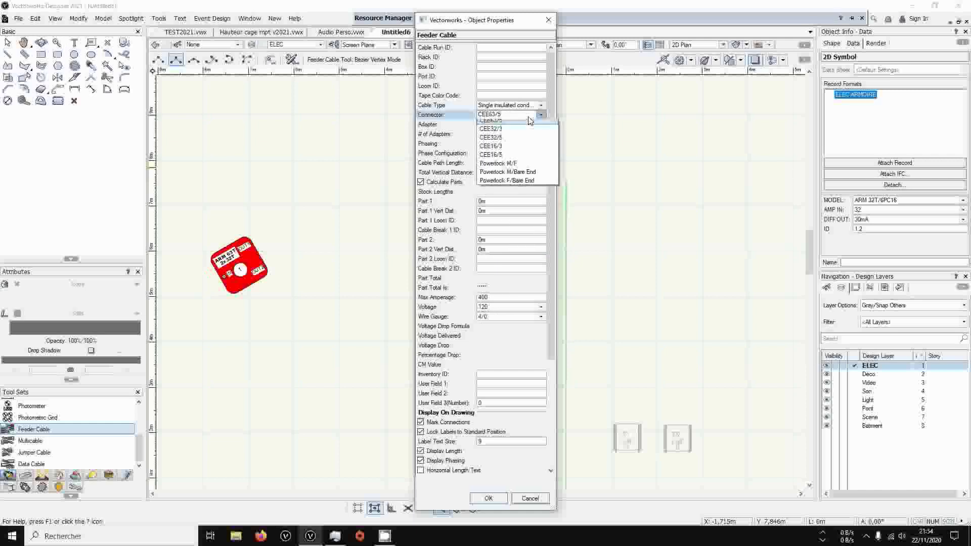
click(511, 296)
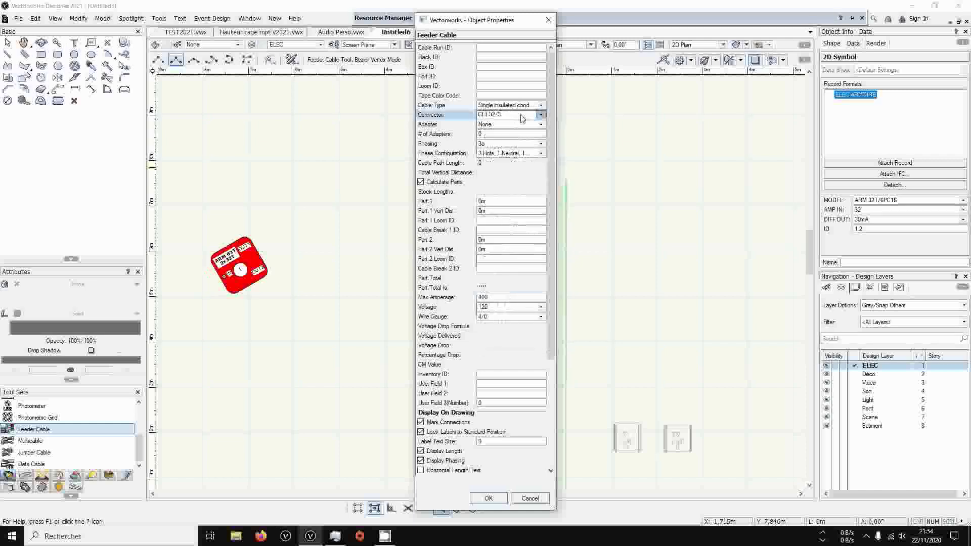
click(522, 115)
click(501, 304)
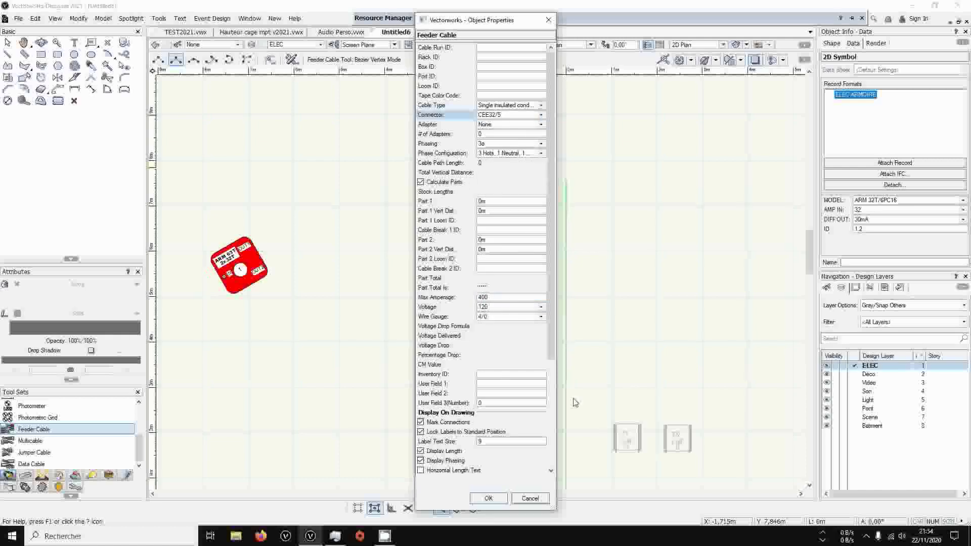
Turn off the feeder cable's start and end labels, phasing display, locked label position and connection marks, and accept the properties
scroll(436, 327, down, 5)
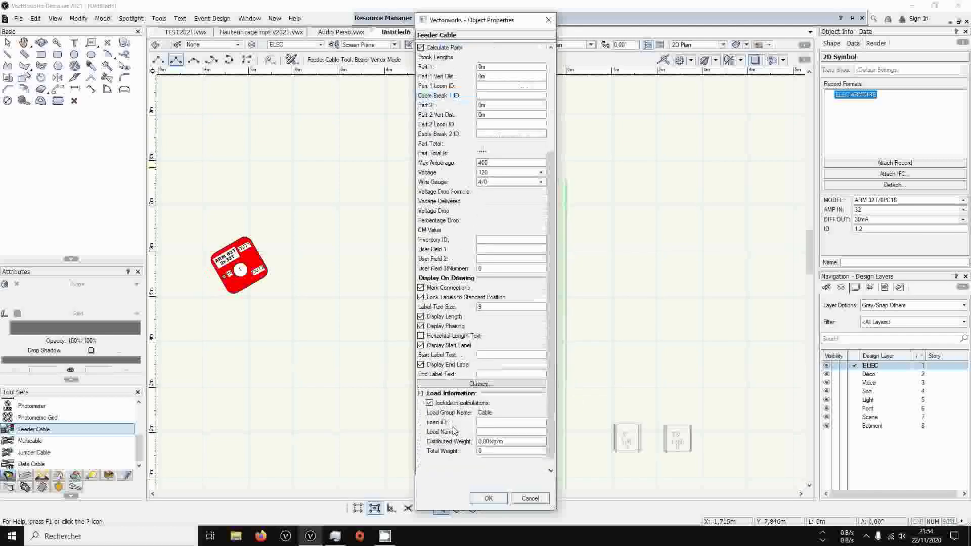
click(421, 345)
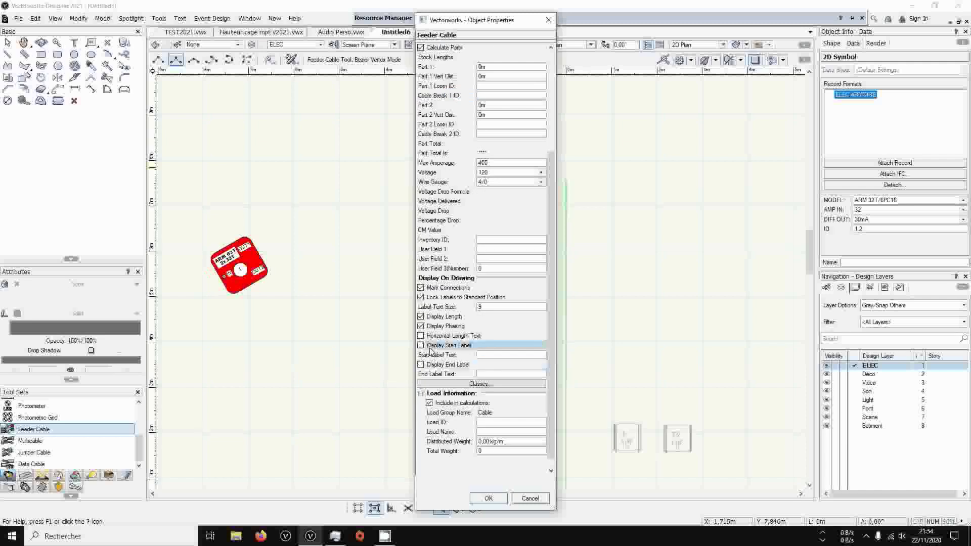
click(438, 326)
click(439, 297)
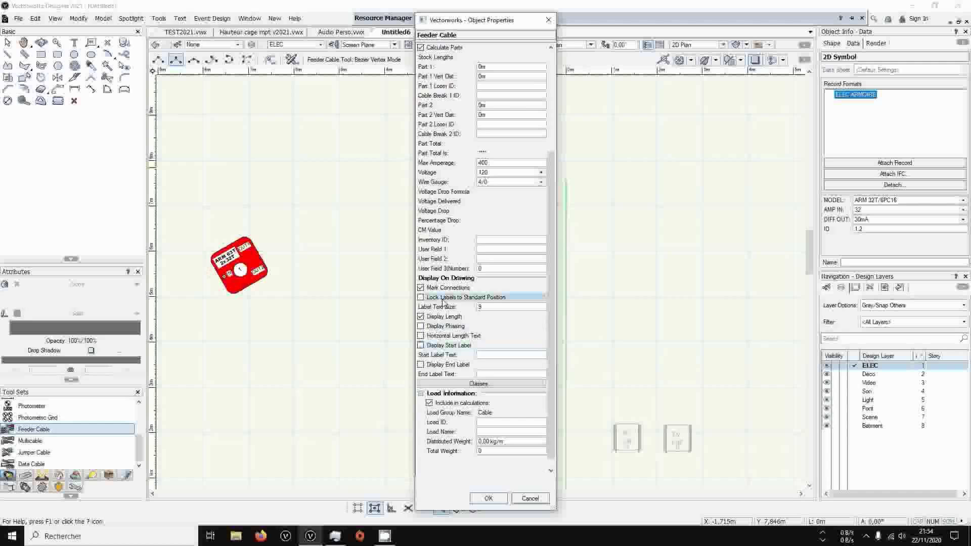
click(440, 287)
click(489, 499)
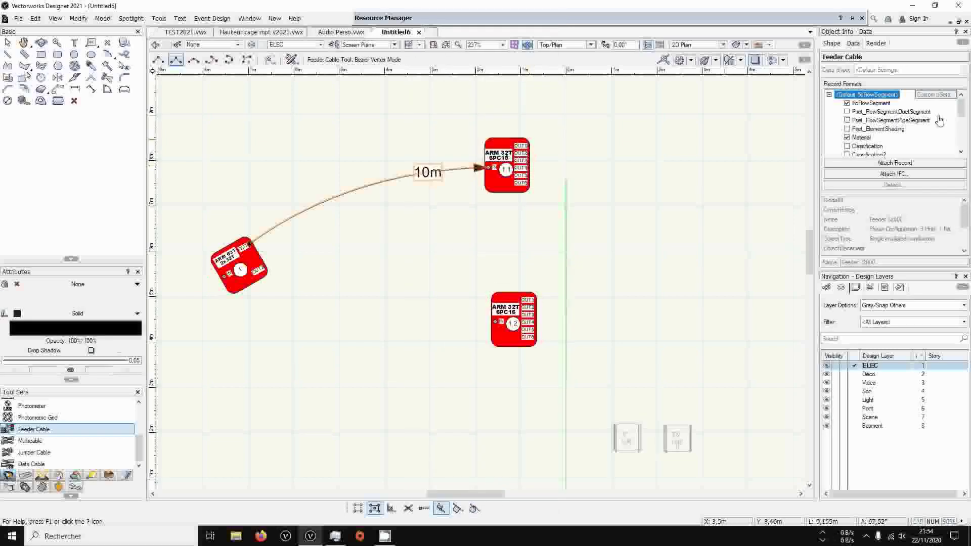
Create a new class named ELEC-Cable TEtra and assign it to the feeder cable
click(832, 43)
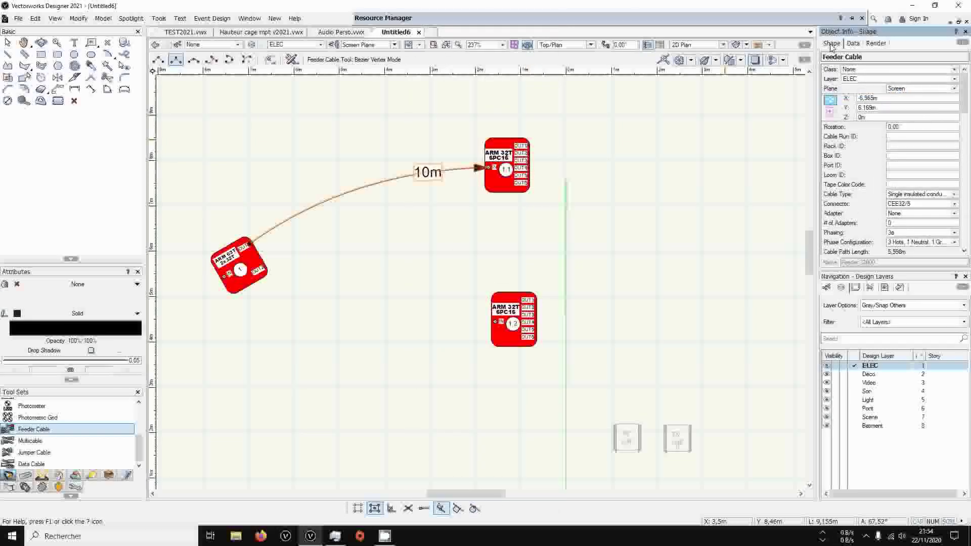
click(867, 69)
scroll(891, 133, down, 1)
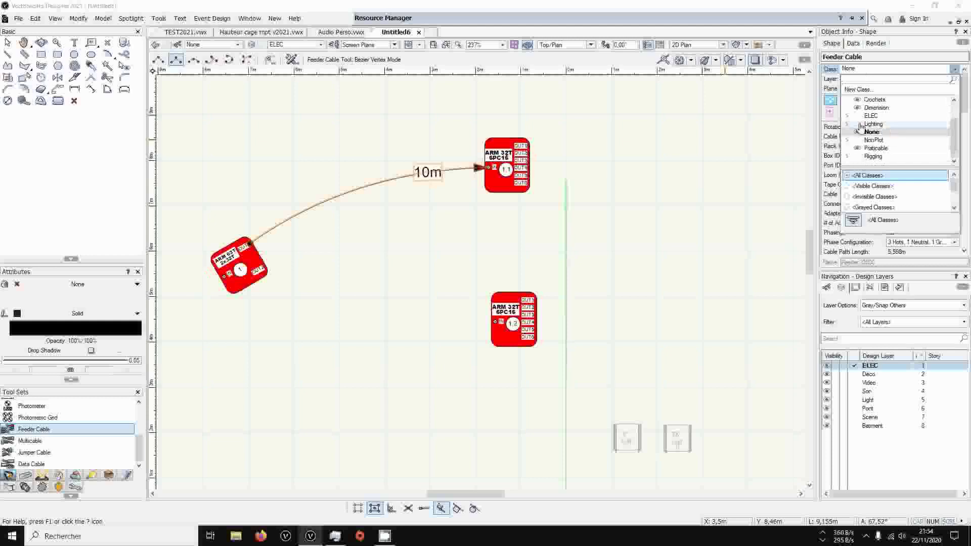
click(847, 116)
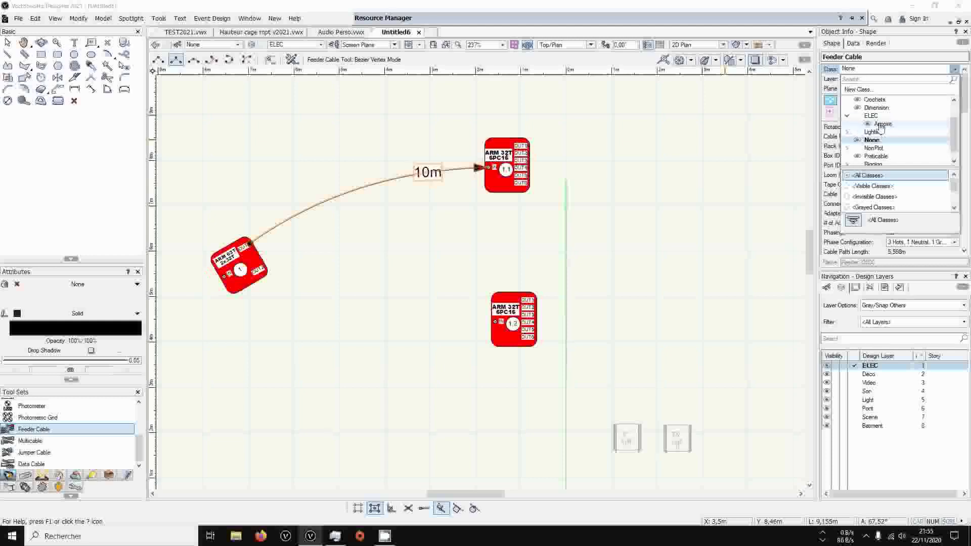
scroll(881, 127, up, 1)
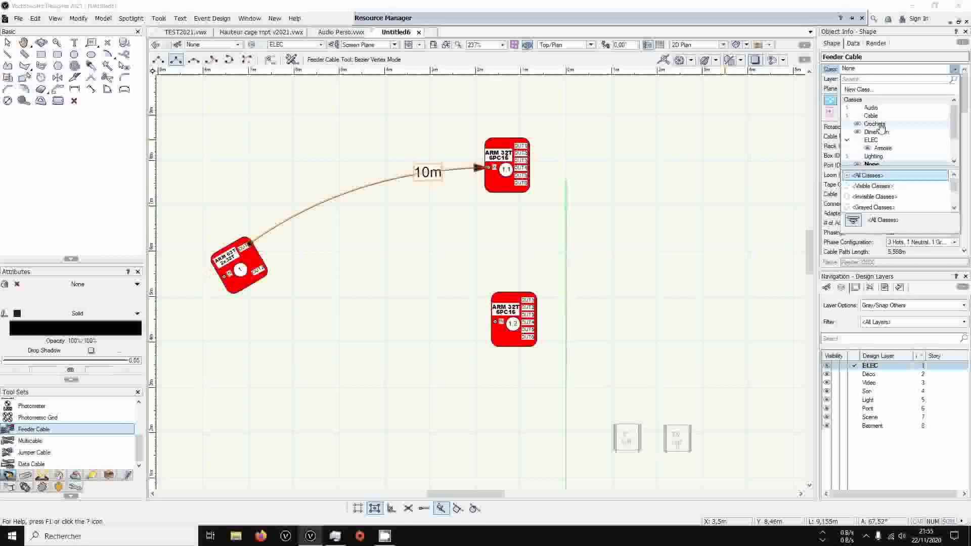
click(847, 116)
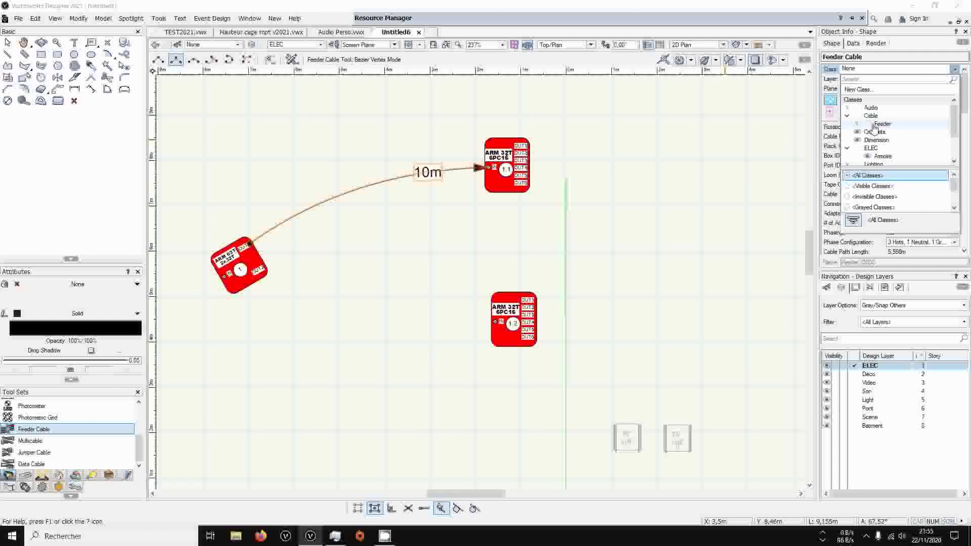
click(847, 116)
scroll(852, 139, down, 2)
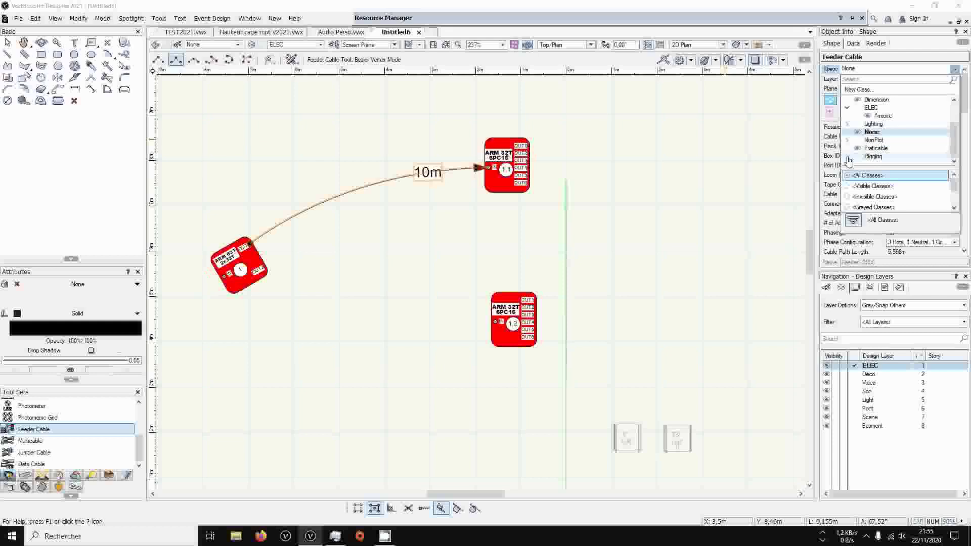
click(847, 141)
click(848, 141)
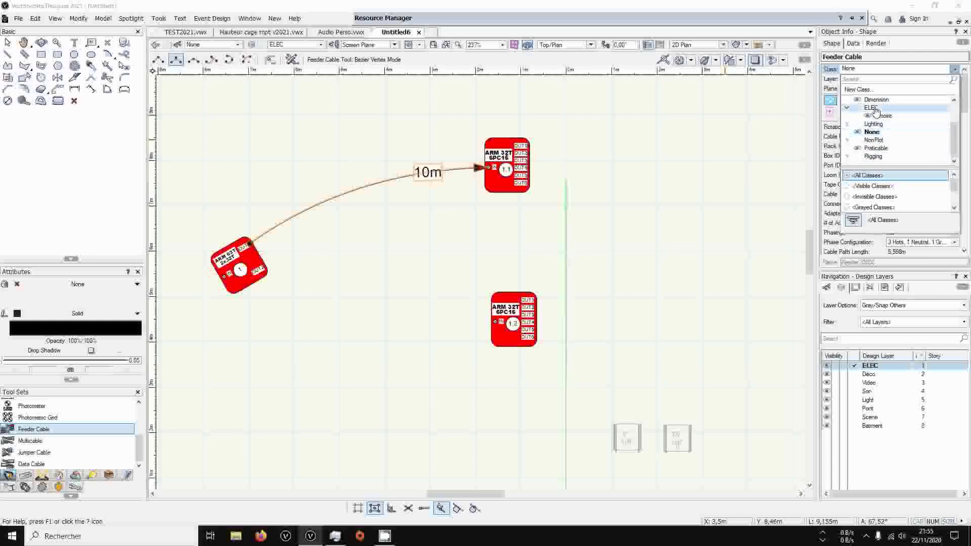
click(858, 89)
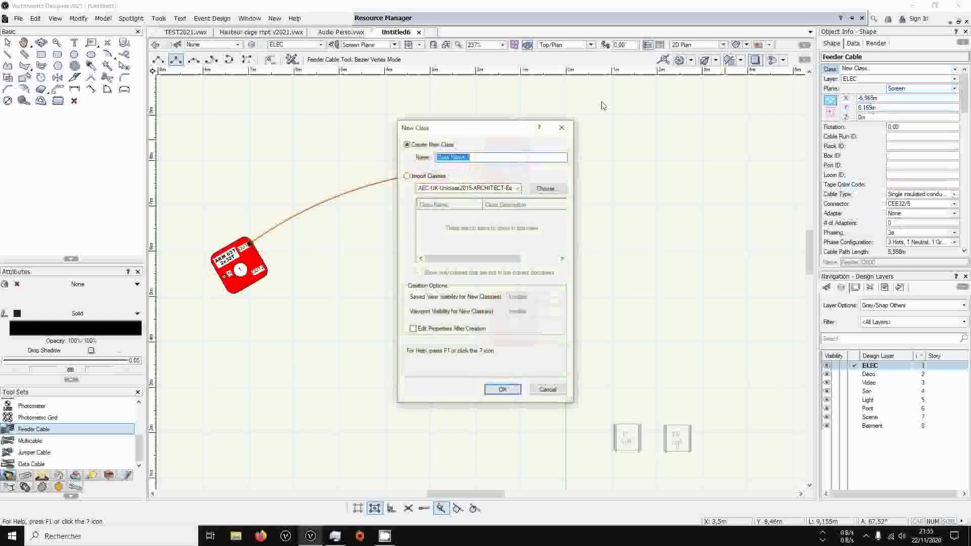
text(ELEC)
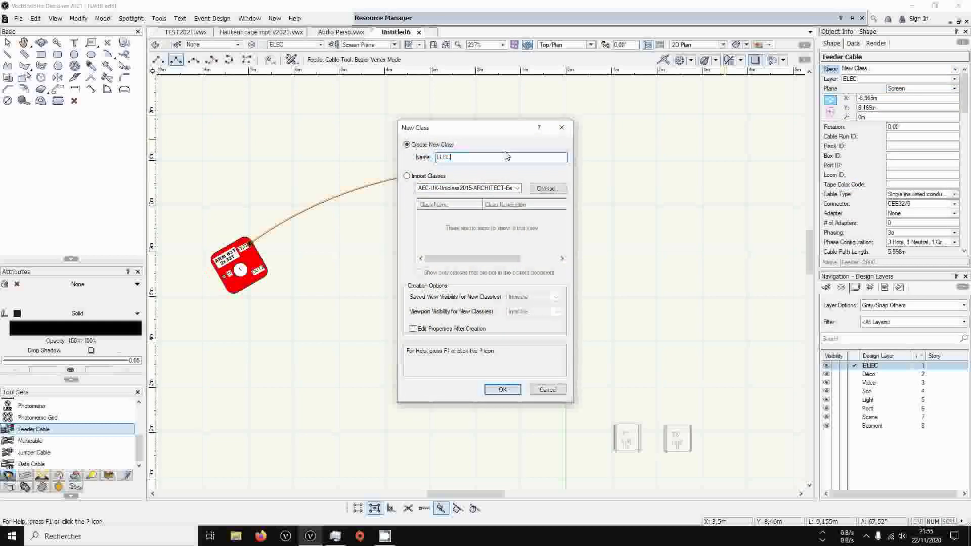
text(-Cable TEtra)
click(503, 389)
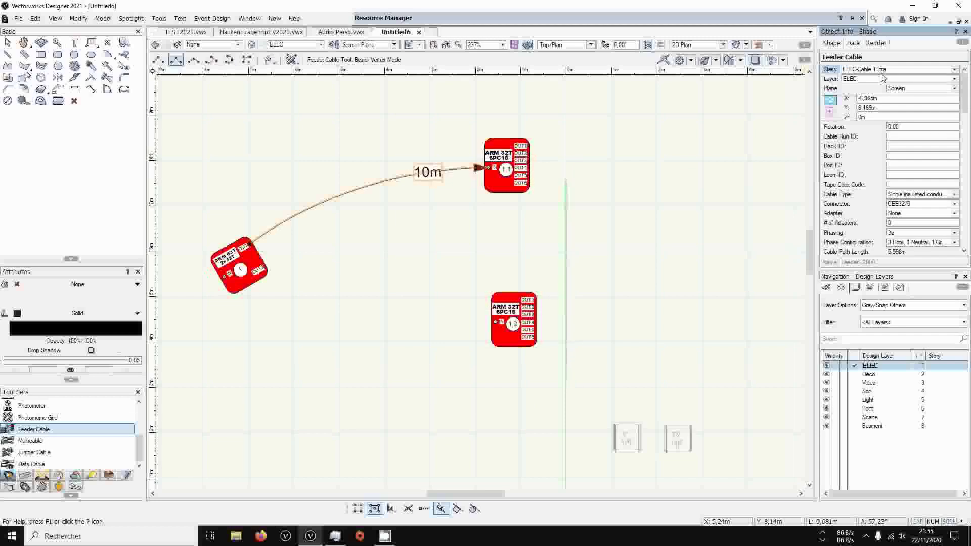
Edit the ELEC-Cable TEtra class to use red for both its pen and fill colours
click(839, 288)
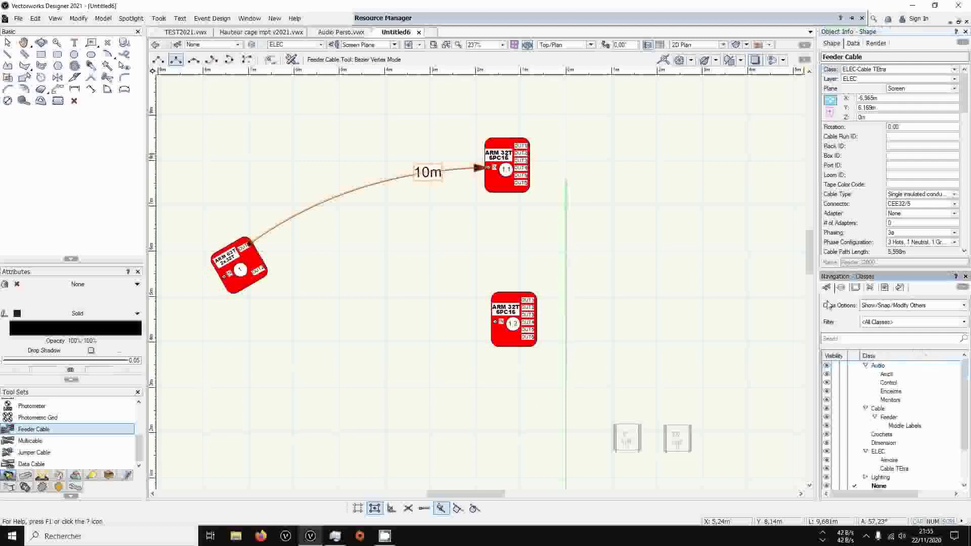
scroll(893, 434, down, 3)
right_click(895, 427)
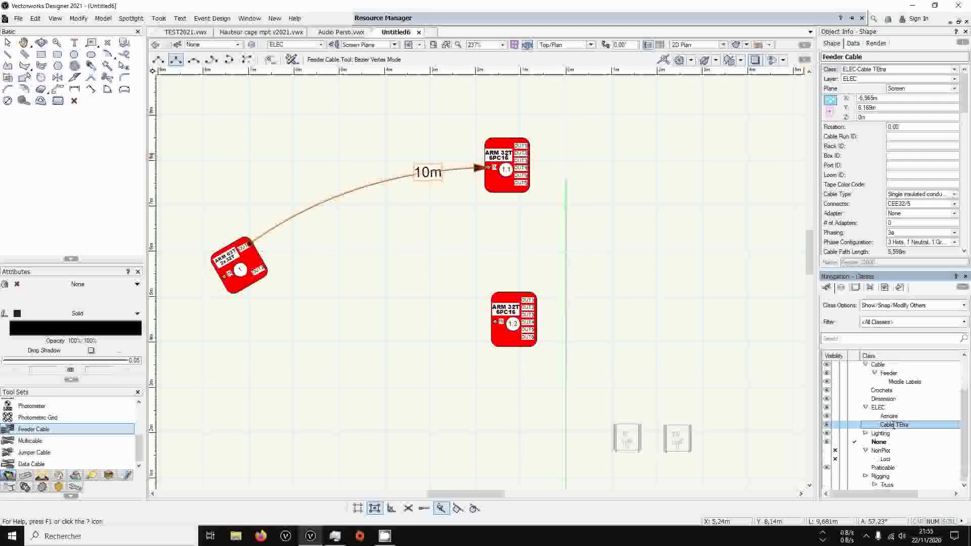
click(897, 281)
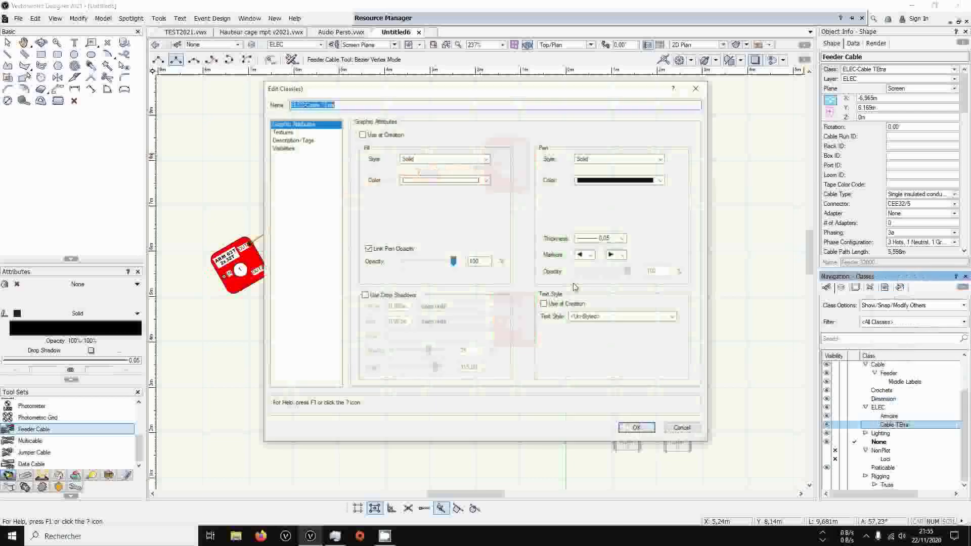
click(605, 181)
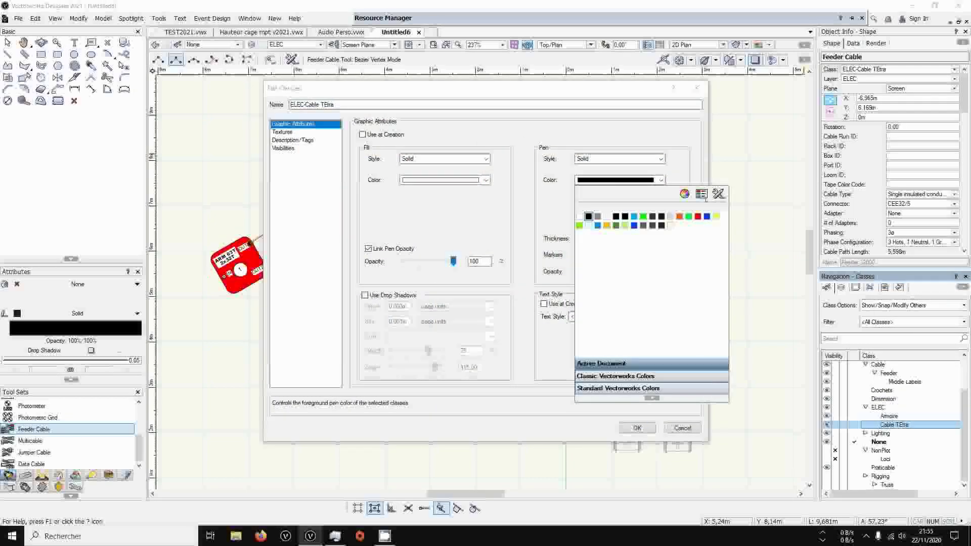
click(697, 216)
click(414, 181)
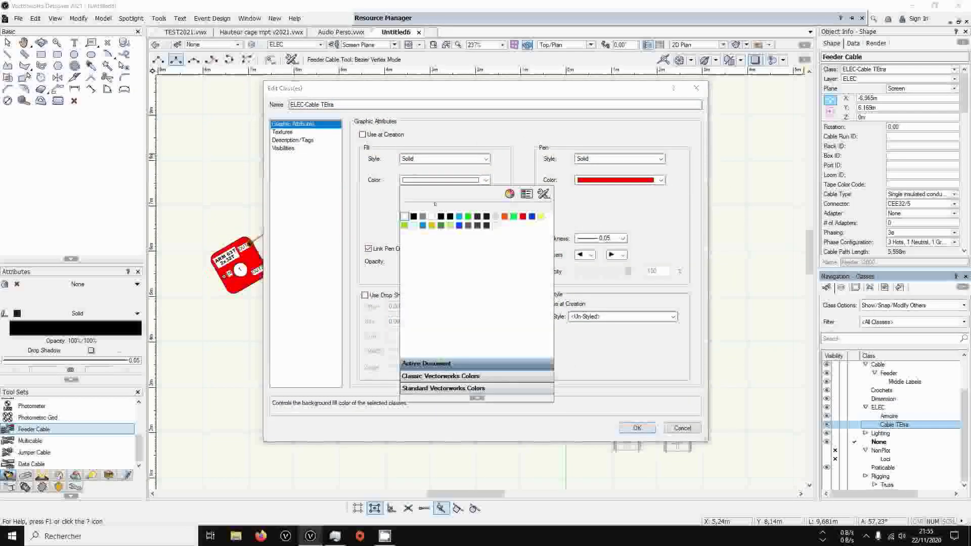
click(522, 216)
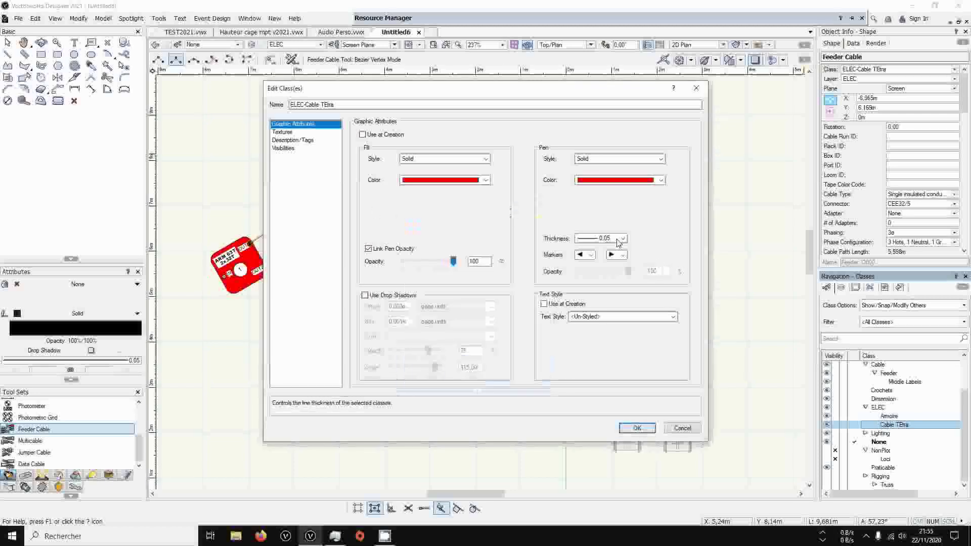
Set the class's pen thickness to 0.25 and accept the class changes
click(601, 238)
click(612, 284)
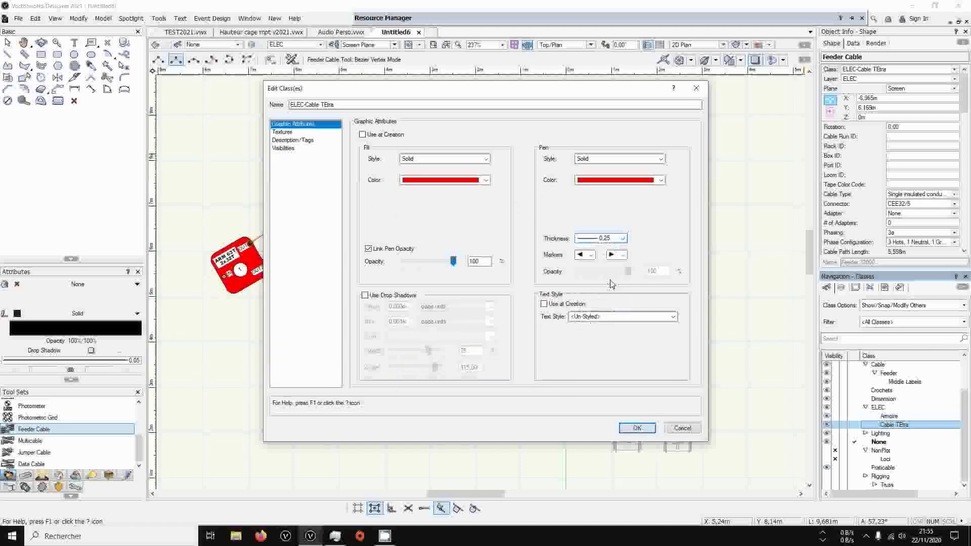
click(590, 255)
click(591, 257)
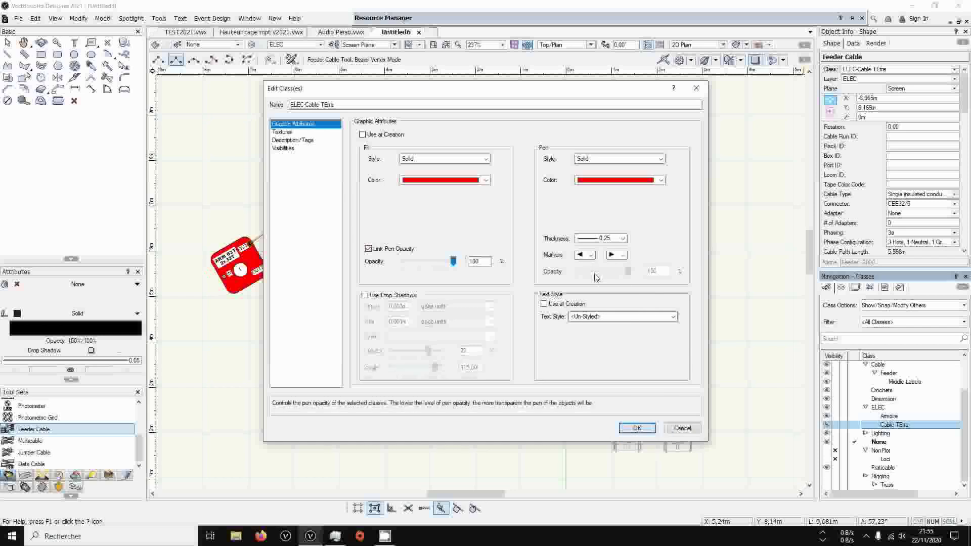
click(591, 256)
click(591, 256)
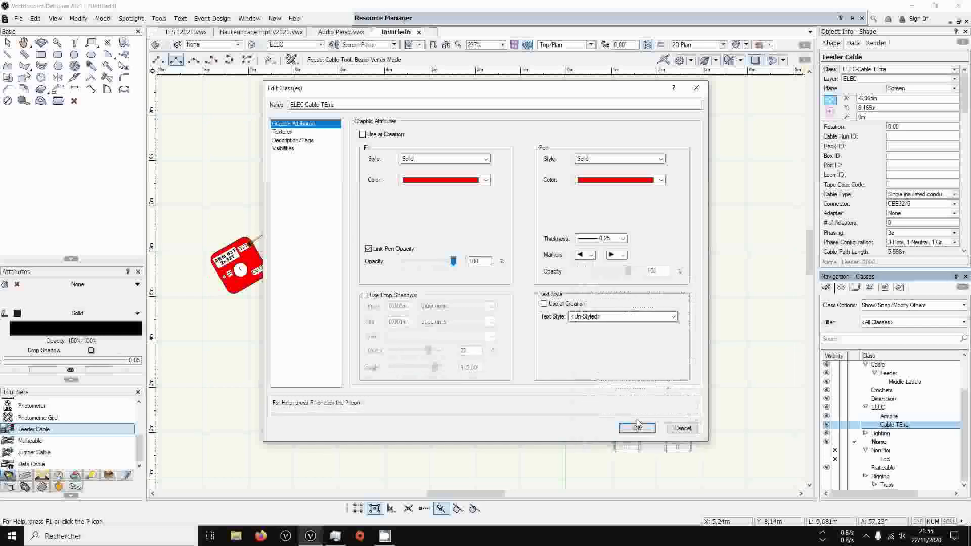
click(637, 428)
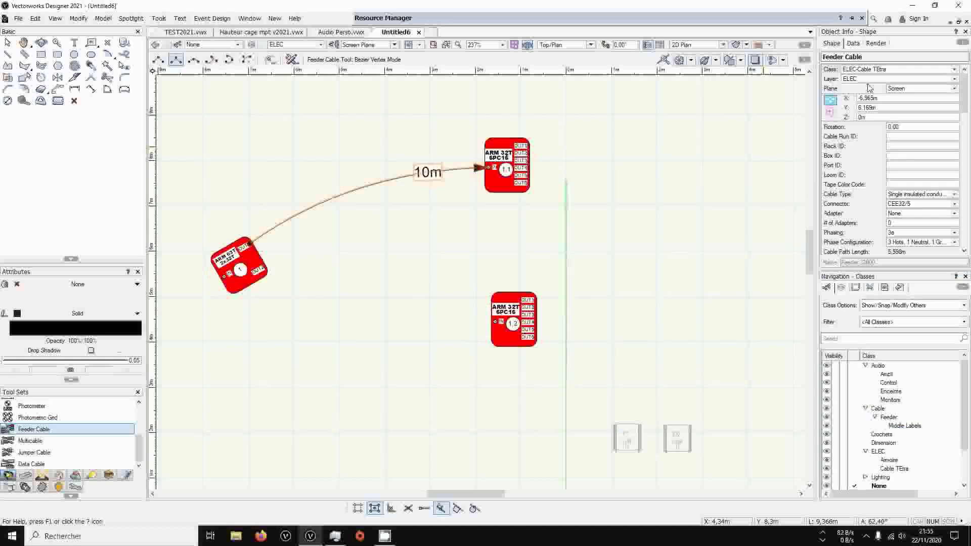
Set the feeder cable's pen and fill attributes to Class Style
click(84, 314)
click(71, 334)
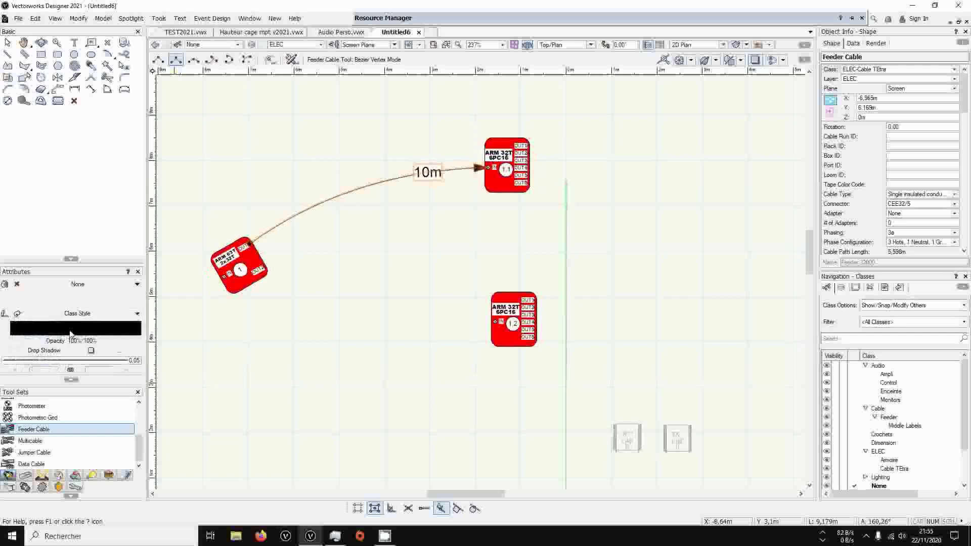
click(78, 284)
click(52, 363)
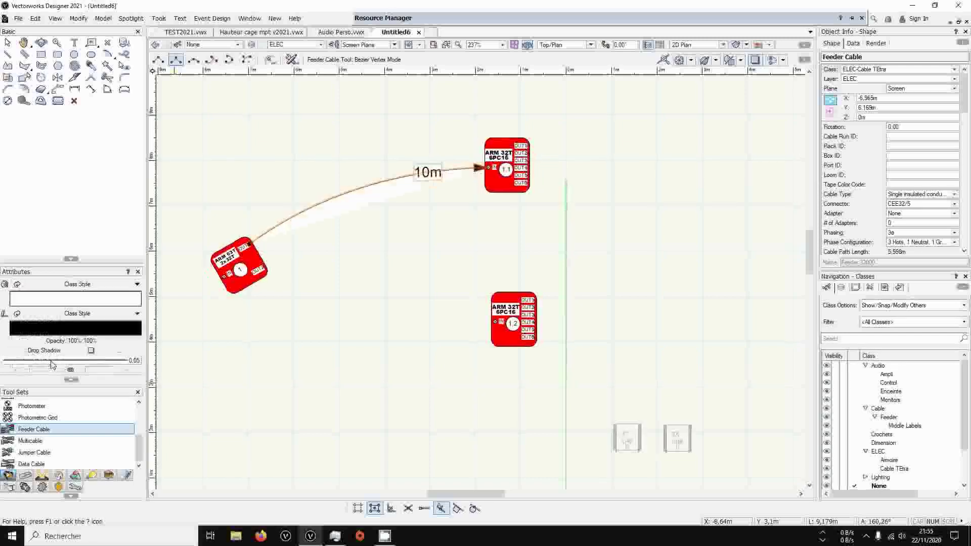
Return the feeder cable's fill to None, keeping its pen on Class Style
click(74, 288)
click(39, 296)
click(89, 314)
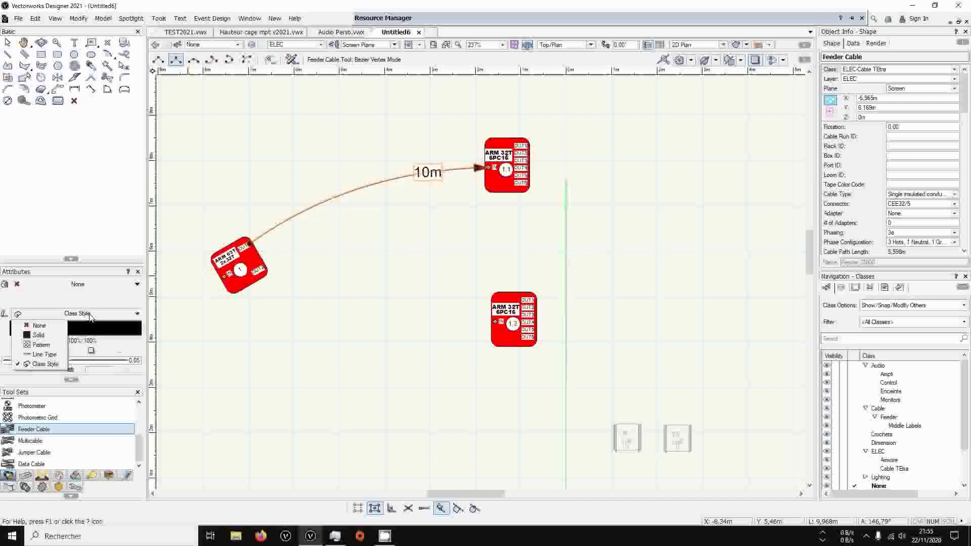
click(91, 317)
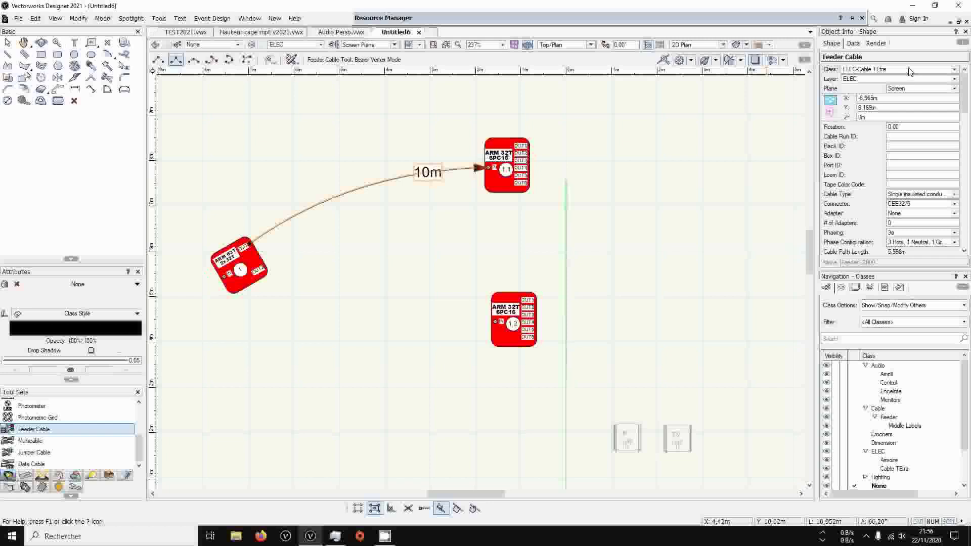
Change the feeder cable's plane to Layer
click(910, 89)
click(909, 90)
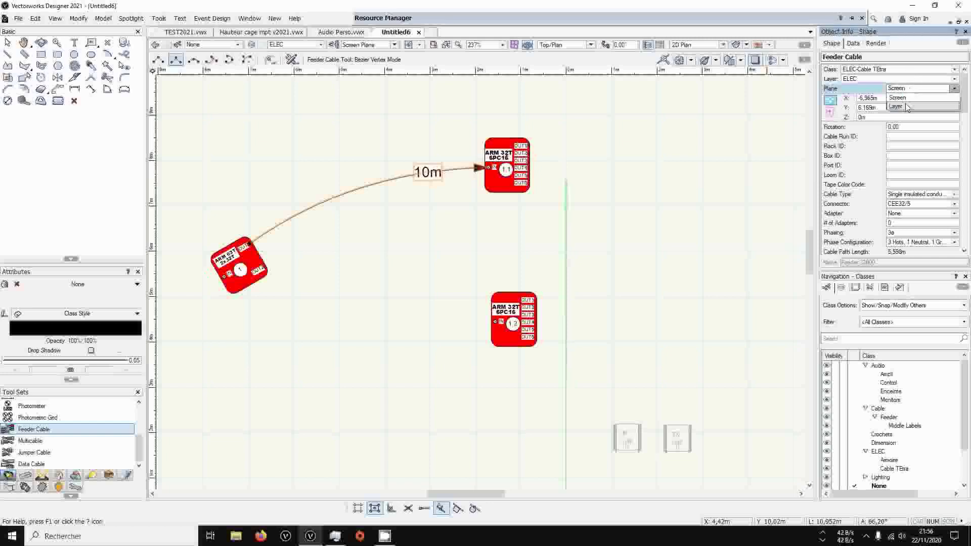
click(910, 89)
click(906, 107)
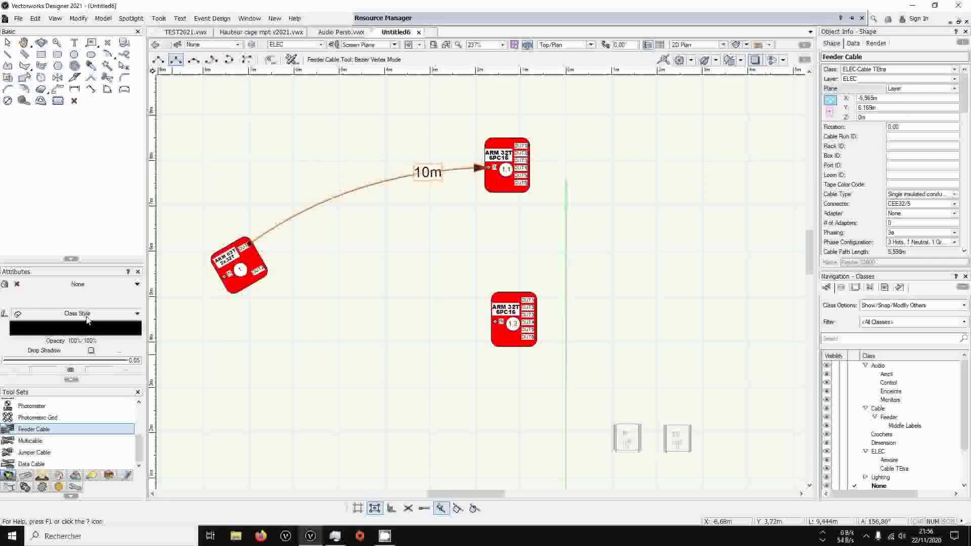
Enable Use at Creation for the graphic attributes of the ELEC-Cable TEtra class, leaving its text style un-styled
click(890, 469)
right_click(890, 469)
click(911, 329)
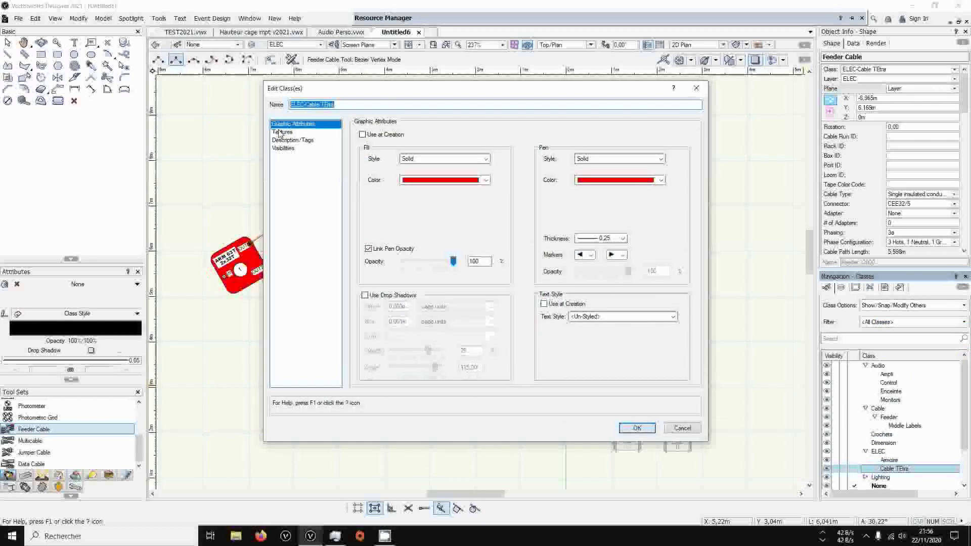
click(544, 304)
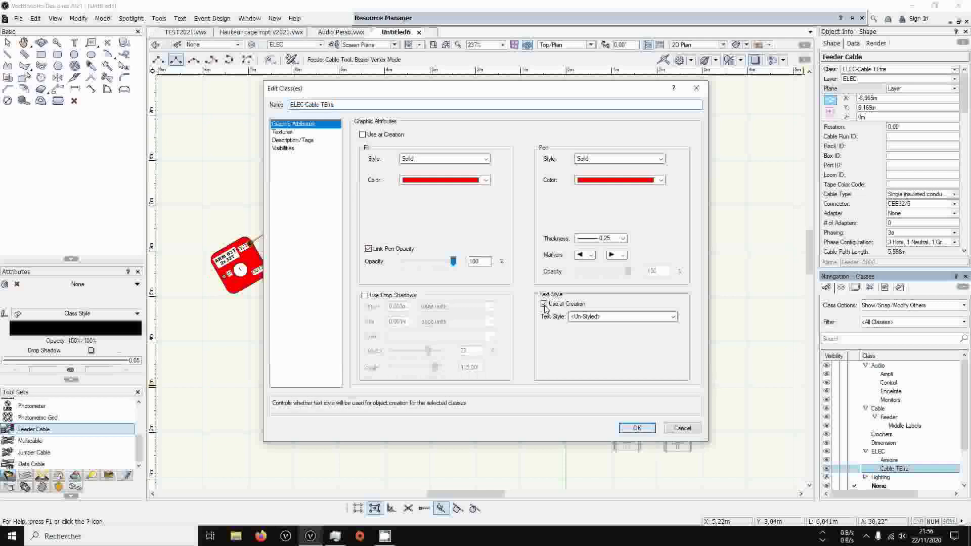
click(604, 317)
click(596, 326)
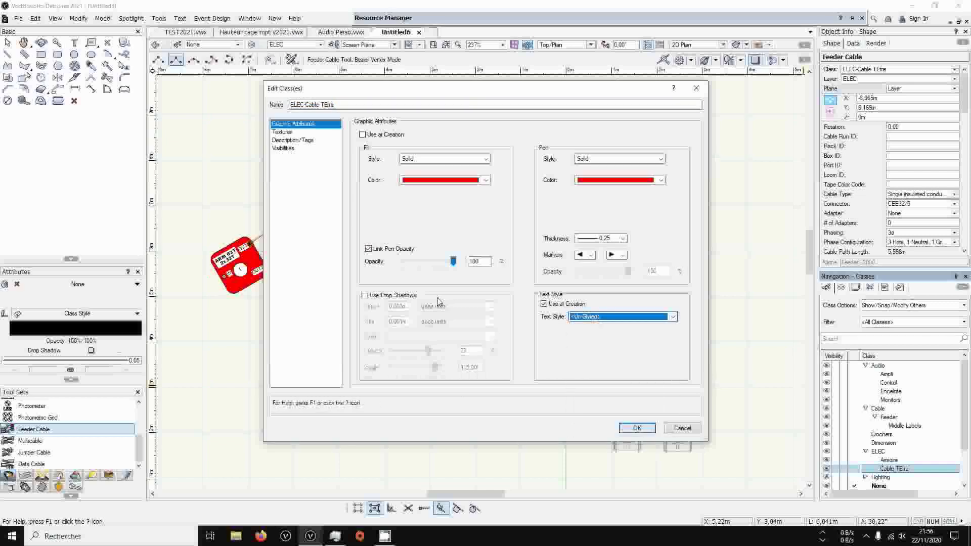
click(558, 306)
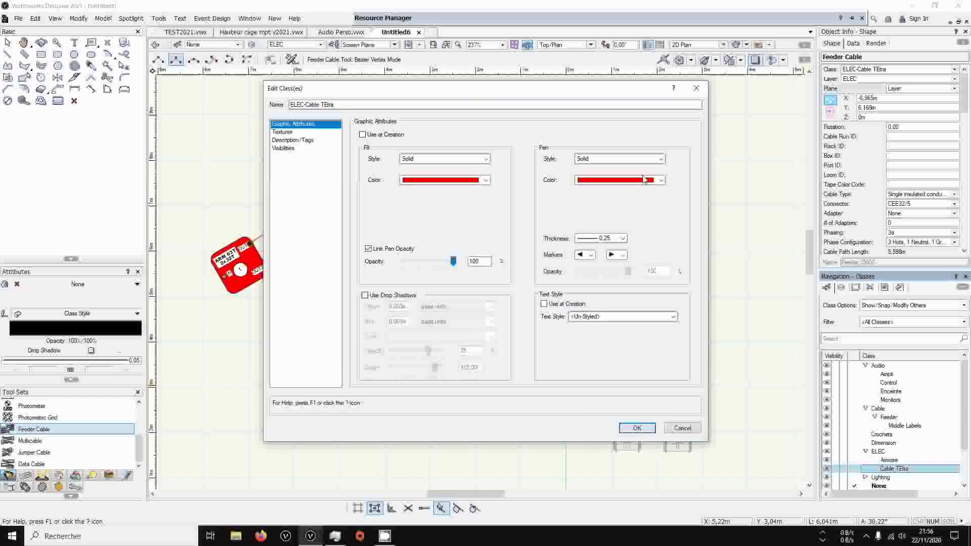
click(363, 135)
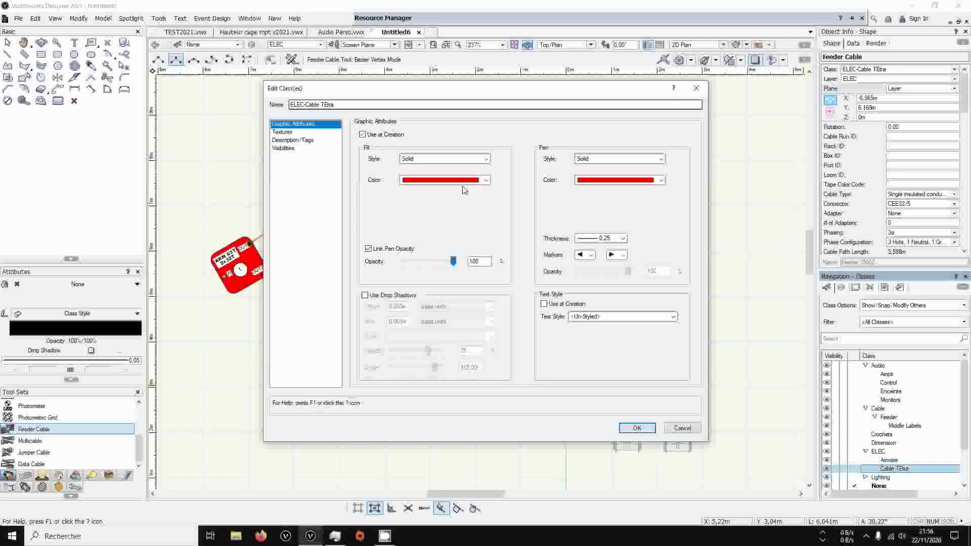
click(637, 428)
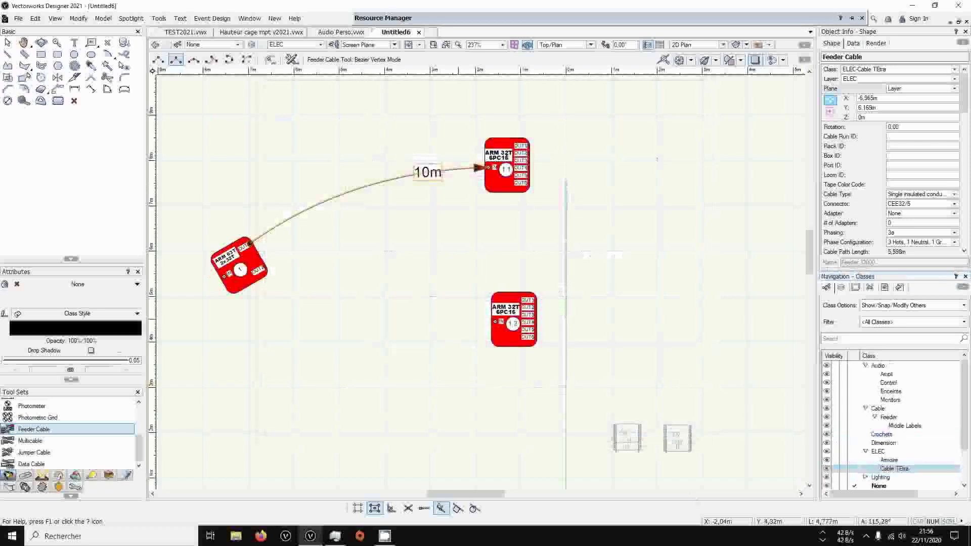
Set the pen colour of the feeder cable running to cabinet 1.1 to red
click(76, 328)
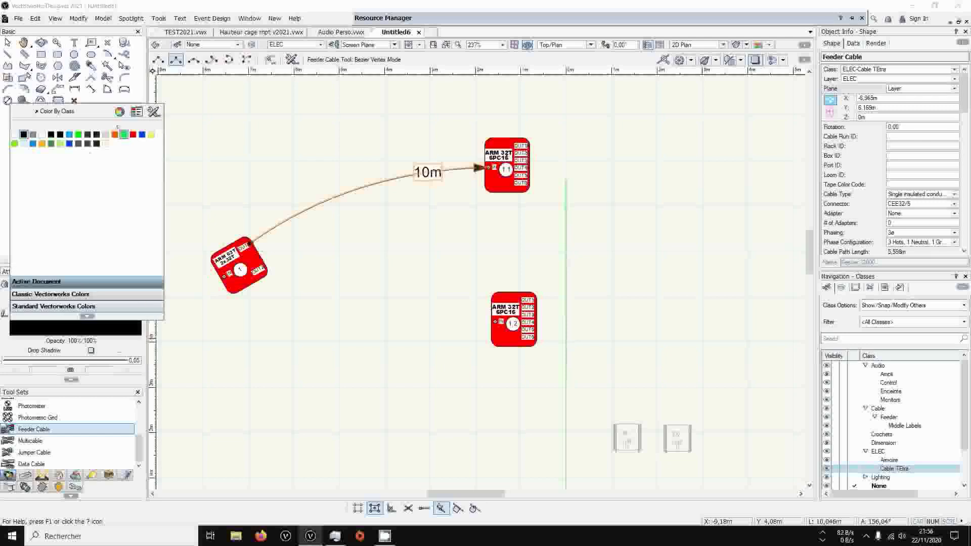
click(133, 134)
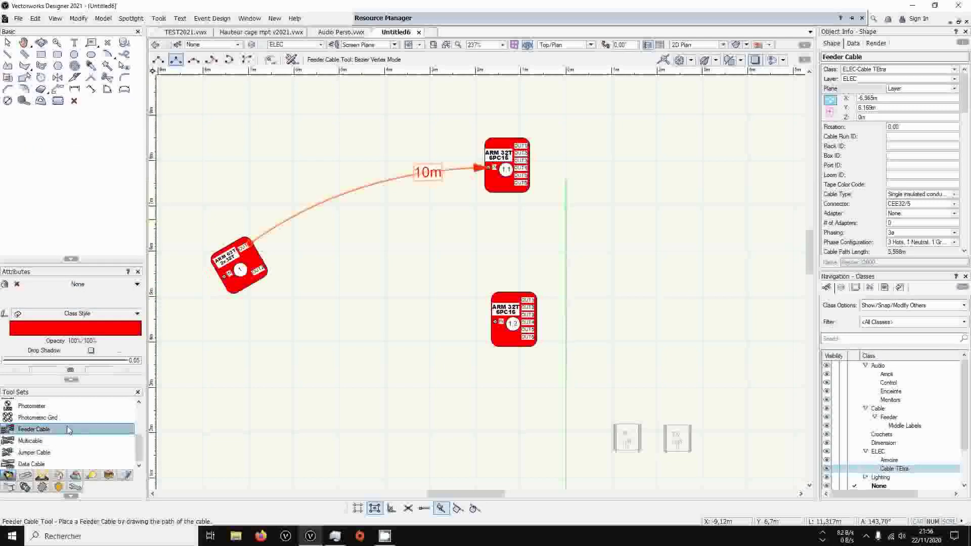
Draw a feeder cable from cabinet 1's lower output to cabinet 1.2's input and give it a red Class Style pen
click(264, 266)
click(498, 322)
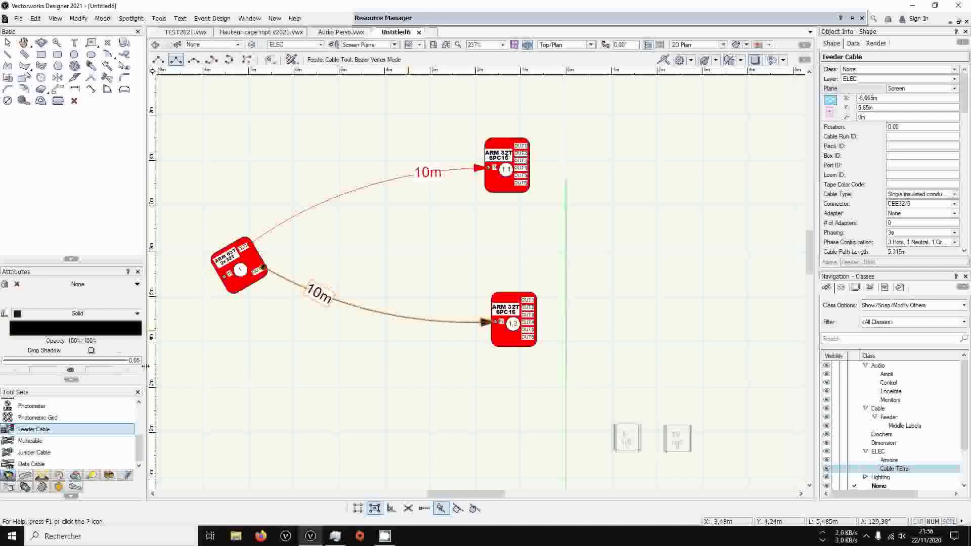
scroll(869, 208, down, 10)
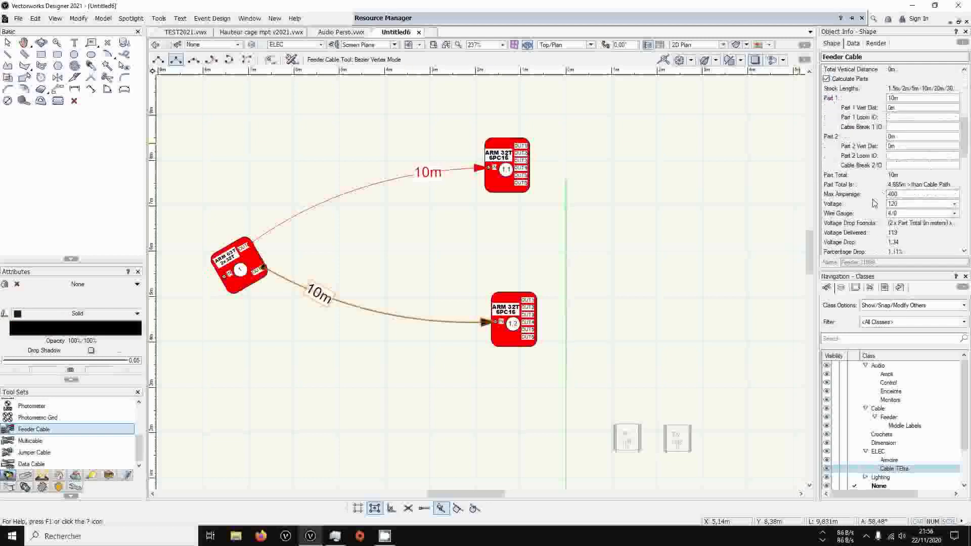
scroll(868, 208, down, 10)
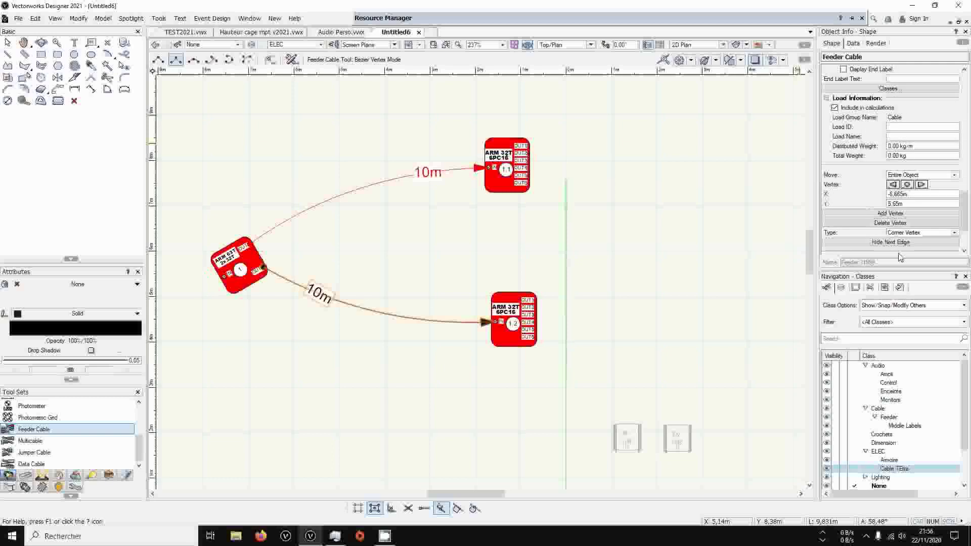
click(77, 313)
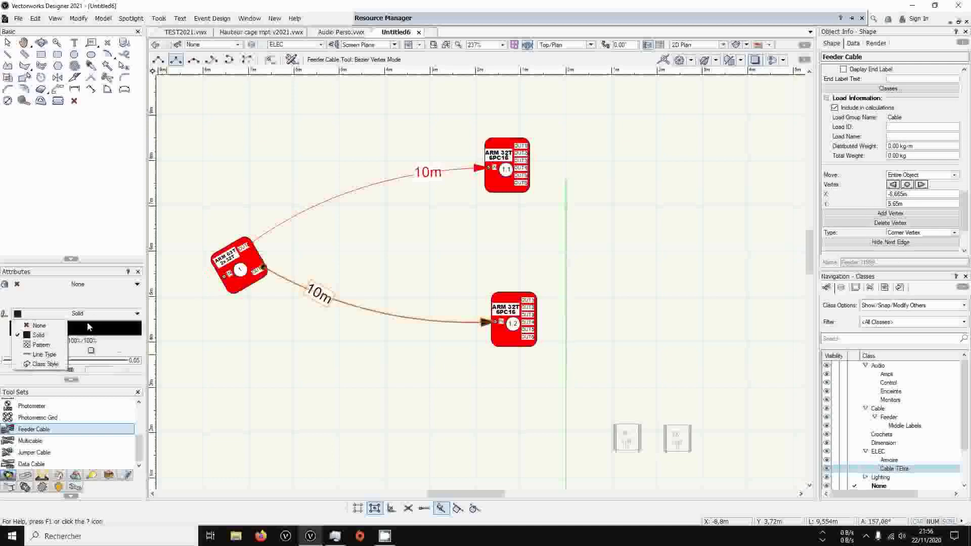
click(52, 364)
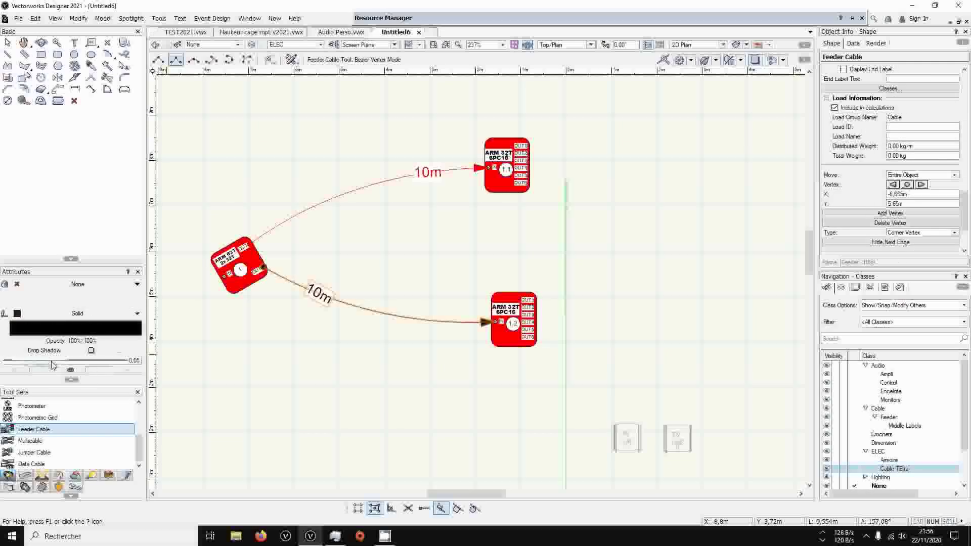
click(68, 331)
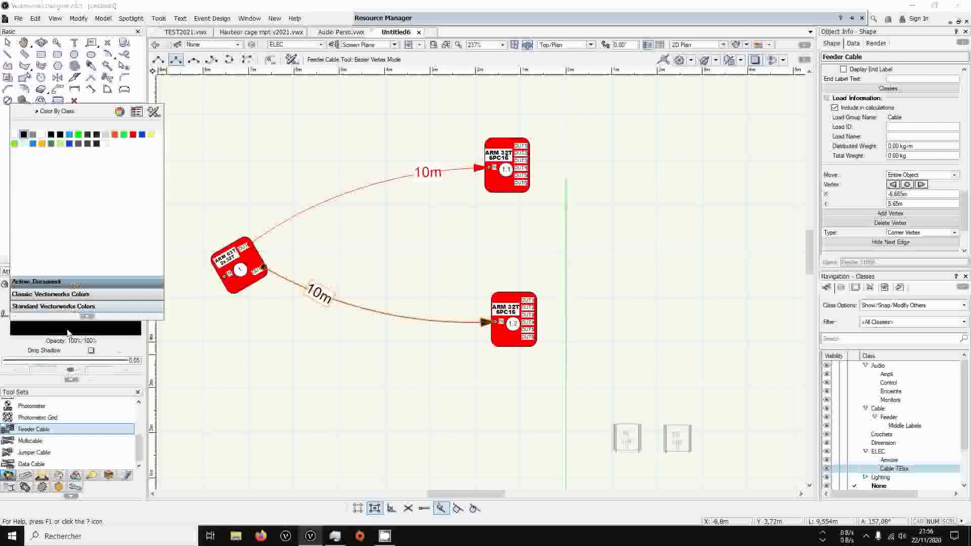
click(133, 134)
Examine the ELEC-Cable TEtra class's graphic attributes, textures, description and visibilities
click(891, 468)
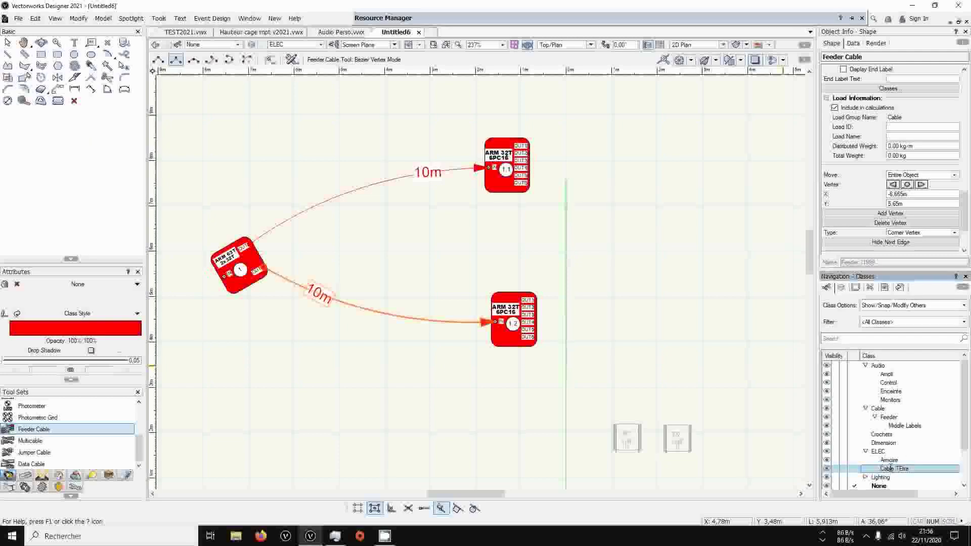
right_click(891, 469)
click(907, 325)
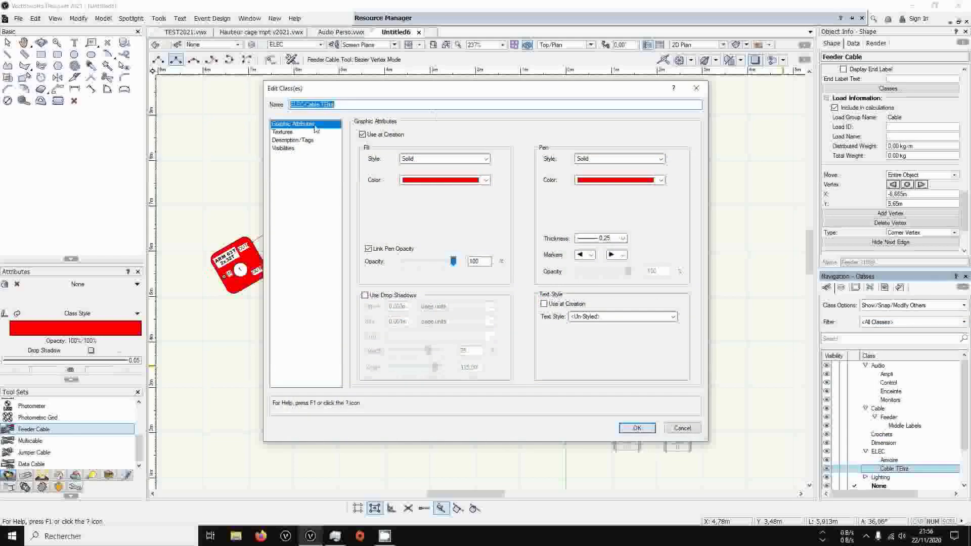
click(306, 132)
click(298, 141)
click(309, 133)
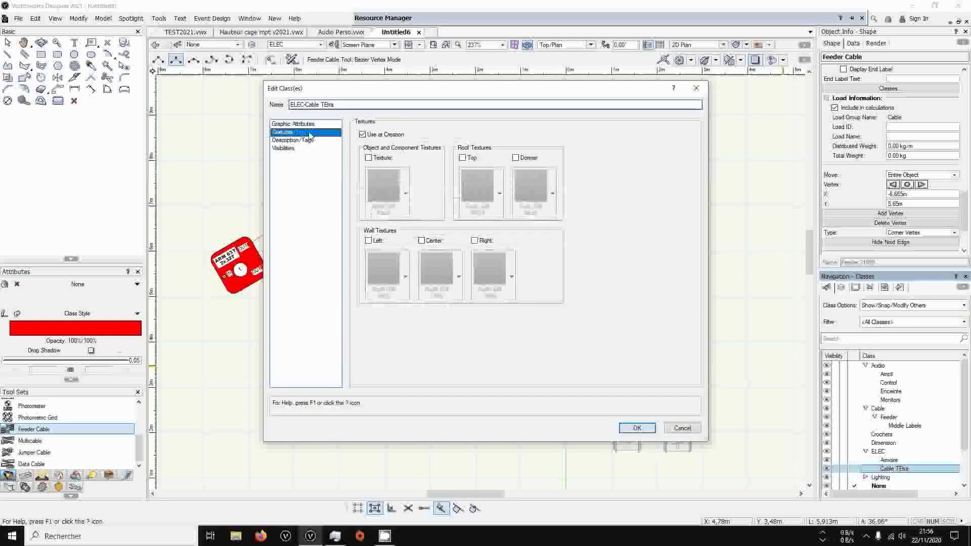
click(295, 149)
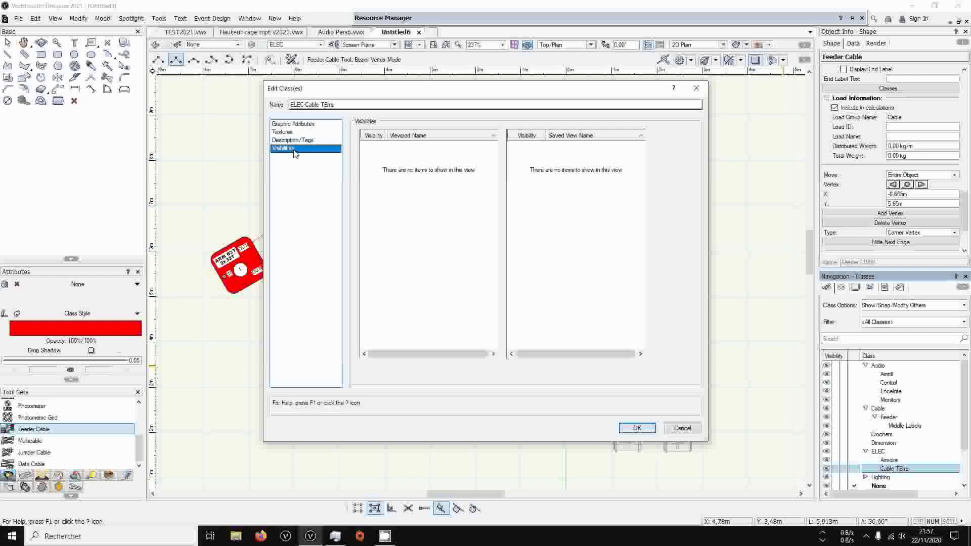
click(298, 125)
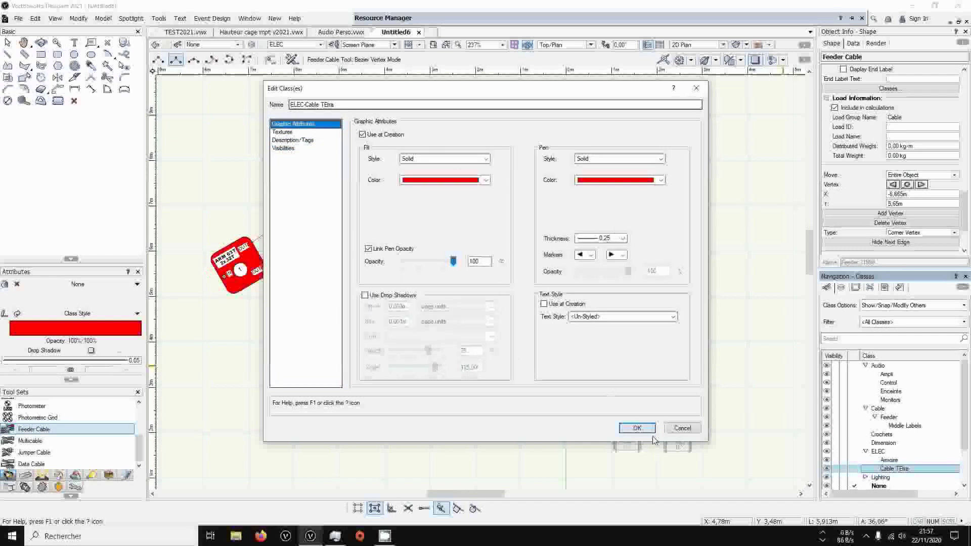
click(636, 428)
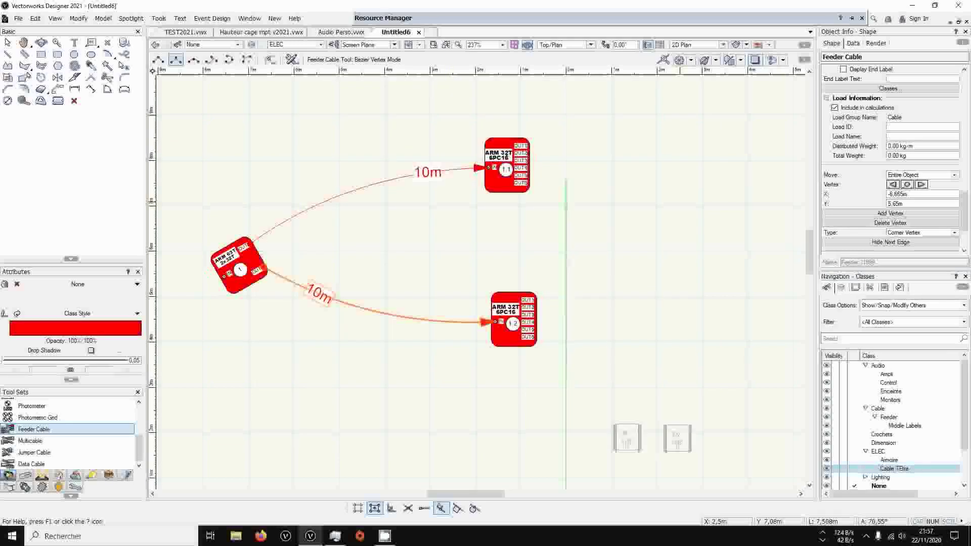
Assign the feeder cable running to cabinet 1.2 to the ELEC-Cable TEtra class
middle_drag(671, 194, 615, 244)
scroll(692, 414, down, 5)
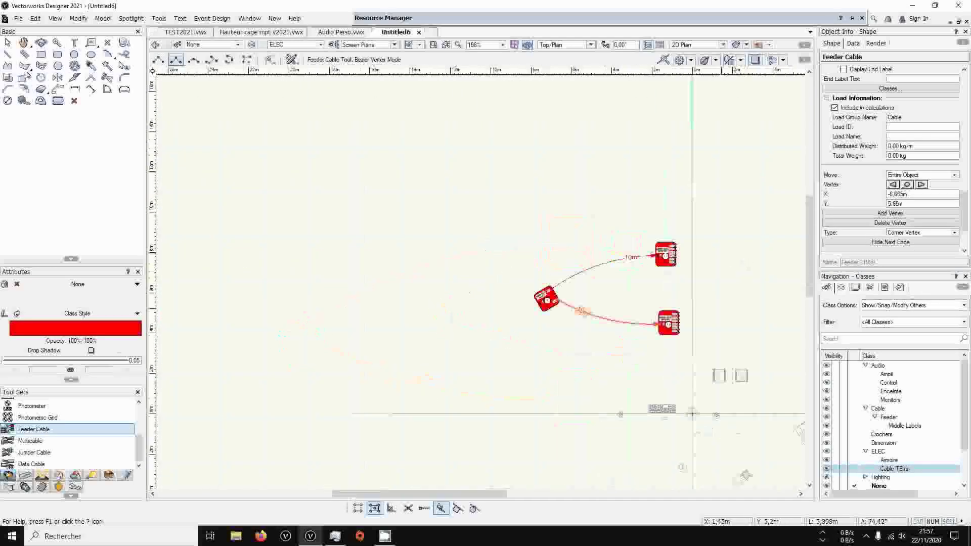
middle_drag(726, 308, 541, 311)
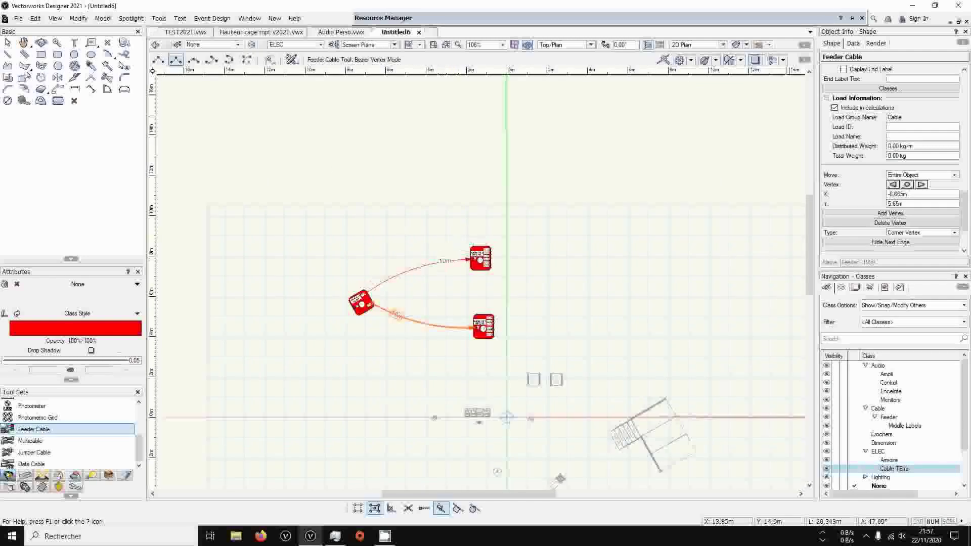
scroll(868, 88, up, 10)
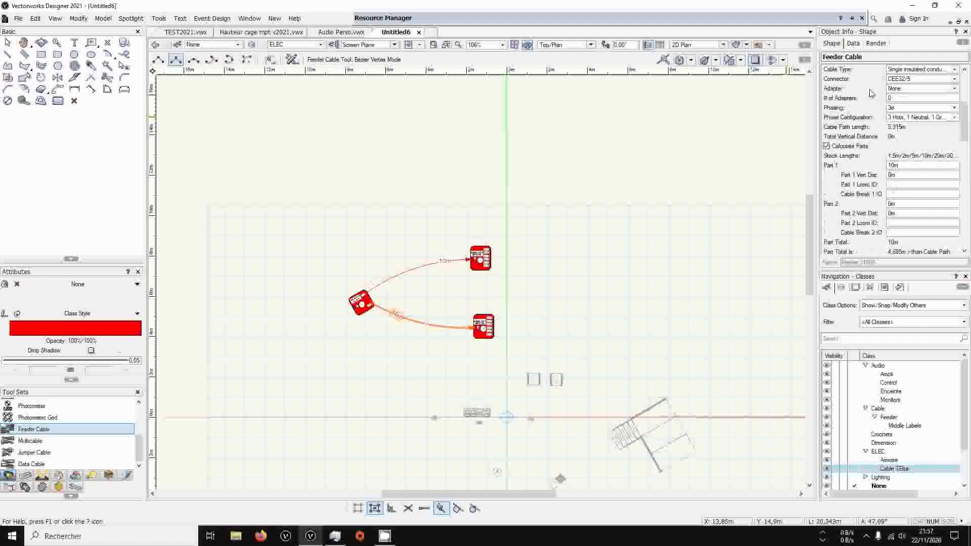
scroll(870, 91, up, 3)
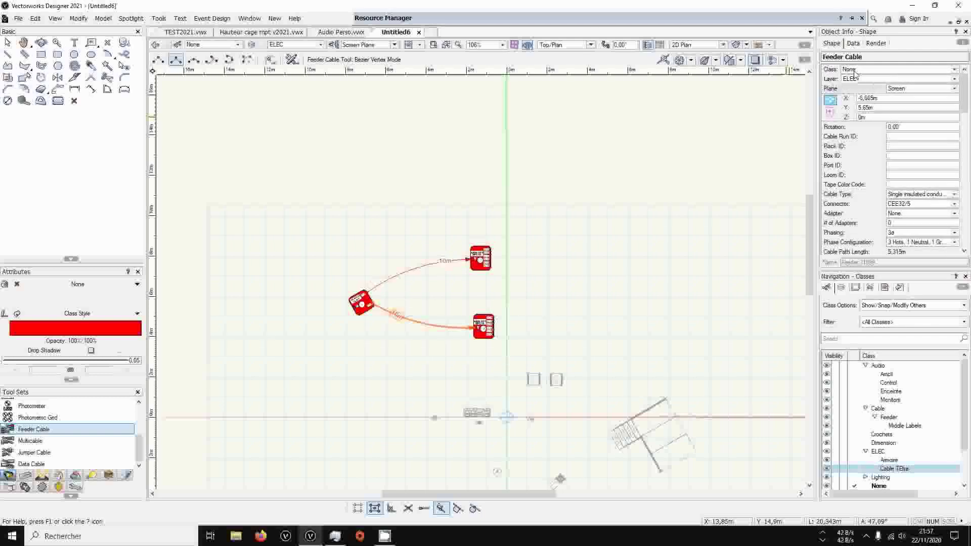
click(849, 70)
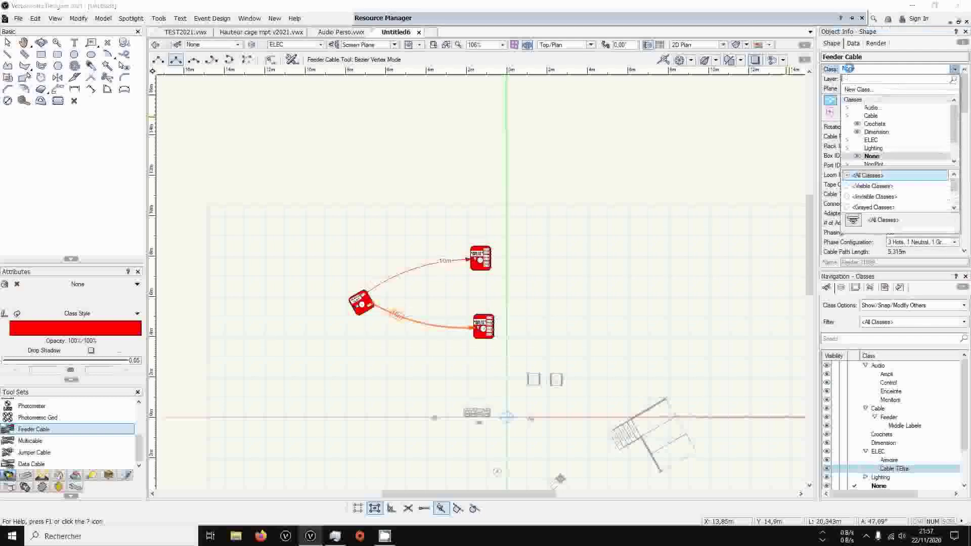
click(847, 141)
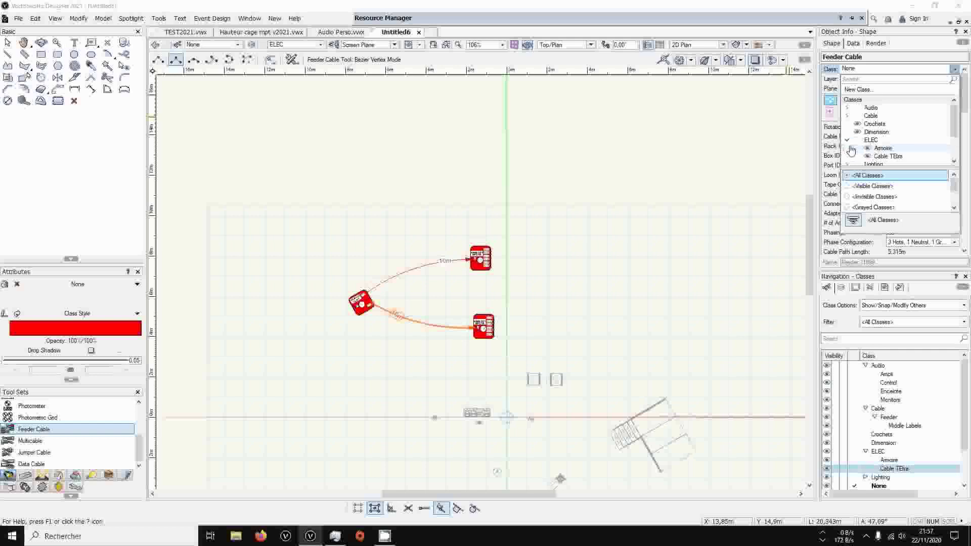
click(887, 156)
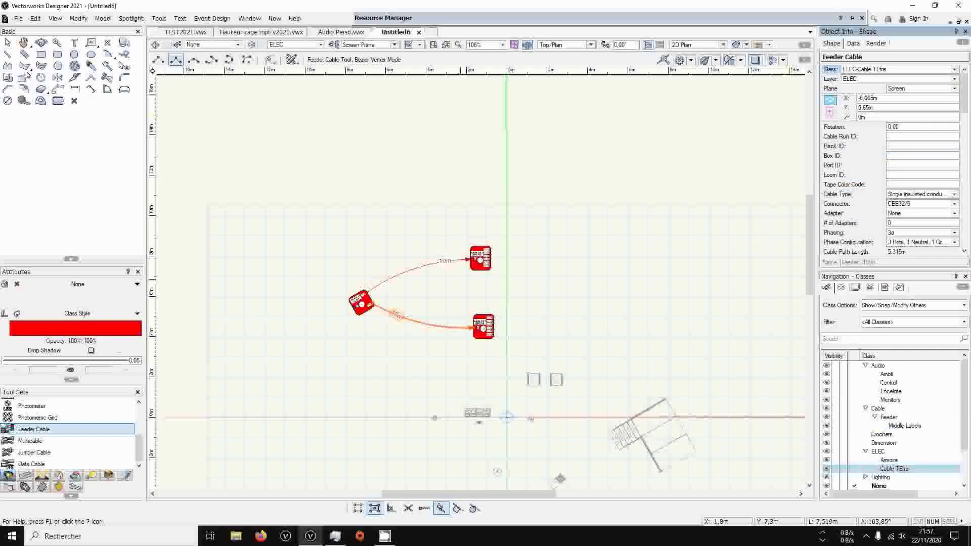
Draw a trial feeder cable about 10.9 m long extending from between the cabinets, declining to save a backup copy
click(448, 297)
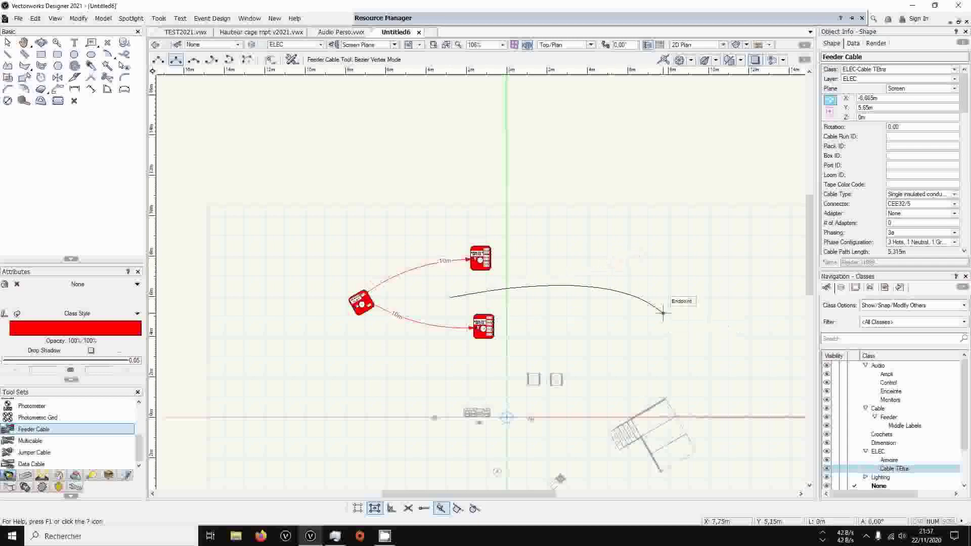
click(662, 313)
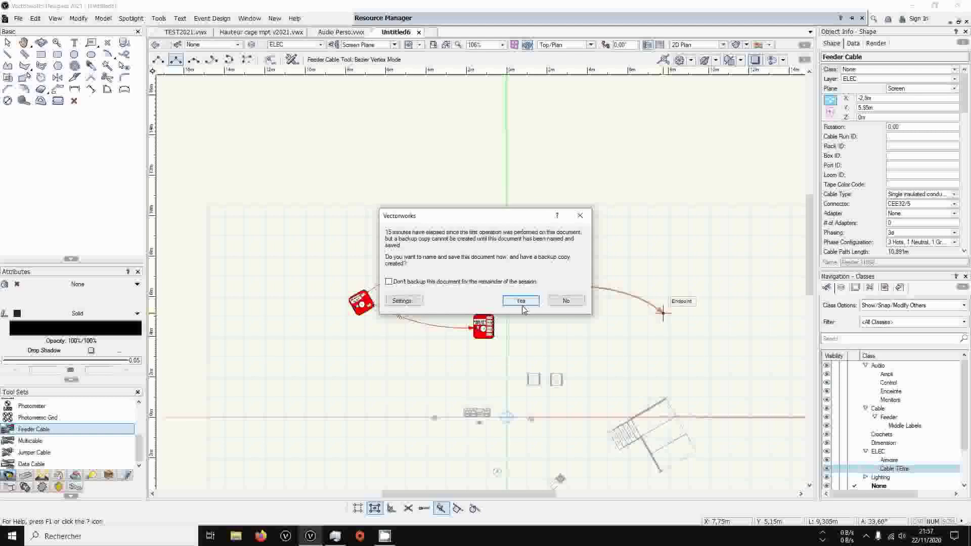
click(565, 300)
Assign the trial cable to the ELEC-Cable TEtra class with the class's graphic attributes and set its fill to None
click(874, 69)
click(847, 115)
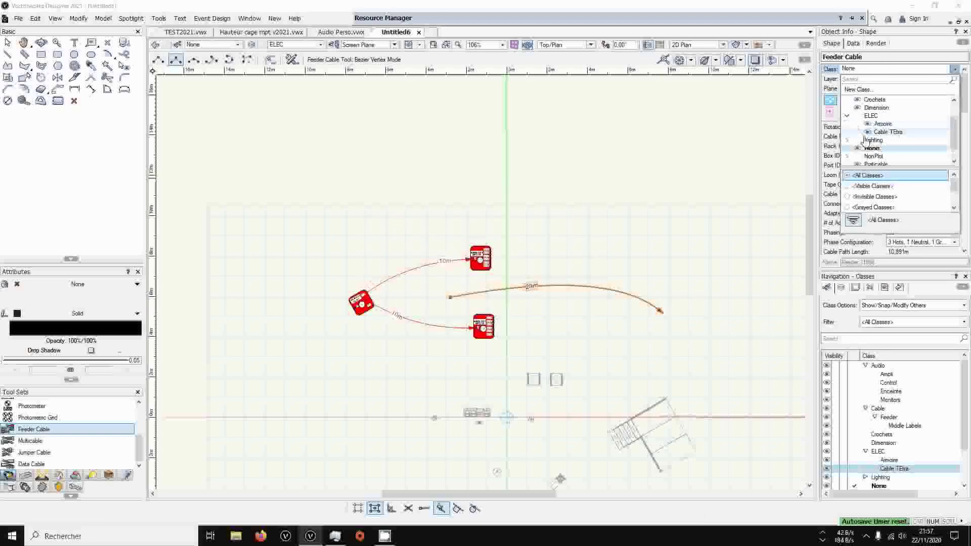
click(879, 135)
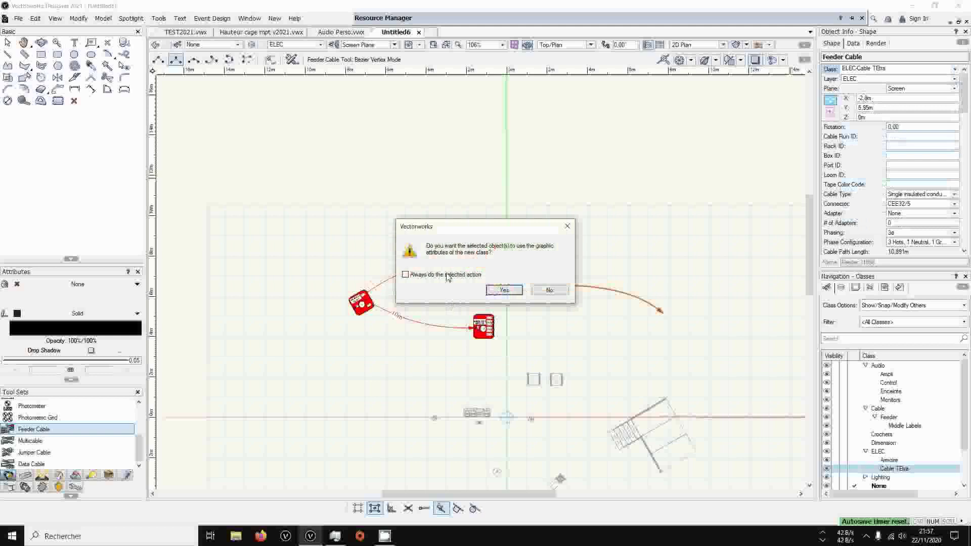
click(504, 289)
click(61, 284)
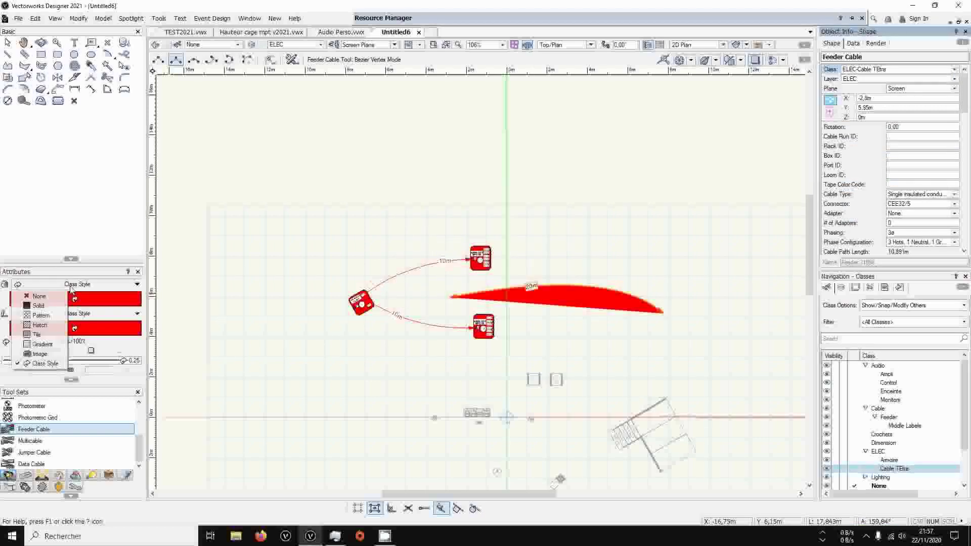
click(39, 295)
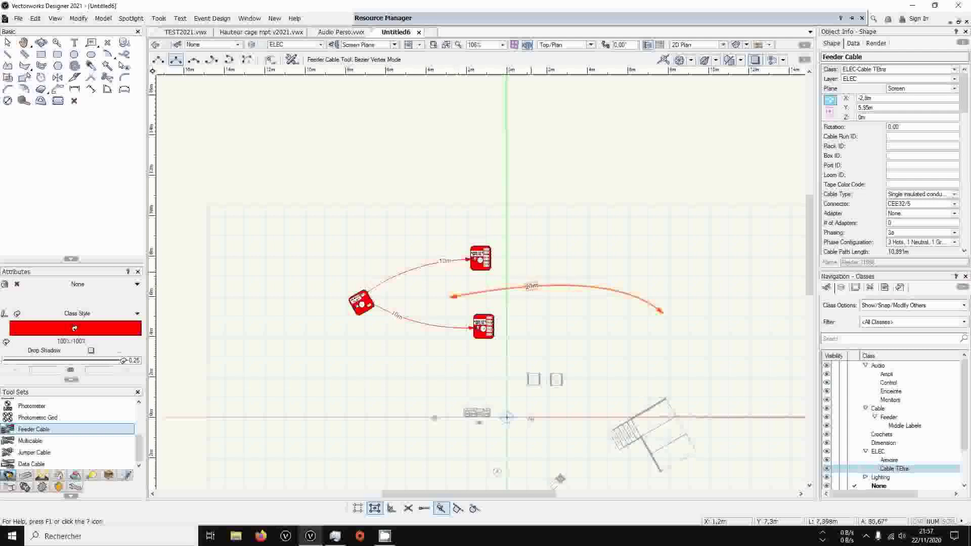
Delete the trial feeder cable
click(7, 42)
key(Delete)
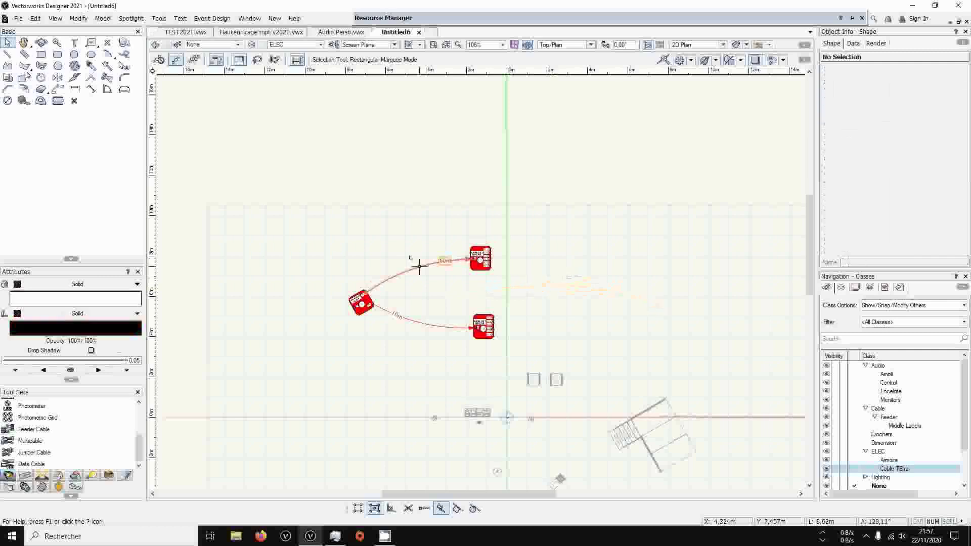
Examine the length, voltage, label and perimeter properties of the feeder cable running to the upper cabinet
click(440, 256)
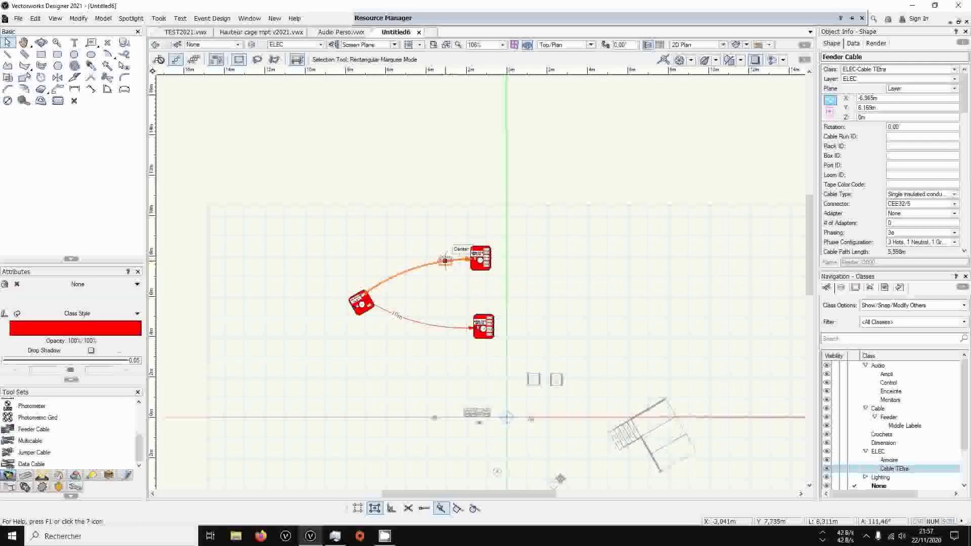
scroll(913, 203, down, 5)
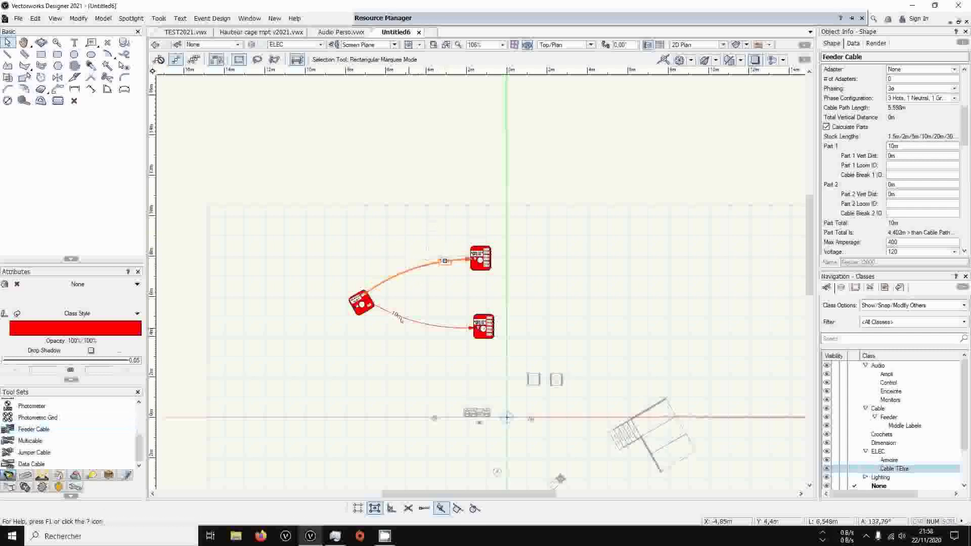
scroll(884, 236, down, 2)
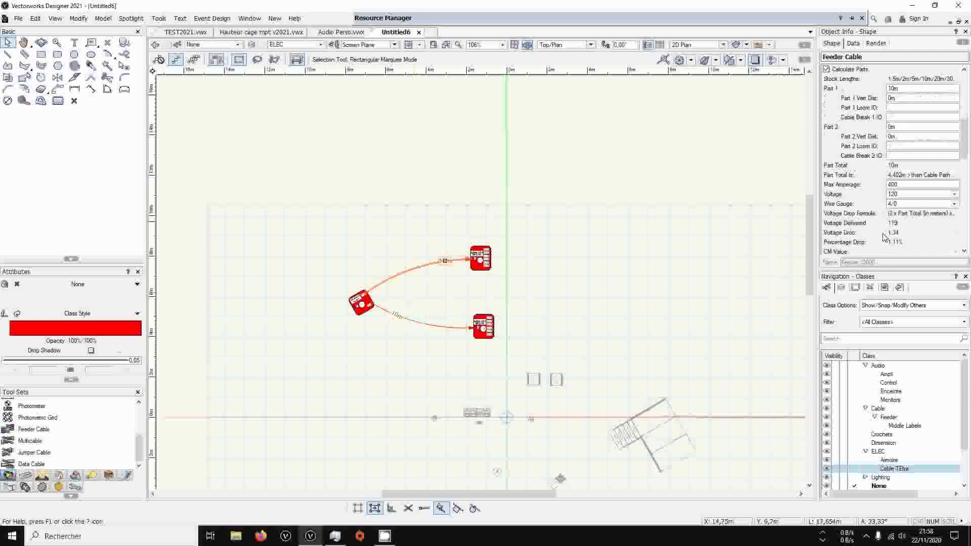
scroll(884, 236, down, 8)
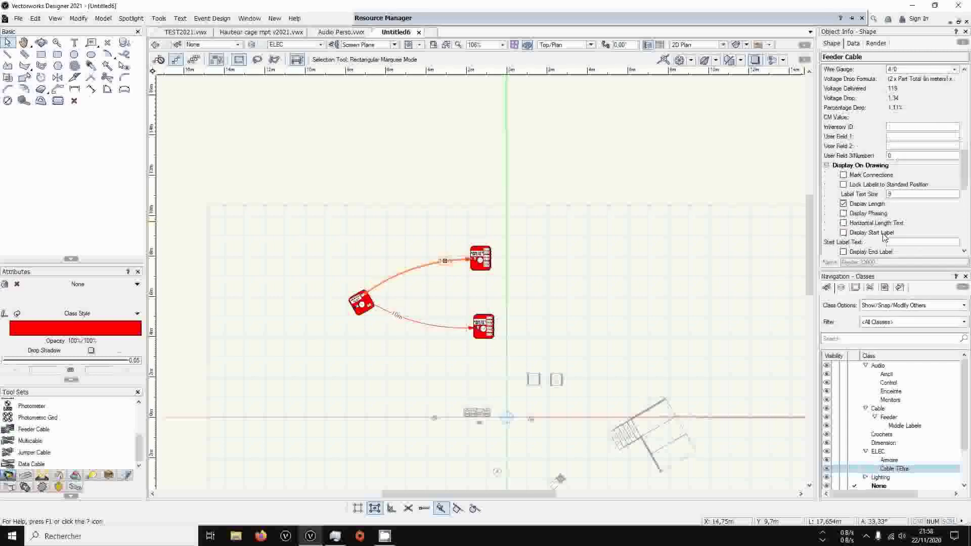
scroll(884, 237, down, 4)
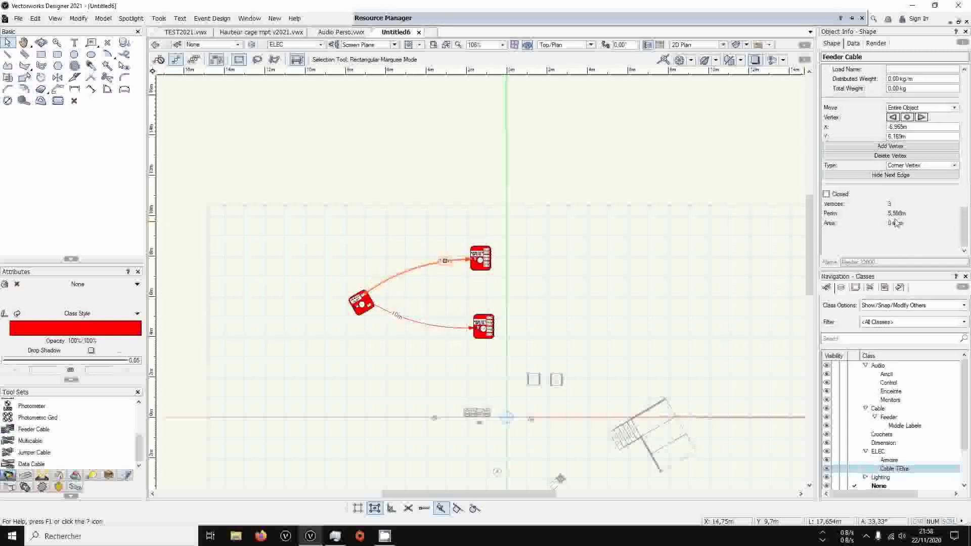
drag(891, 215, 910, 217)
click(902, 216)
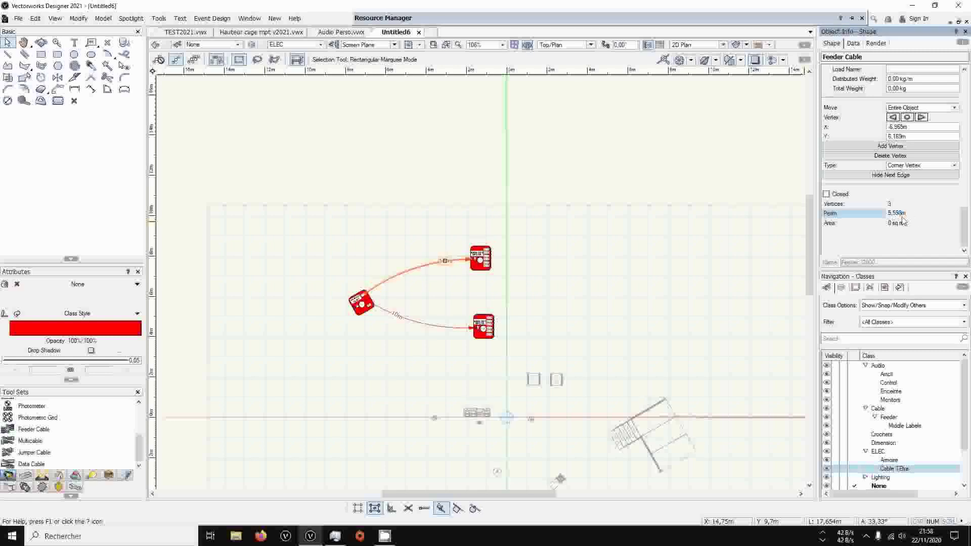
click(529, 284)
Place the COUNT ELEC worksheet from the Armoire Perso.vwx library beside the cabinets, importing it into the Untitled6 destination folder
middle_drag(400, 255, 345, 255)
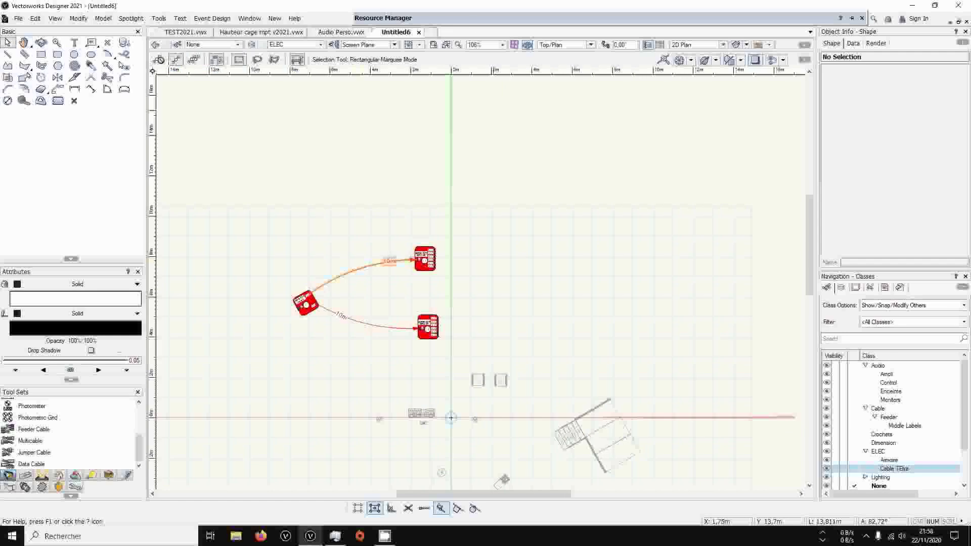
mouse_move(473, 21)
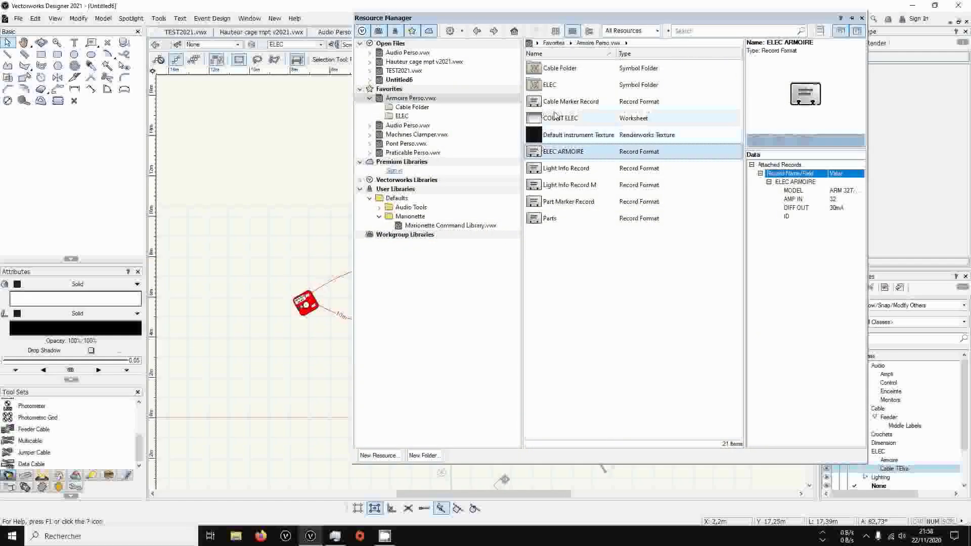
drag(98, 196, 453, 213)
click(382, 189)
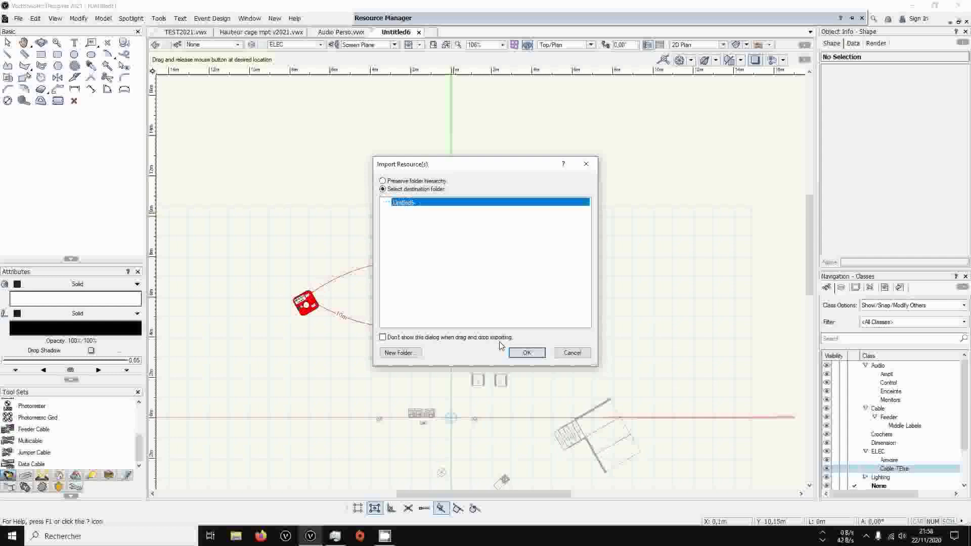
click(526, 356)
middle_drag(688, 314, 481, 318)
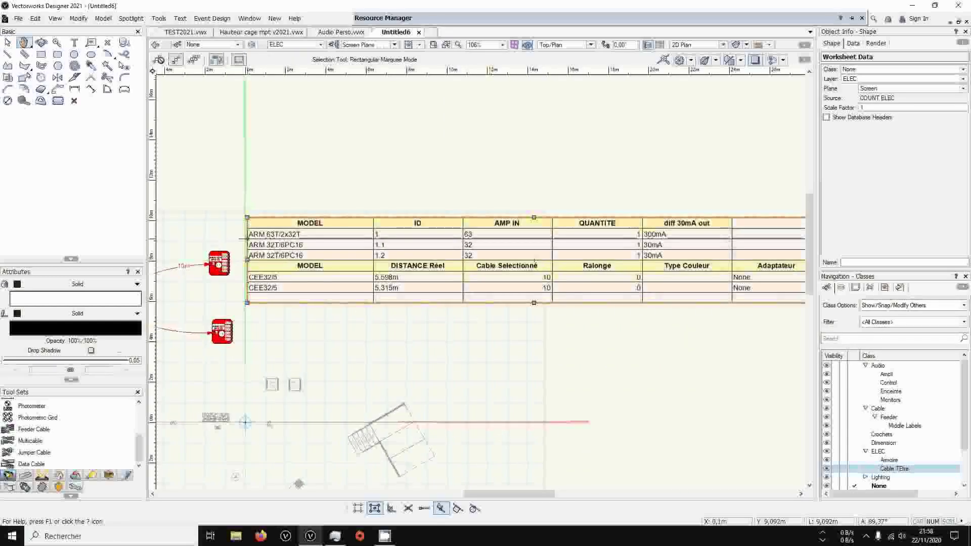
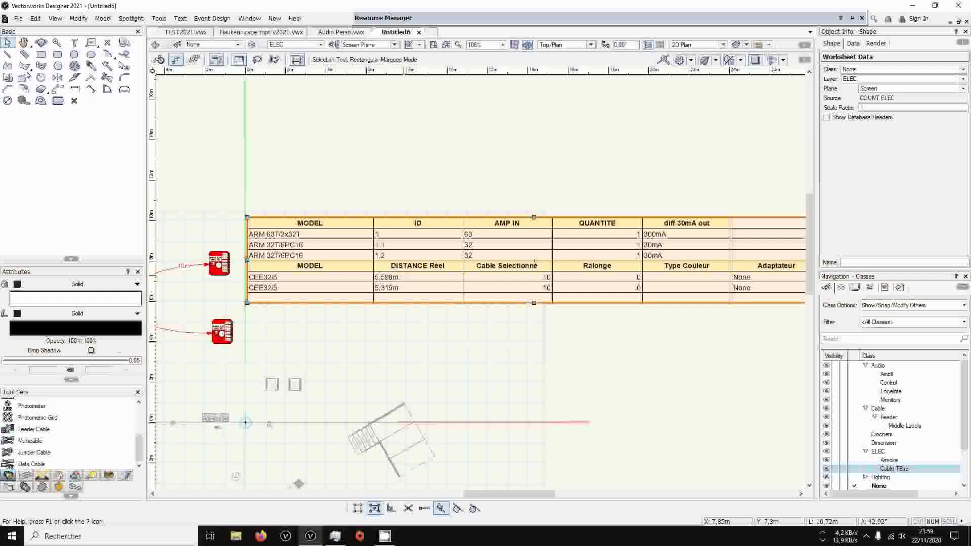
Draw a curved Bezier-vertex feeder cable about 30 m long above the cabinets and the worksheet
middle_drag(267, 344, 447, 345)
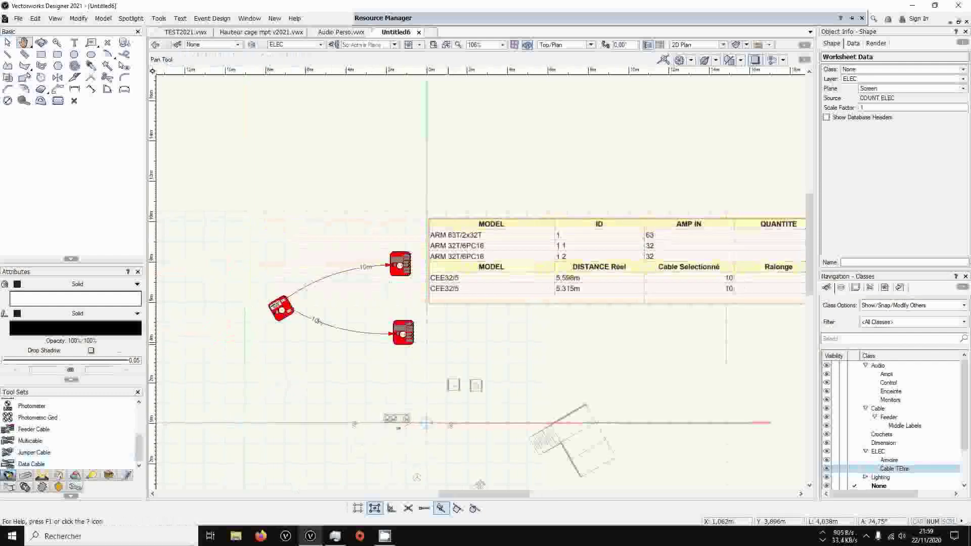
click(34, 429)
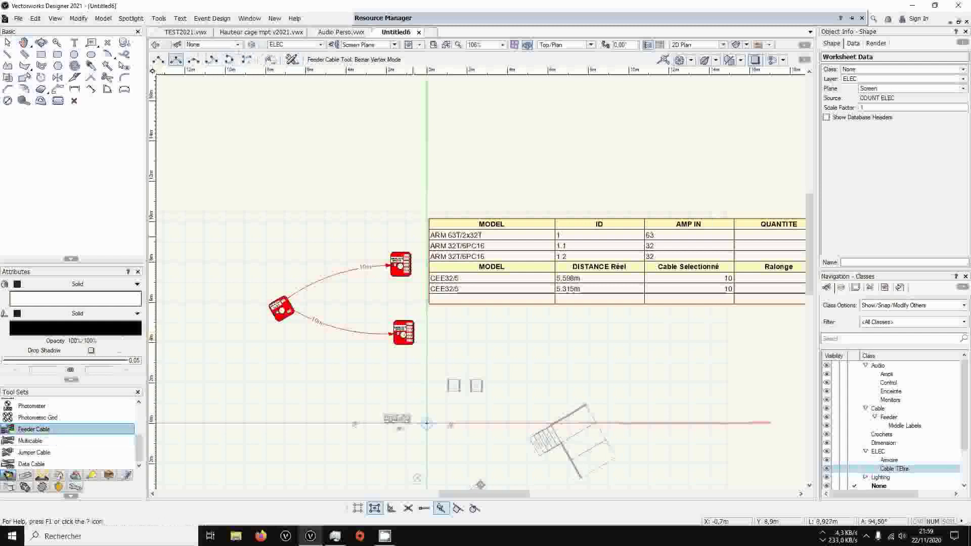
click(242, 255)
click(431, 132)
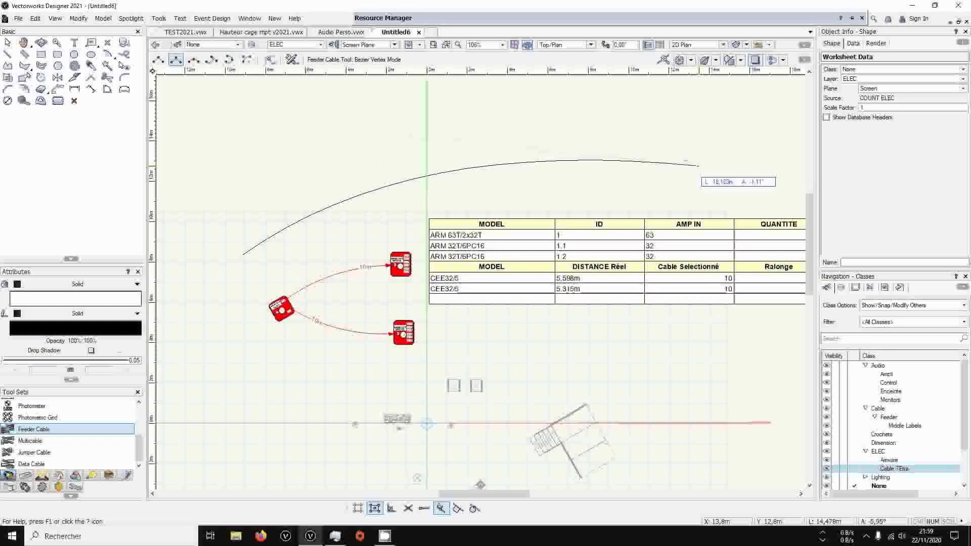
click(766, 167)
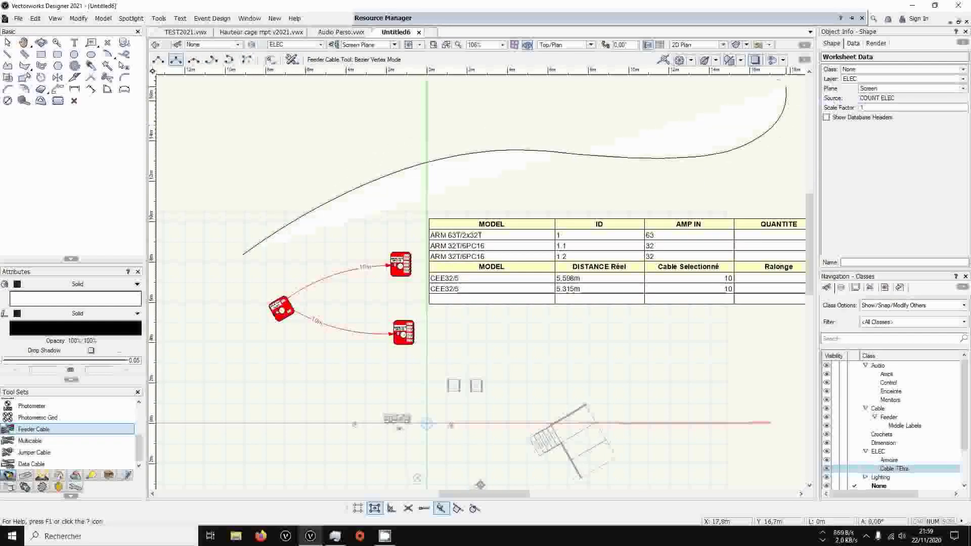
double_click(786, 89)
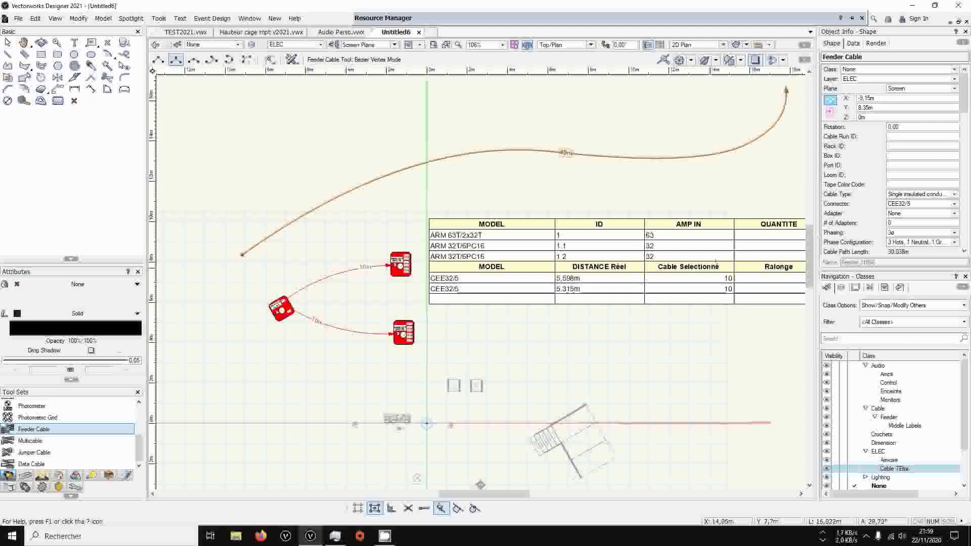
key(Escape)
Recalculate the COUNT ELEC worksheet to include the new long cable, check its selected cable length, and close the worksheet
middle_drag(753, 311, 613, 308)
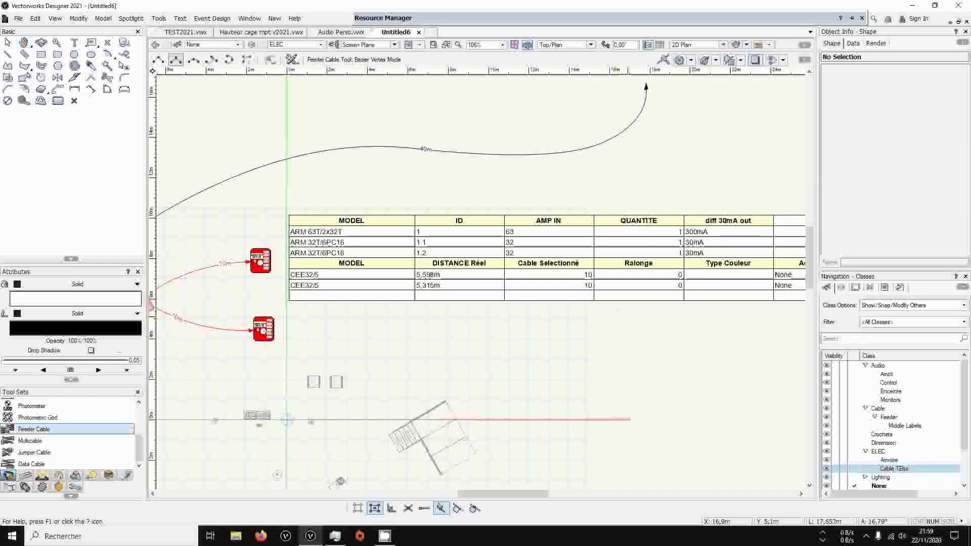
key(x)
double_click(615, 260)
click(190, 81)
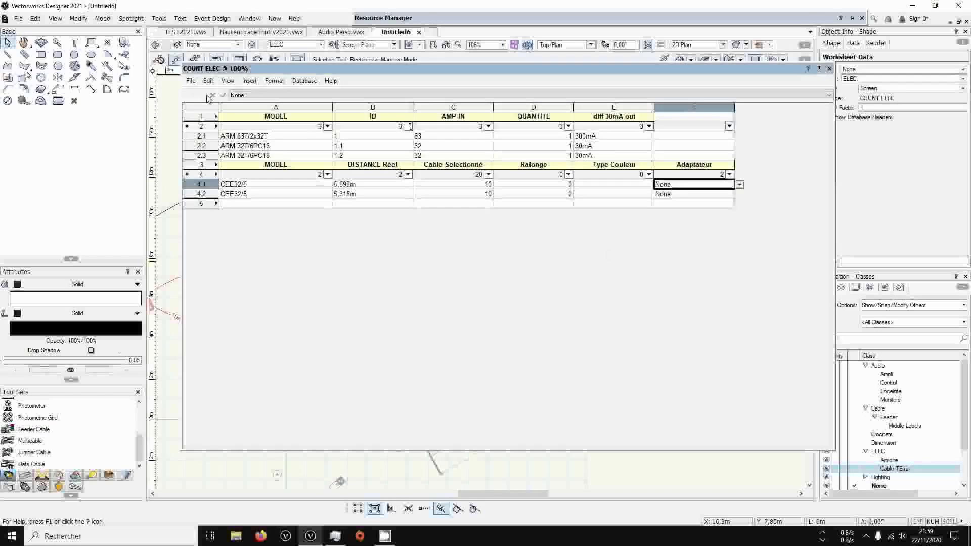
click(222, 94)
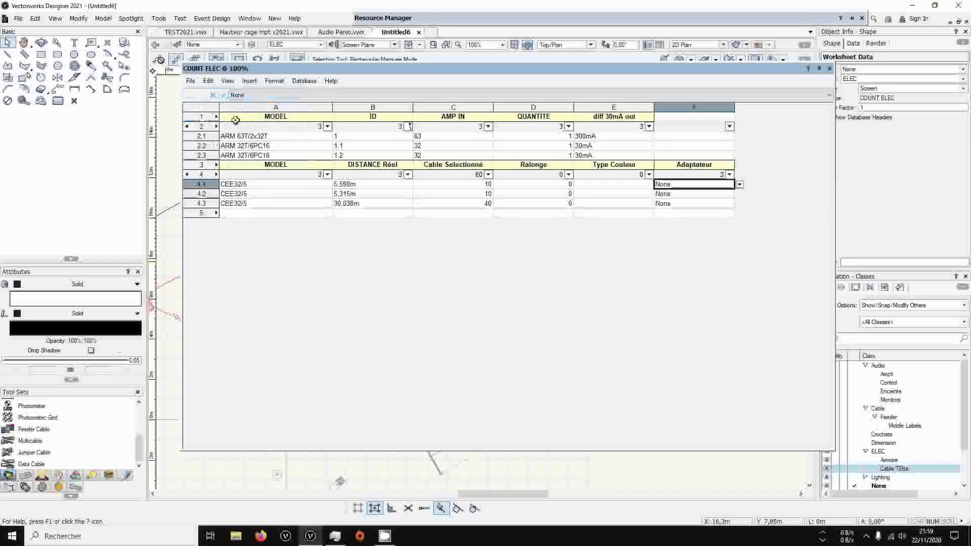
click(447, 203)
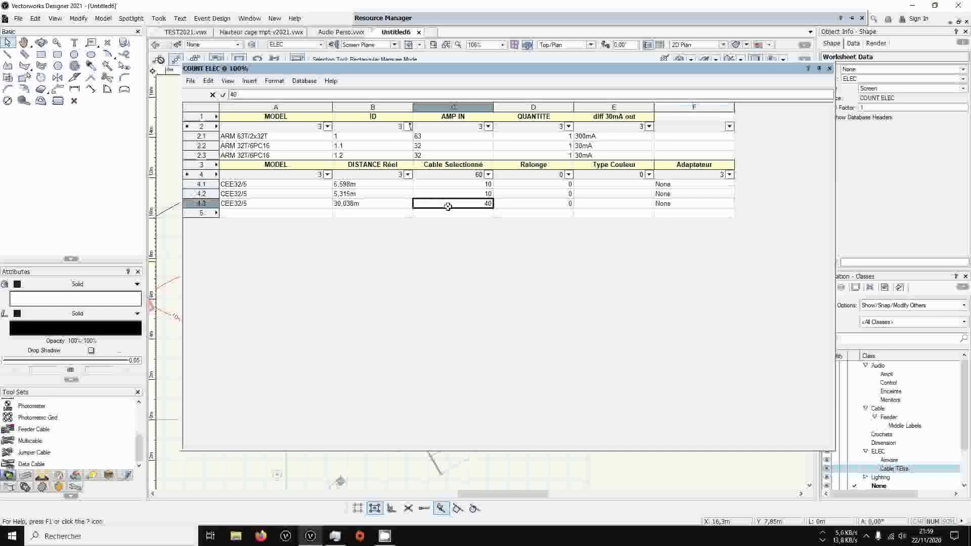
click(828, 68)
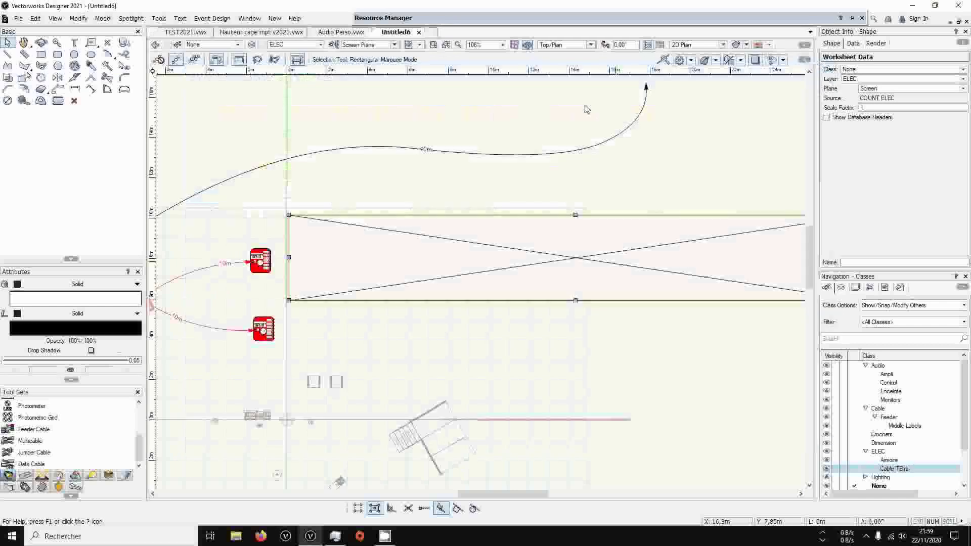
Set the Part 1 length of the long feeder cable to 20 m
click(424, 150)
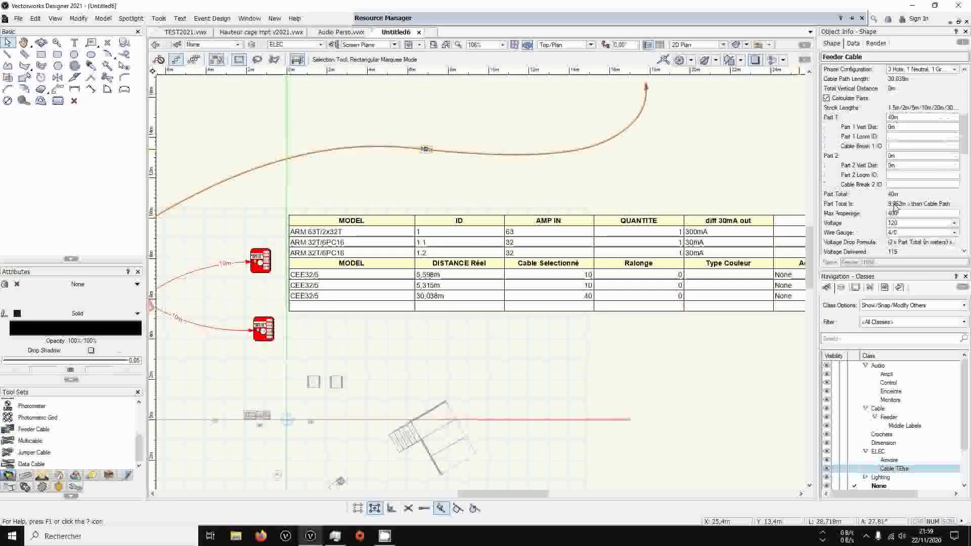
scroll(895, 205, down, 2)
drag(964, 150, 951, 136)
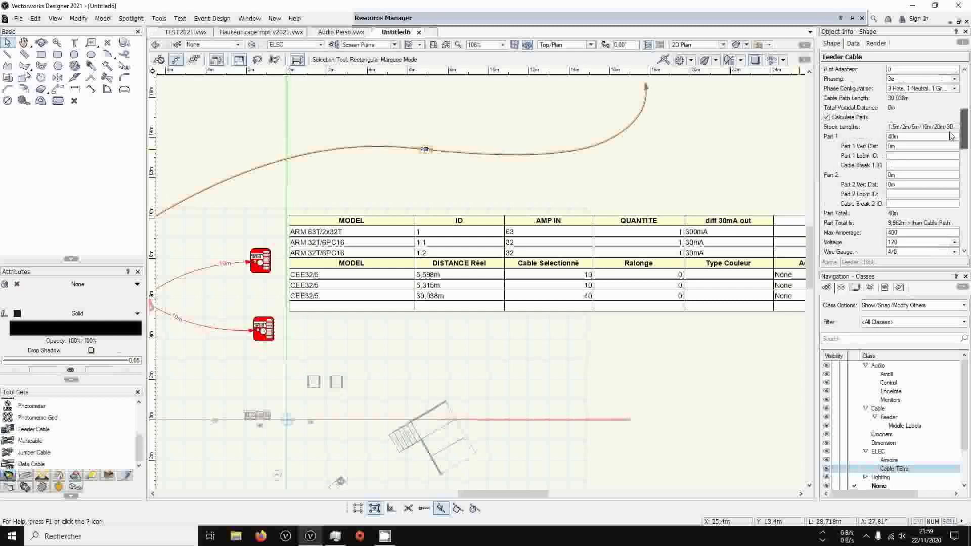
click(888, 136)
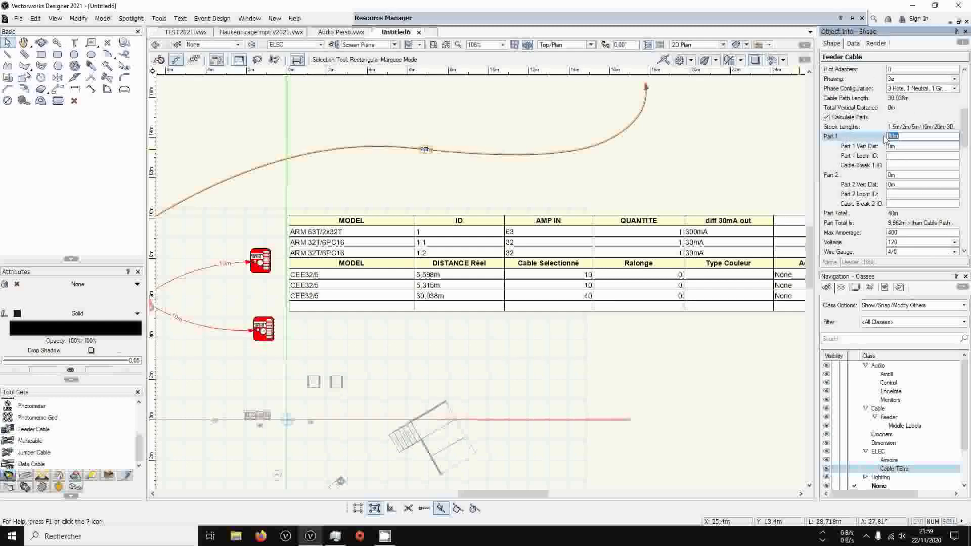
text(20)
key(Return)
click(496, 289)
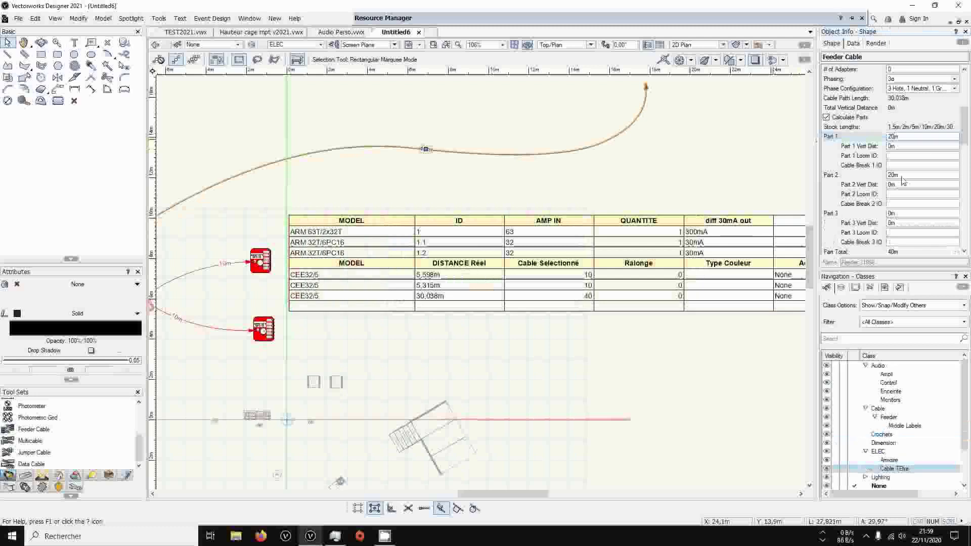
Reshape the long feeder cable by moving its end vertex to shorten the path to about 28 m, and check its Part 2 length
scroll(890, 217, down, 5)
scroll(888, 224, down, 2)
scroll(888, 223, down, 6)
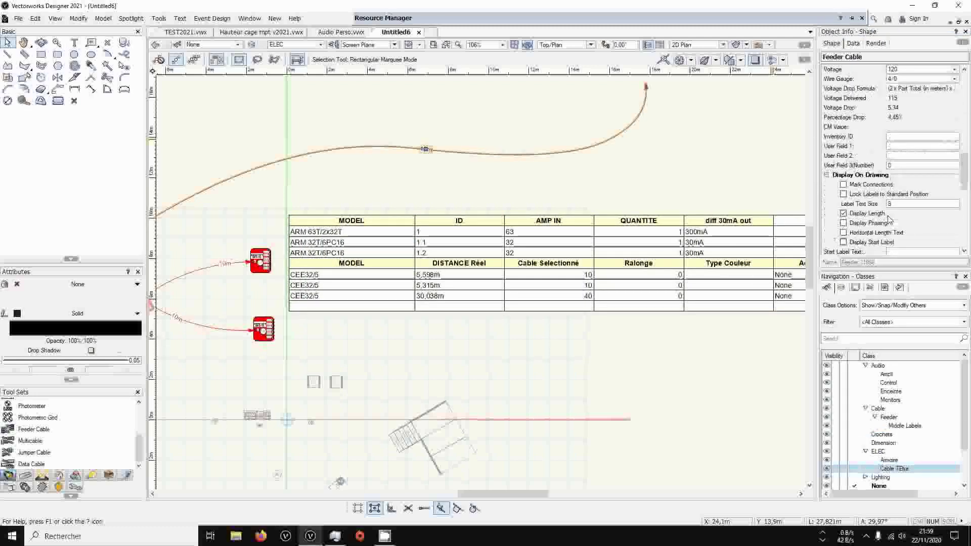
scroll(892, 212, up, 2)
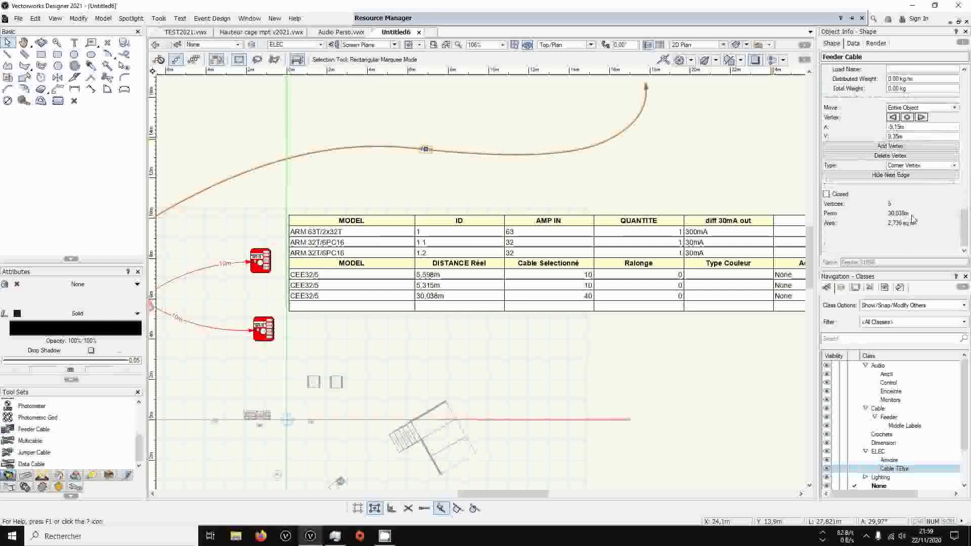
scroll(910, 218, up, 5)
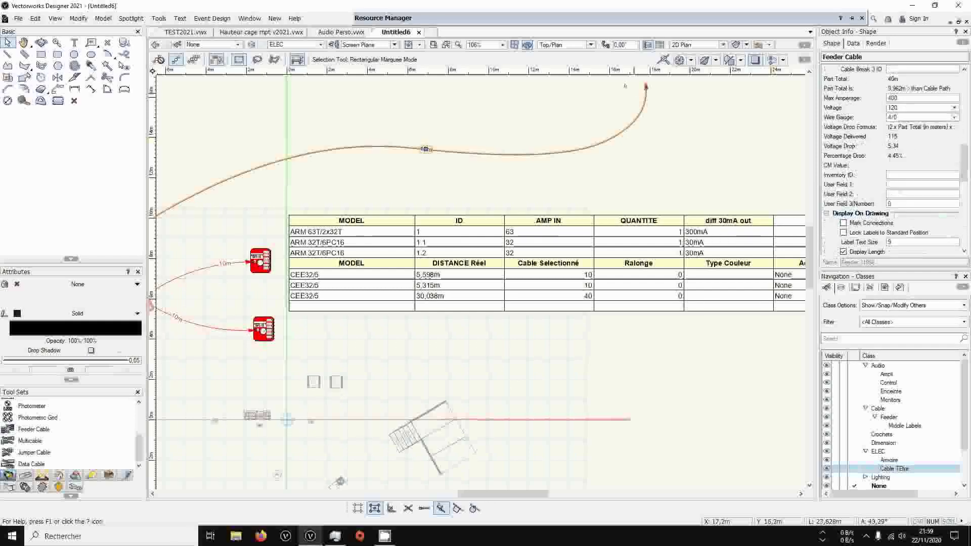
click(641, 110)
click(25, 77)
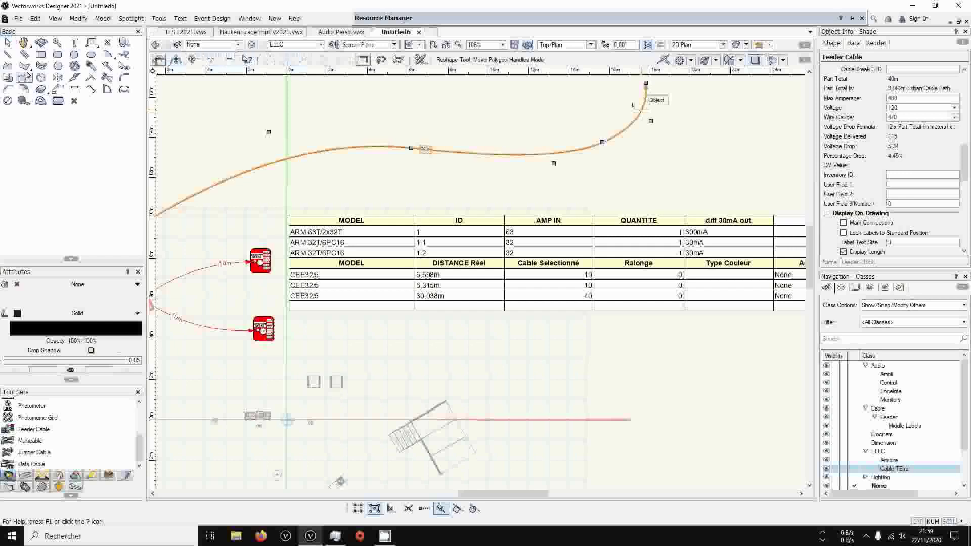
drag(646, 82, 647, 125)
click(482, 287)
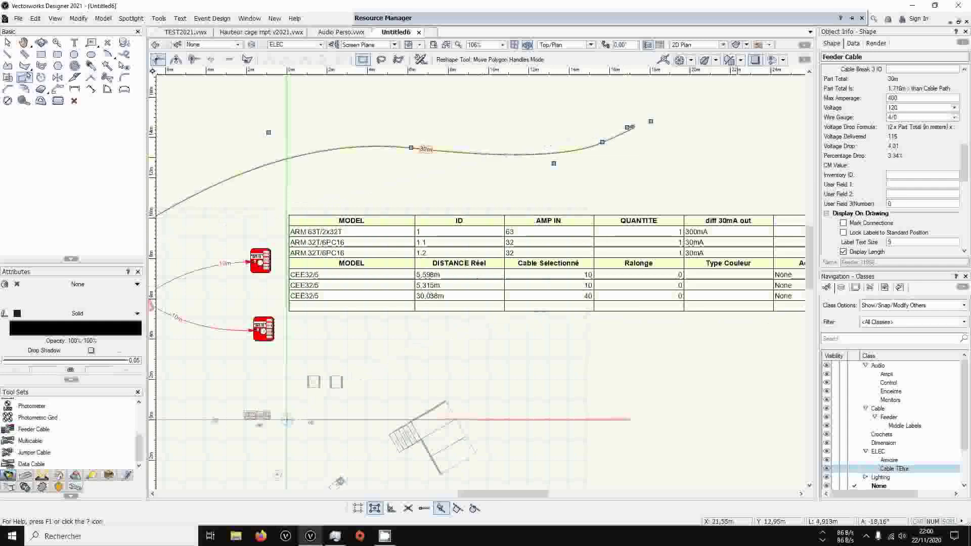
scroll(913, 149, up, 5)
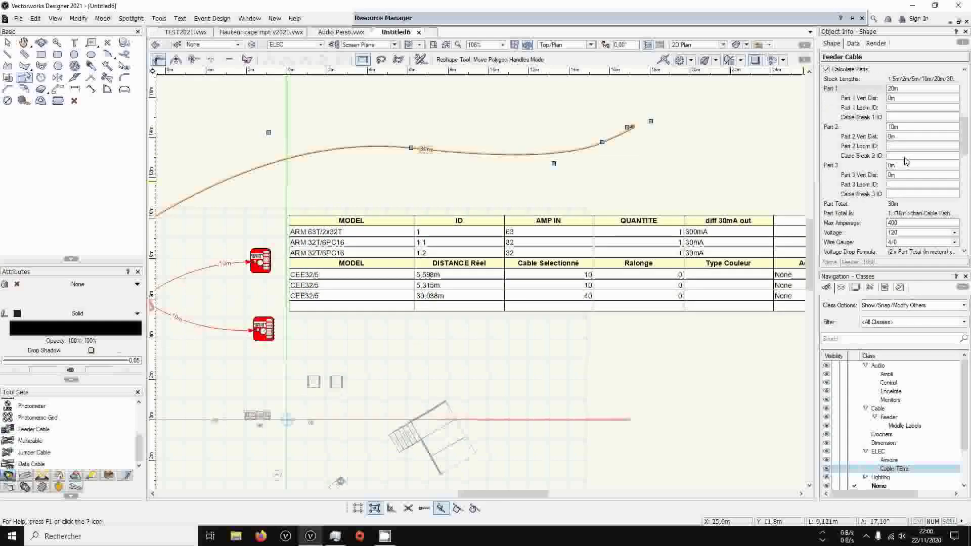
click(899, 130)
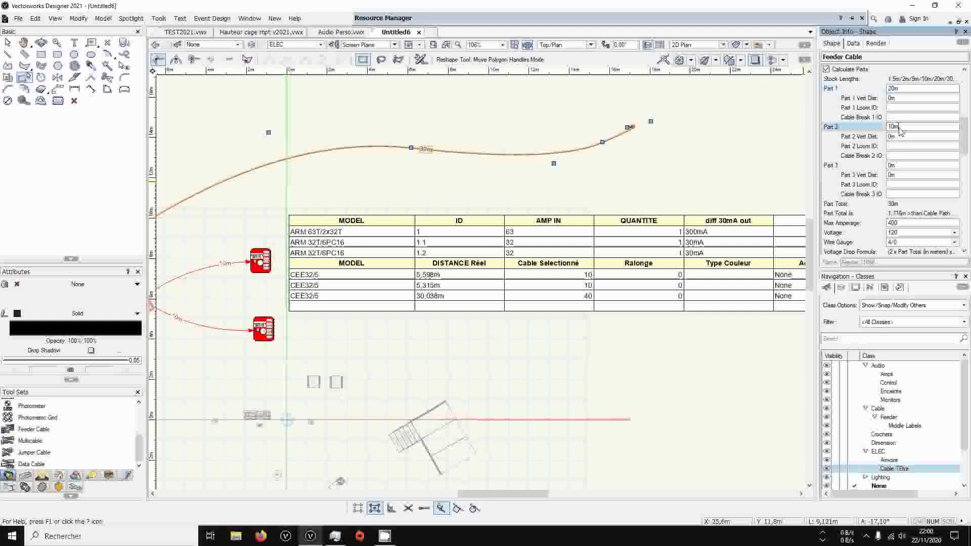
Recalculate the COUNT ELEC worksheet after the reshape, check the long cable's real distance, selected cable and Ralonge values, and close it
click(640, 291)
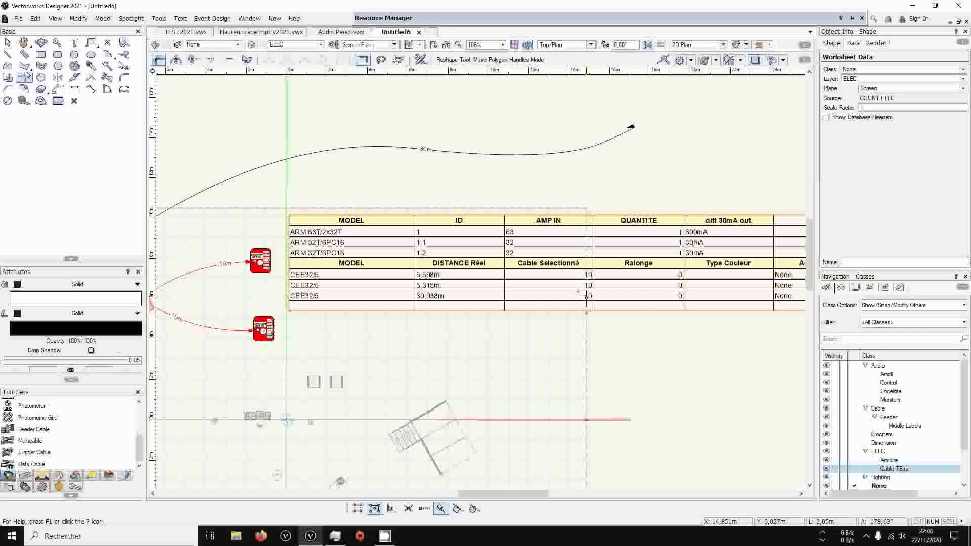
key(x)
click(615, 280)
double_click(615, 280)
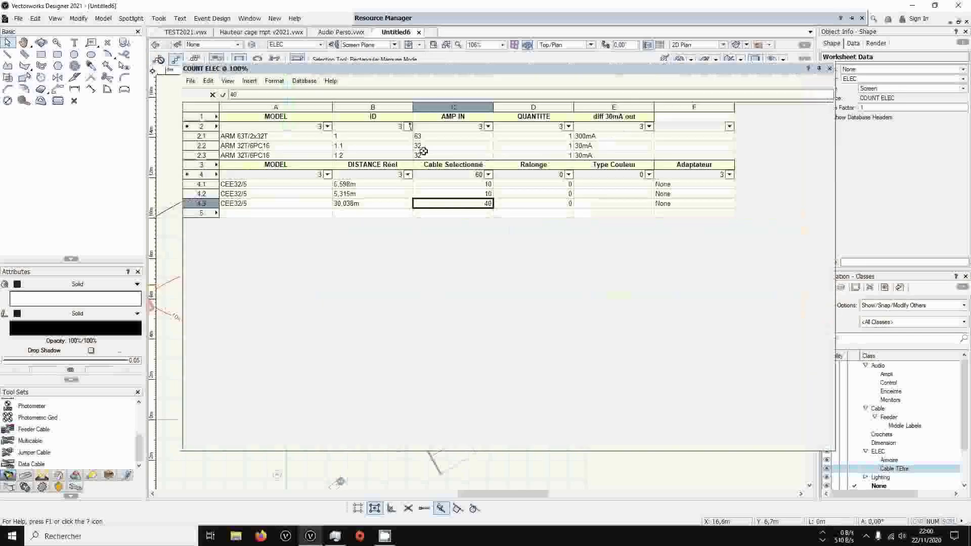
click(191, 81)
click(197, 96)
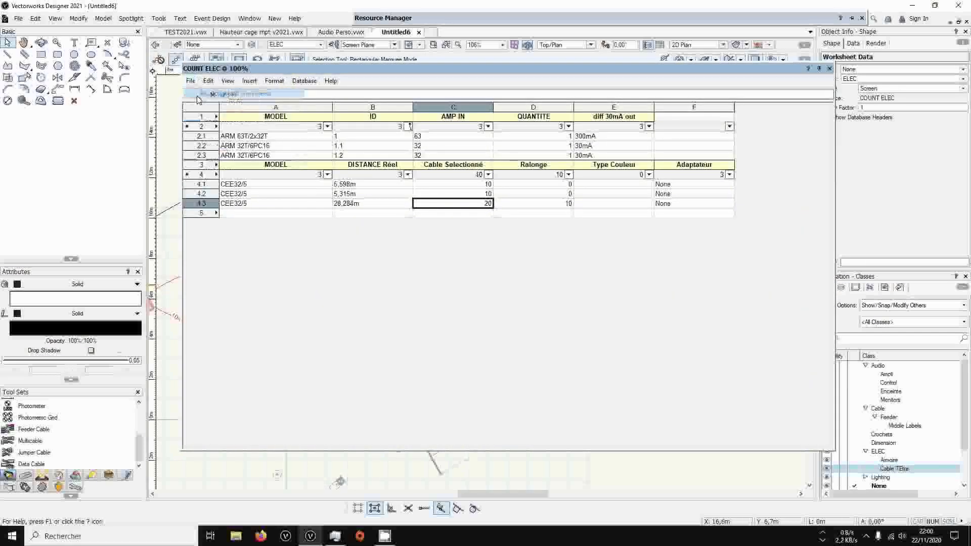
click(383, 203)
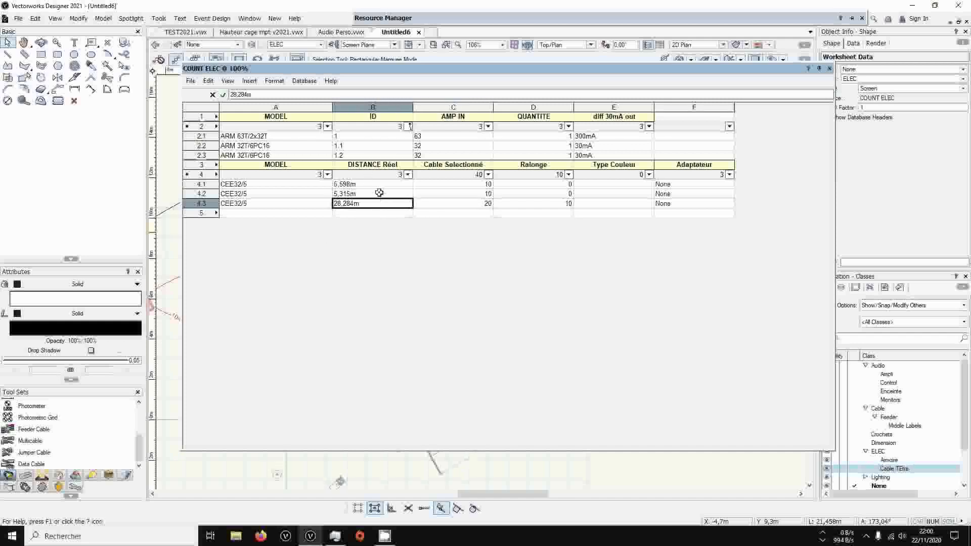
click(474, 206)
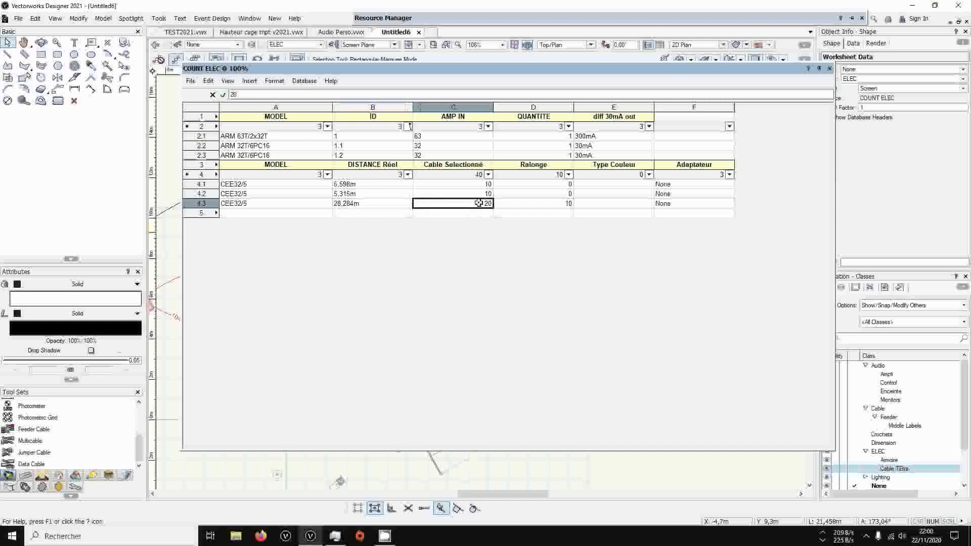
click(545, 204)
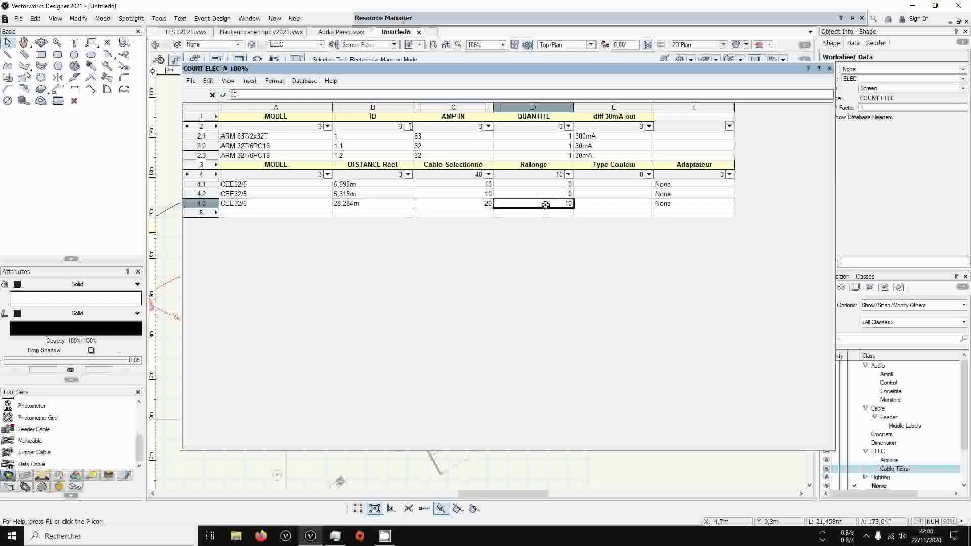
click(829, 69)
click(641, 173)
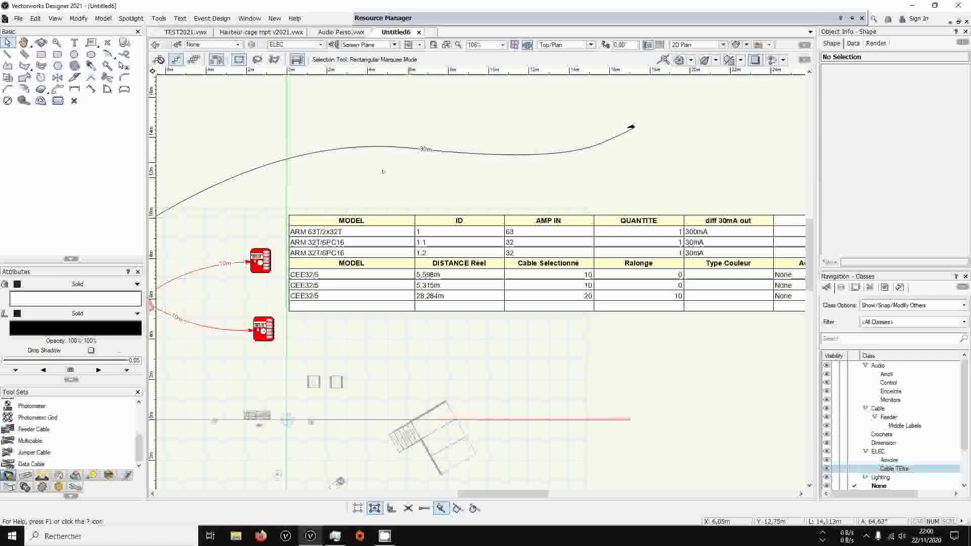
Set the adapter of the long feeder cable to CEE32-CEE63
middle_drag(269, 305, 519, 307)
click(676, 151)
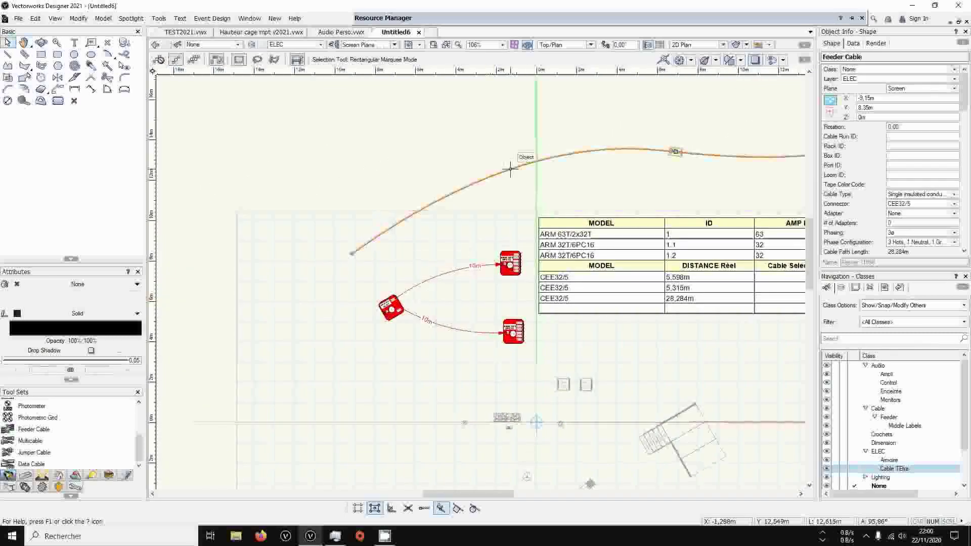
mouse_move(963, 106)
mouse_down()
mouse_move(963, 231)
mouse_move(961, 128)
mouse_up()
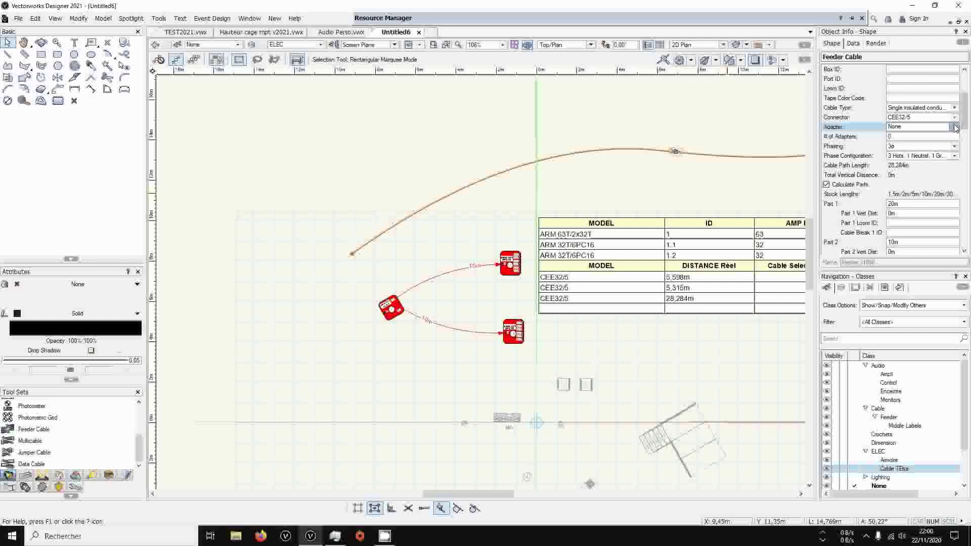
click(954, 127)
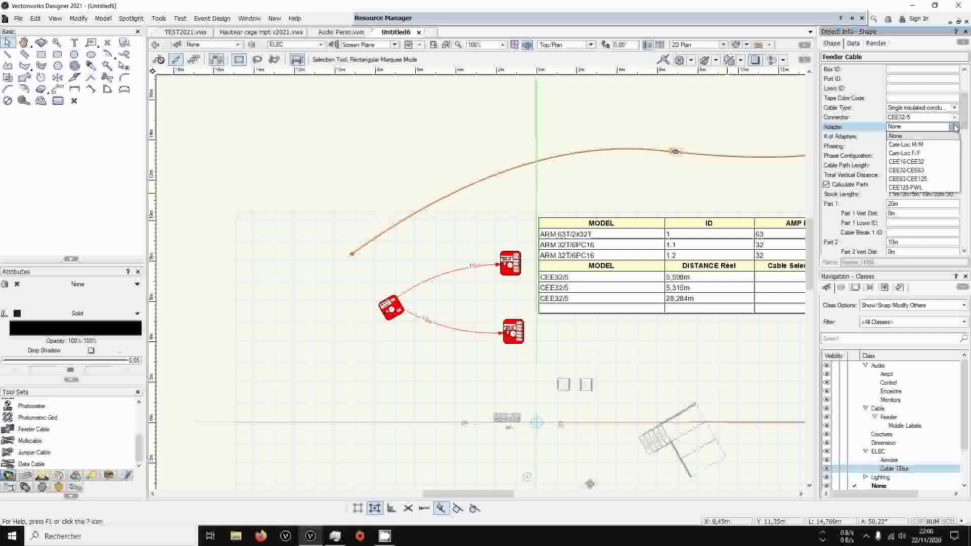
click(932, 171)
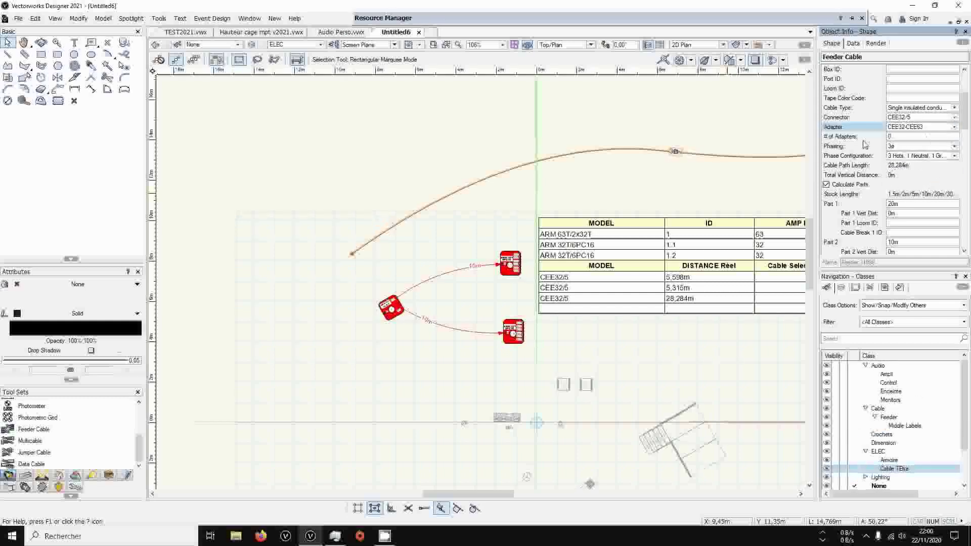
Recalculate the COUNT ELEC worksheet with the new adapter and check the long cable's Adaptateur cell
middle_drag(744, 168, 511, 196)
double_click(601, 280)
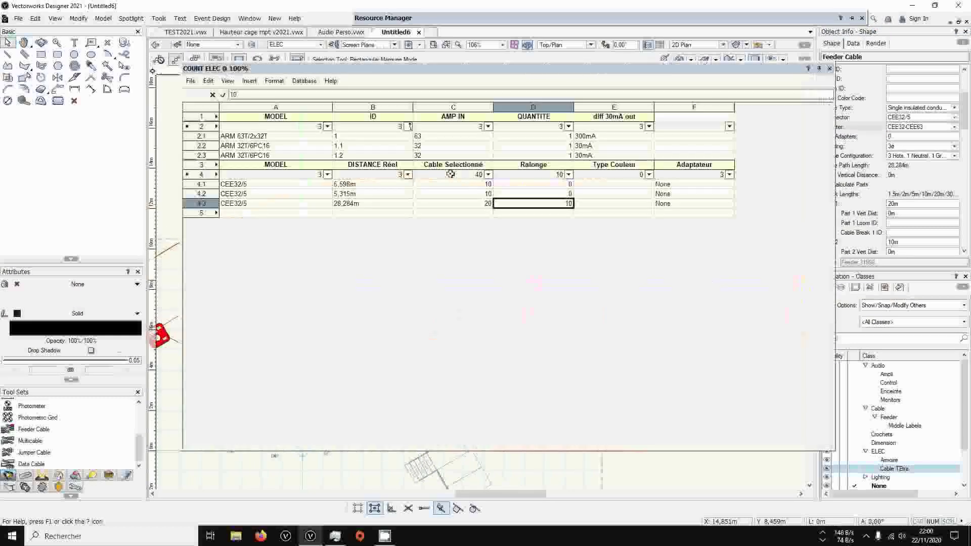
click(191, 81)
click(209, 94)
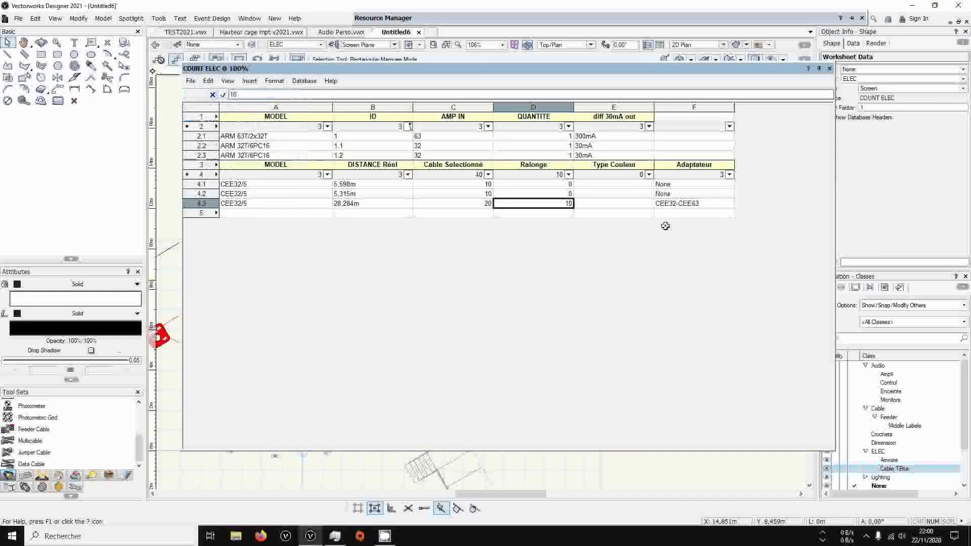
click(683, 201)
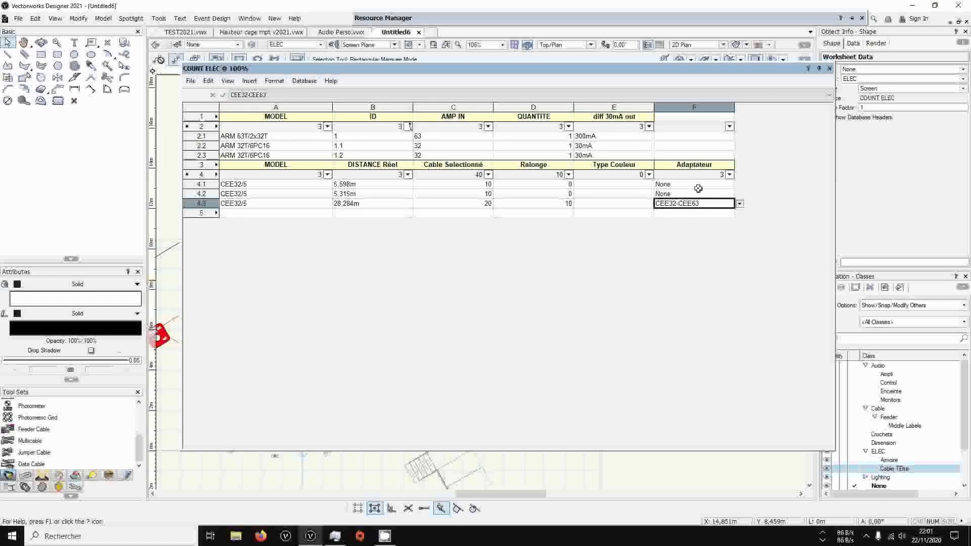
Close the COUNT ELEC worksheet and delete the long feeder cable from the drawing
click(830, 68)
click(529, 182)
key(Delete)
mouse_move(480, 209)
middle_down()
mouse_move(730, 206)
mouse_move(674, 213)
middle_up()
scroll(665, 207, down, 1)
middle_drag(587, 303, 527, 180)
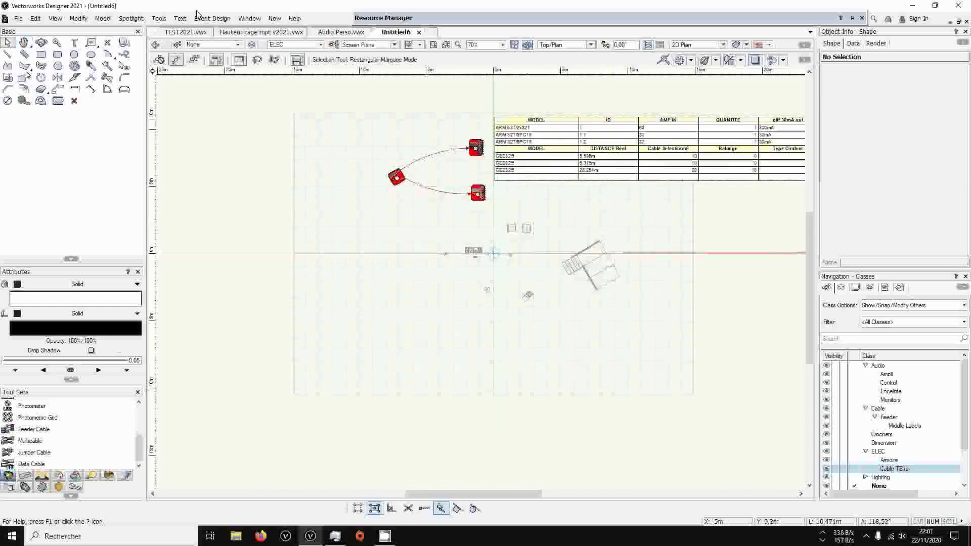
Find Stage Deck among the built-in plug-ins in the Plug-in Manager and open it for customization
click(158, 18)
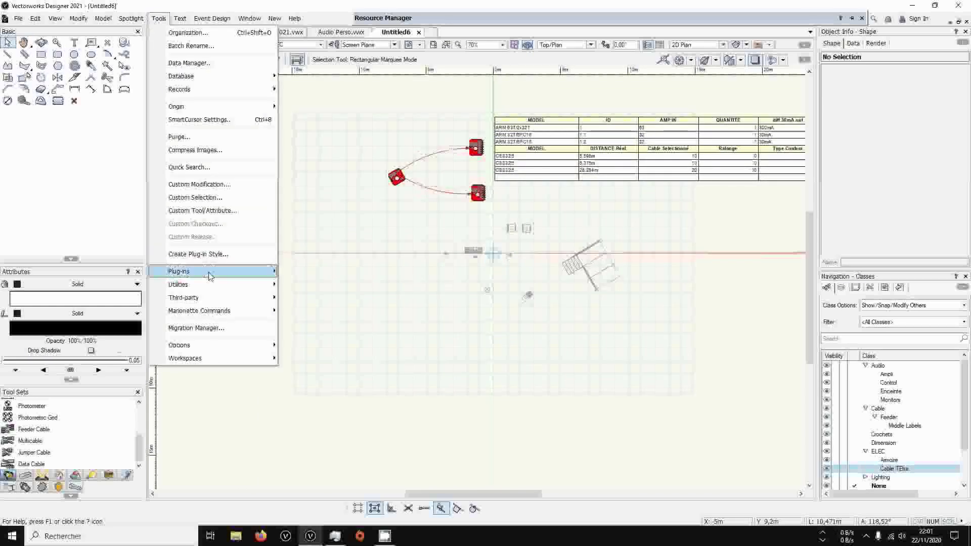
mouse_move(209, 276)
click(372, 276)
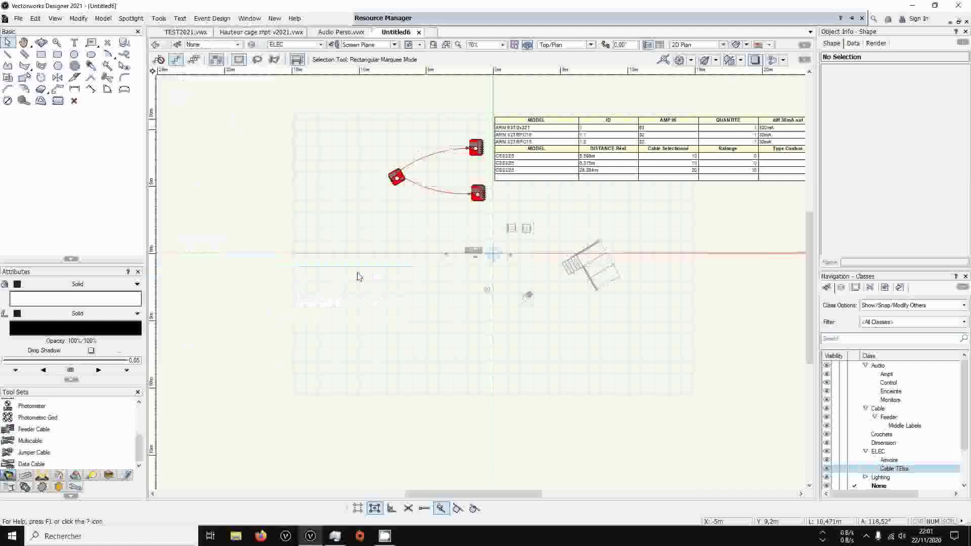
click(385, 182)
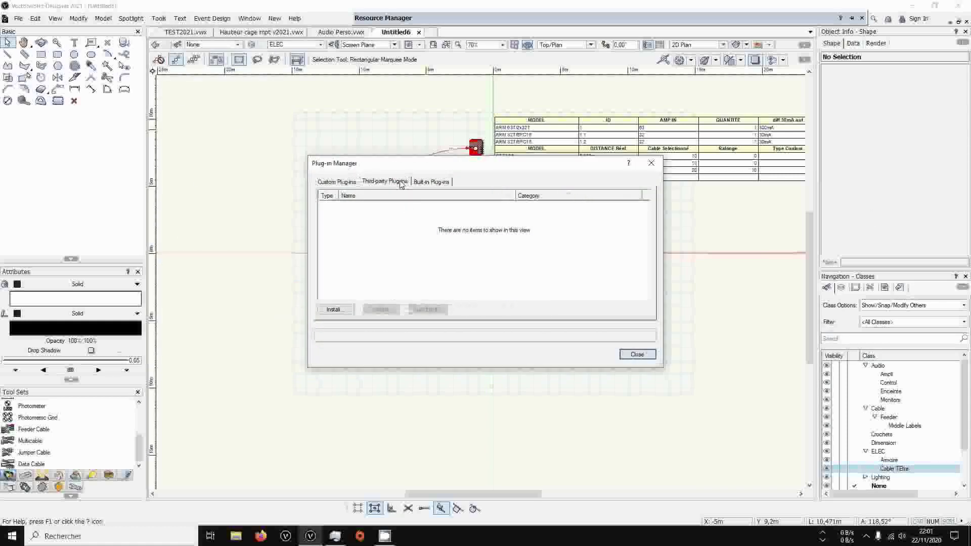
click(431, 181)
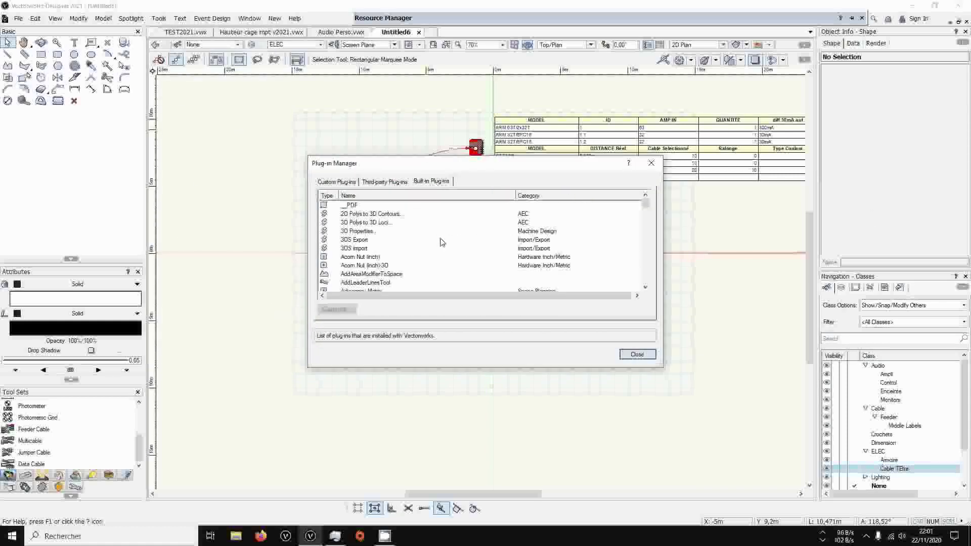
scroll(440, 243, down, 10)
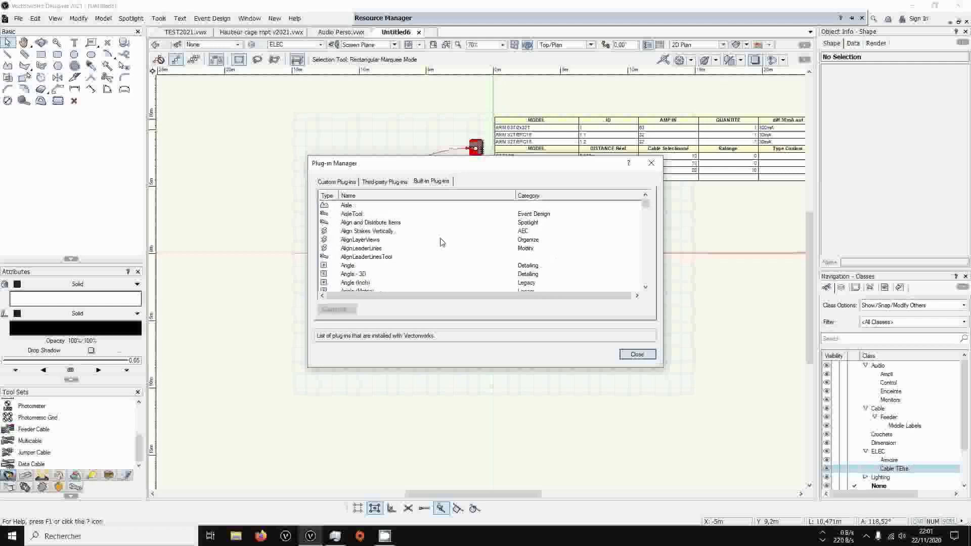
scroll(441, 243, down, 10)
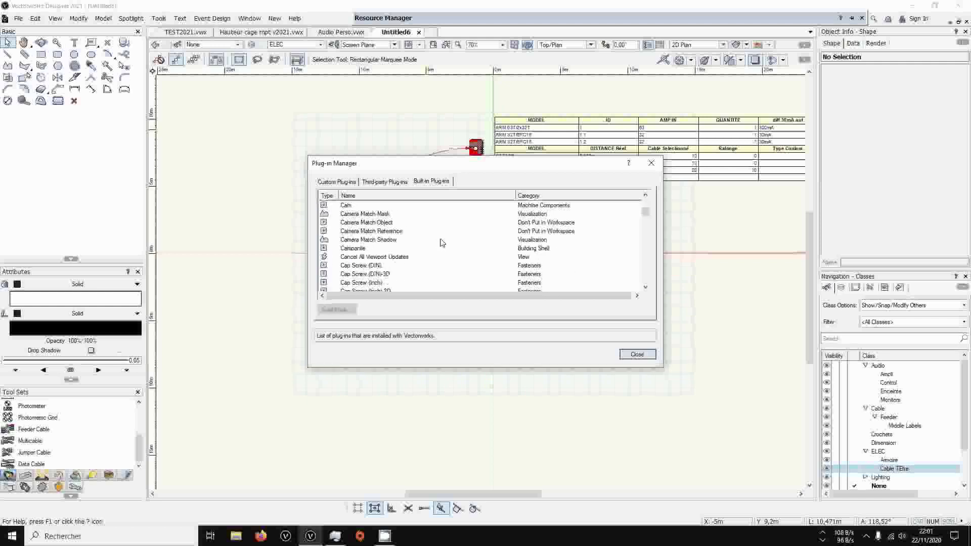
scroll(441, 243, down, 5)
drag(645, 215, 645, 266)
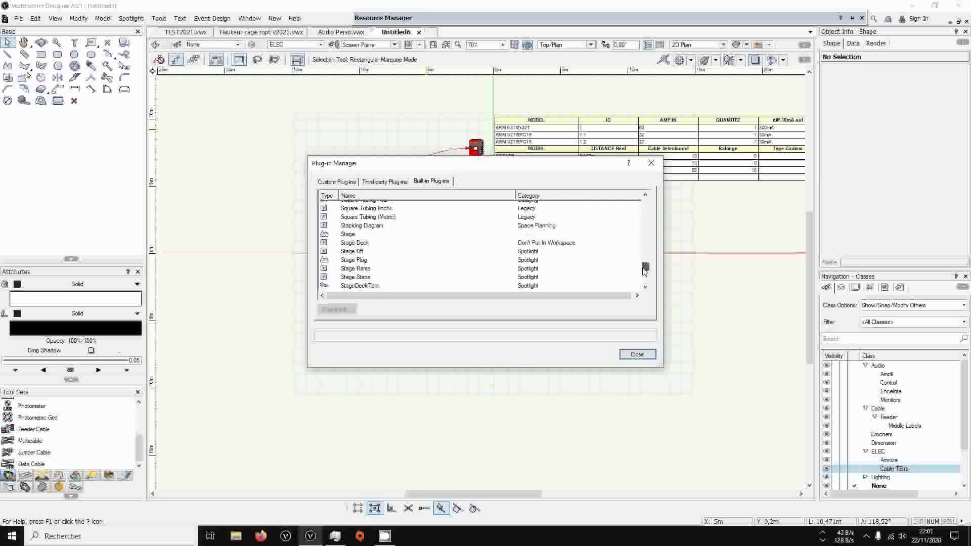
click(367, 244)
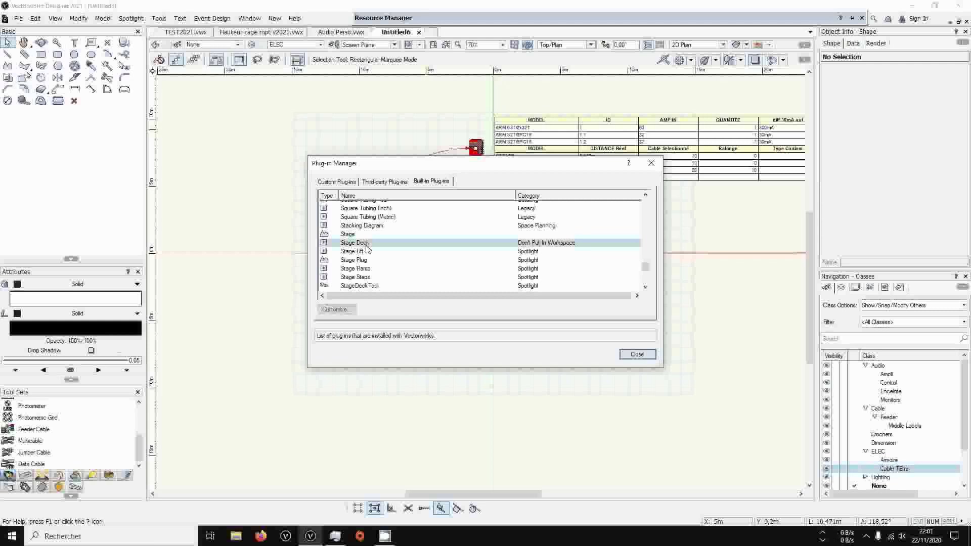
click(336, 309)
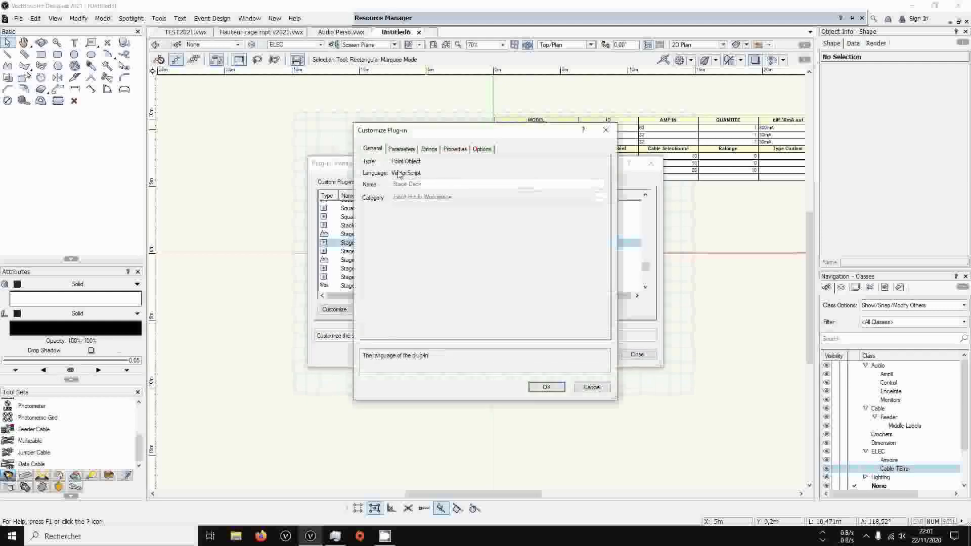
Set the metric default of the Stage Deck plug-in's Height parameter to 1000mm
click(401, 149)
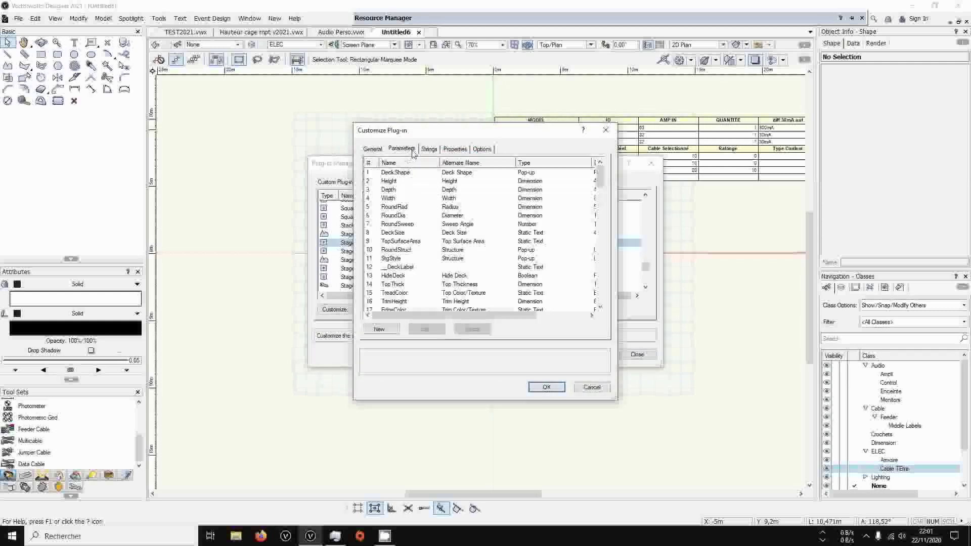
drag(460, 314, 589, 305)
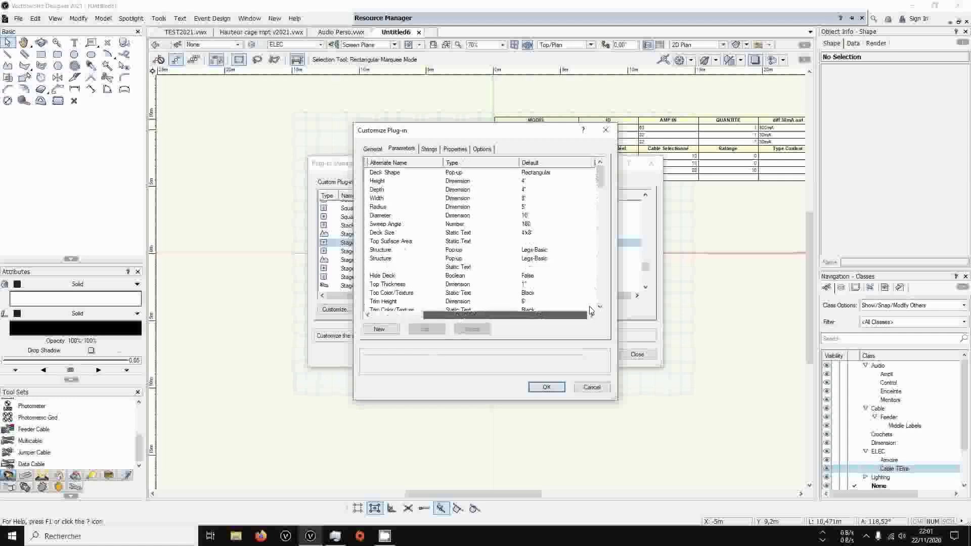
click(528, 181)
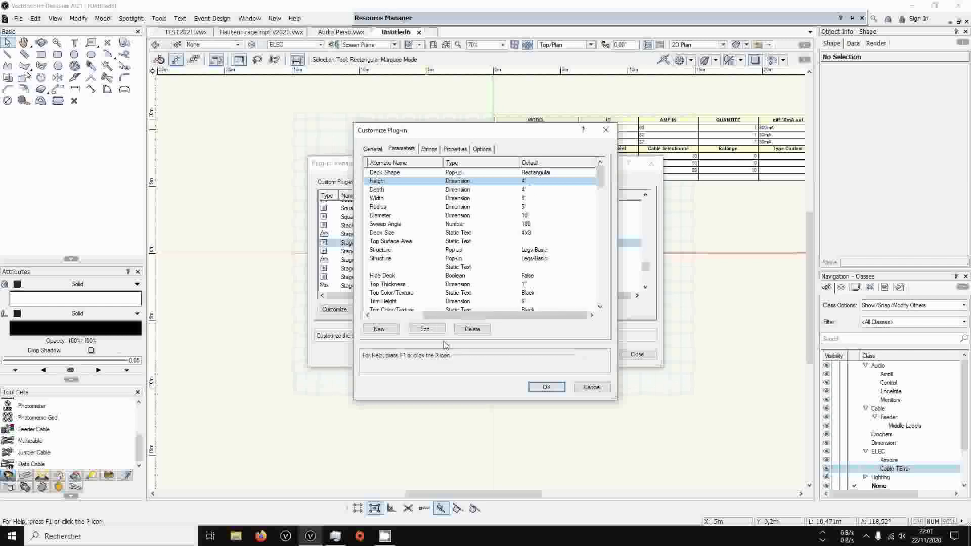
click(425, 329)
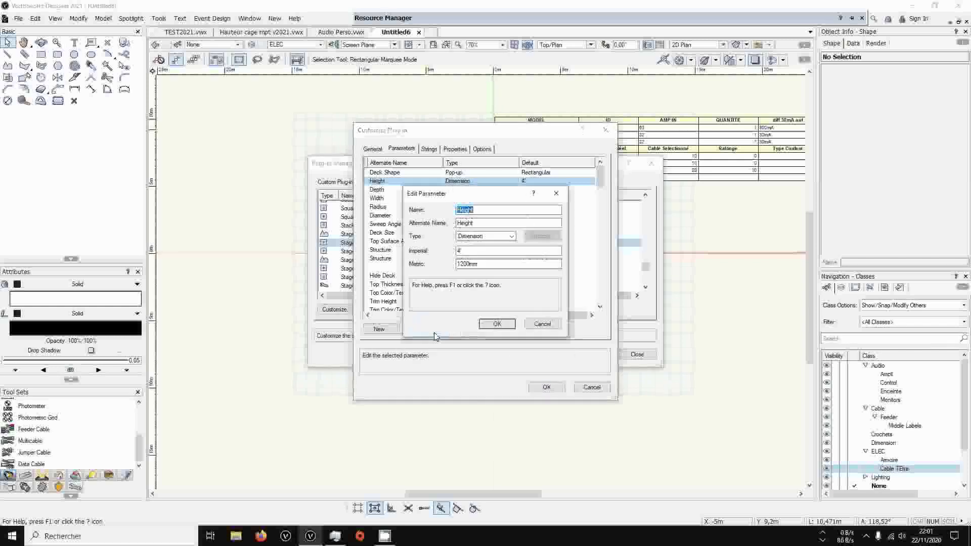
click(462, 263)
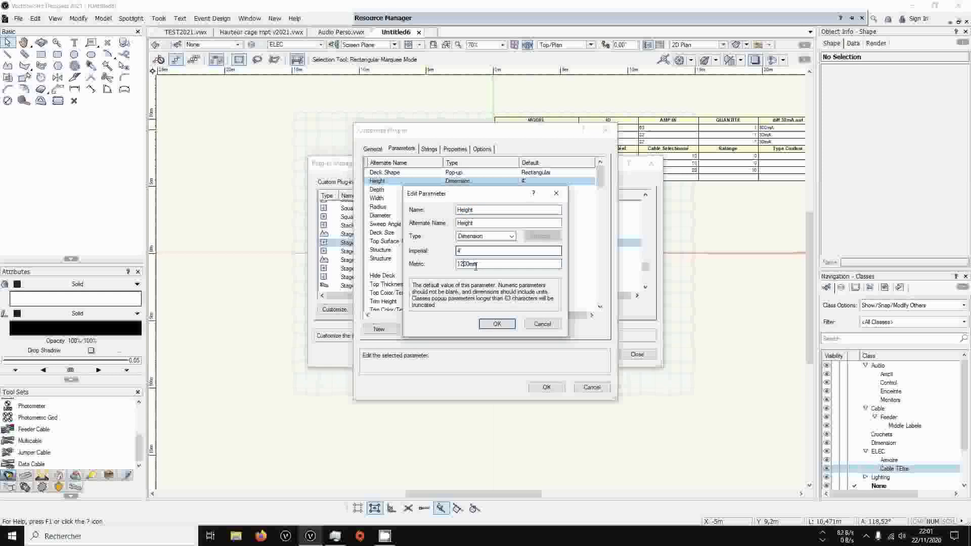
drag(470, 264, 456, 263)
click(459, 264)
click(507, 325)
Recheck the Height parameter's metric default, accept the Stage Deck customization and close the Plug-in Manager with its update notice
click(471, 174)
click(472, 182)
click(424, 328)
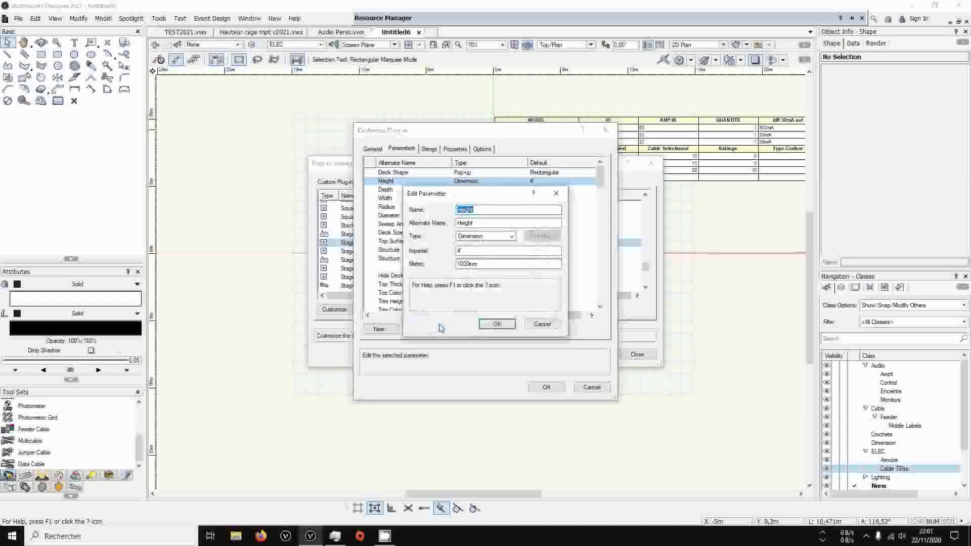
click(496, 324)
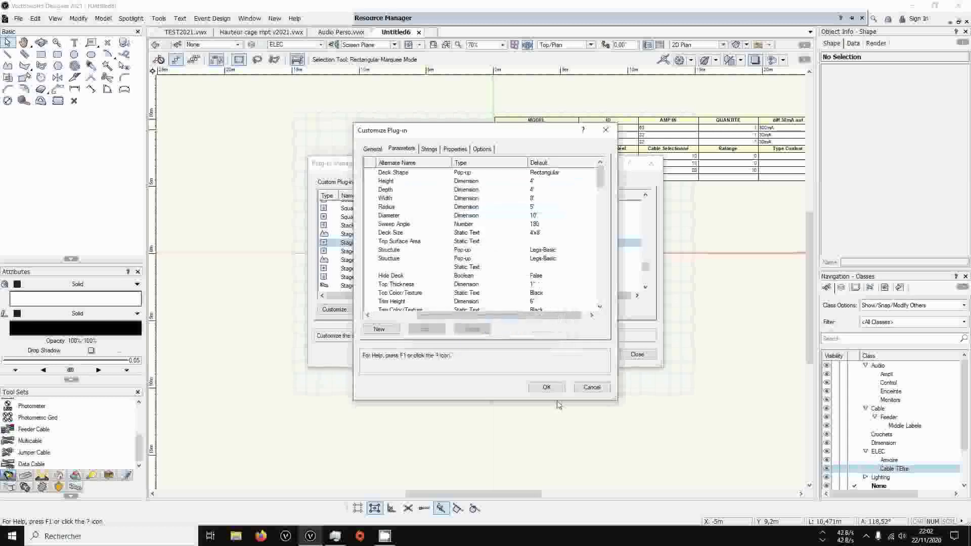
click(548, 387)
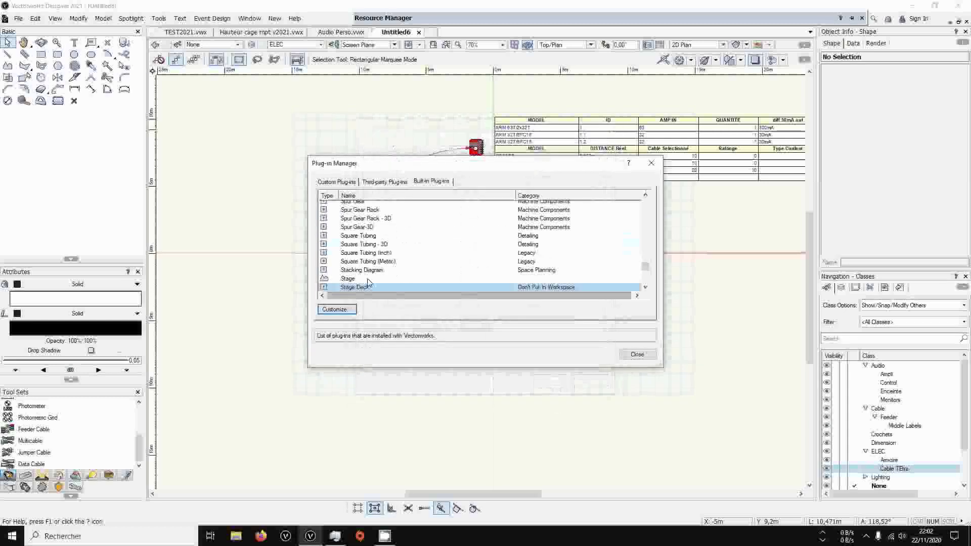
click(637, 354)
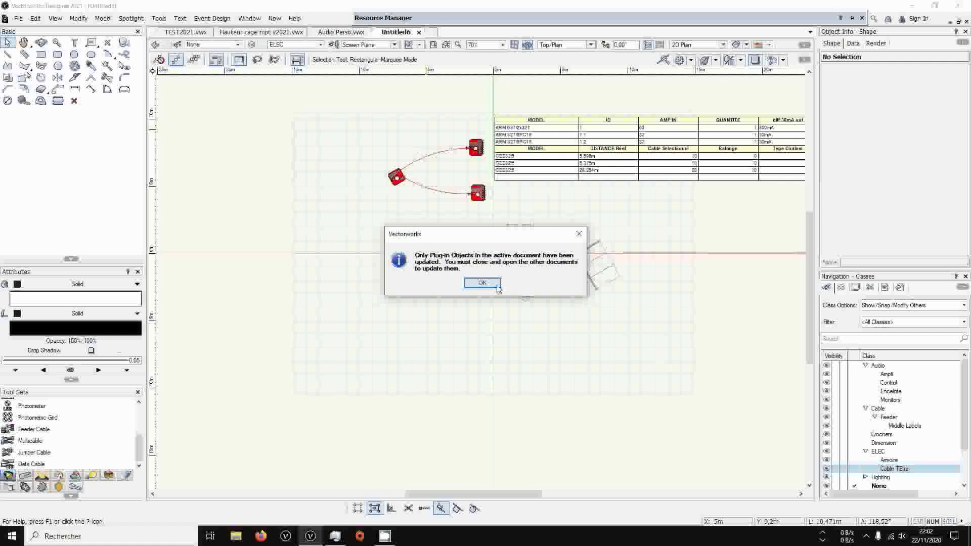
drag(465, 233, 647, 371)
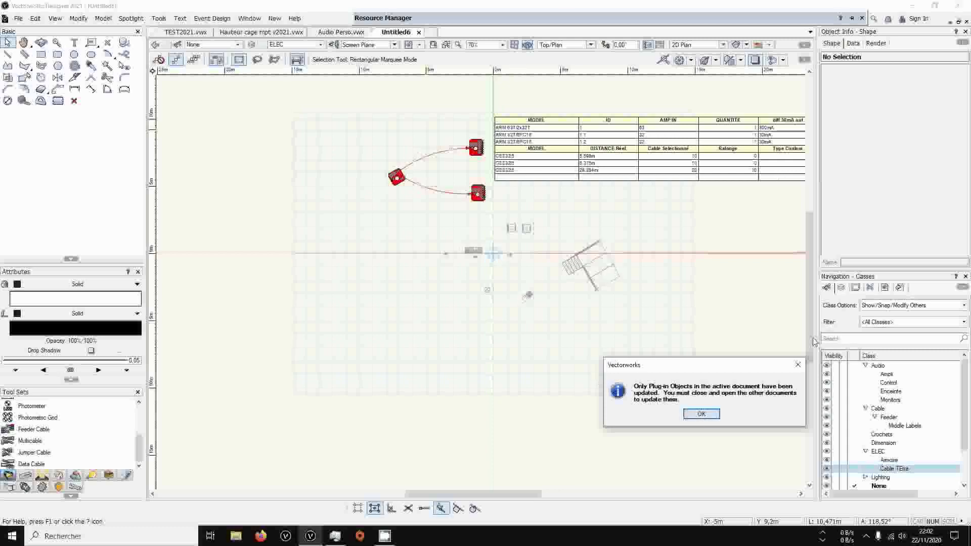
click(701, 419)
Place an unrotated Stage Deck in the drawing at about X 10.95 m, Y 0.25 m
click(521, 157)
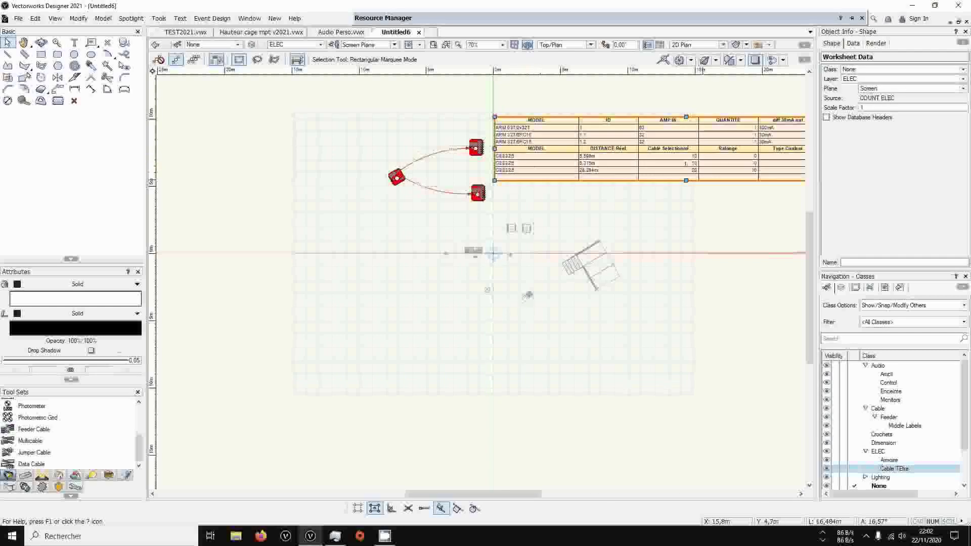
middle_drag(732, 198, 625, 243)
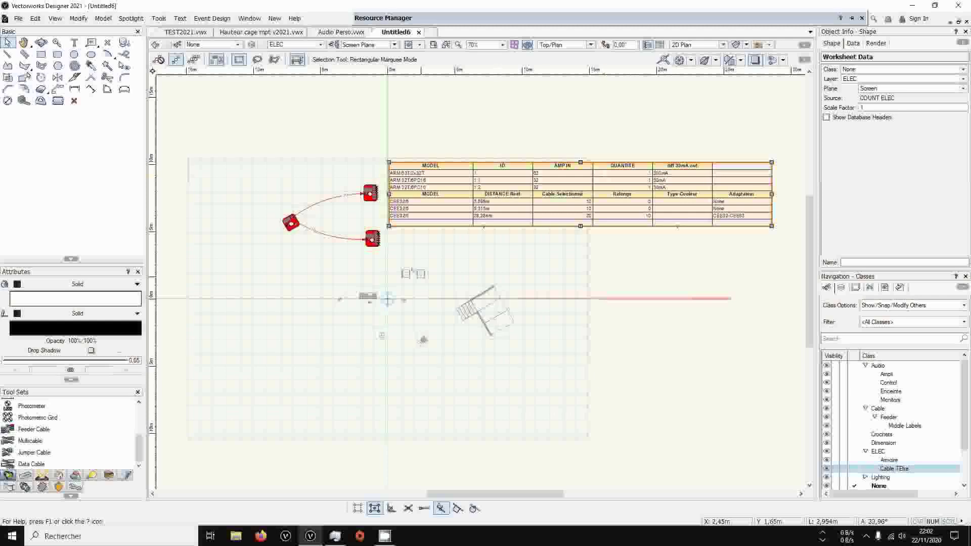
mouse_move(361, 275)
middle_down()
mouse_move(475, 258)
mouse_move(395, 262)
middle_up()
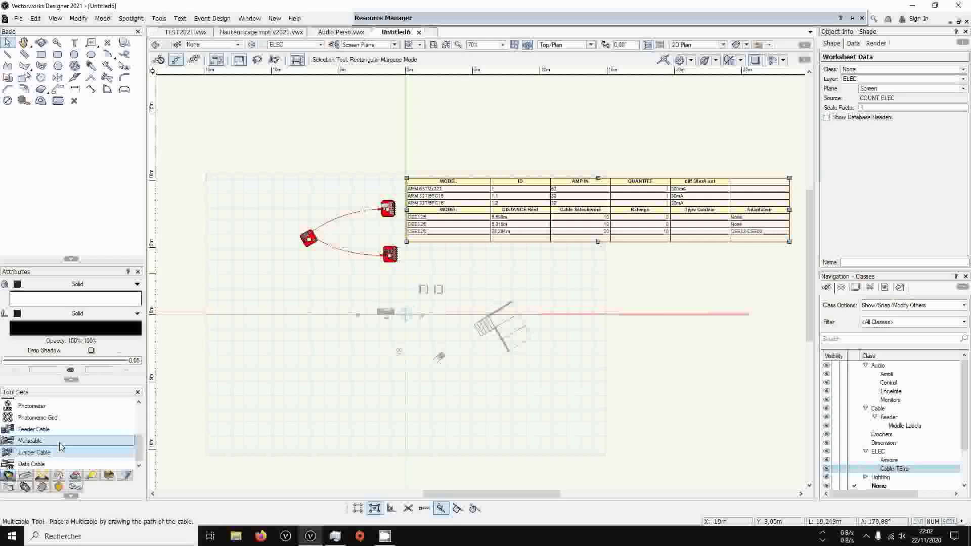
scroll(43, 453, up, 5)
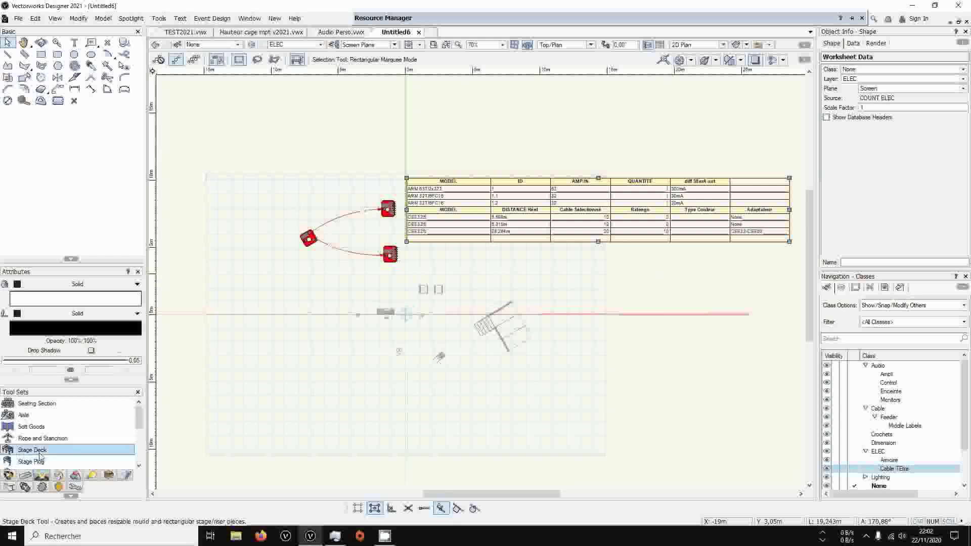
click(36, 450)
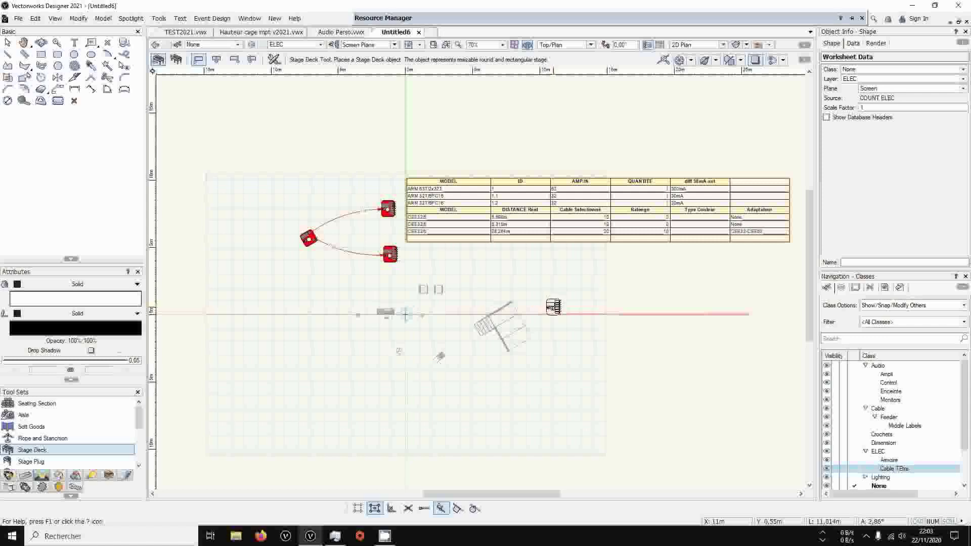
click(553, 311)
click(556, 311)
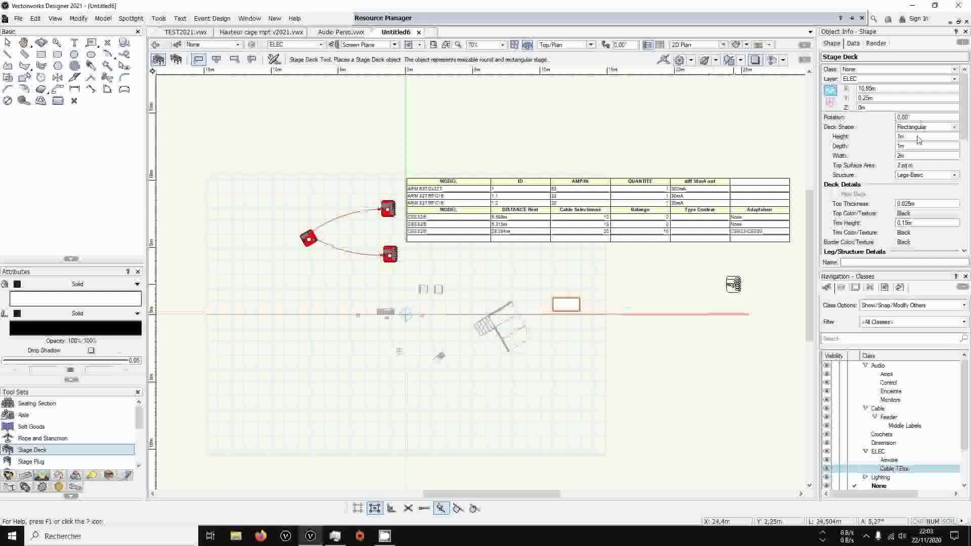
Examine the placed Stage Deck's height, depth, width, deck shape options and leg settings
click(914, 138)
click(911, 147)
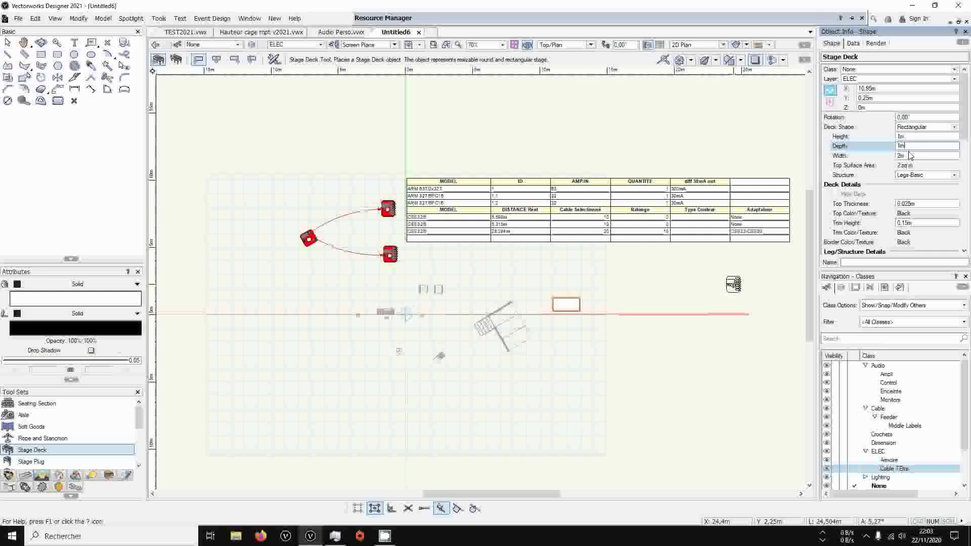
click(909, 155)
click(915, 127)
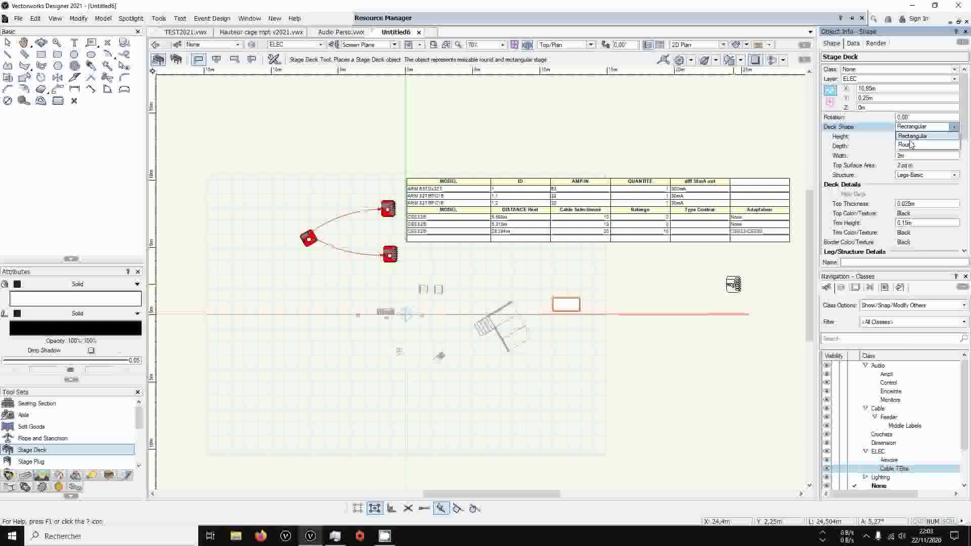
click(913, 155)
click(908, 147)
click(901, 156)
scroll(907, 172, down, 3)
click(914, 183)
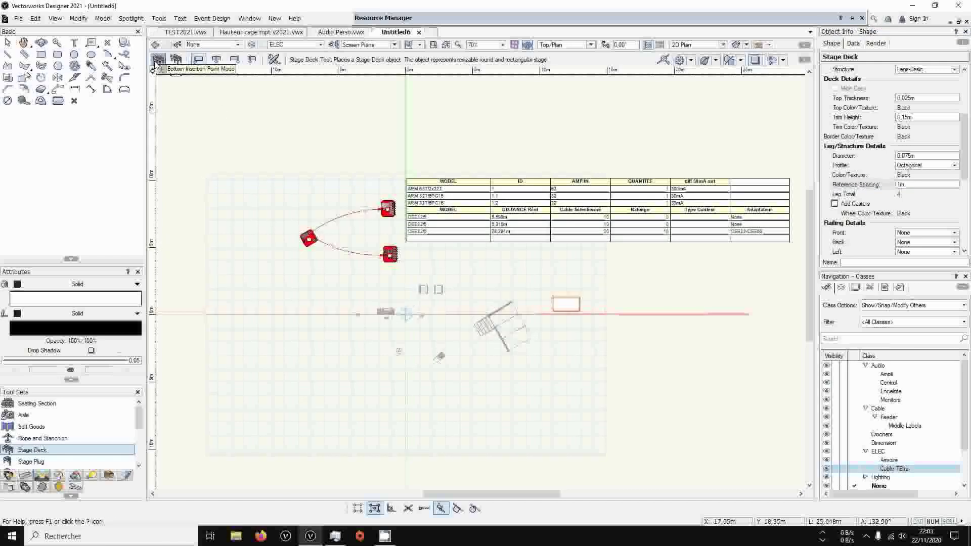
Place a second Stage Deck at about X -5.55 m, Y -2.15 m, rotated about -9.21°, and compare both decks' dimensions
click(317, 343)
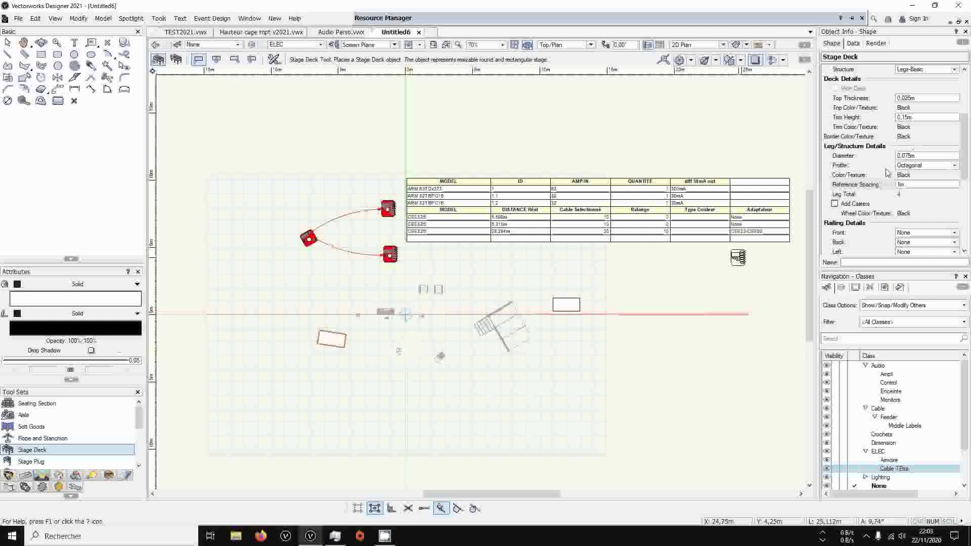
scroll(887, 173, up, 4)
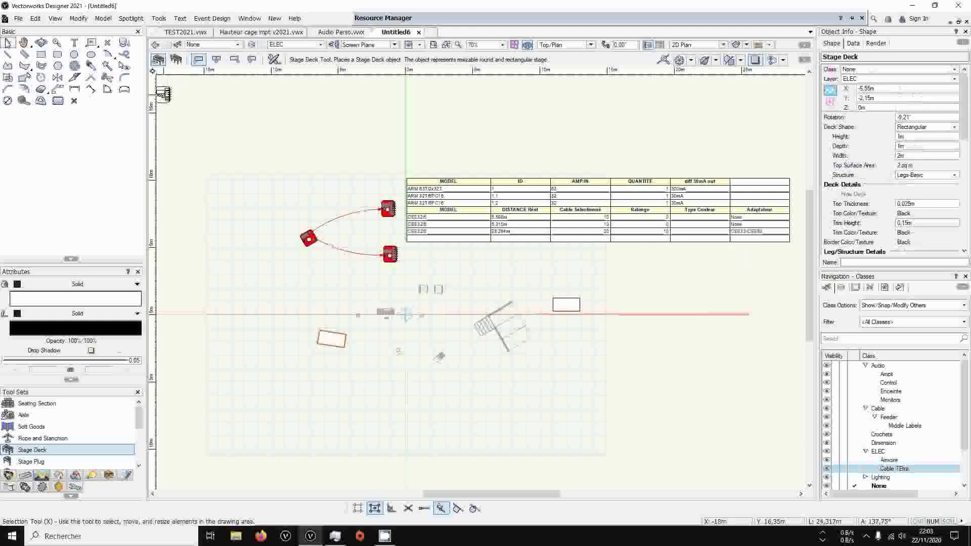
click(8, 42)
click(573, 311)
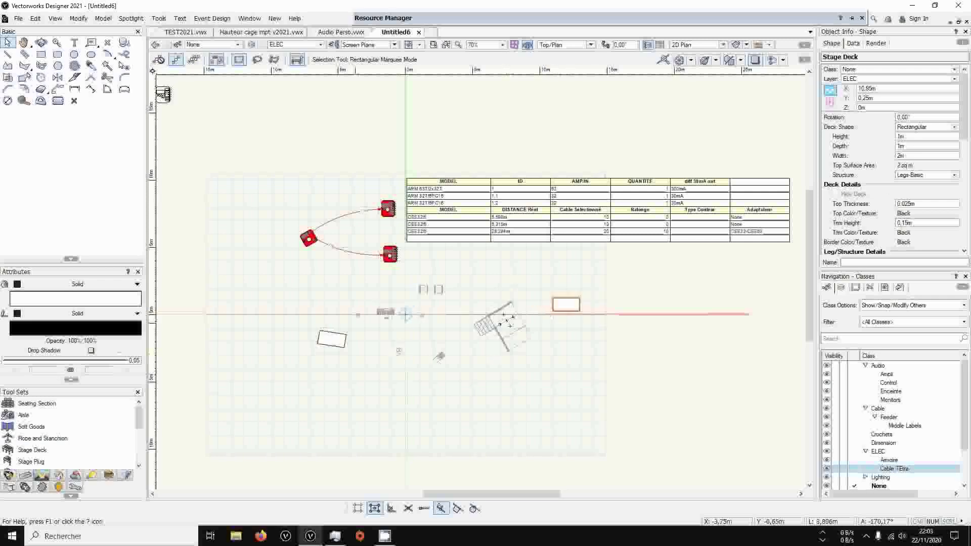
Delete both Stage Decks from the drawing
drag(332, 347, 568, 338)
key(Delete)
click(553, 297)
key(Delete)
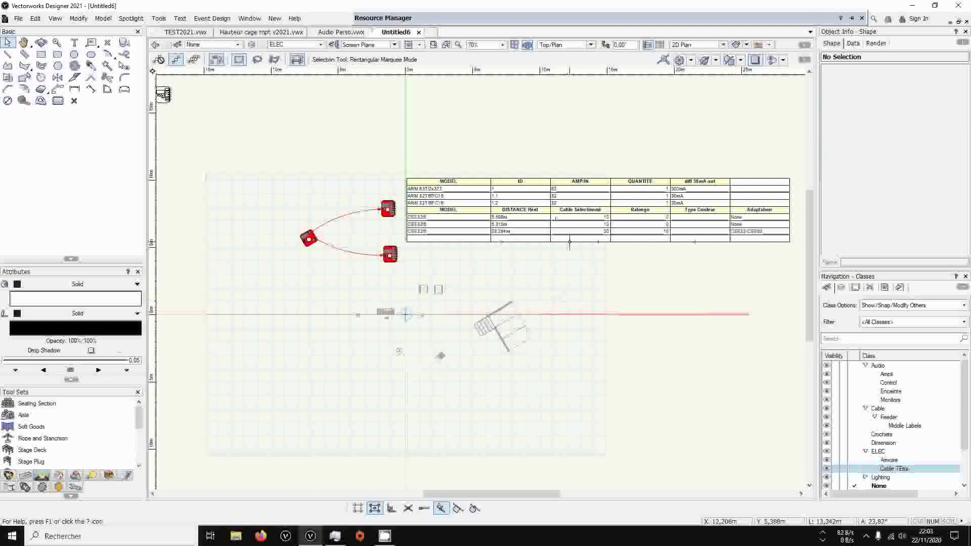
Move the COUNT ELEC worksheet image above the power cabinets, over the upper edge of the grid
drag(599, 210, 428, 157)
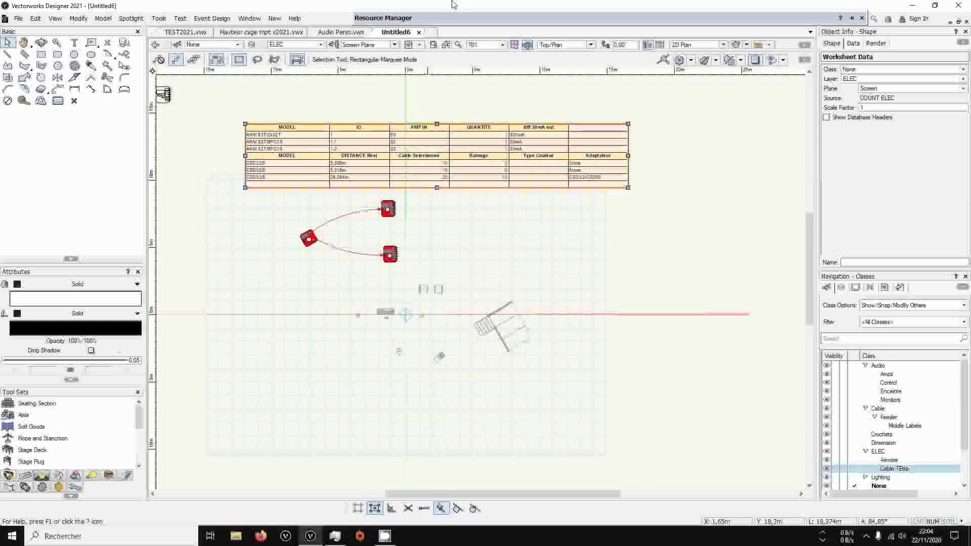
mouse_move(449, 21)
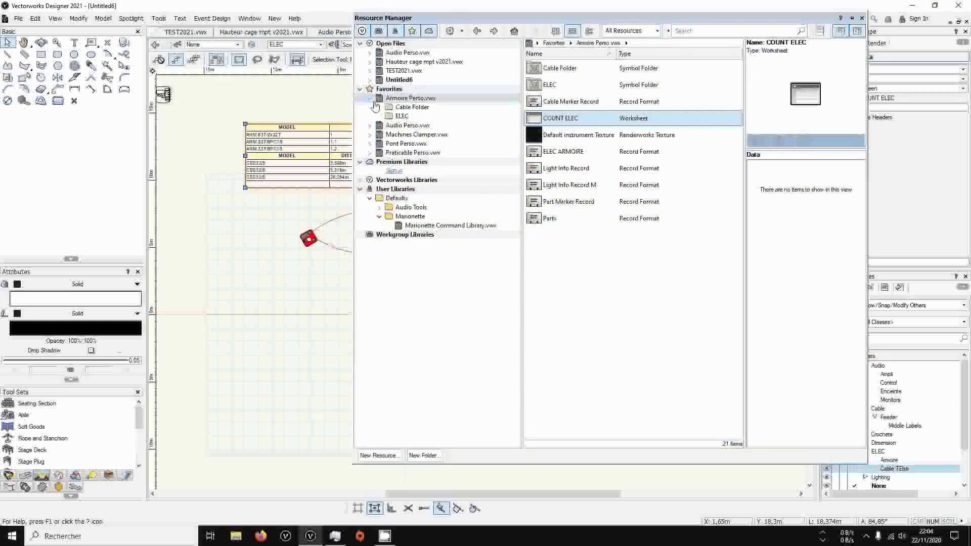
double_click(420, 98)
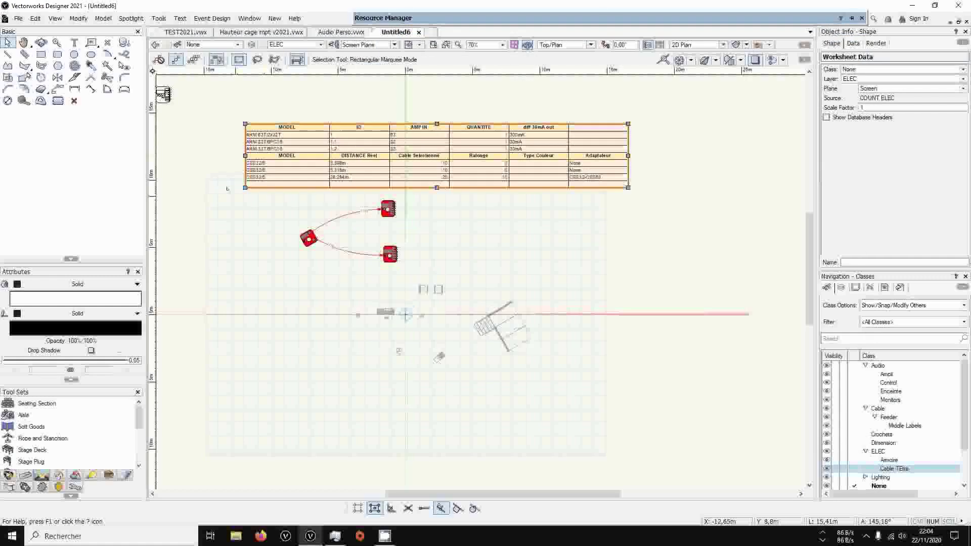
Make Scene the active design layer
click(842, 288)
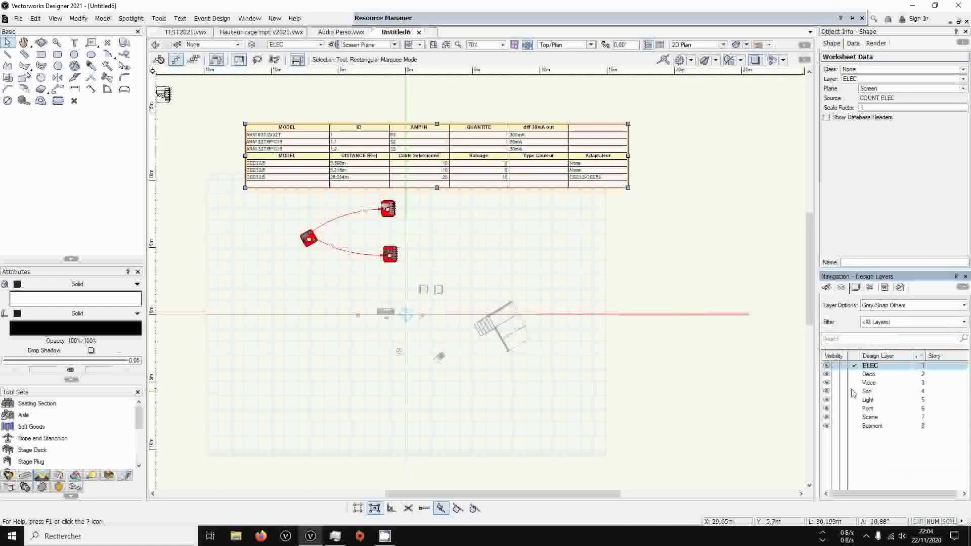
click(854, 409)
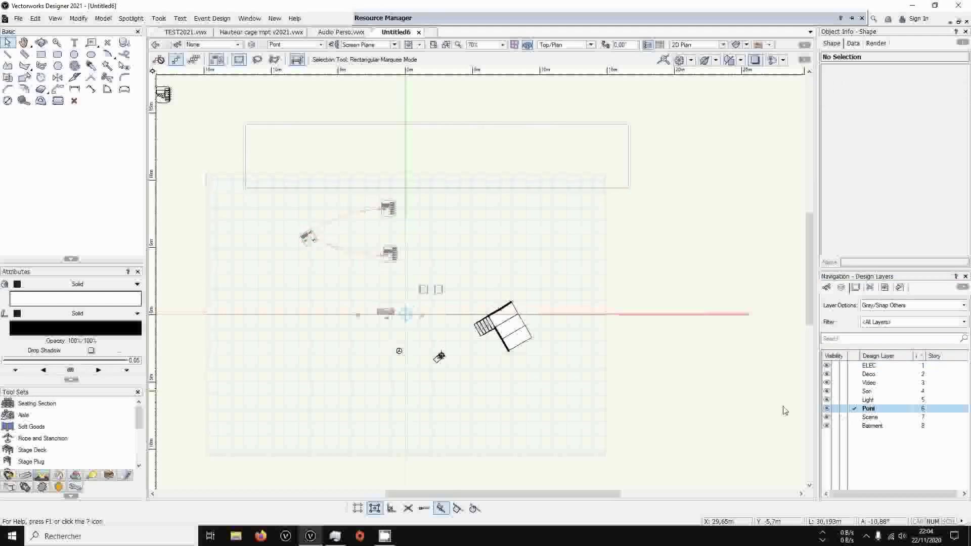
click(854, 418)
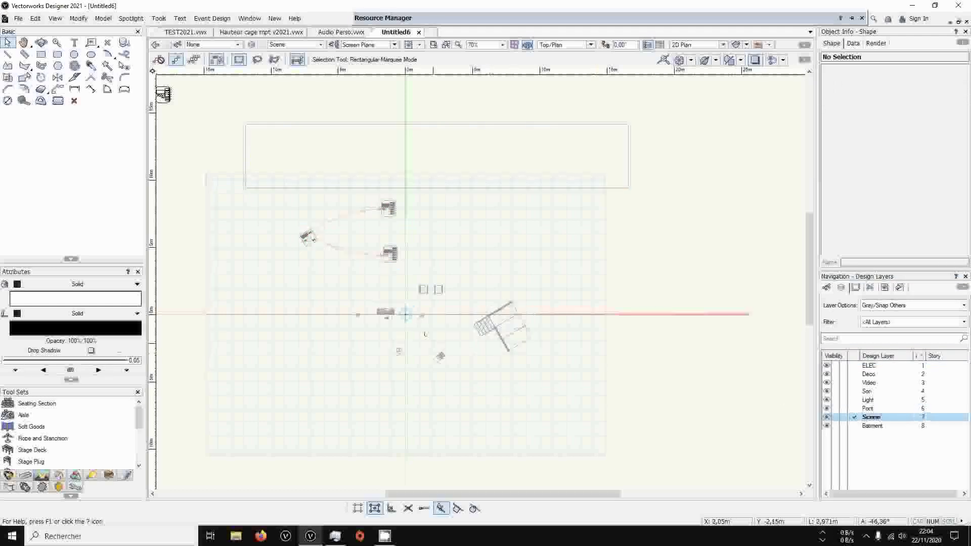
middle_drag(470, 293, 475, 245)
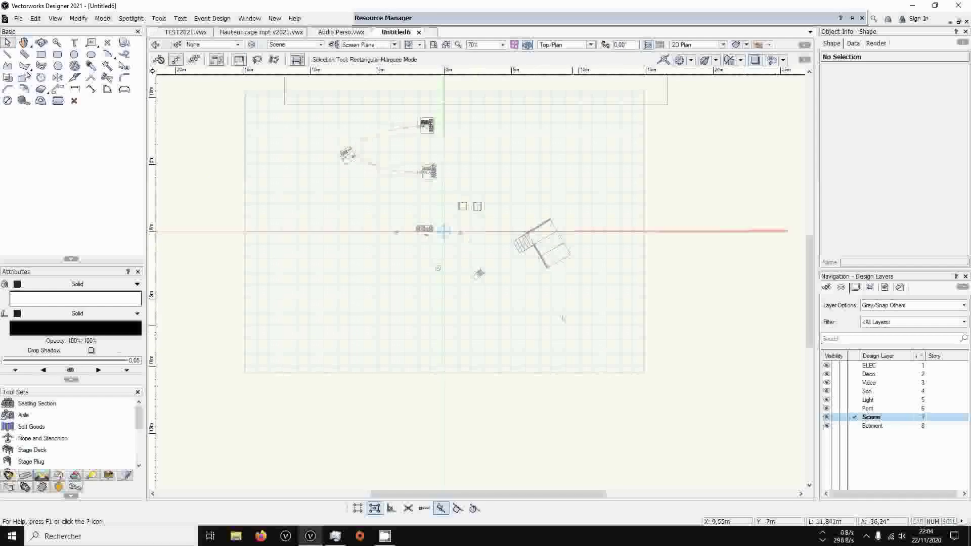
Start the Truss tool, search the truss symbols for h30v and choose Truss Straight Prolyte H30V-100
click(24, 475)
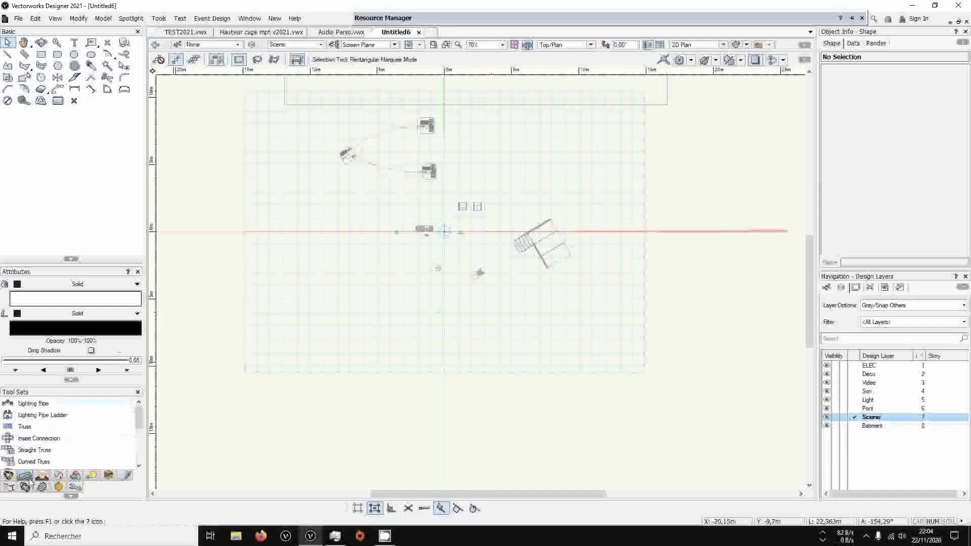
click(30, 426)
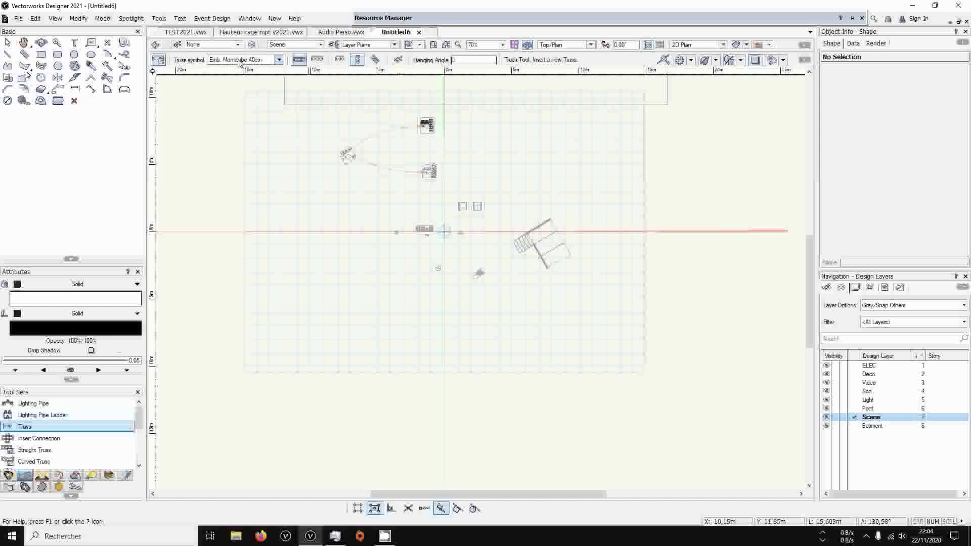
click(255, 60)
click(471, 74)
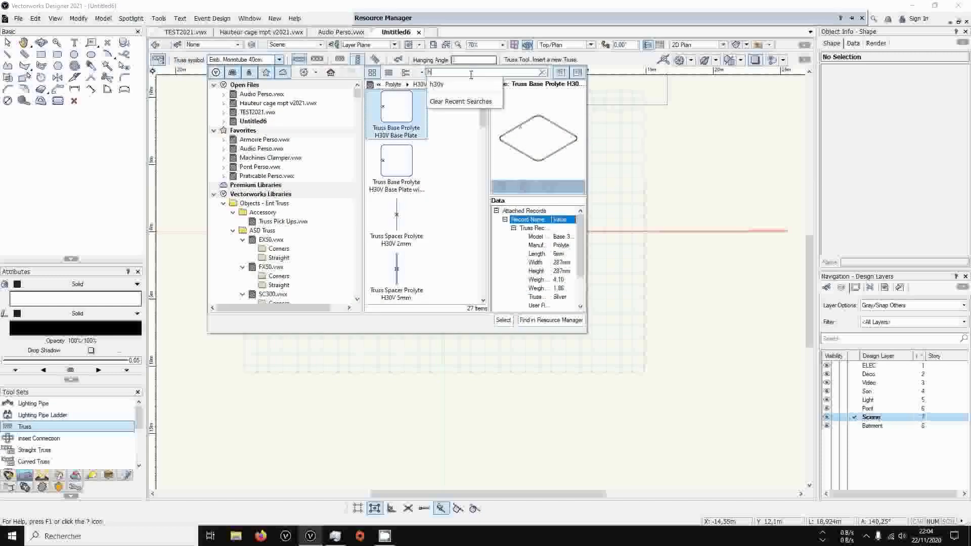
text(h30v)
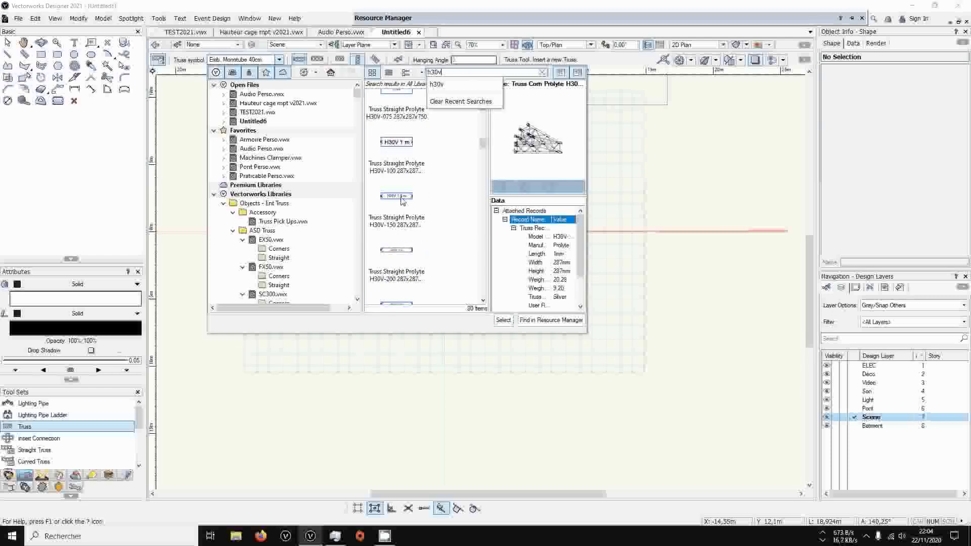
double_click(453, 185)
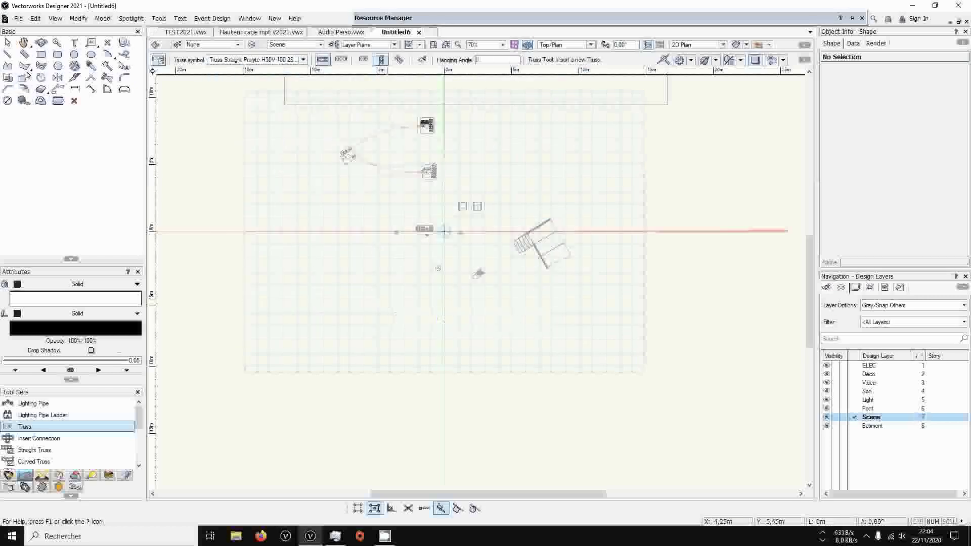
Insert an upright H30V-100 truss at about X -5.8 m, Y -5.5 m and three horizontal ones end to end starting at about X -3.74 m, Y -5.58 m
click(369, 304)
scroll(380, 306, up, 3)
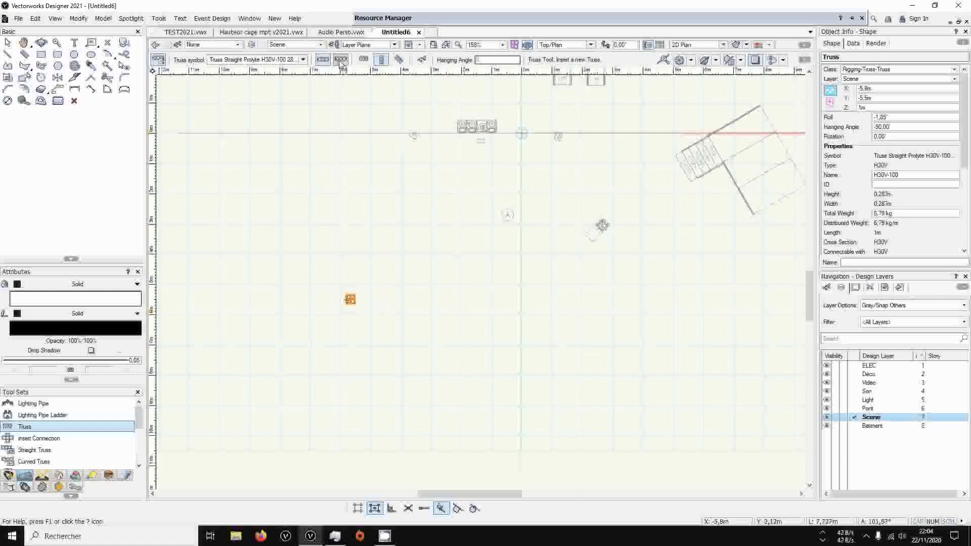
click(363, 59)
click(408, 302)
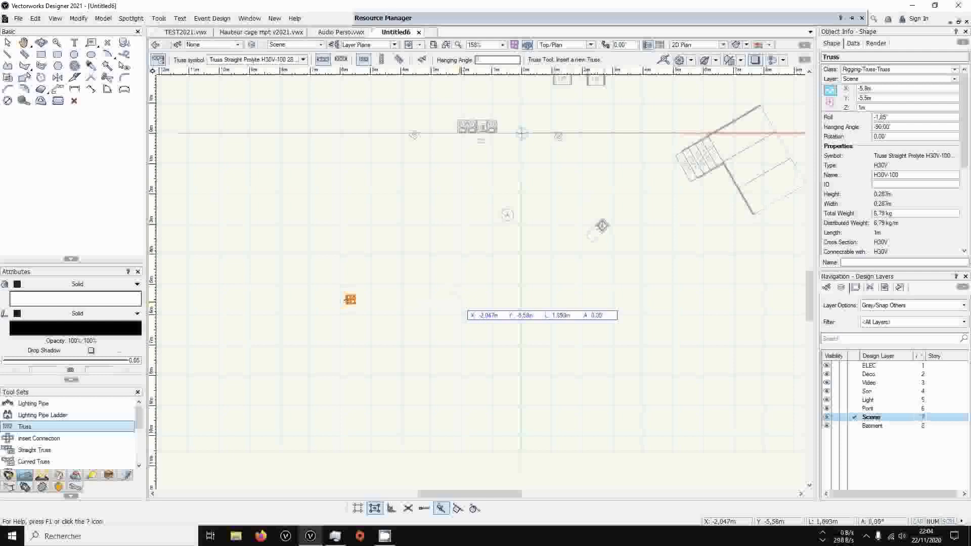
click(459, 302)
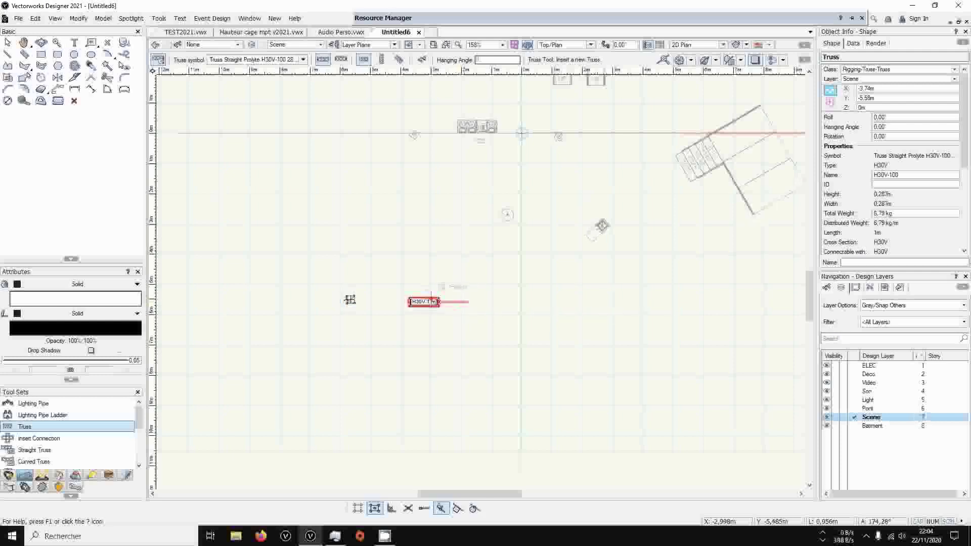
click(470, 302)
click(500, 302)
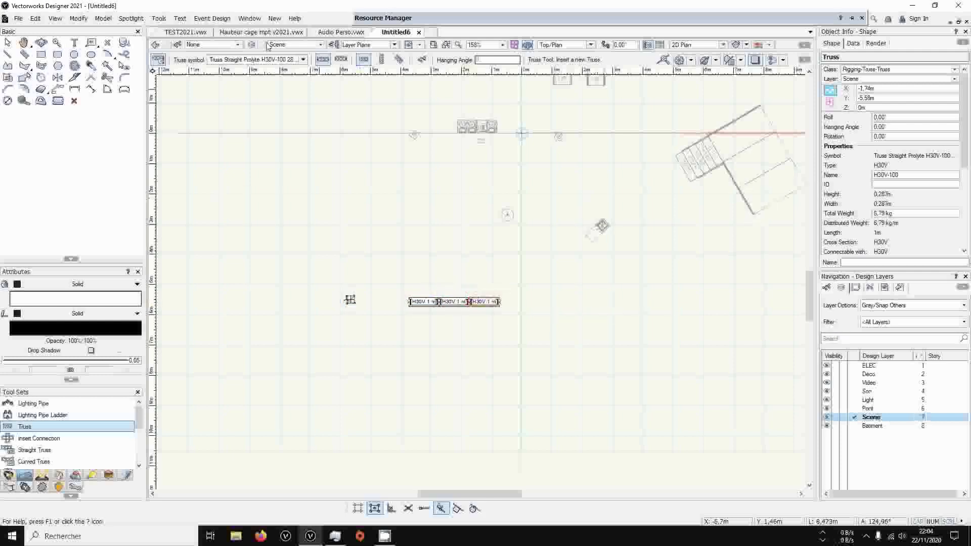
Switch the truss symbol to Prolyte H30V-200 and attach one piece to each end of the horizontal row
click(303, 60)
scroll(433, 272, down, 5)
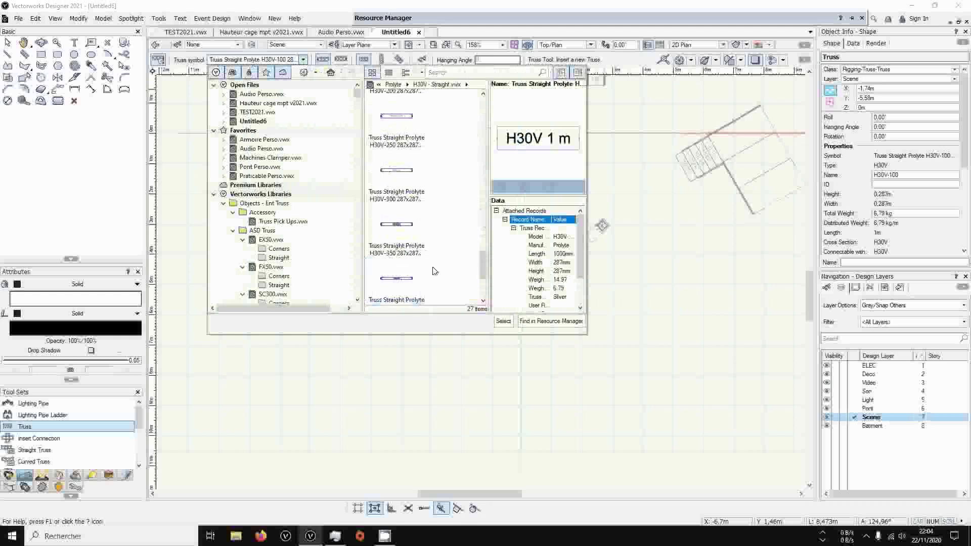
scroll(433, 271, up, 1)
double_click(410, 231)
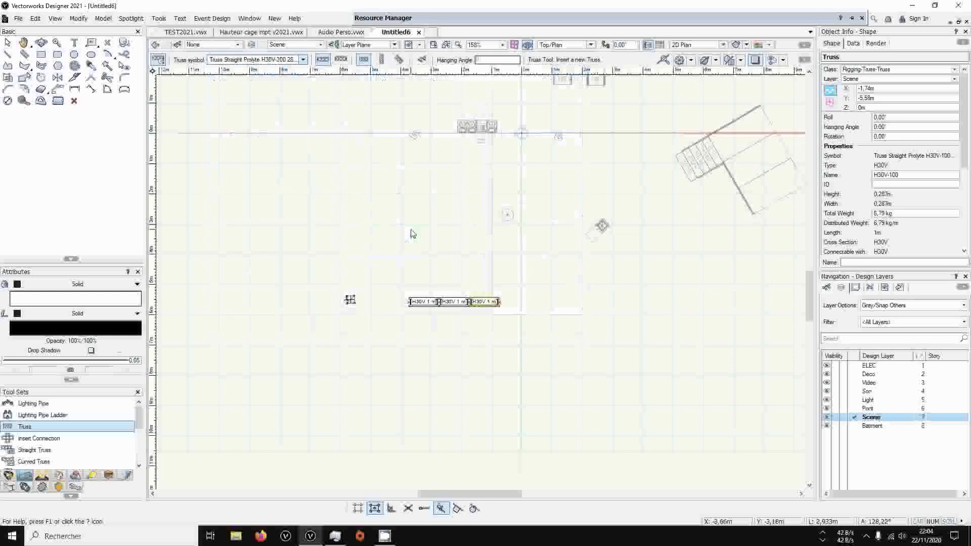
click(500, 302)
click(408, 302)
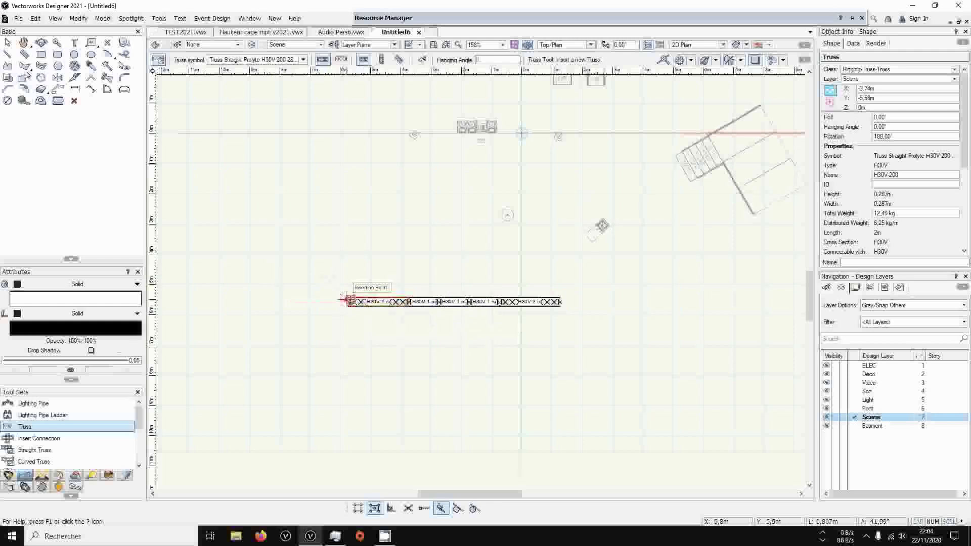
Delete the upright H30V-100 truss at the end of the horizontal row
key(Escape)
key(x)
drag(325, 274, 358, 314)
key(Delete)
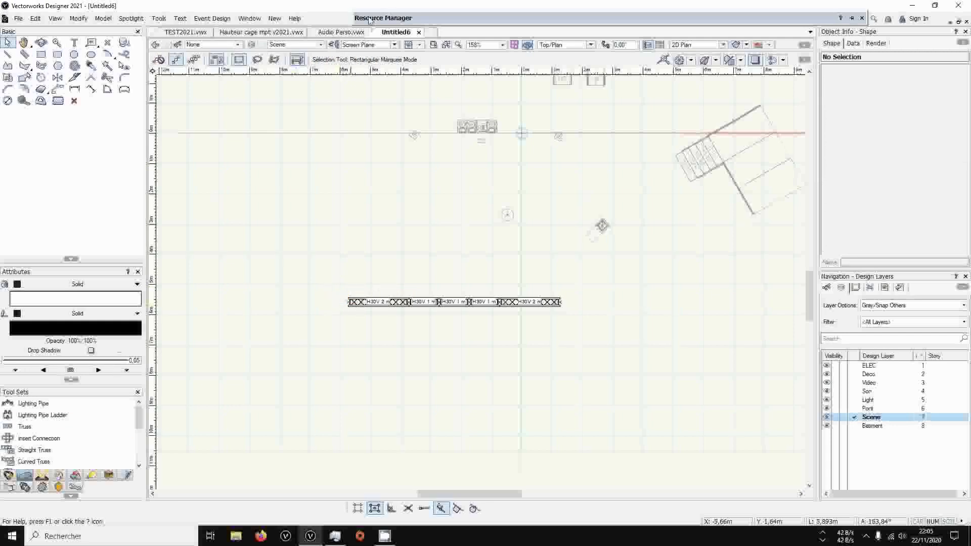
Switch the truss symbol to Prolyte H30V-300 and attach one 3 m piece to each end of the truss row
click(24, 426)
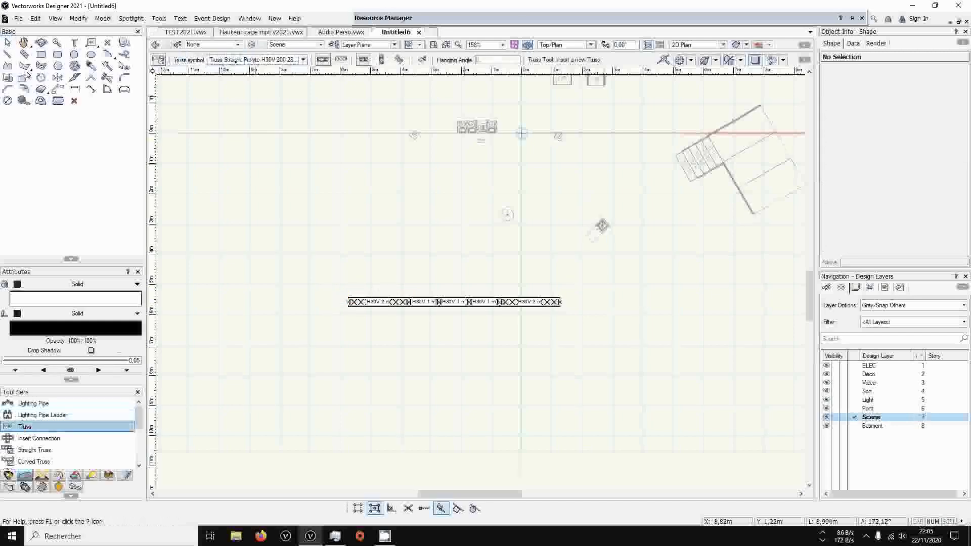
click(297, 61)
scroll(439, 258, down, 5)
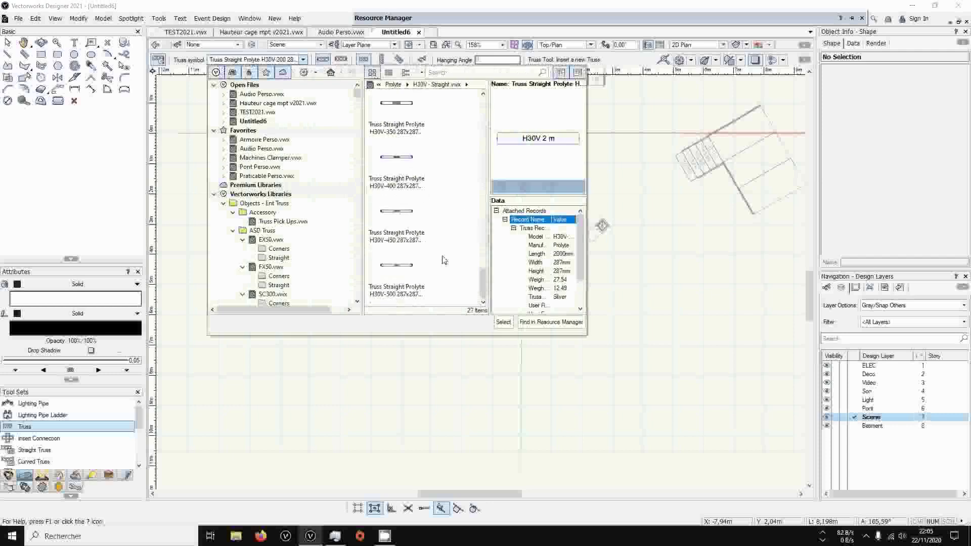
scroll(428, 238, up, 3)
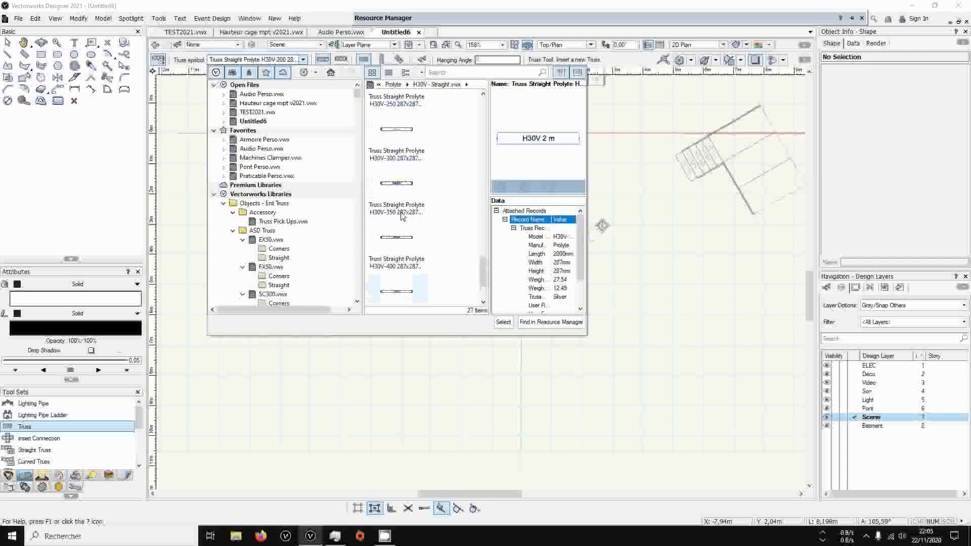
double_click(405, 146)
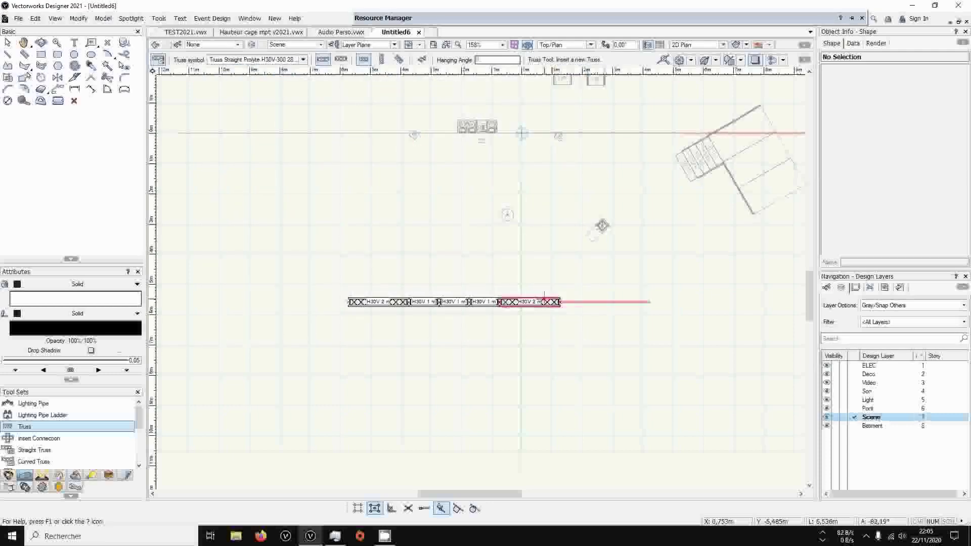
click(560, 302)
click(348, 302)
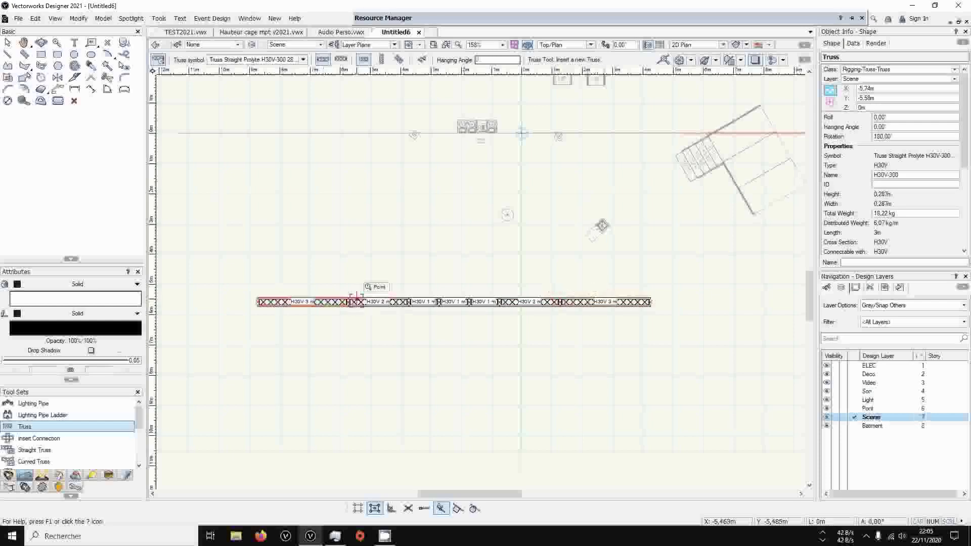
click(7, 42)
drag(212, 238, 672, 347)
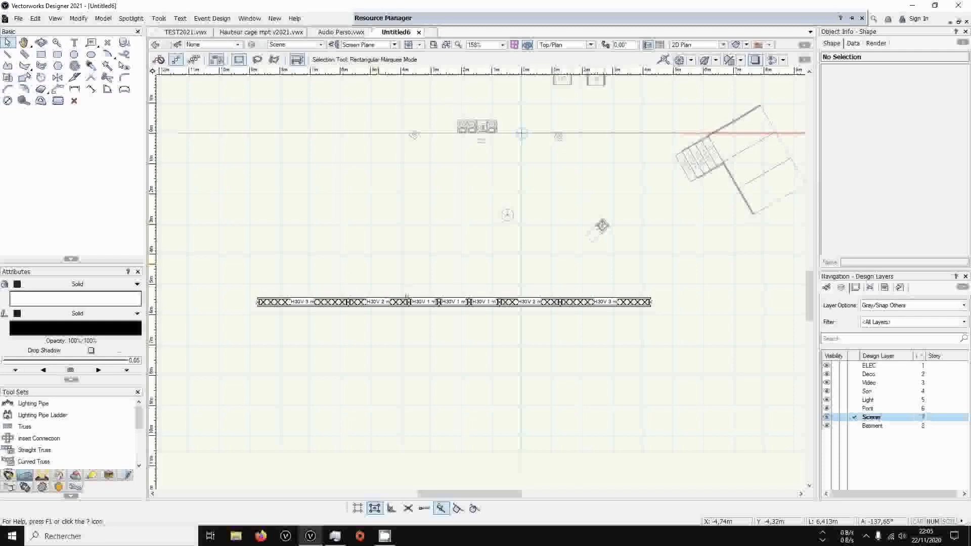
scroll(476, 303, up, 2)
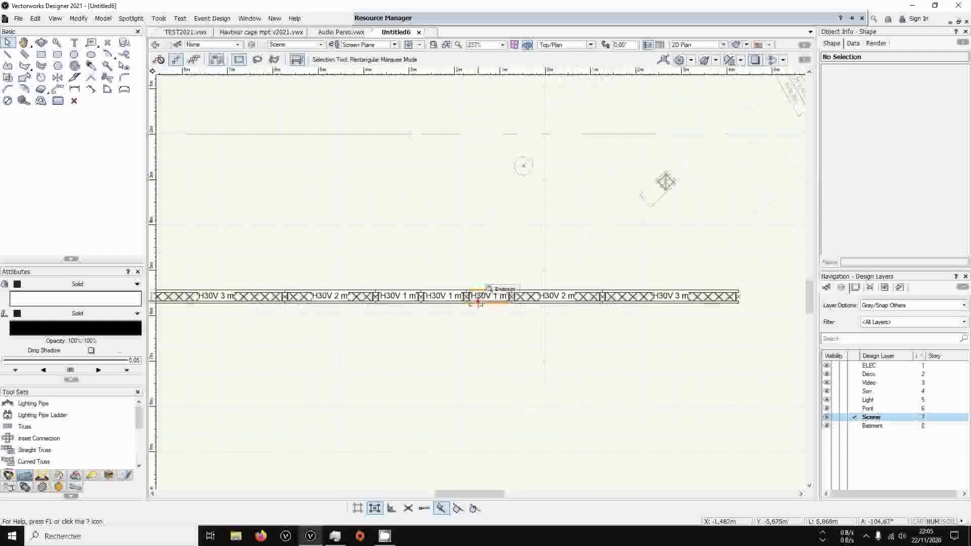
scroll(476, 302, down, 2)
scroll(477, 300, up, 2)
scroll(476, 299, down, 2)
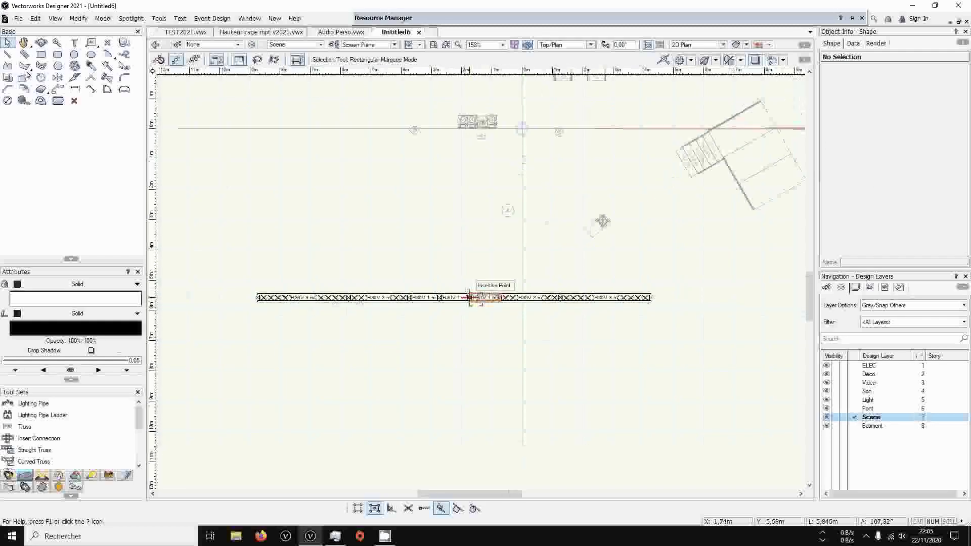
Expand the Rigging class group and check the visibility of its Truss subclasses, including Simplified
click(827, 287)
scroll(847, 434, down, 2)
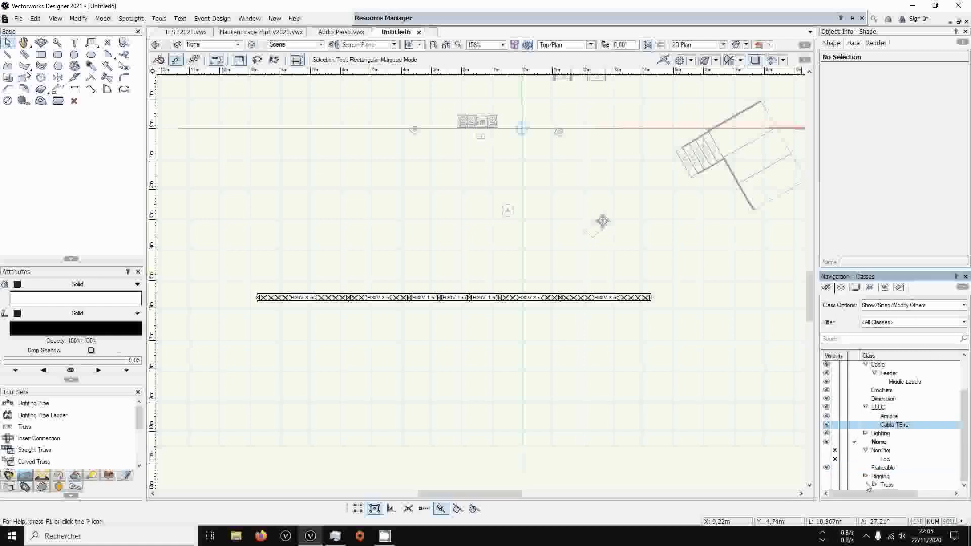
scroll(860, 479, up, 2)
scroll(870, 483, down, 2)
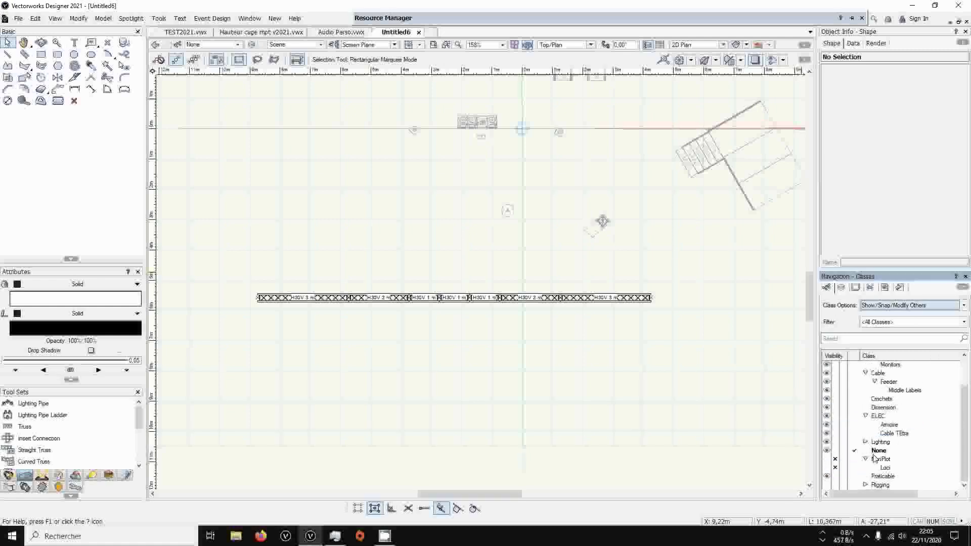
click(865, 485)
scroll(864, 487, down, 3)
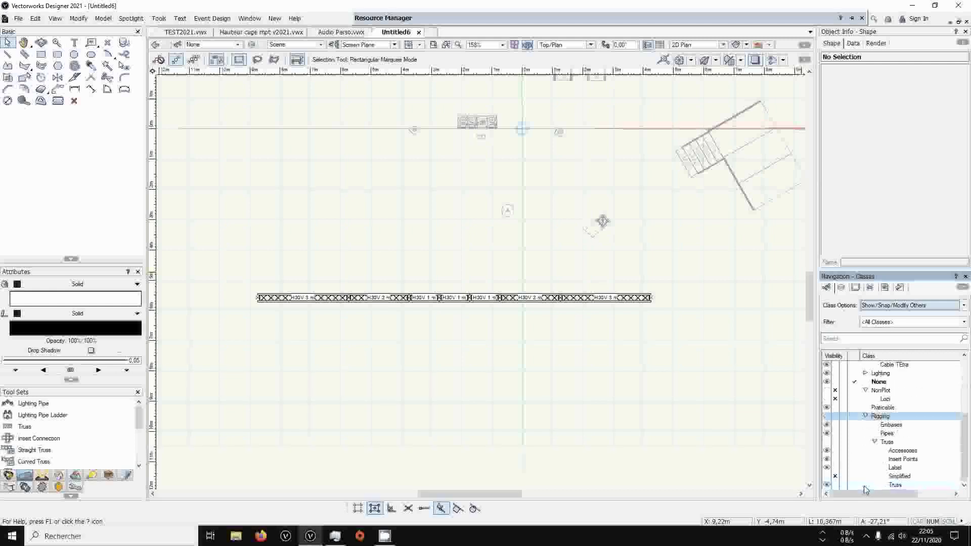
click(827, 478)
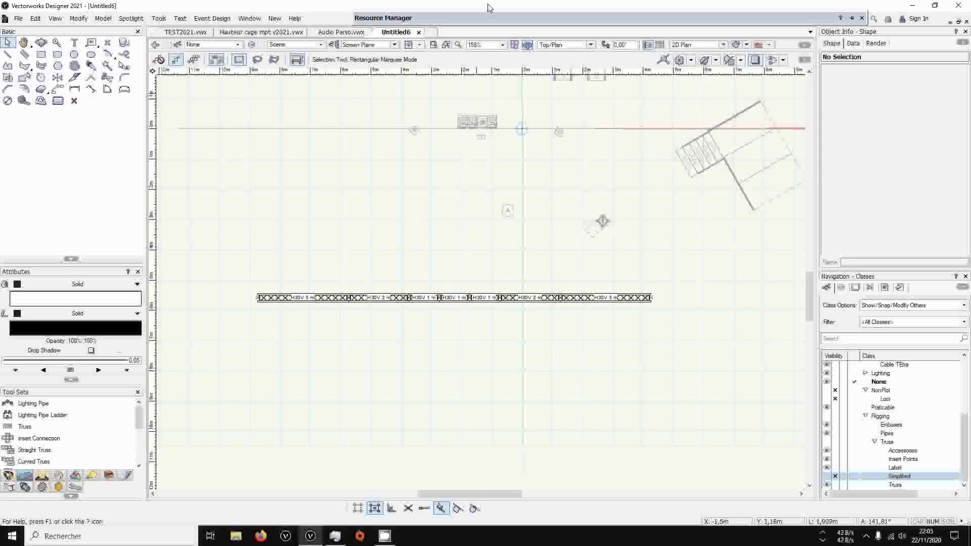
Choose the Light Instr Ayrton Bora lighting device and place one at the H30V 2 m and 3 m truss joint, about X 1.26 m
double_click(477, 23)
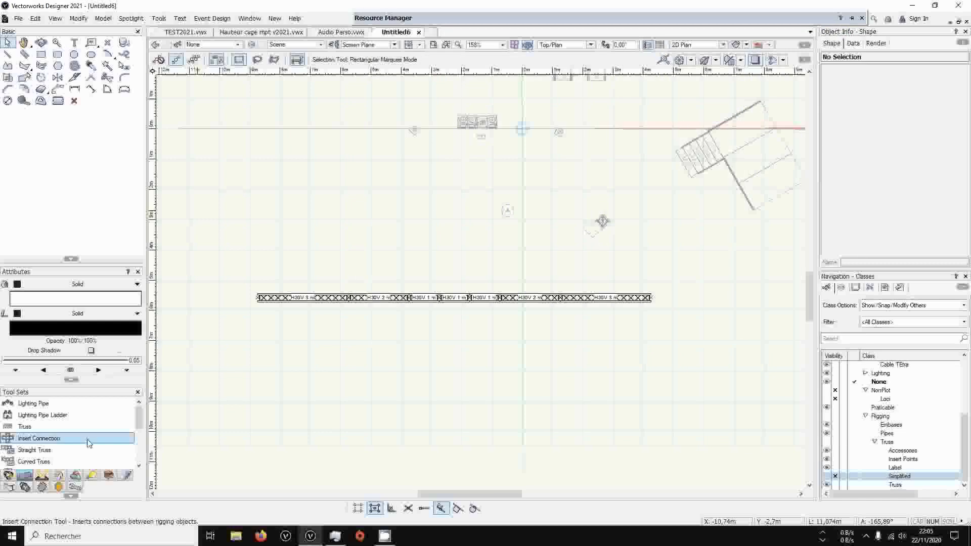
scroll(22, 424, up, 3)
click(29, 408)
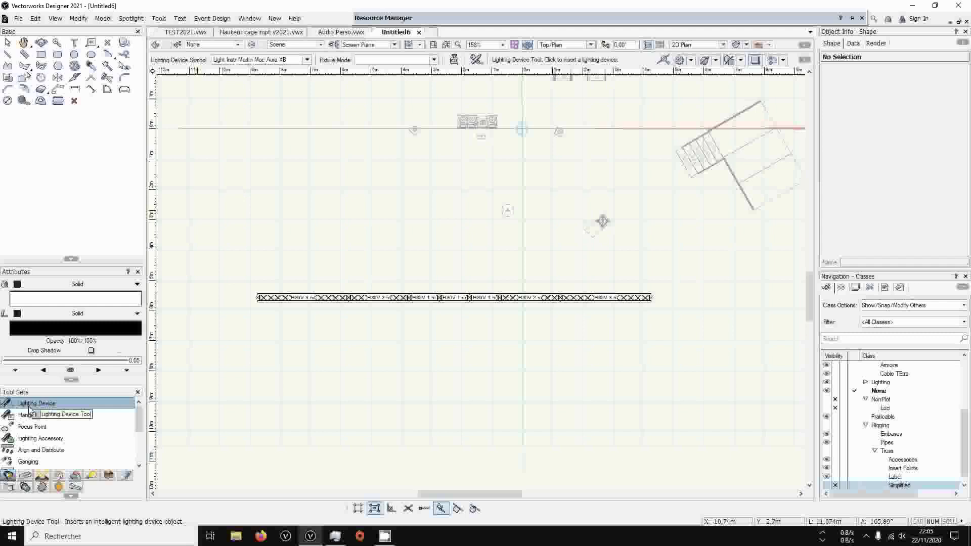
click(306, 60)
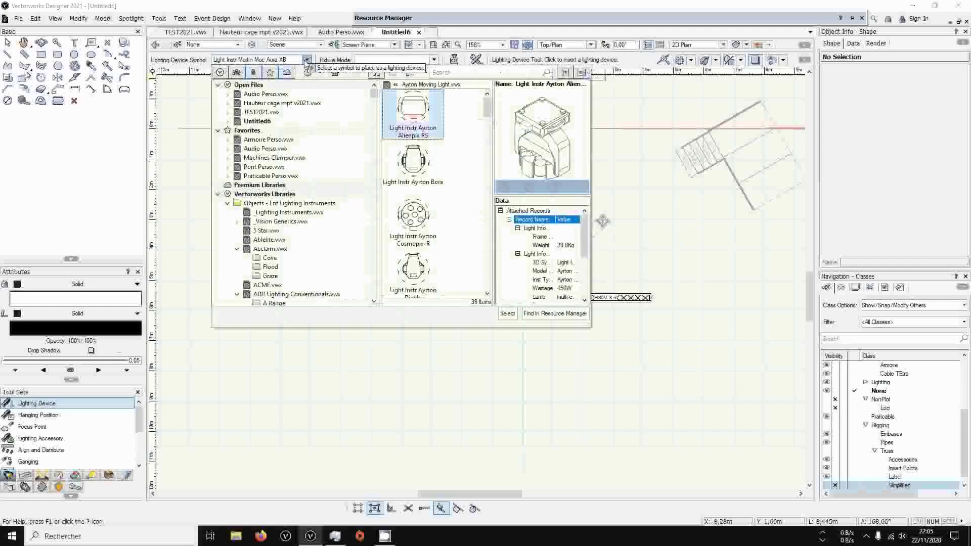
double_click(419, 158)
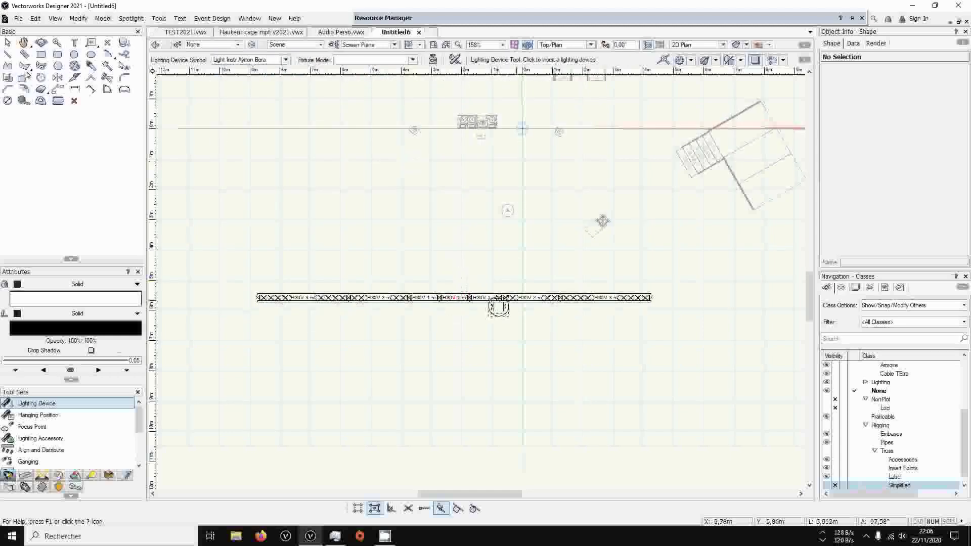
scroll(510, 298, up, 5)
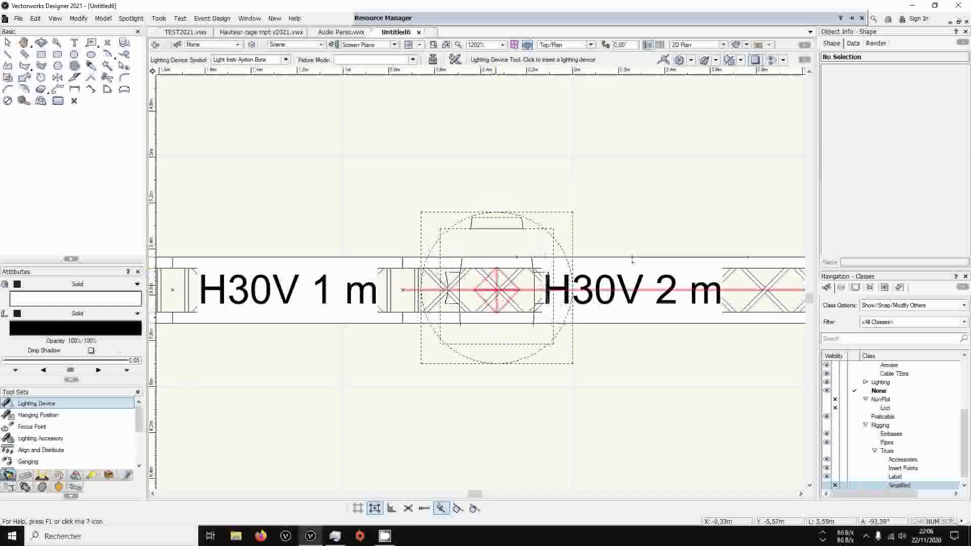
scroll(511, 290, down, 4)
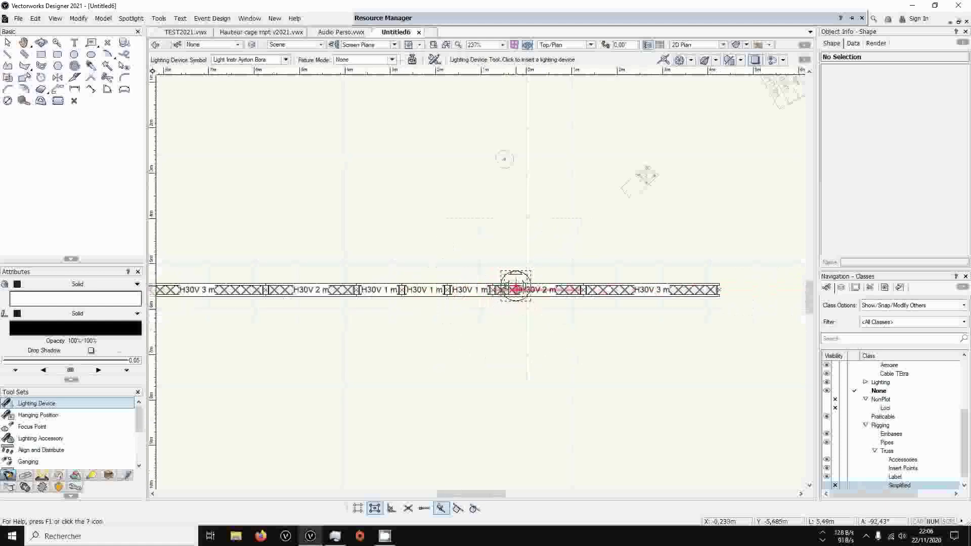
click(584, 289)
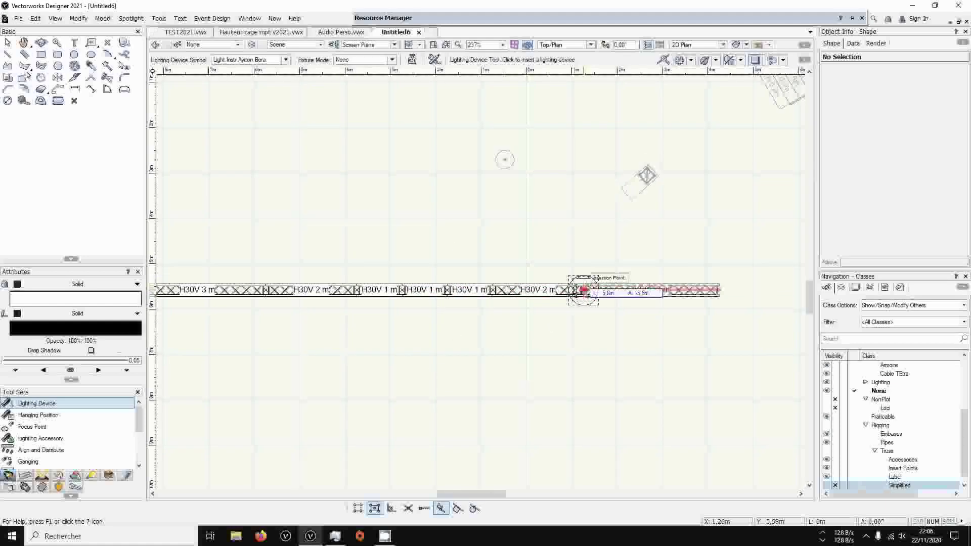
click(580, 242)
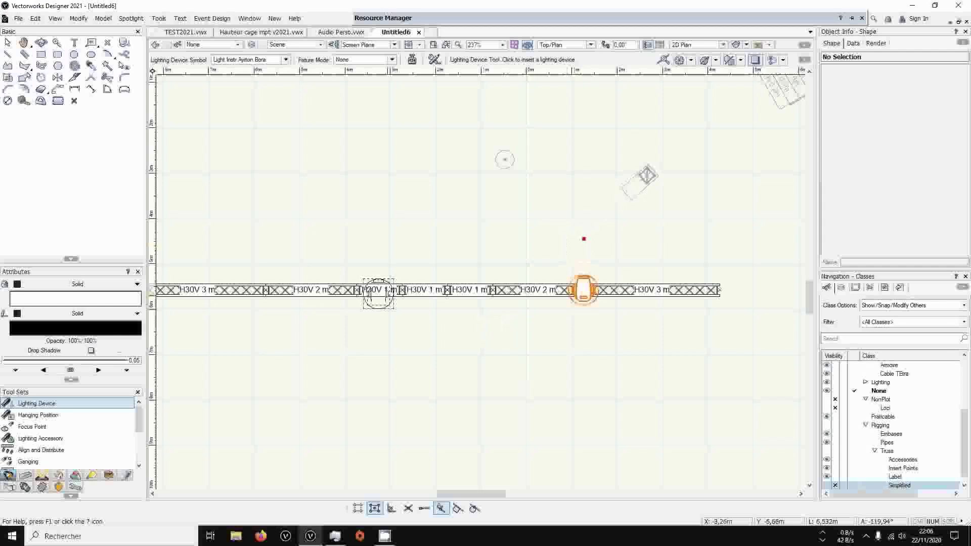
Place two more Ayrton Bora fixtures on the truss row, at about X -1.74 m and X -5.33 m
click(447, 289)
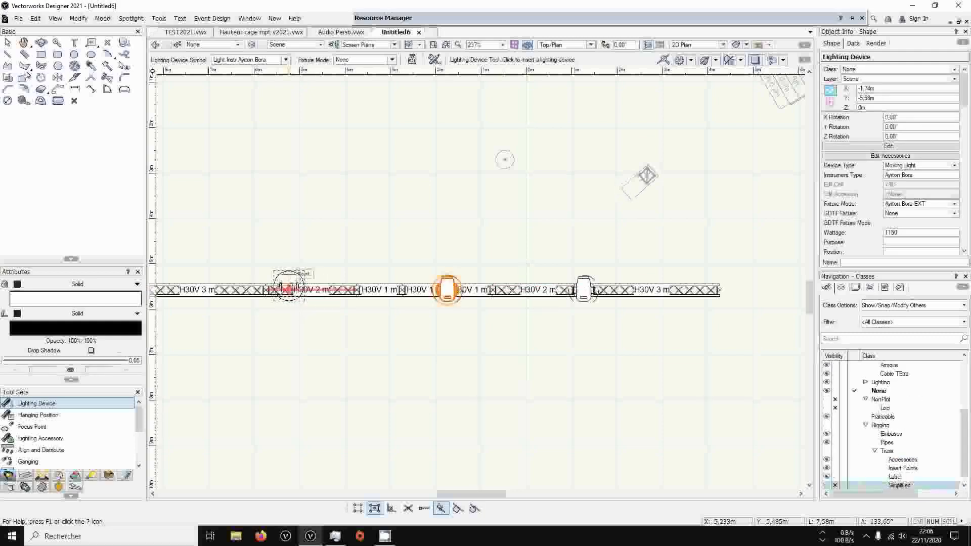
scroll(288, 292, up, 5)
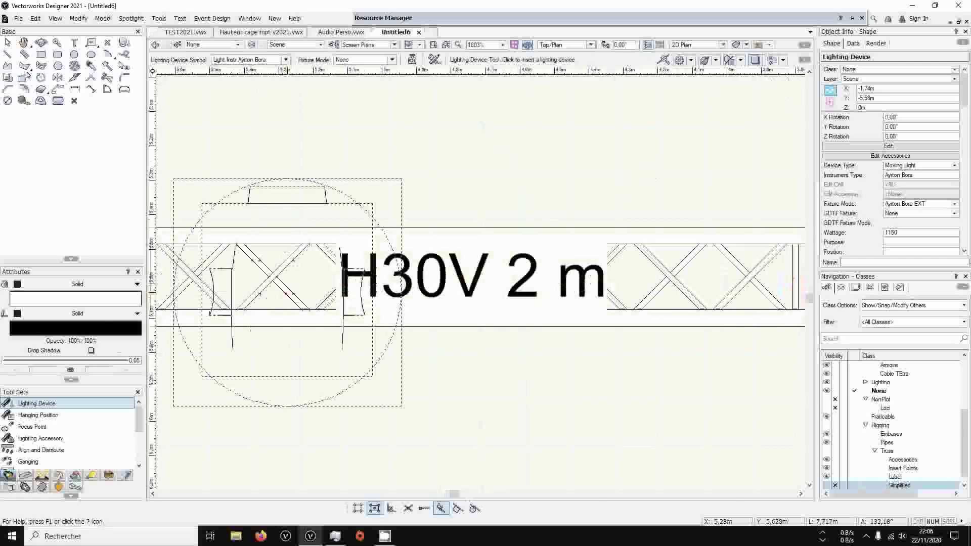
click(269, 277)
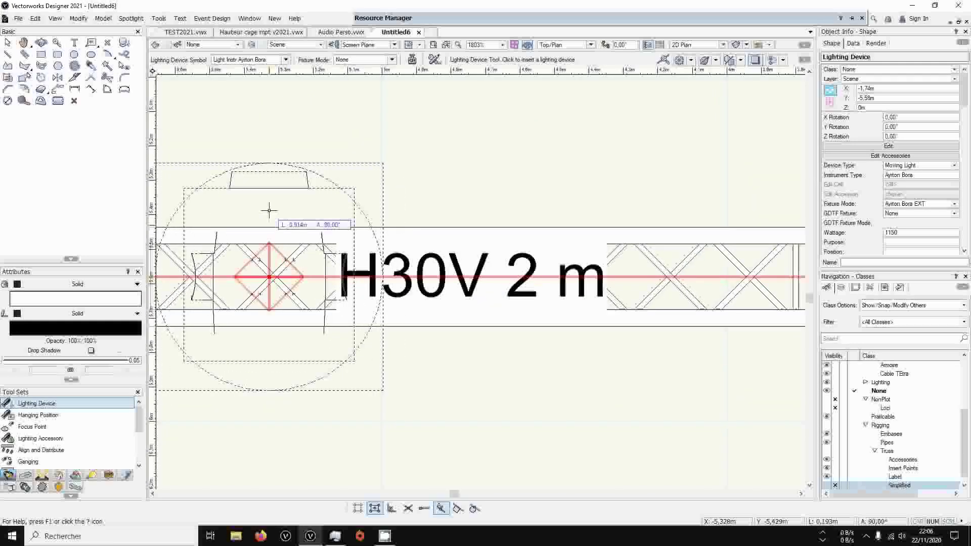
click(269, 211)
scroll(270, 210, down, 5)
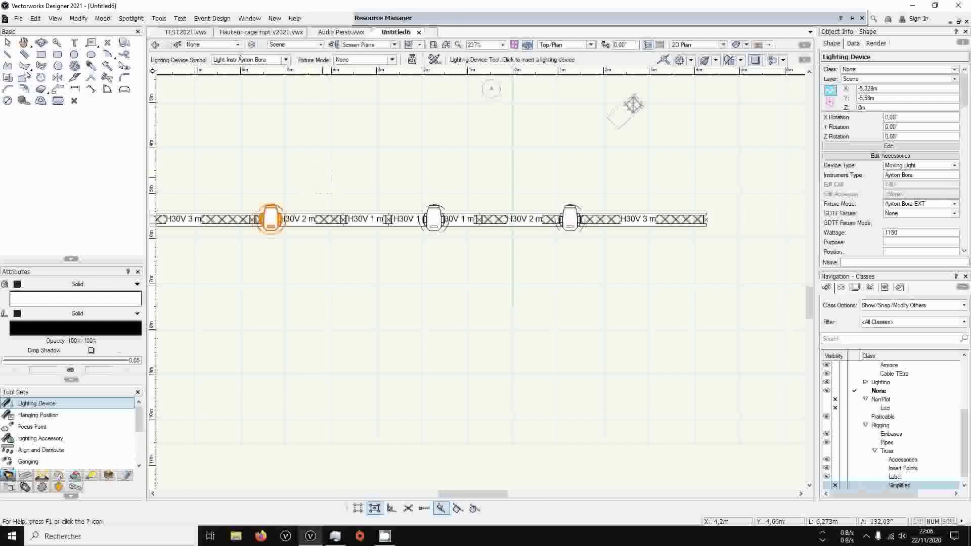
Search the symbols for "aura", choose Light Instr Martin Mac Aura XB, and place one on the H30V 3 m truss at about X 3.36 m
click(285, 60)
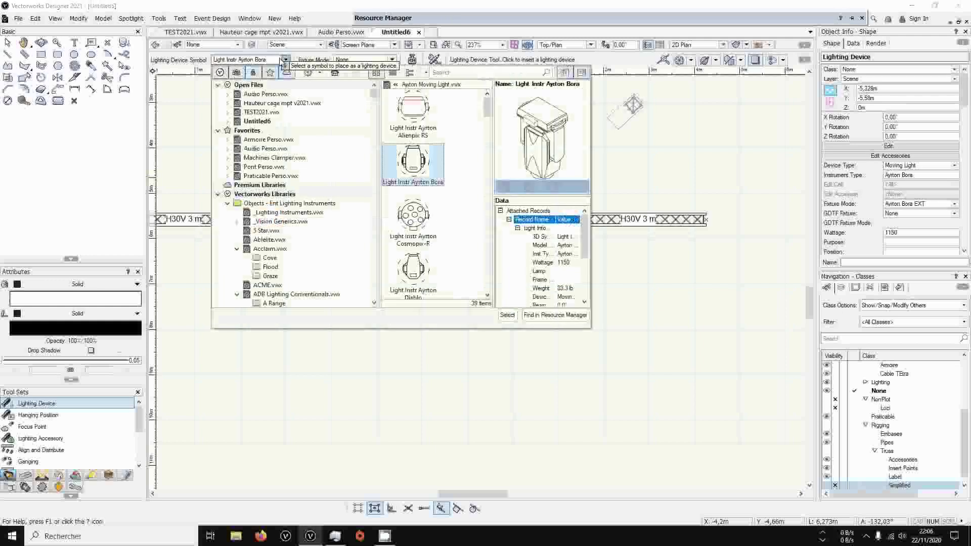
click(452, 73)
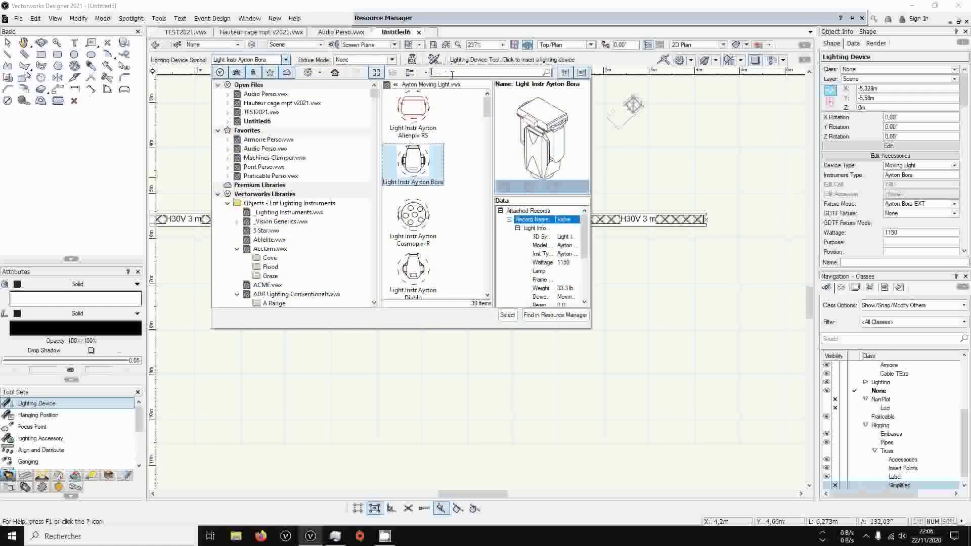
text(aura)
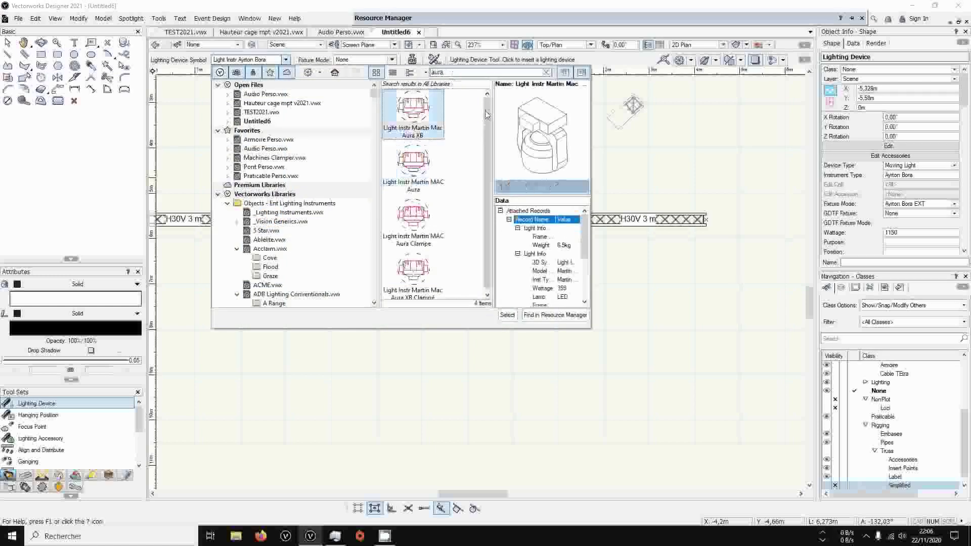
double_click(413, 114)
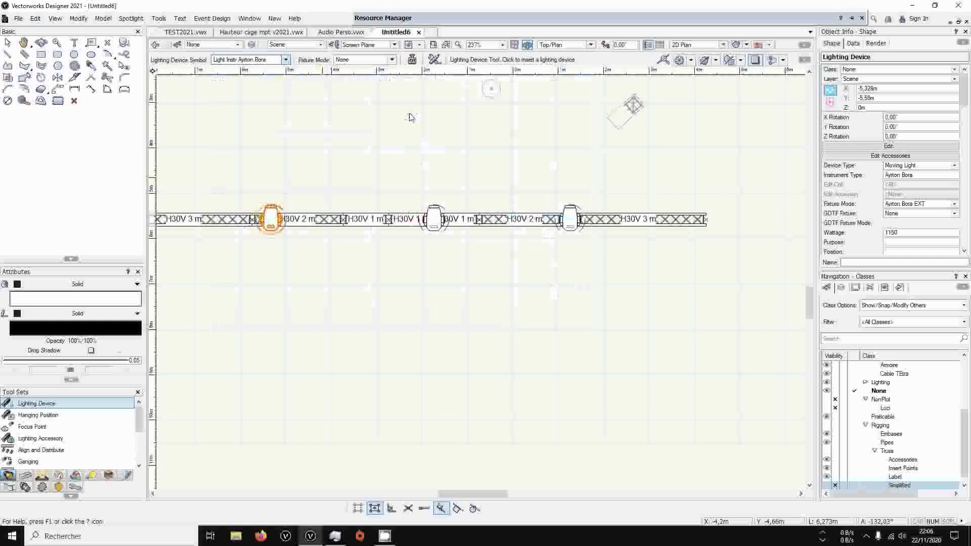
scroll(526, 215, up, 3)
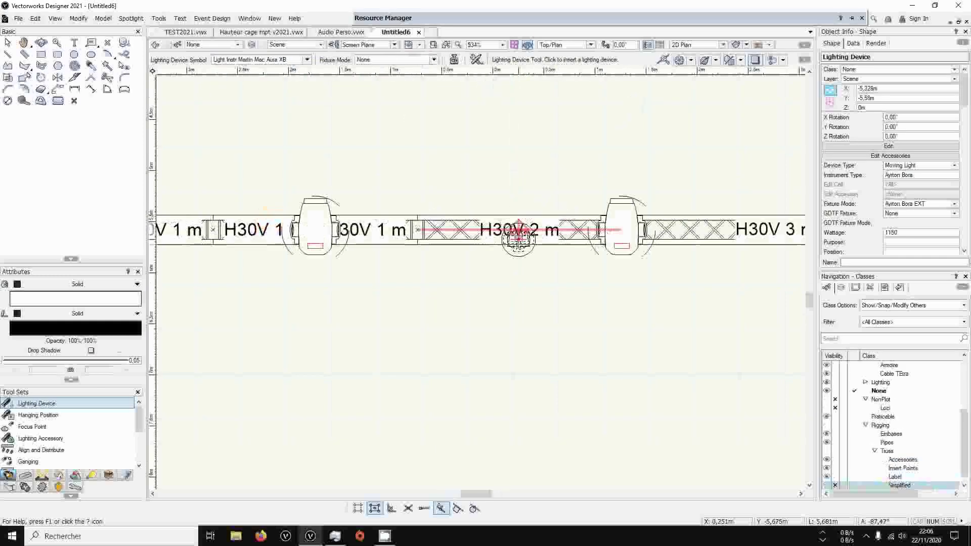
middle_drag(717, 231, 441, 227)
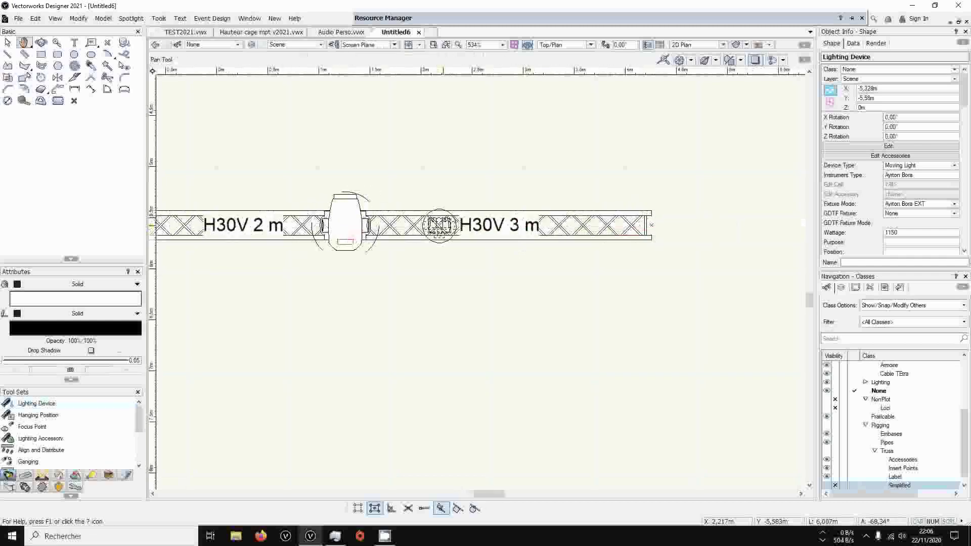
click(560, 226)
click(560, 184)
Place a second Martin Mac Aura XB on the same H30V 3 m truss, at about X 2.16 m
middle_drag(474, 191, 780, 175)
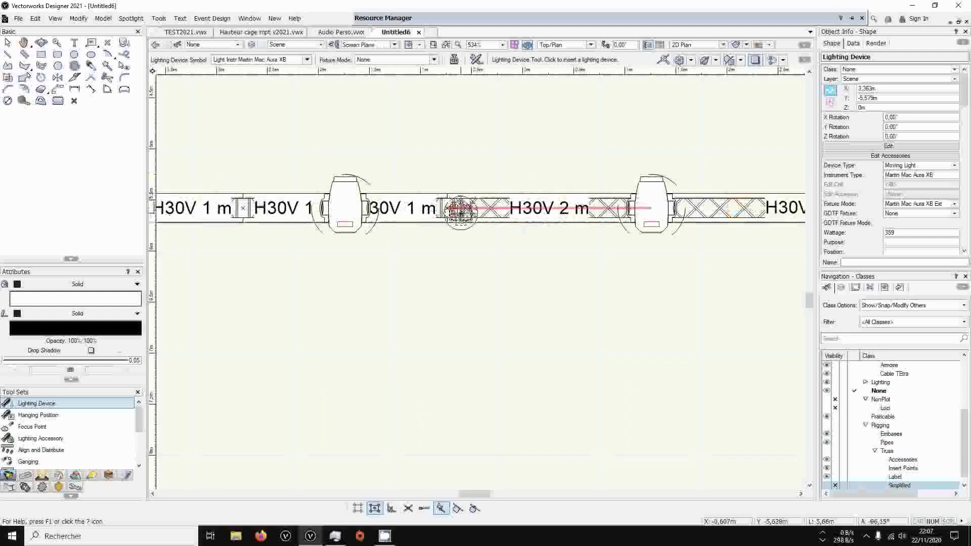
scroll(456, 209, down, 3)
scroll(541, 209, up, 4)
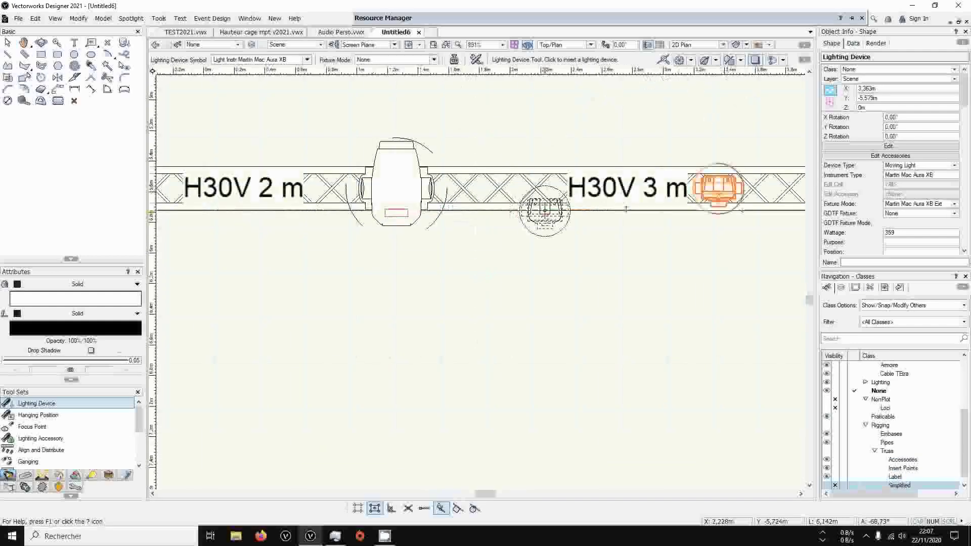
click(530, 187)
scroll(540, 158, down, 3)
middle_drag(367, 127, 483, 226)
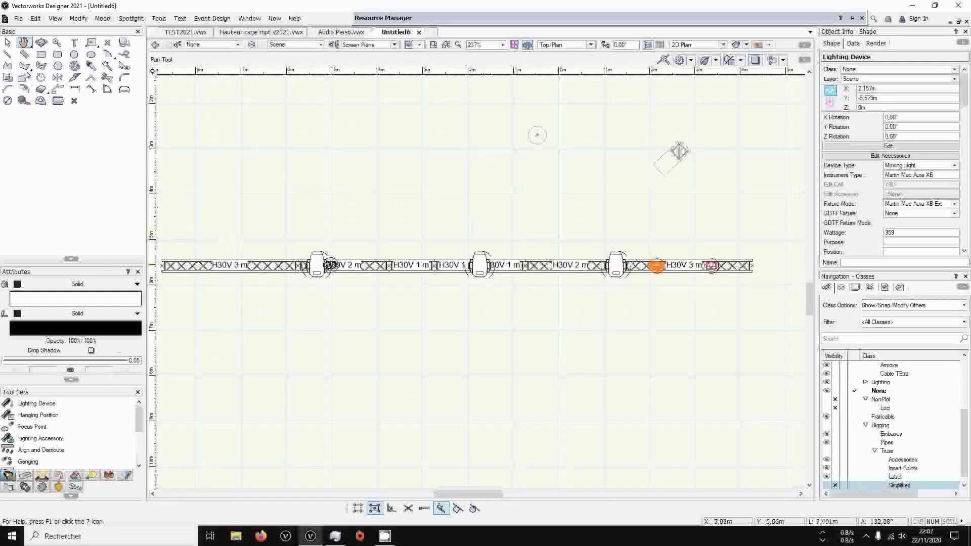
Inspect how the fixtures hang on the truss row in a 3D perspective view, and return to Top/Plan
click(8, 42)
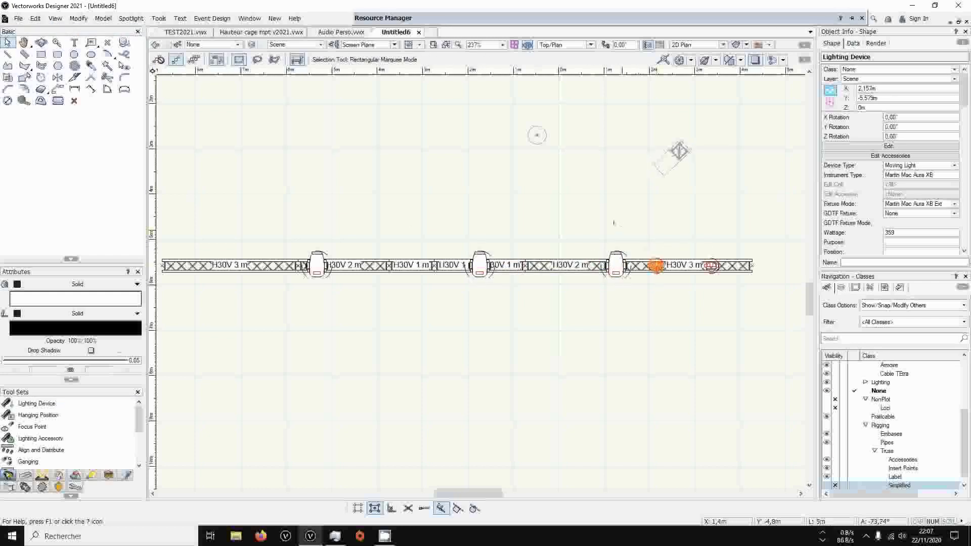
mouse_move(709, 245)
ctrl+middle_down()
mouse_move(447, 169)
mouse_move(382, 27)
ctrl+middle_up()
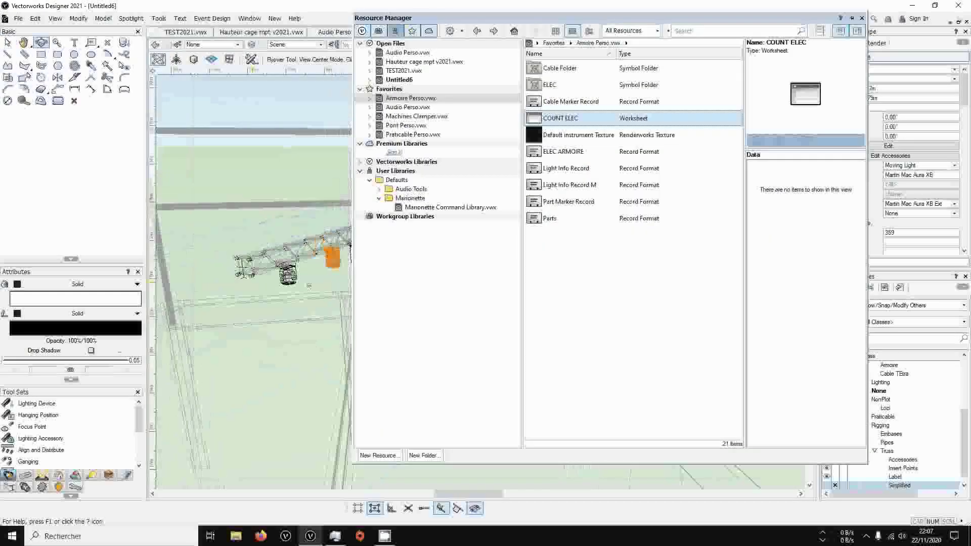
scroll(440, 260, up, 3)
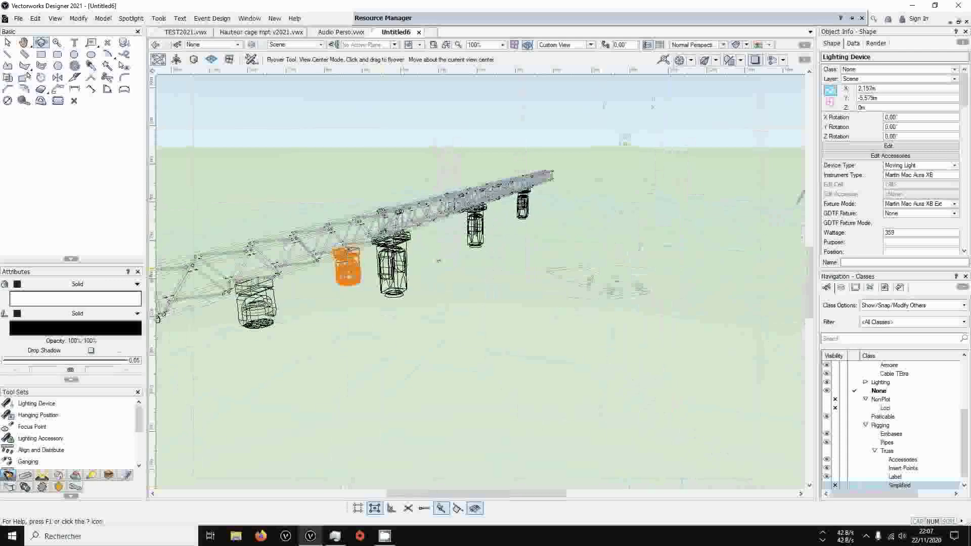
ctrl+middle_drag(440, 260, 459, 252)
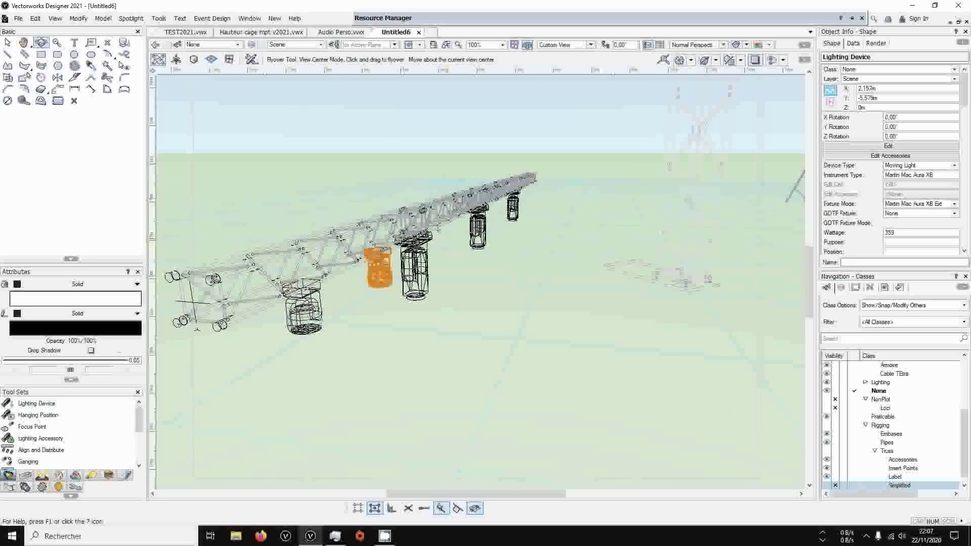
key(KP_0)
scroll(504, 269, down, 2)
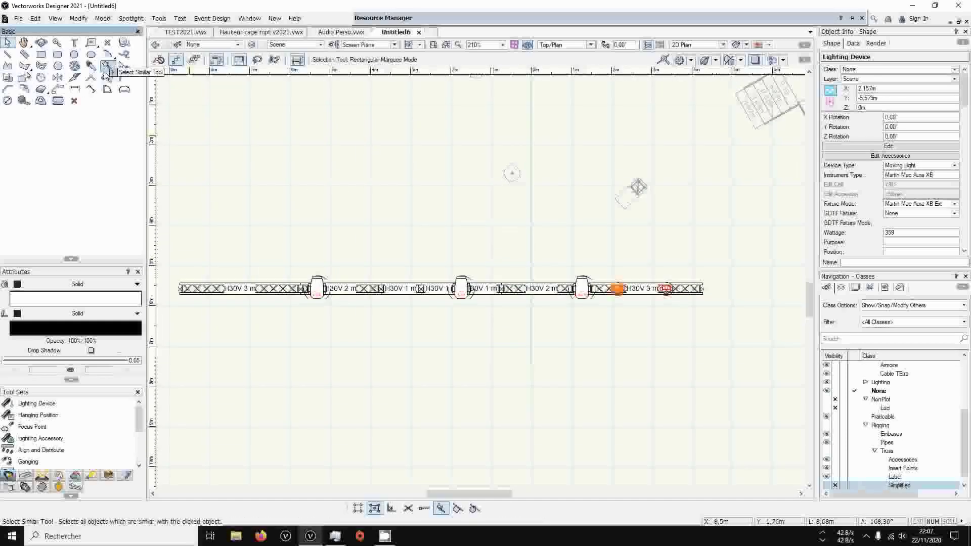
Select all similar lighting devices and run the Accroche Pont Marionette command on them, choosing 300 and a mounting position
click(106, 66)
click(317, 288)
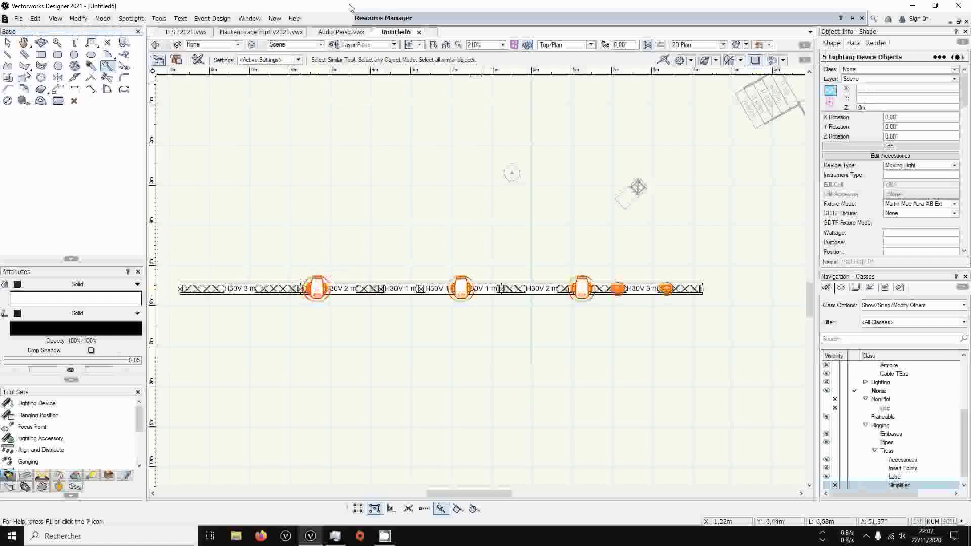
click(159, 19)
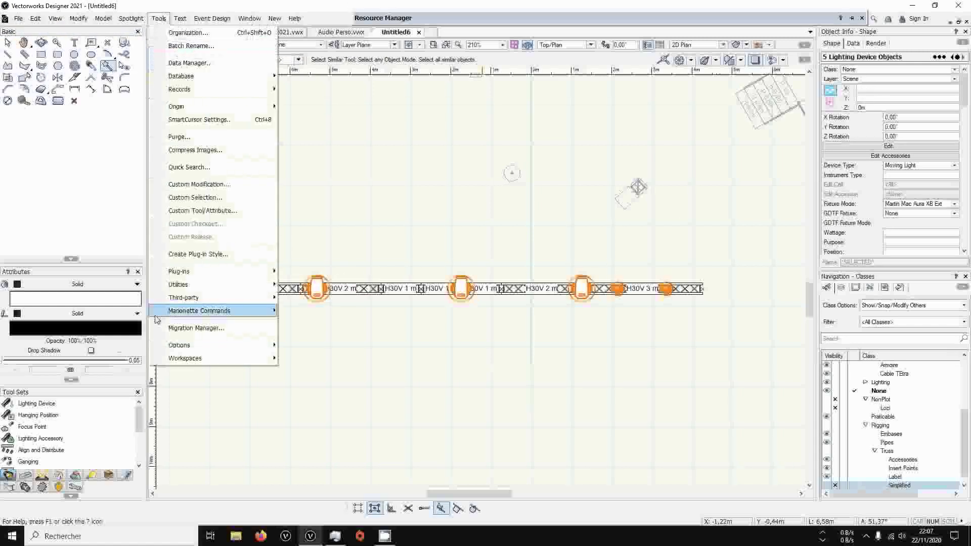
mouse_move(211, 311)
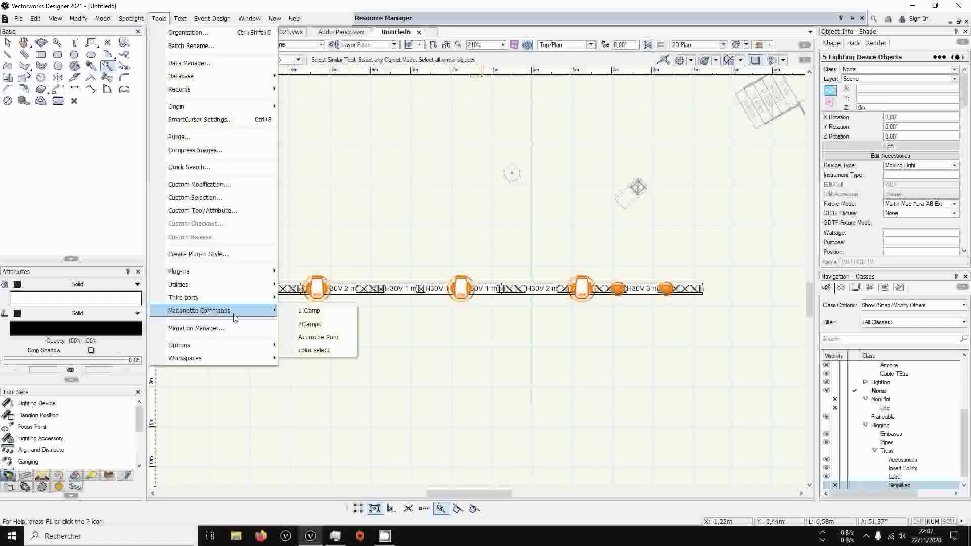
click(319, 338)
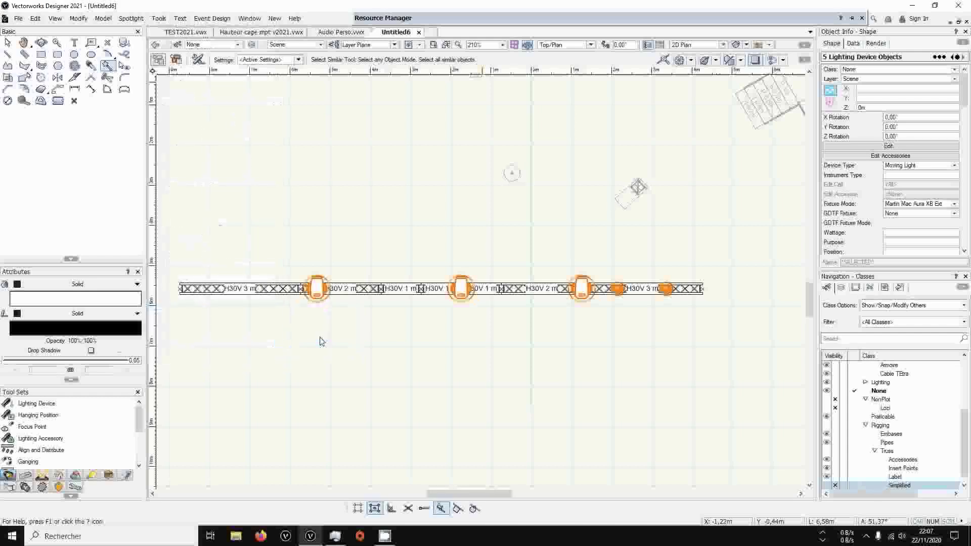
drag(468, 241, 438, 150)
click(480, 165)
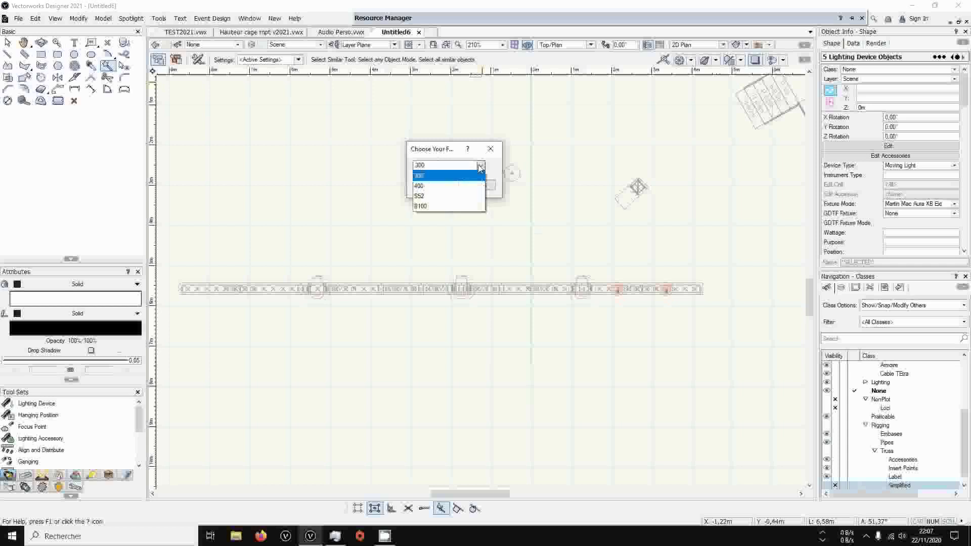
click(448, 176)
click(437, 182)
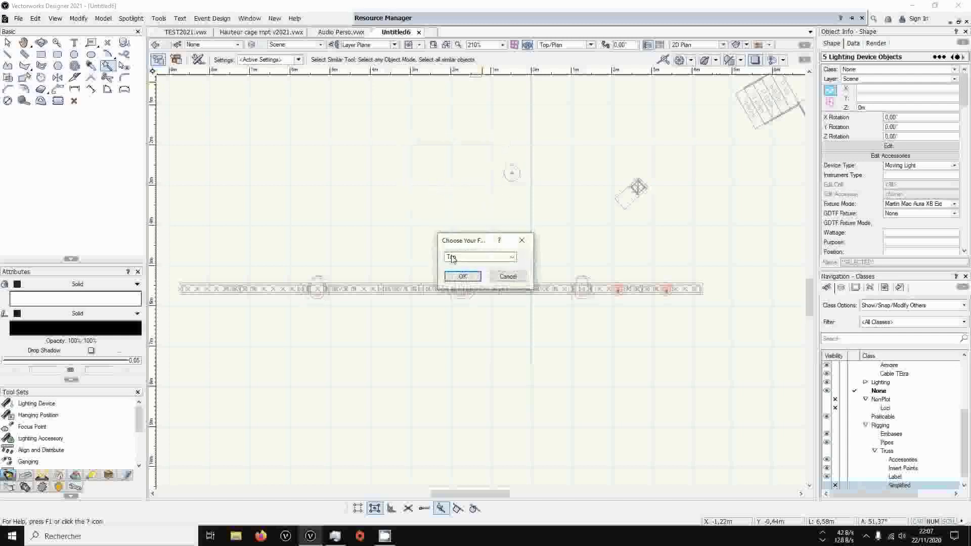
click(453, 258)
click(456, 278)
click(462, 276)
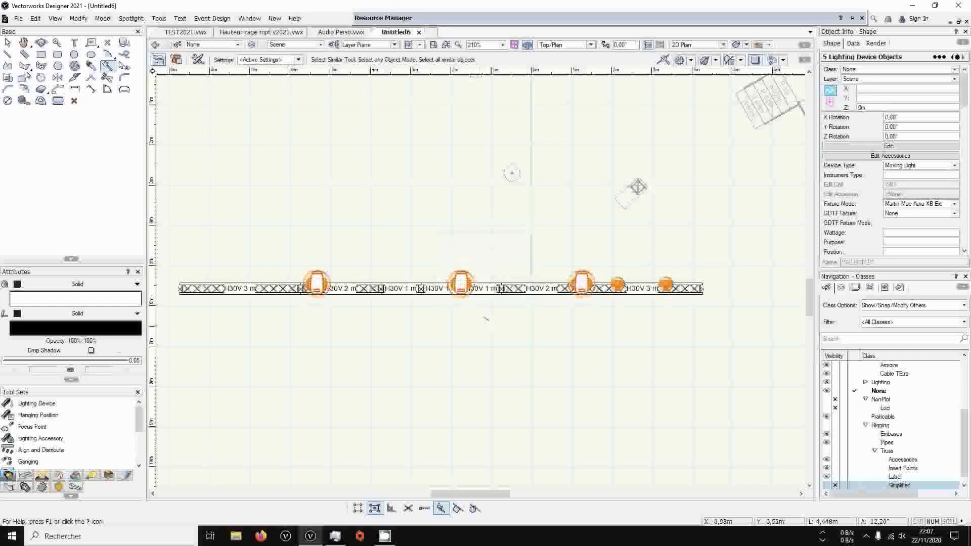
Select the two Martin Mac Aura XB fixtures on the H30V 3 m truss and run the Accroche Pont Marionette command with 300
scroll(597, 303, up, 2)
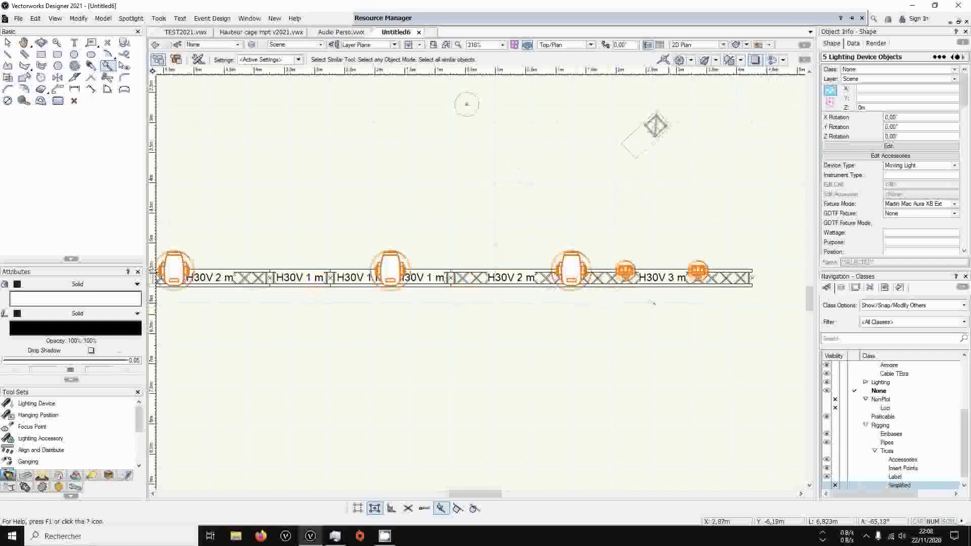
key(c)
key(x)
drag(602, 227, 711, 295)
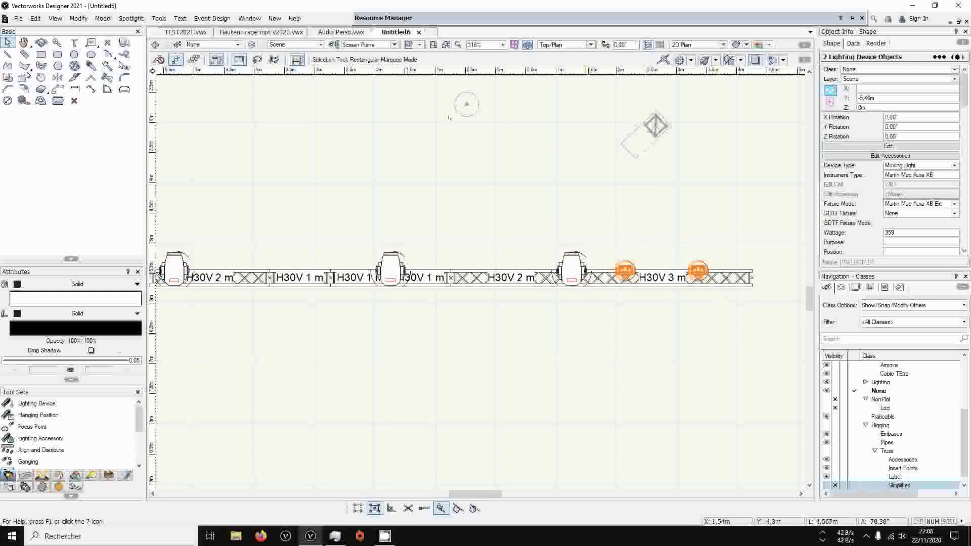
click(163, 20)
click(163, 21)
click(164, 21)
mouse_move(197, 311)
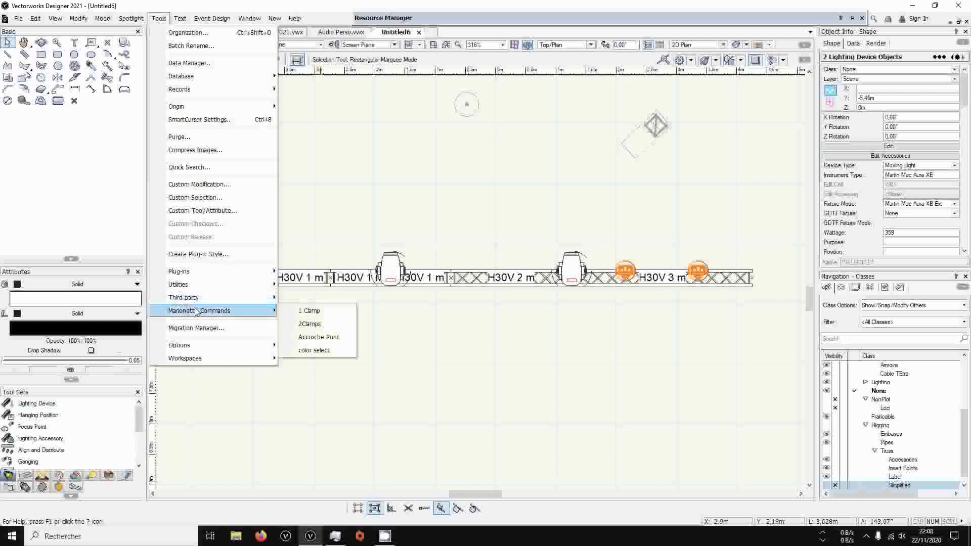
click(304, 323)
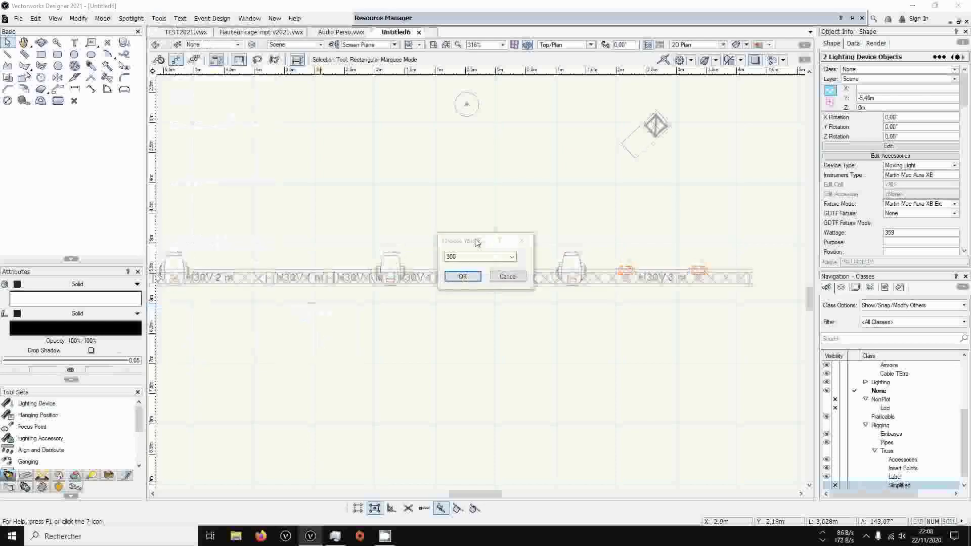
click(475, 257)
click(468, 271)
click(462, 276)
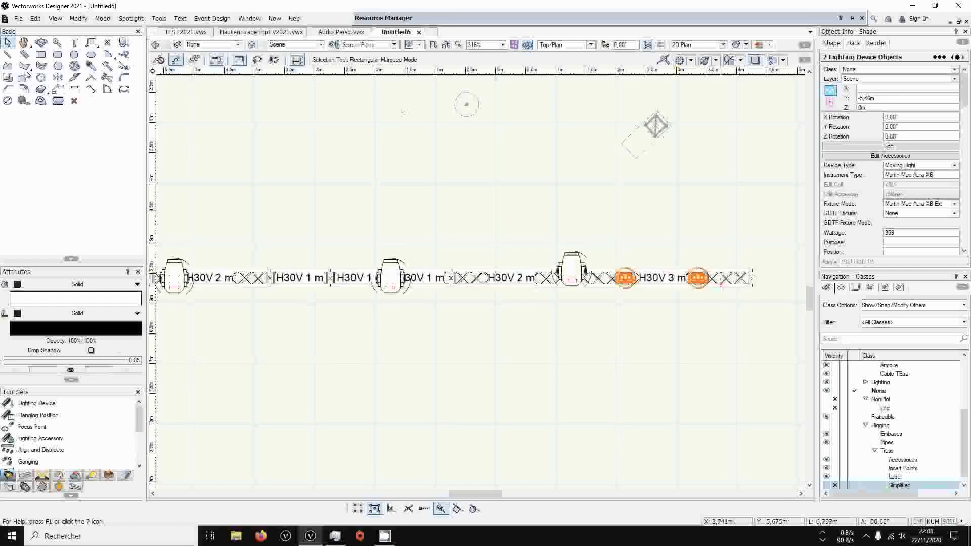
Run the Accroche Pont Marionette command once more on the two selected Martin Mac Aura XB fixtures, keeping 300
click(158, 18)
mouse_move(234, 318)
click(322, 338)
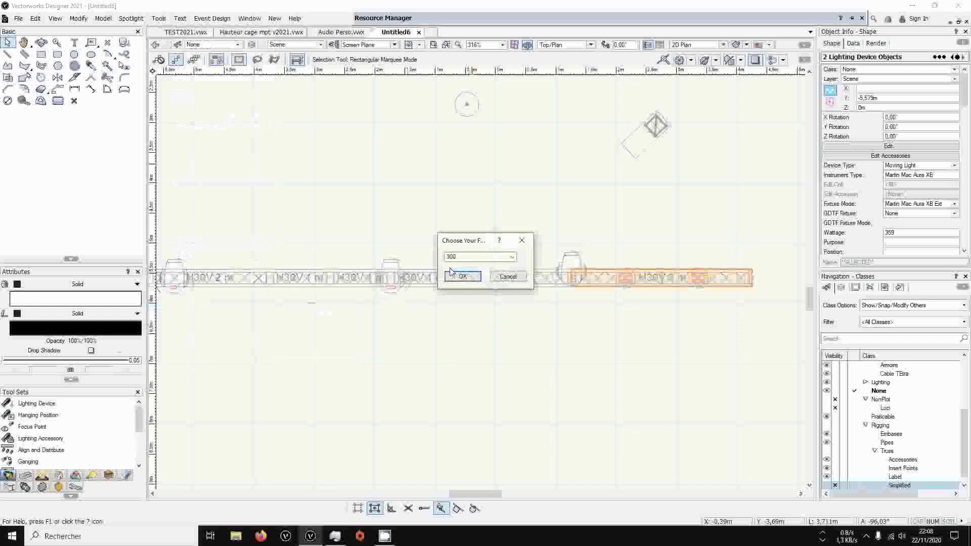
click(461, 276)
click(455, 257)
click(455, 278)
click(460, 276)
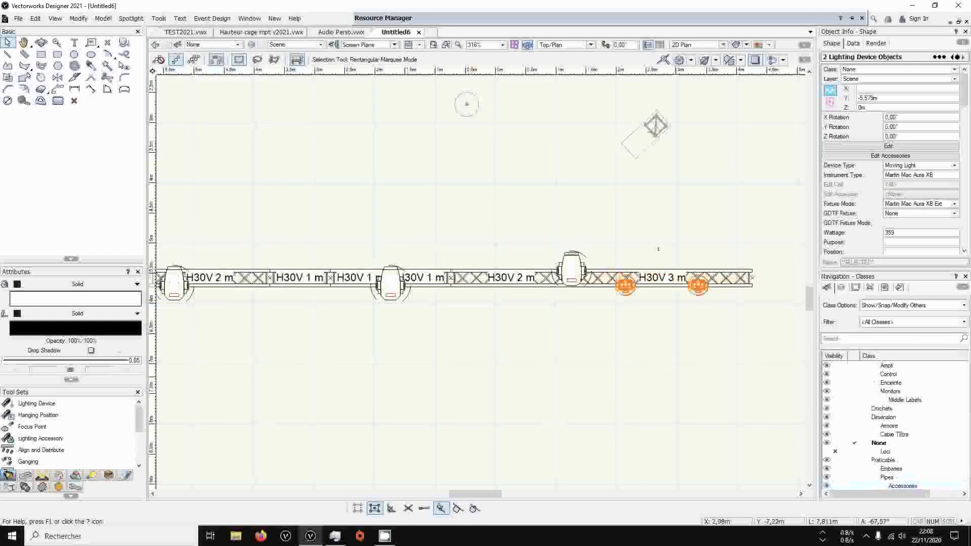
Inspect how the fixtures hang under the truss row in a 3D perspective view and review the available Marionette commands
ctrl+middle_drag(763, 303, 622, 101)
scroll(424, 249, up, 2)
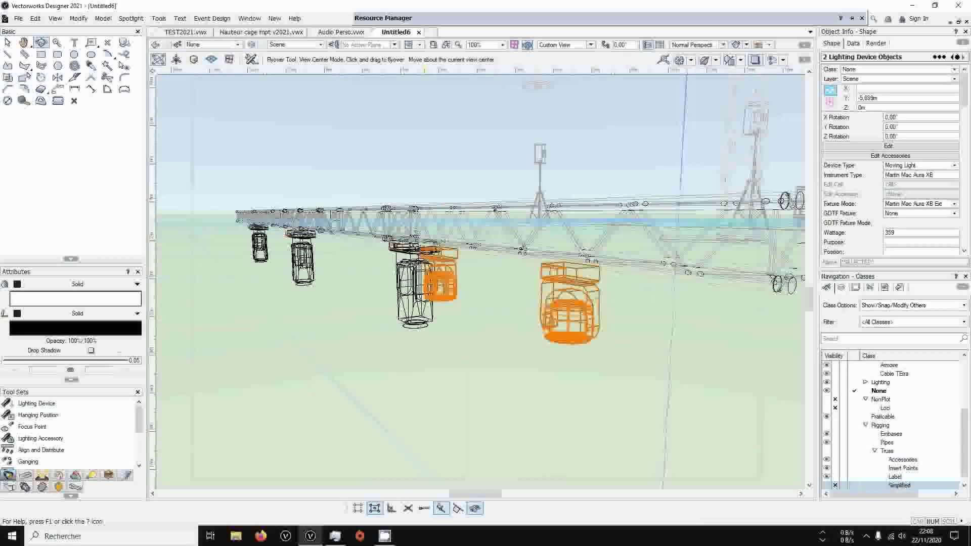
mouse_move(318, 286)
mouse_down()
mouse_move(335, 323)
mouse_move(263, 284)
mouse_move(320, 292)
mouse_up()
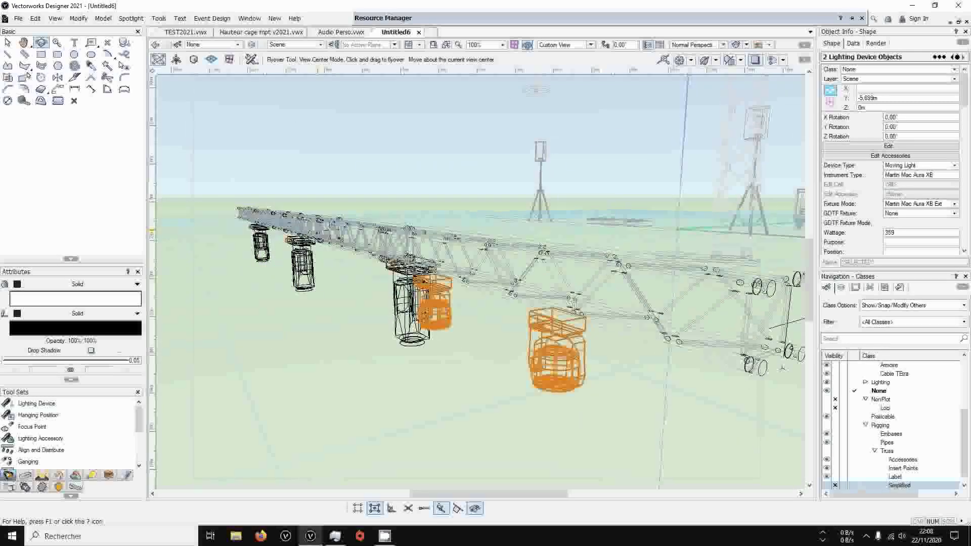
click(160, 19)
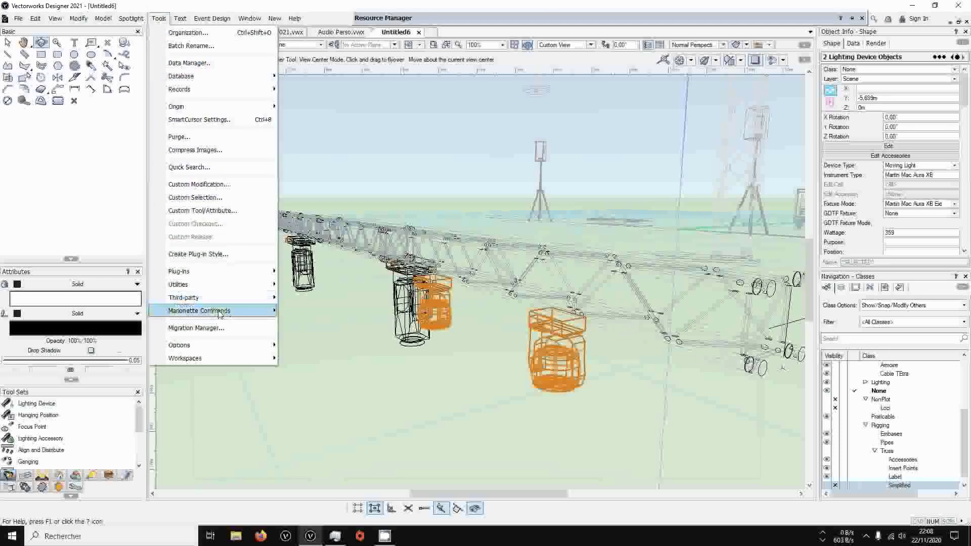
mouse_move(193, 313)
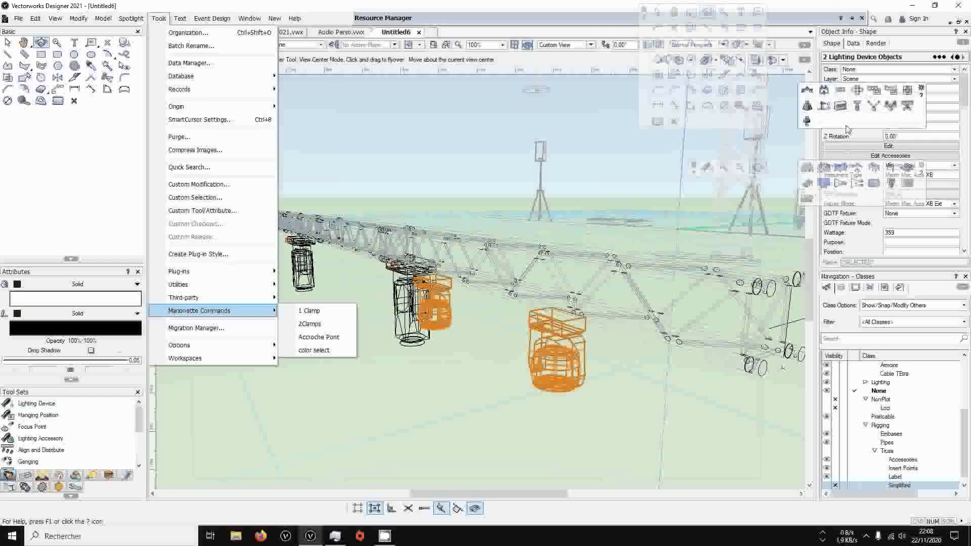
key(Escape)
key(Escape)
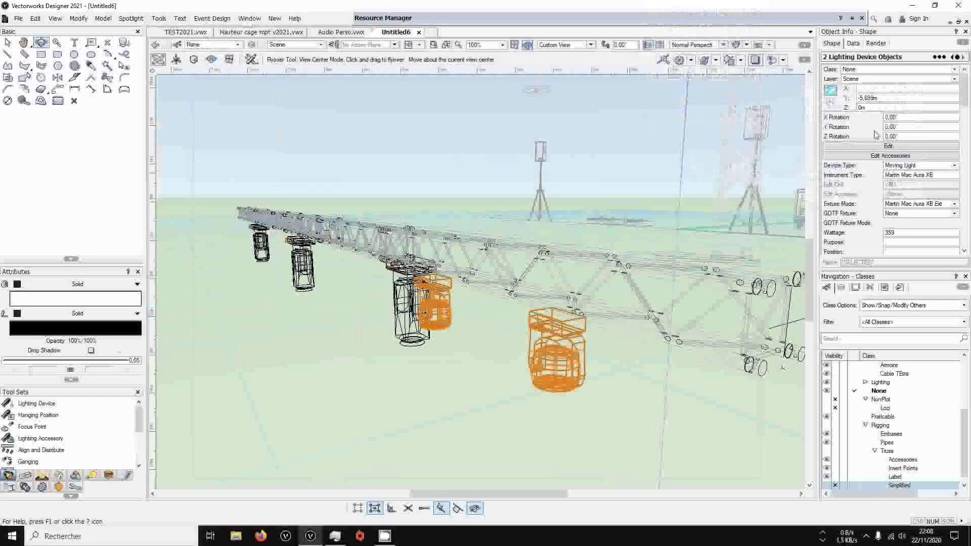
Open accessory editing for the selected Aura fixtures, look at the Lighting Accessory tool, and exit without inserting an accessory
click(851, 156)
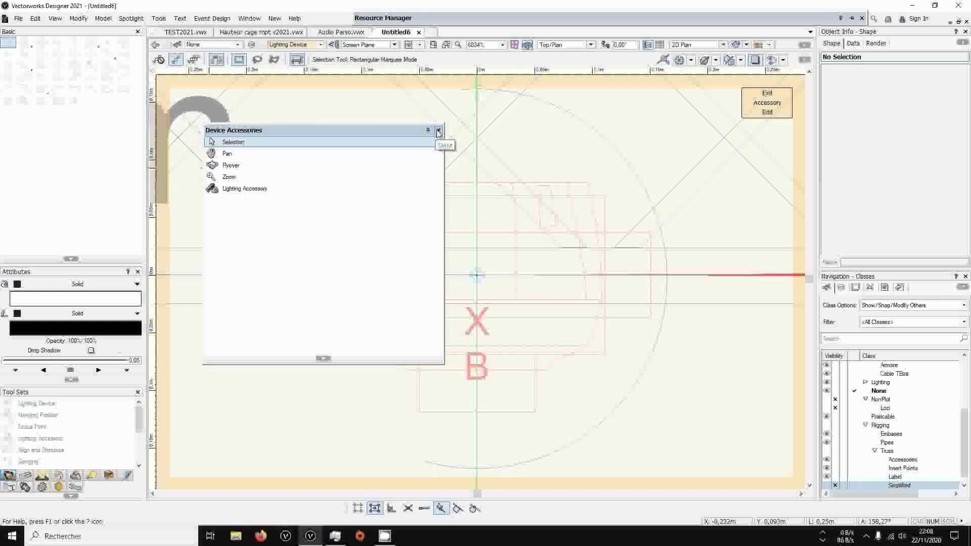
click(242, 188)
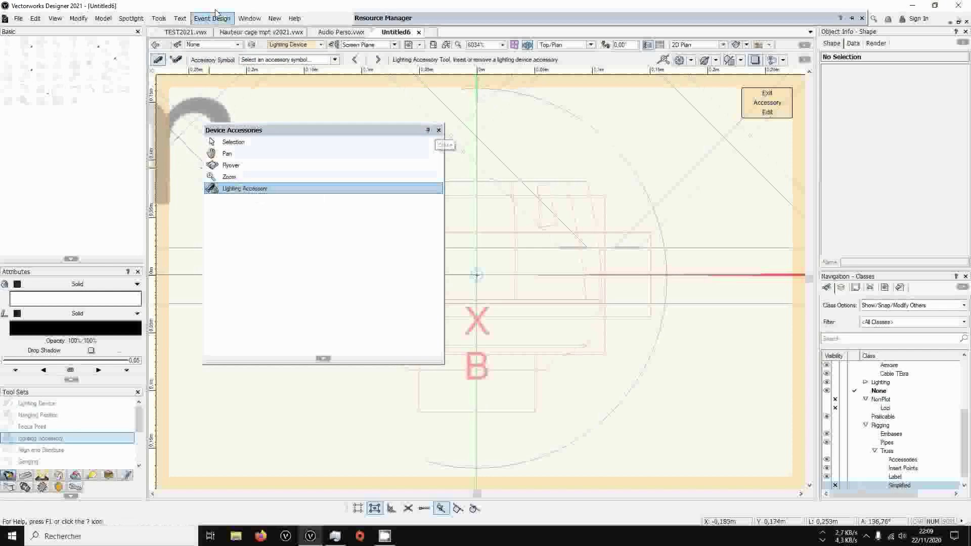
click(438, 131)
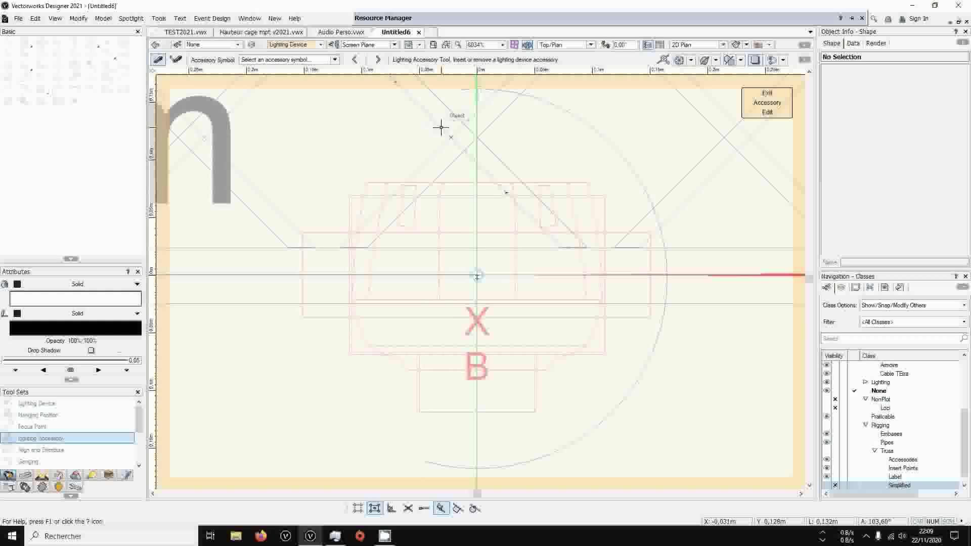
scroll(478, 275, down, 2)
scroll(477, 275, down, 1)
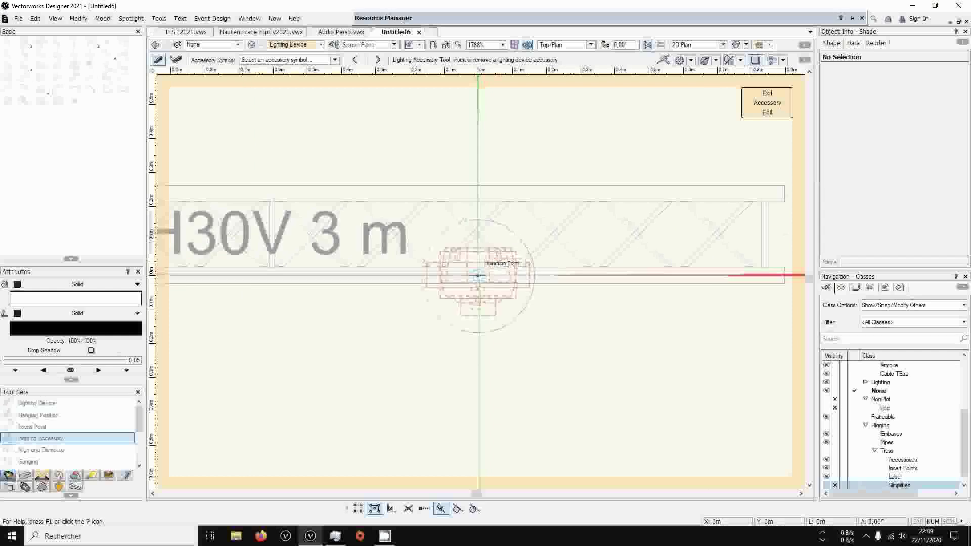
scroll(477, 275, down, 1)
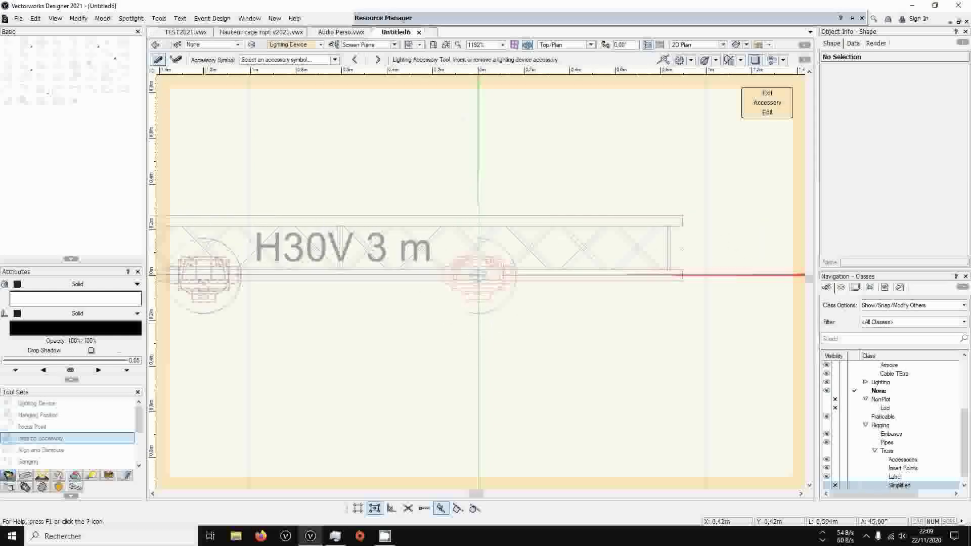
mouse_move(456, 18)
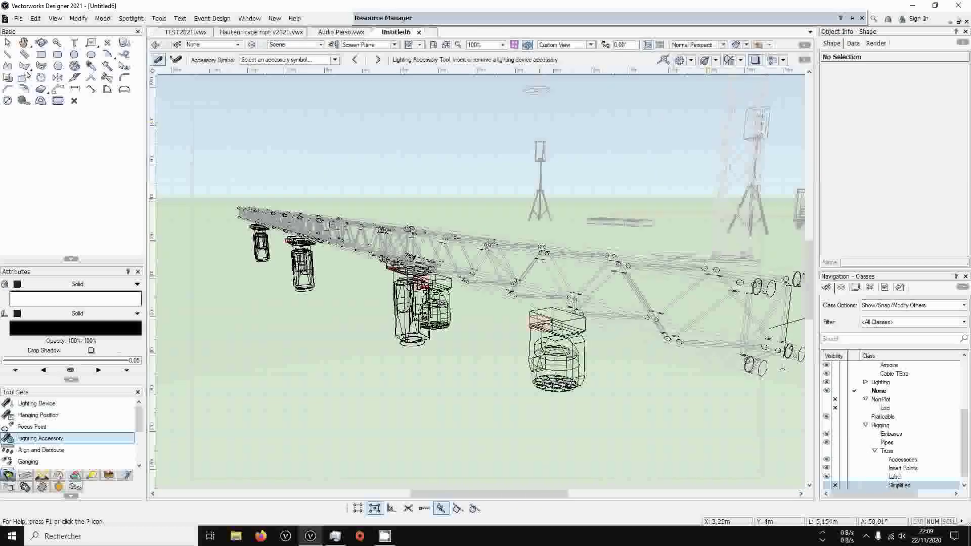
Run the 1 Clamp Marionette command on the two selected Martin Mac Aura XB fixtures
click(7, 42)
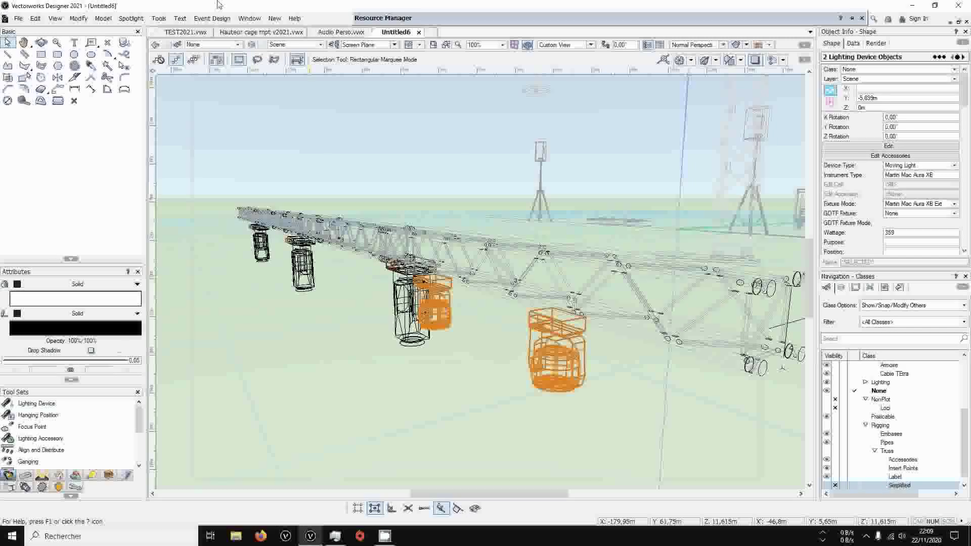
click(158, 18)
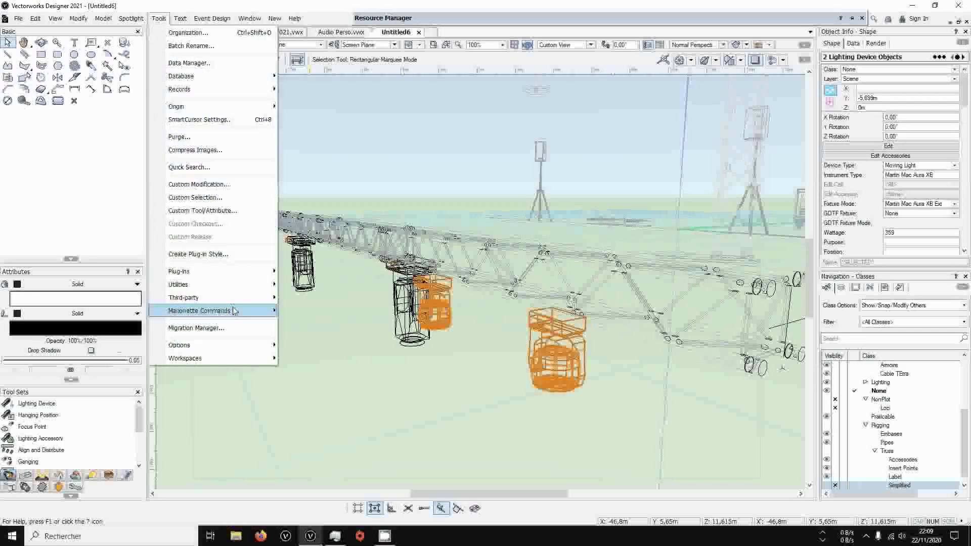
mouse_move(241, 313)
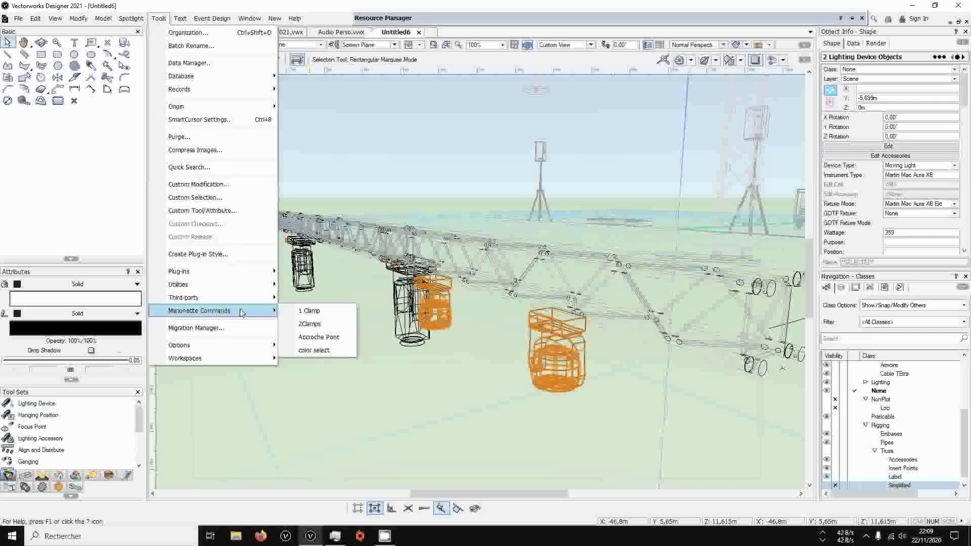
click(306, 310)
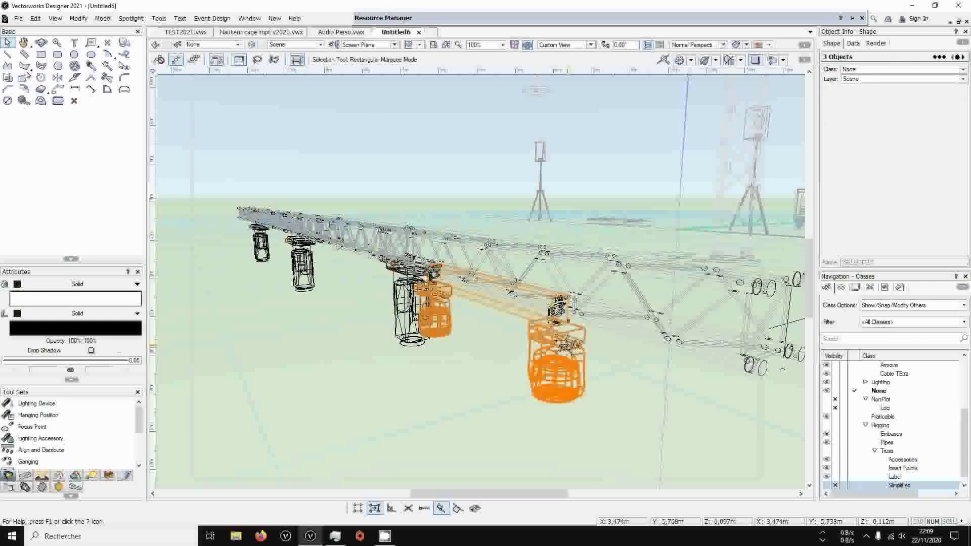
Examine the clamps between the Aura fixtures and the truss up close in a solid, shaded rendering
click(571, 314)
scroll(576, 314, up, 2)
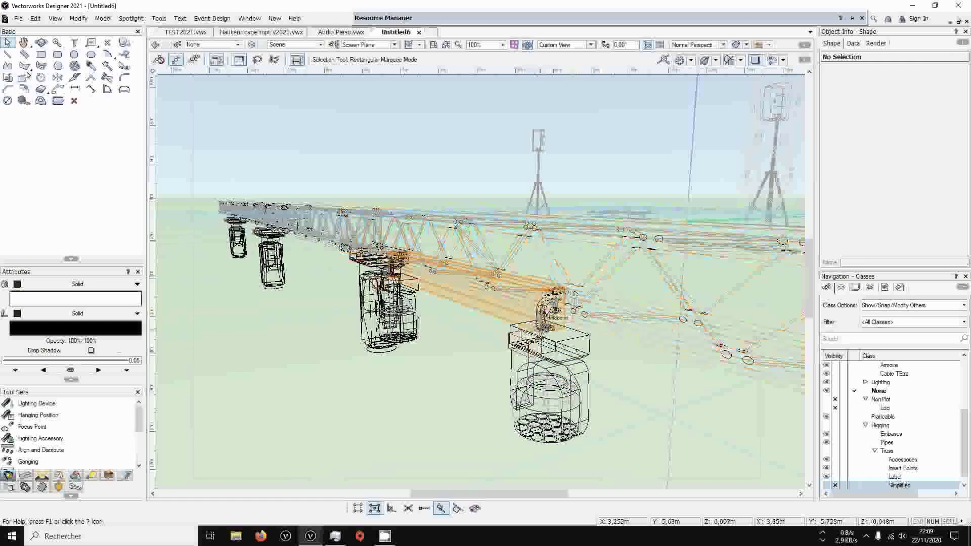
click(746, 44)
click(758, 123)
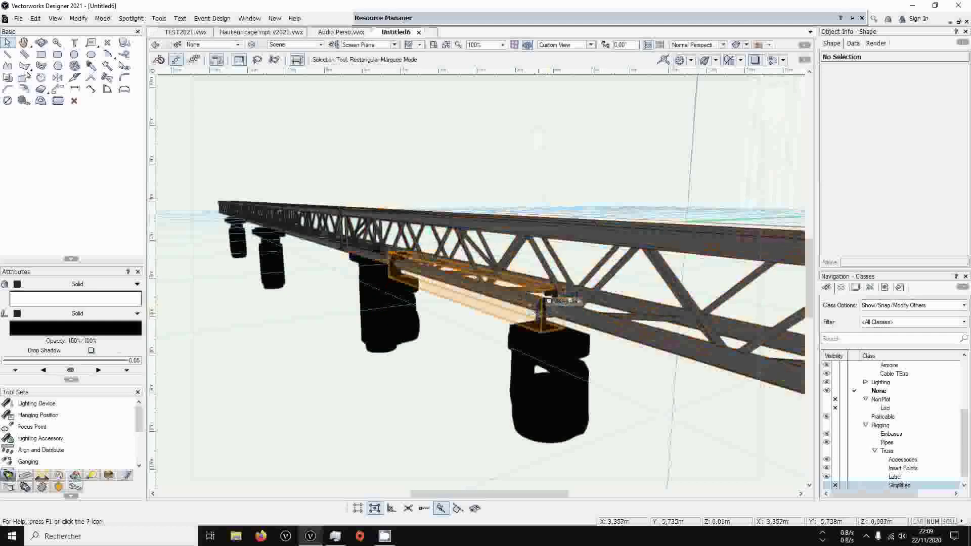
scroll(549, 300, down, 4)
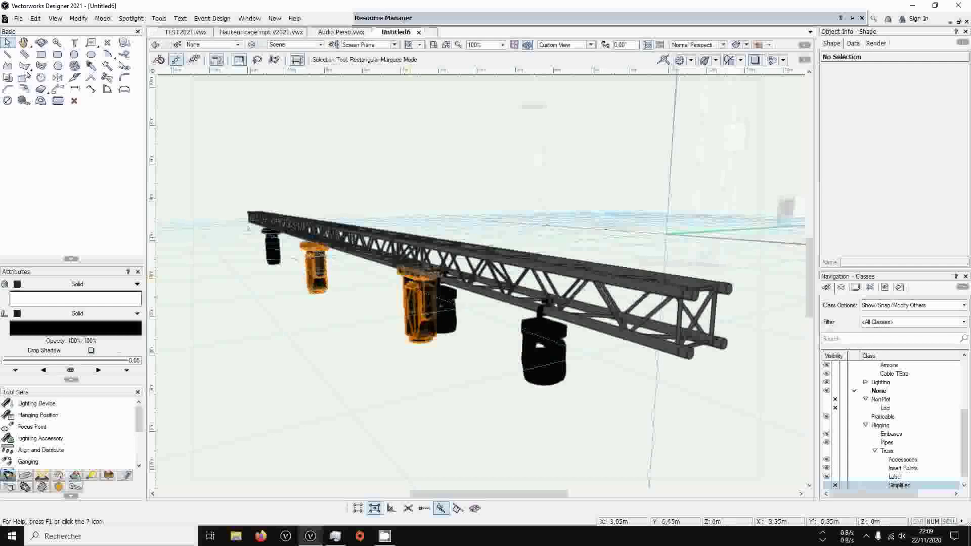
Select the three Ayrton Bora fixtures, inspect their hanging against the truss in perspective, and return to Top/Plan with nothing selected
click(247, 229)
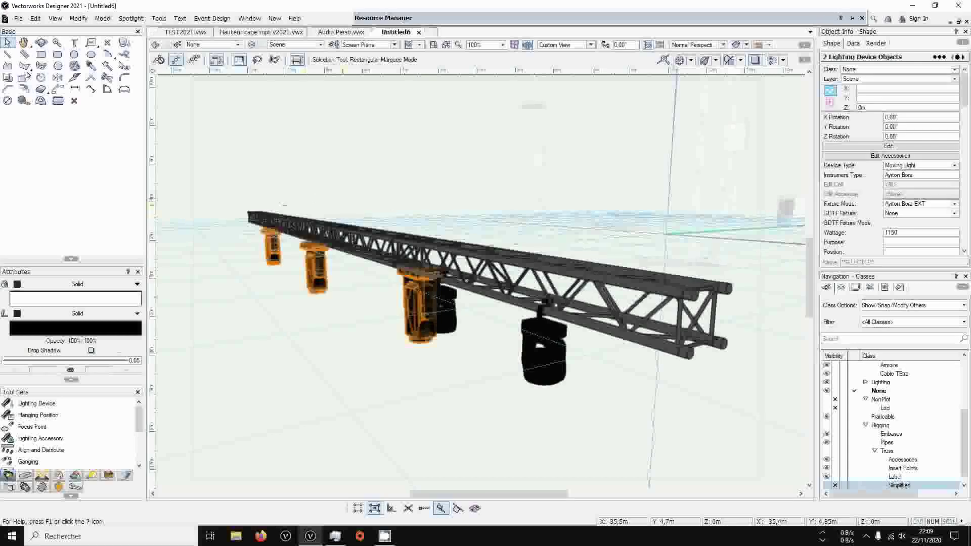
key(shift+c)
drag(333, 253, 448, 266)
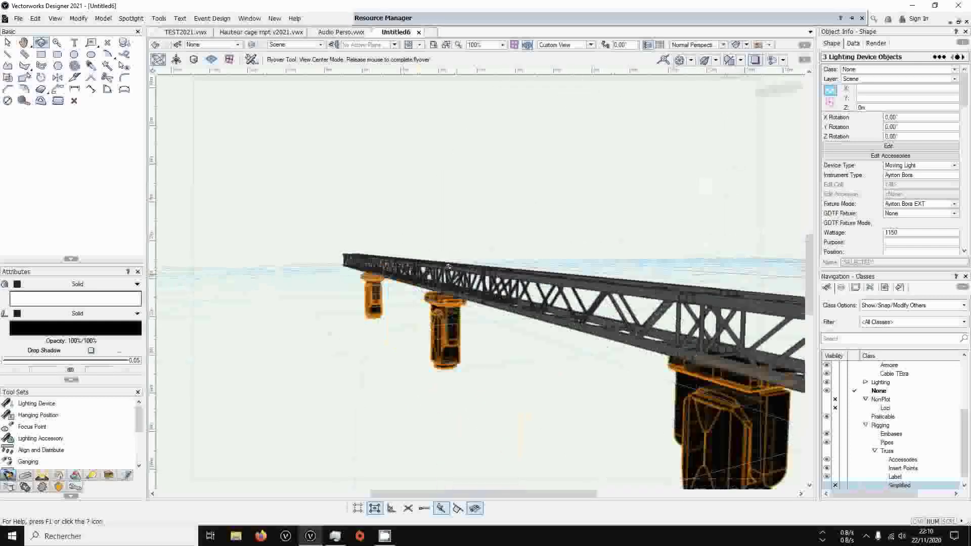
key(ctrl+5)
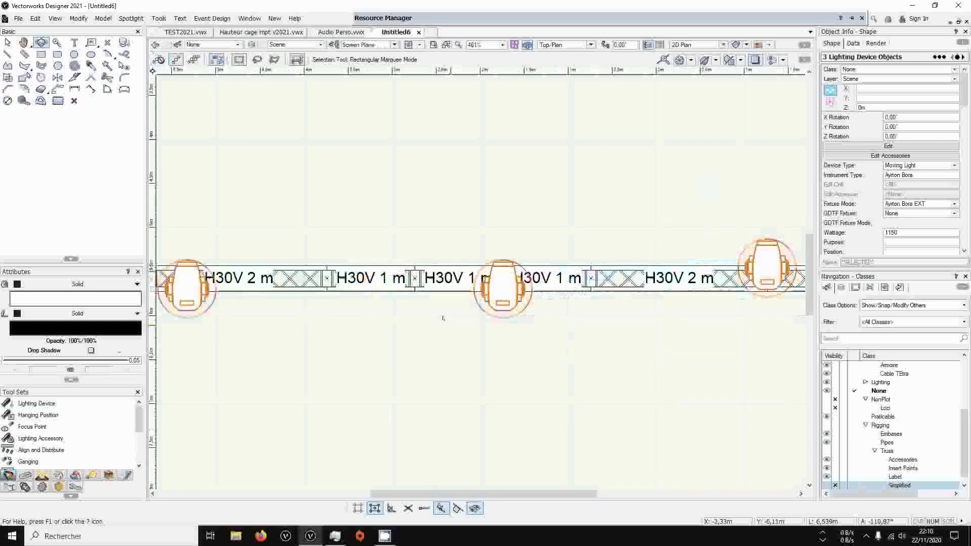
scroll(457, 318, down, 2)
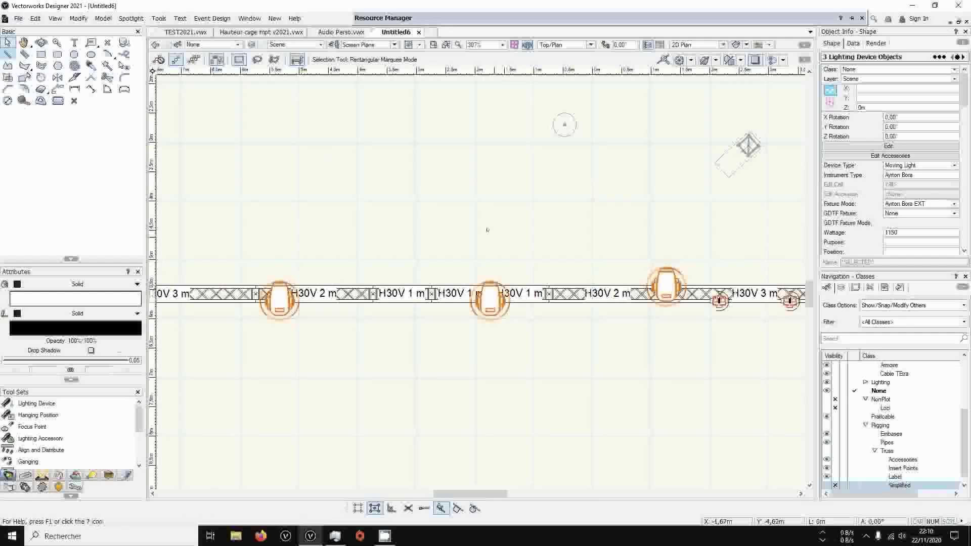
click(511, 237)
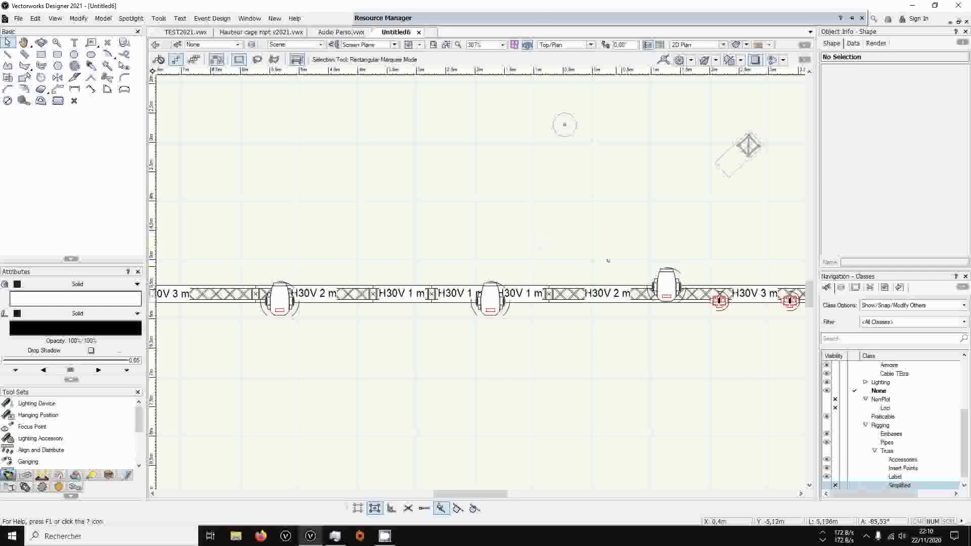
Select the three Ayrton Bora fixtures in a perspective view and run the 2Clamps Marionette command on them
ctrl+middle_drag(613, 376, 614, 376)
drag(613, 377, 488, 105)
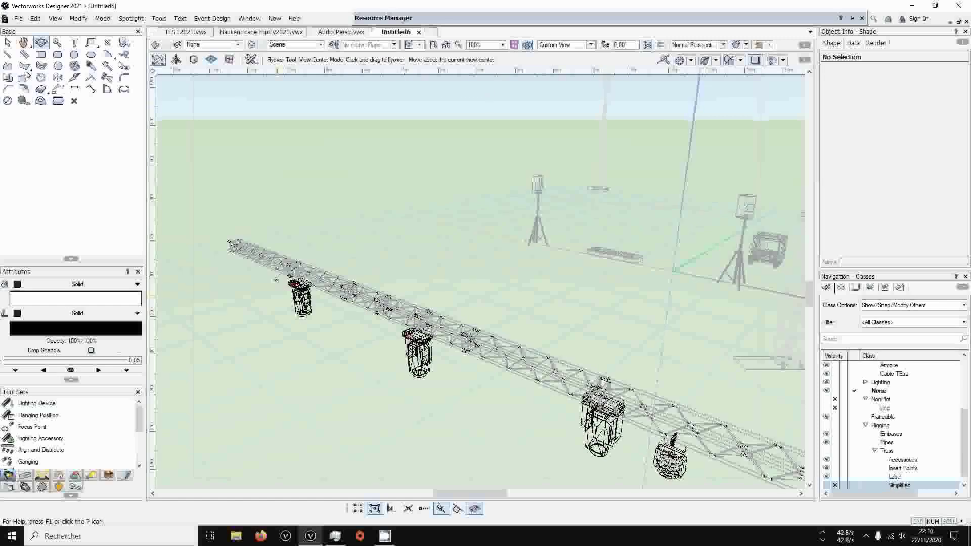
click(8, 43)
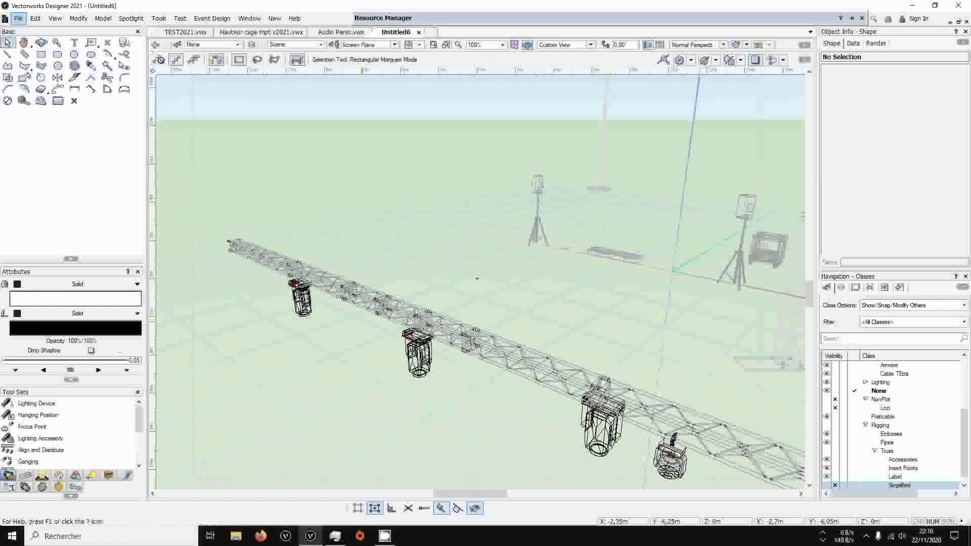
click(299, 284)
shift+click(414, 333)
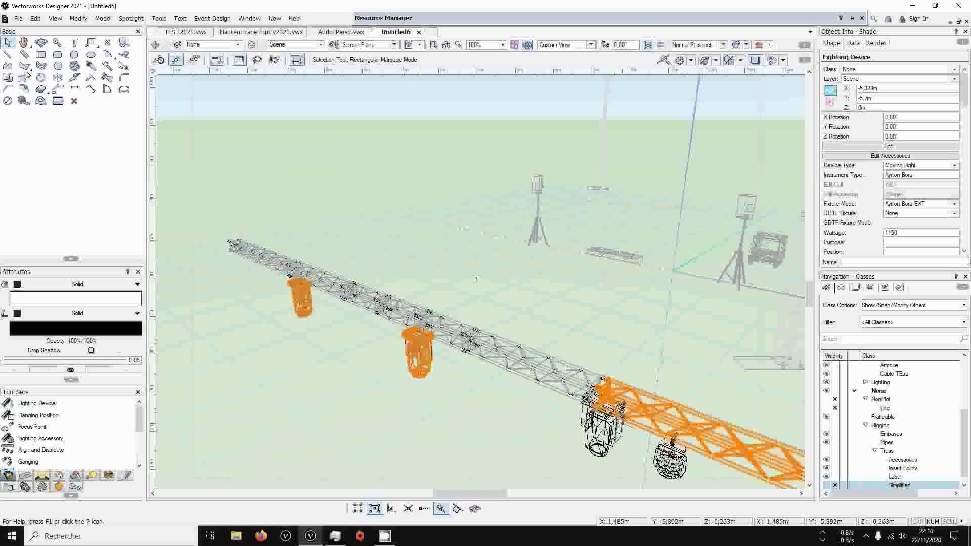
shift+click(602, 425)
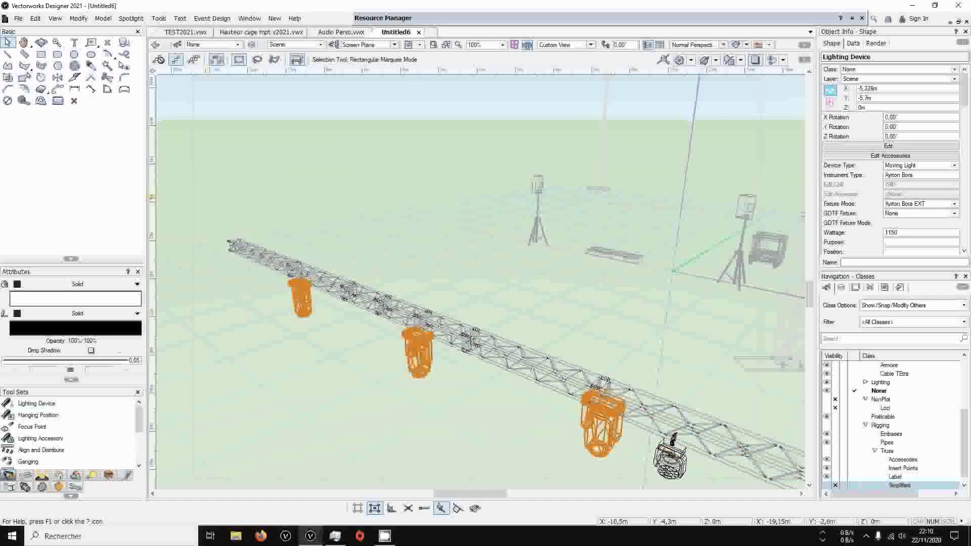
click(159, 18)
mouse_move(217, 311)
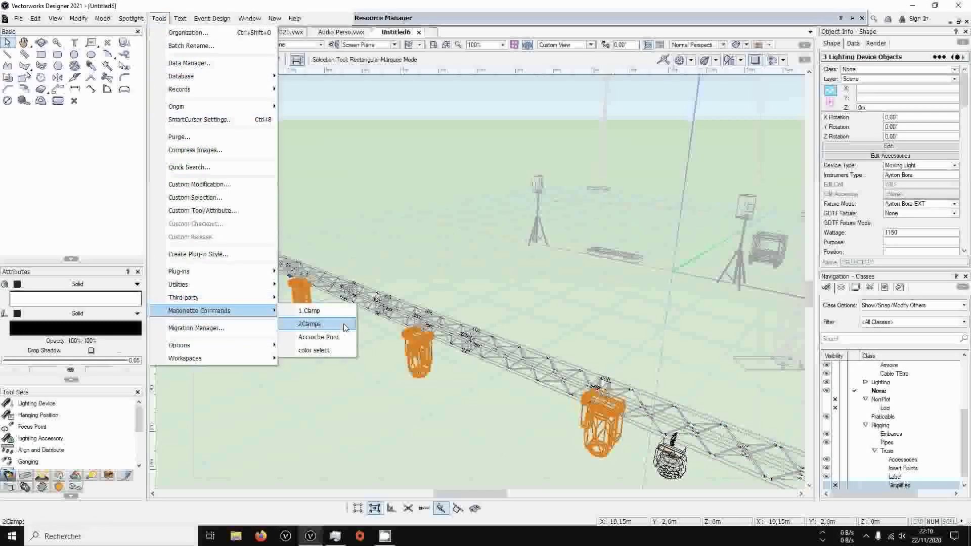
click(345, 326)
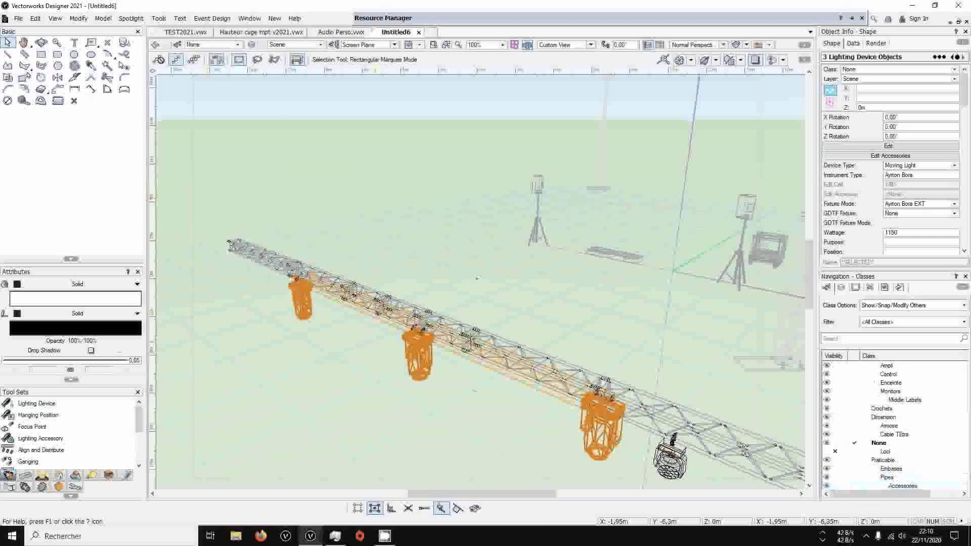
Examine the clamps between the Bora fixtures and the truss up close from several angles in a shaded rendering
scroll(572, 390, up, 4)
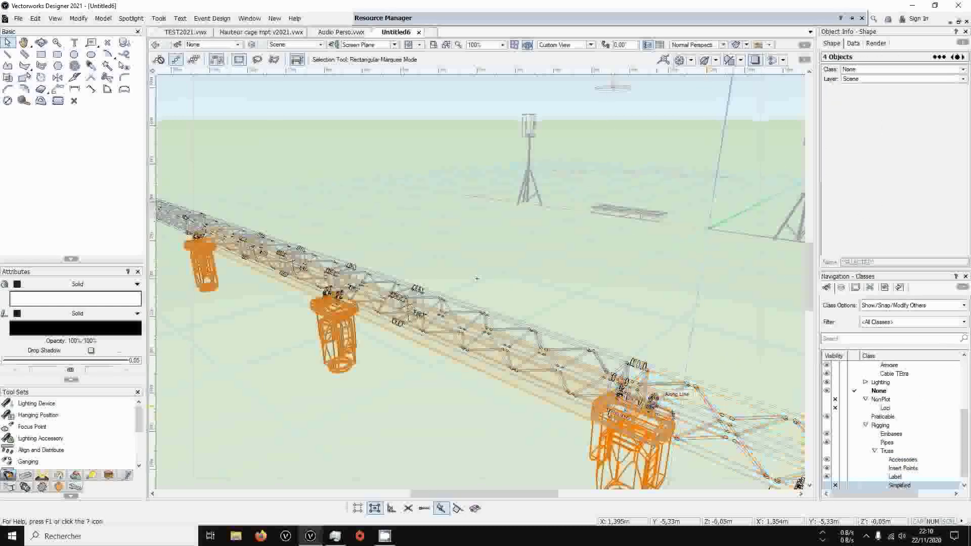
scroll(536, 380, down, 3)
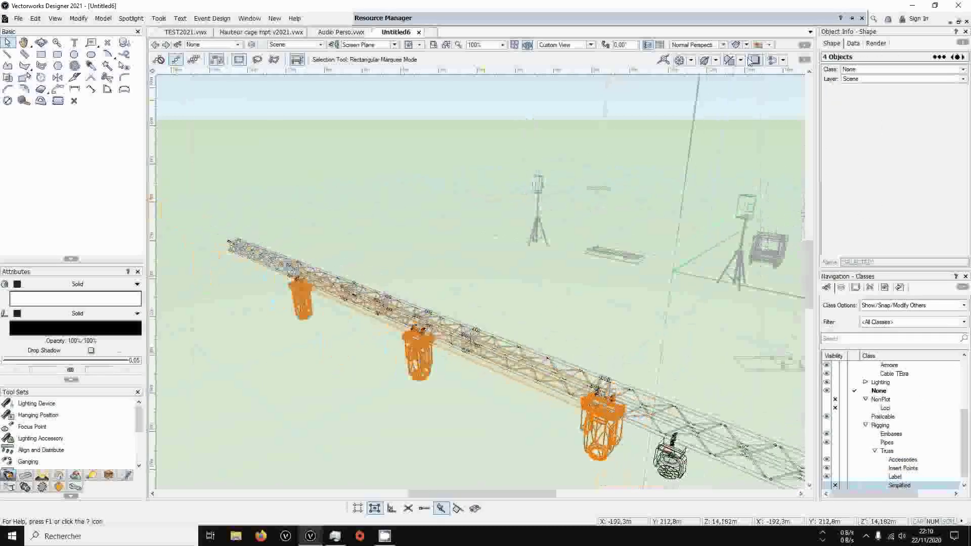
click(746, 45)
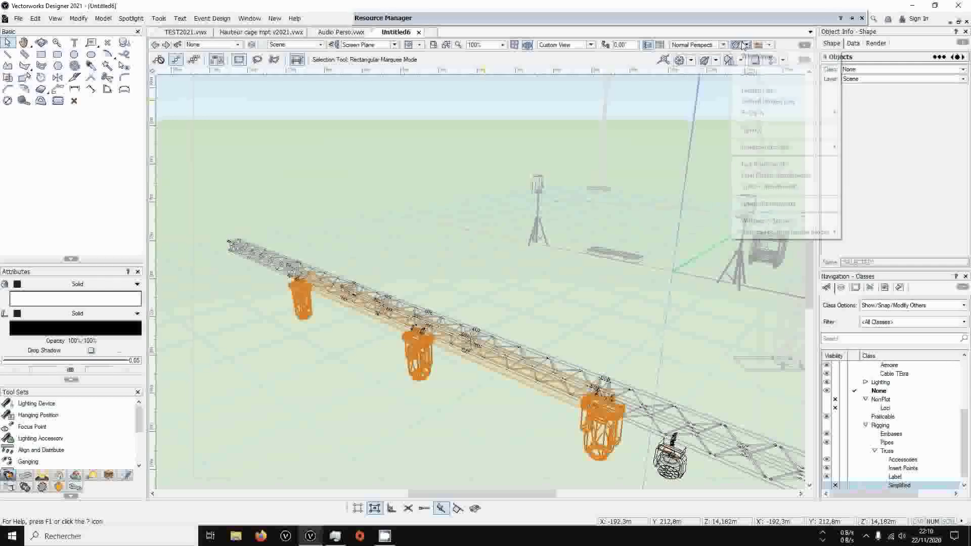
click(753, 133)
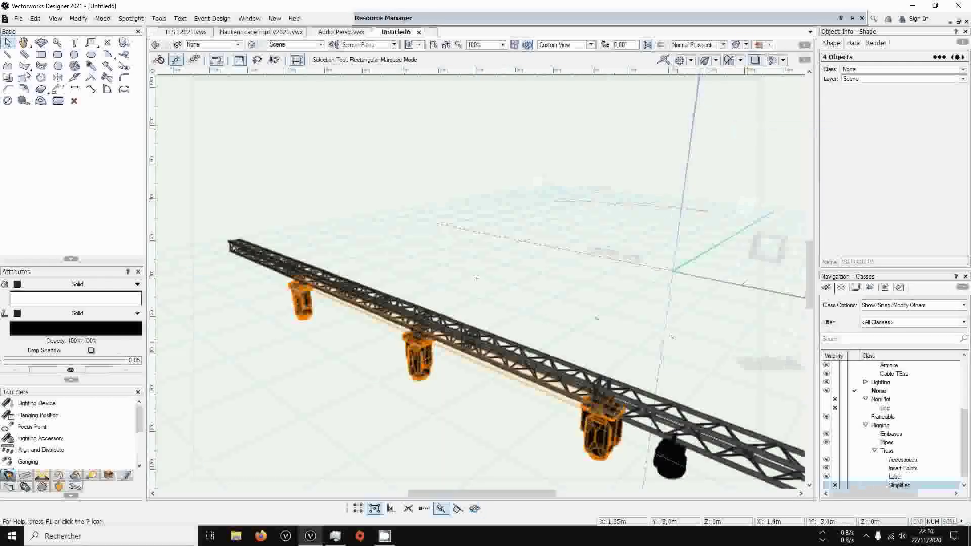
scroll(477, 278, up, 4)
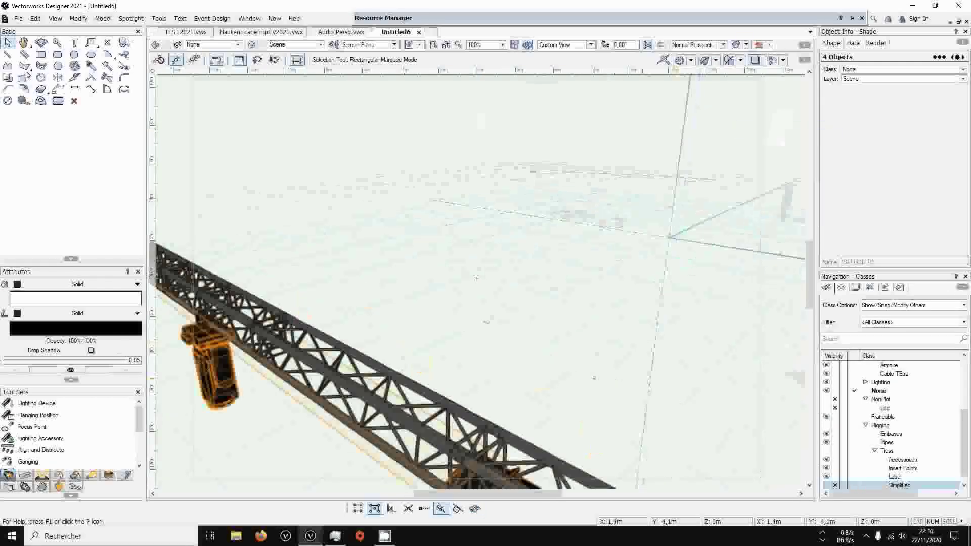
click(40, 43)
drag(532, 446, 609, 411)
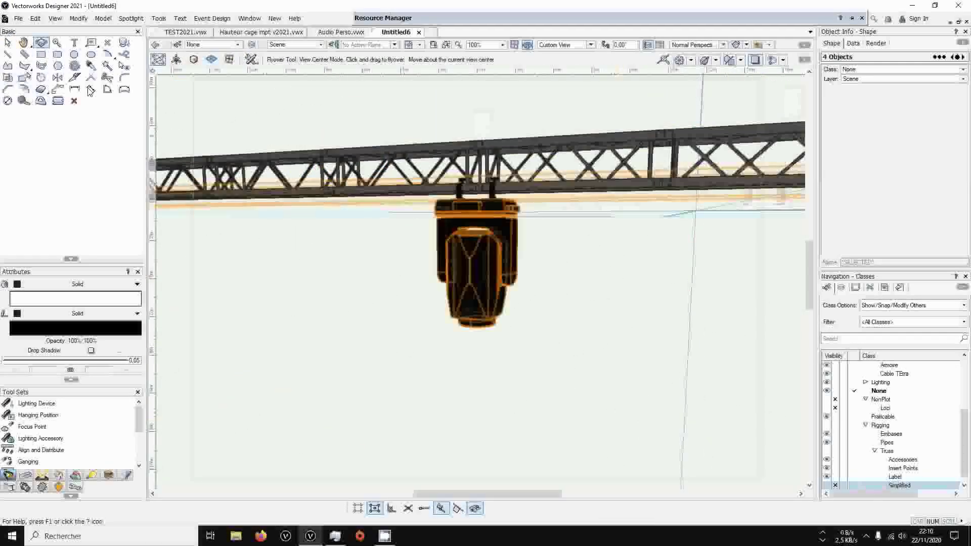
click(8, 43)
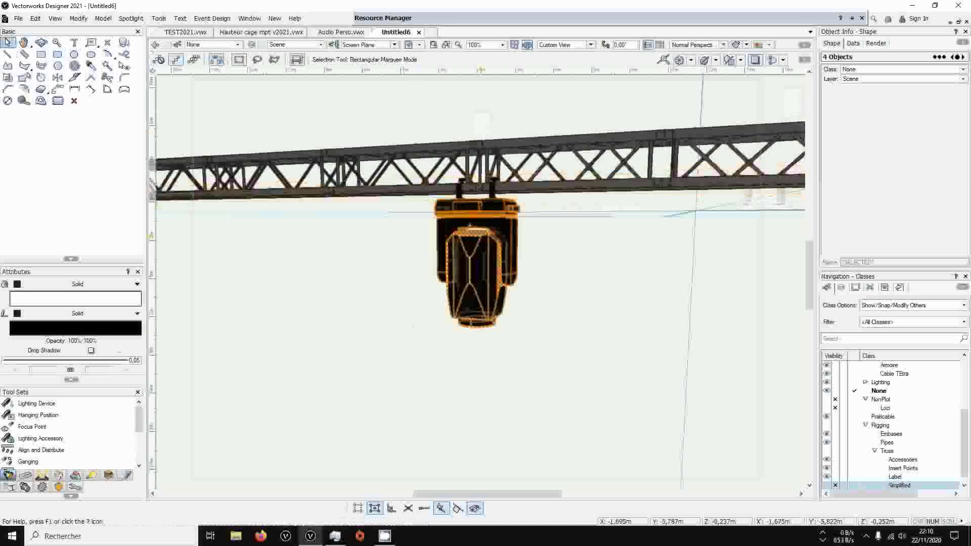
click(41, 43)
drag(580, 268, 529, 234)
click(194, 60)
drag(392, 296, 536, 338)
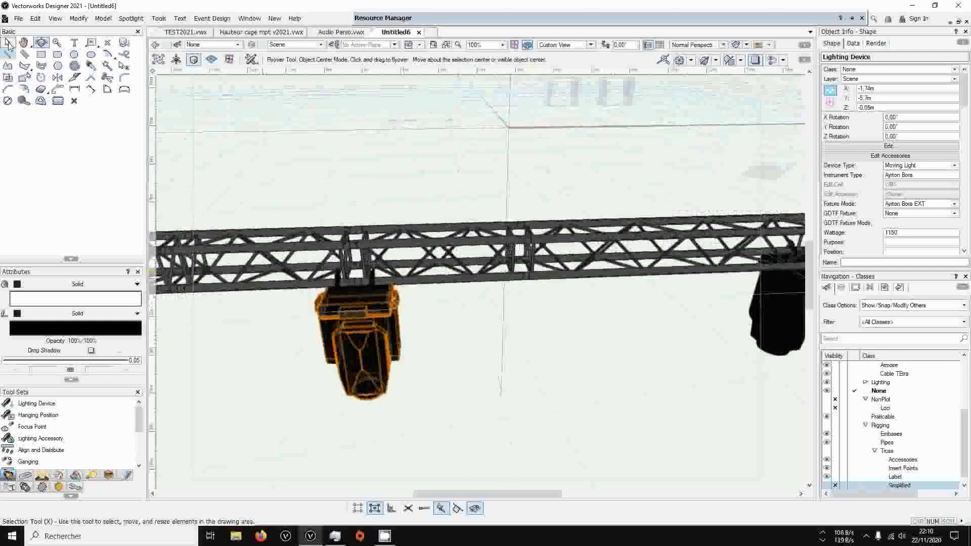
Select the 1 m H30V truss beside the middle Bora and extend the selection to all objects of its truss system
key(x)
click(428, 249)
scroll(429, 249, down, 2)
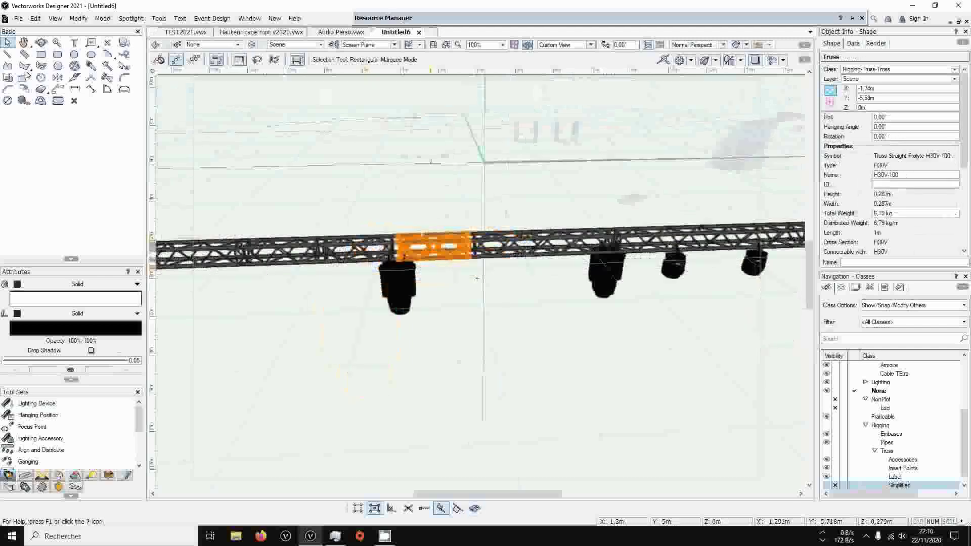
scroll(855, 213, down, 2)
scroll(856, 214, down, 3)
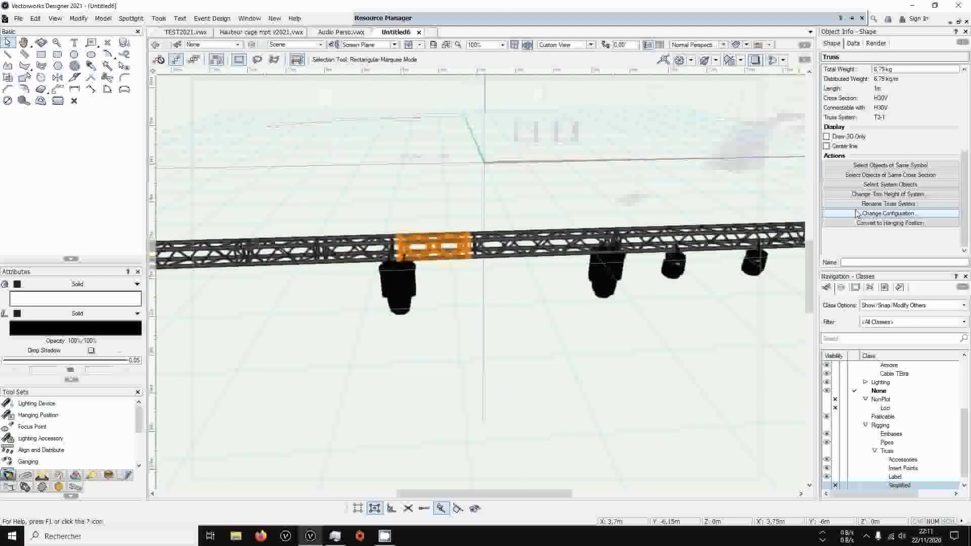
click(890, 184)
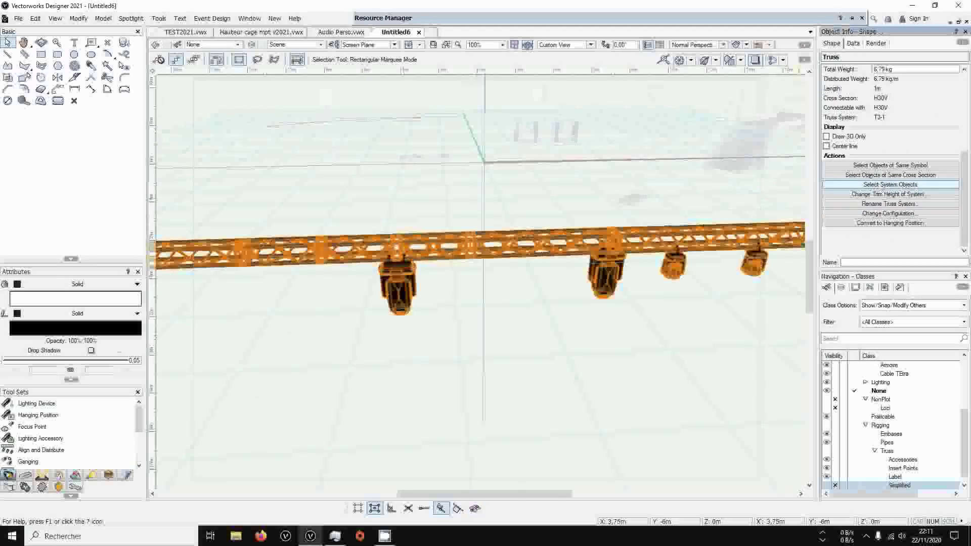
Look along the selected truss system and its hung fixtures, and clear the selection
scroll(323, 273, down, 2)
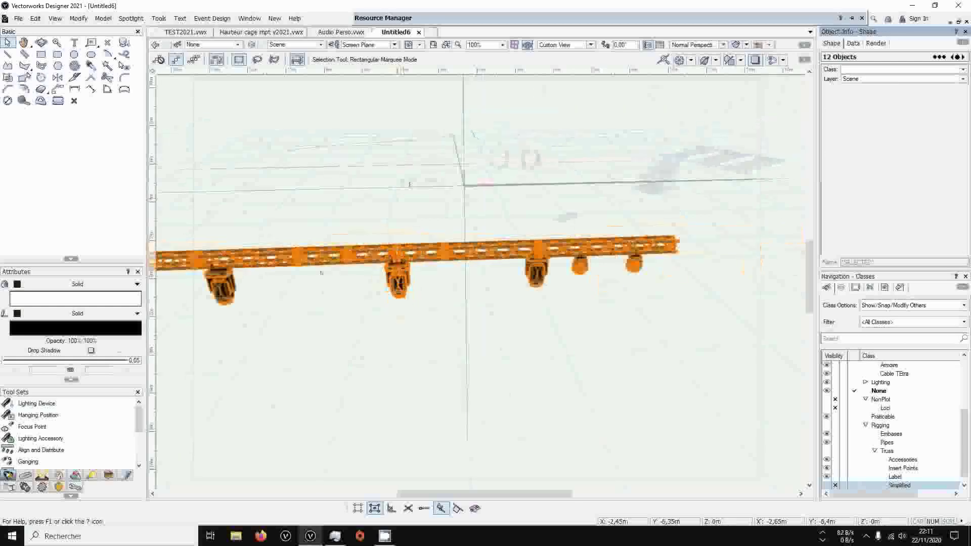
middle_drag(324, 272, 430, 306)
scroll(521, 271, up, 3)
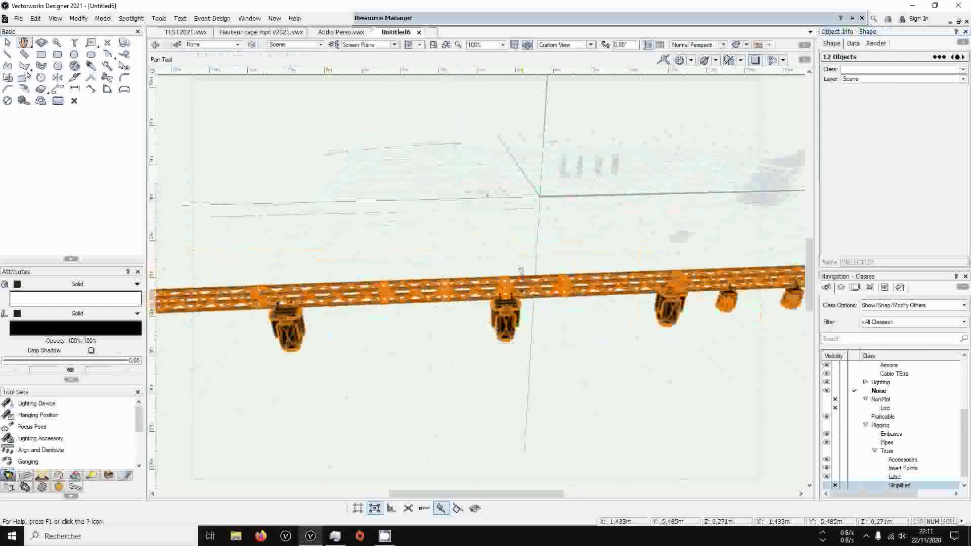
middle_drag(720, 361, 677, 379)
scroll(416, 331, down, 3)
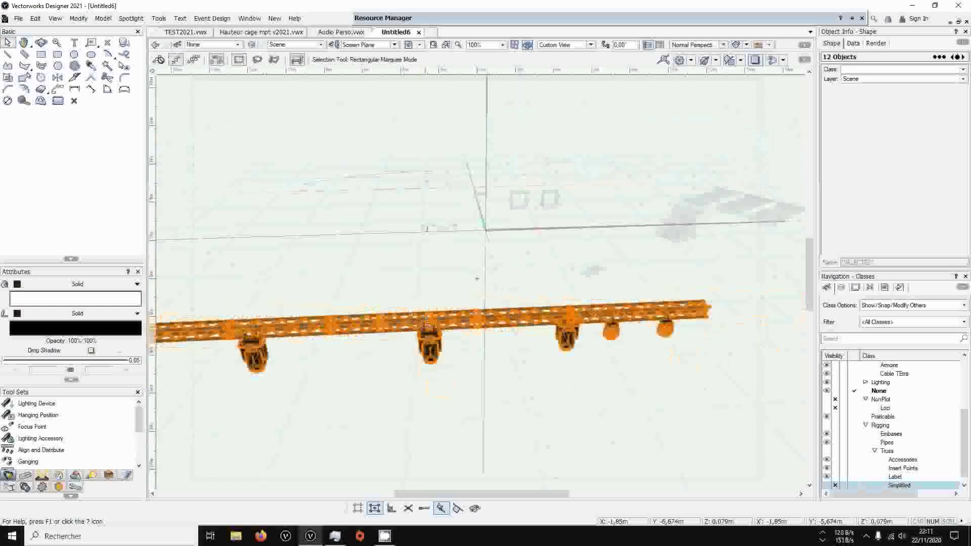
scroll(344, 360, up, 1)
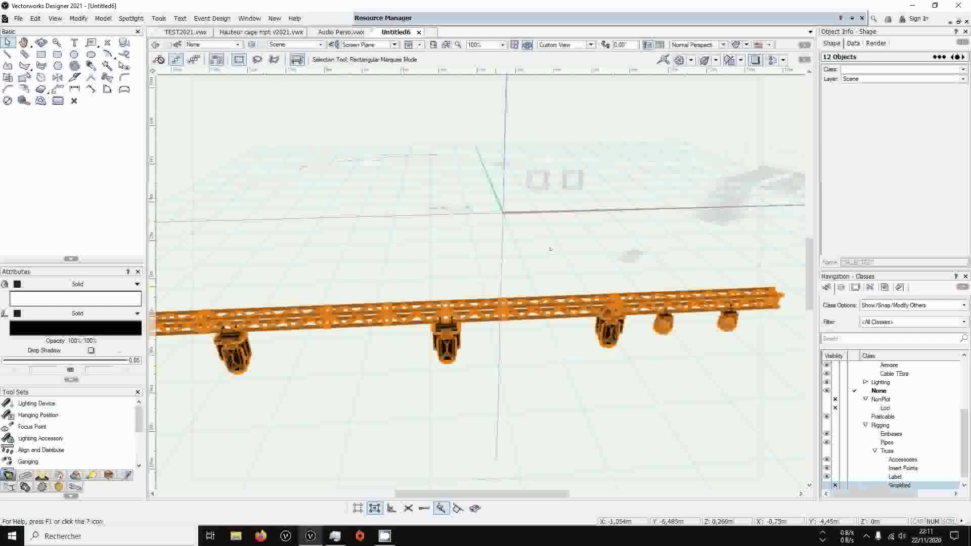
click(427, 254)
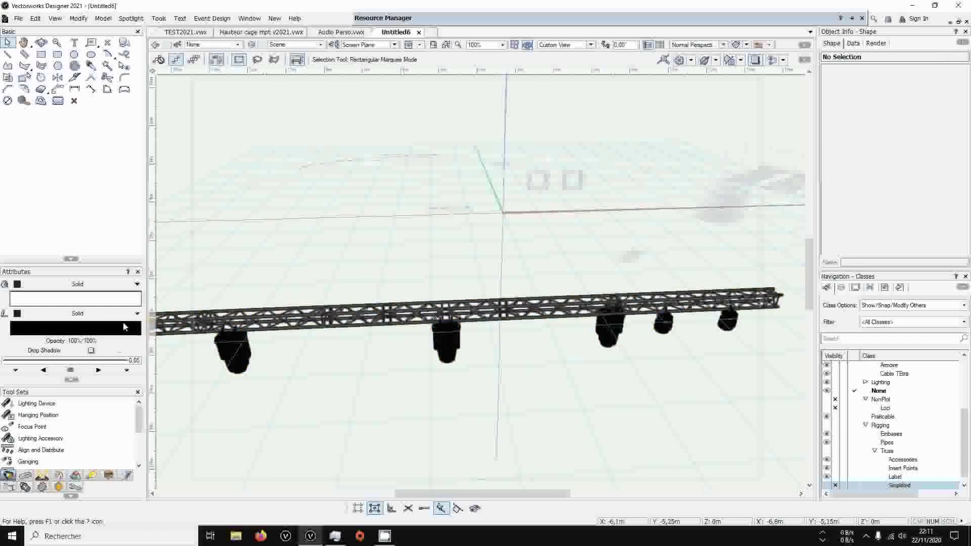
In Top/Plan, apply the Pont Par Longueur data visualization, importing it into the Untitled6 root folder and keeping the existing record format
key(F5)
middle_drag(413, 475, 548, 296)
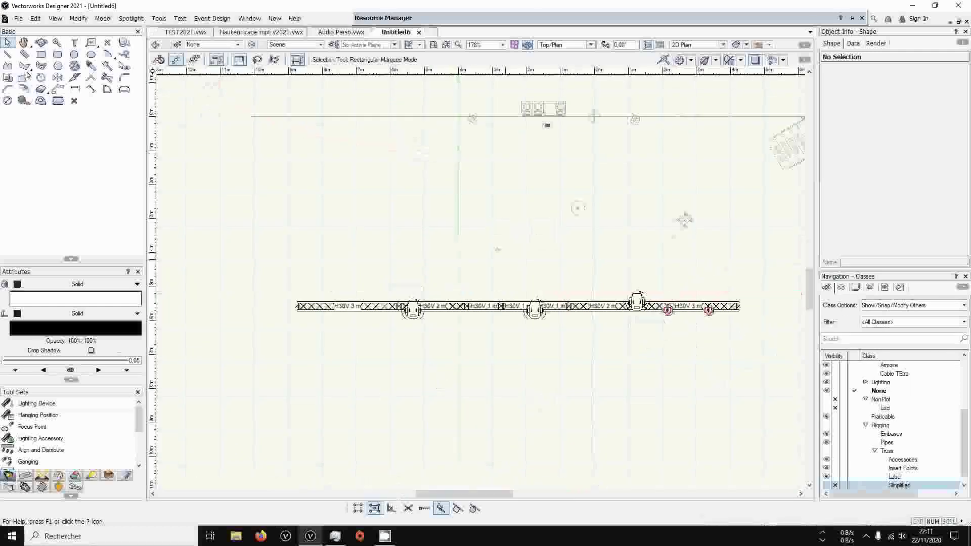
scroll(556, 315, up, 2)
scroll(554, 310, down, 1)
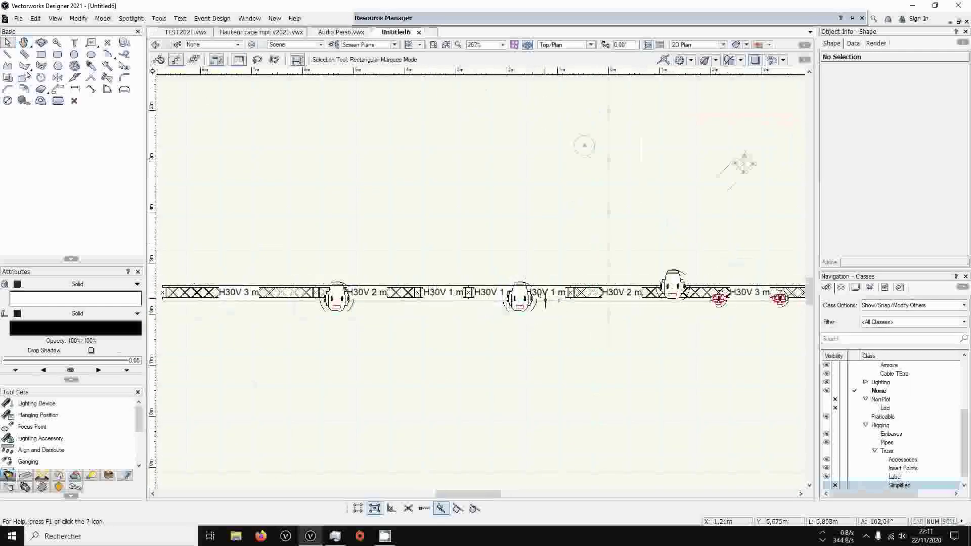
scroll(563, 230, down, 1)
middle_drag(561, 233, 524, 276)
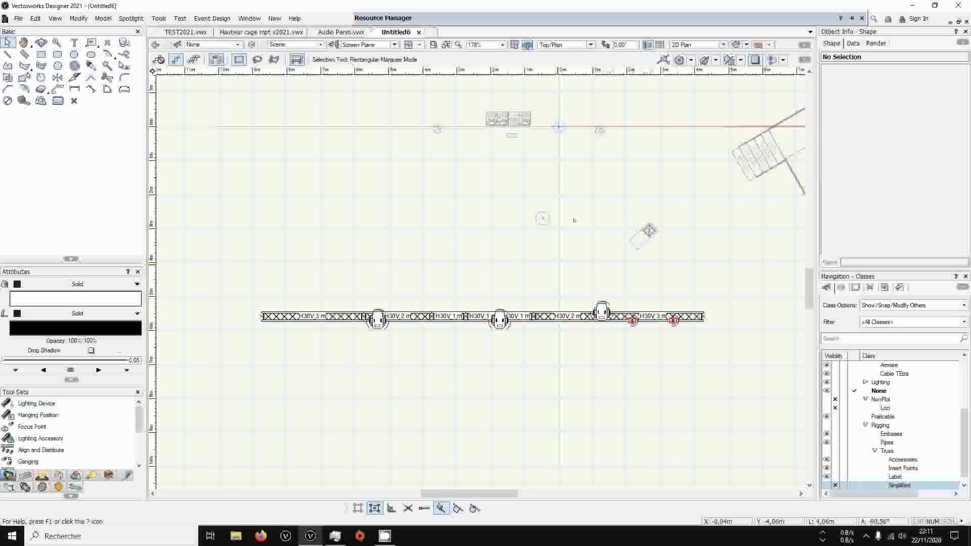
click(768, 45)
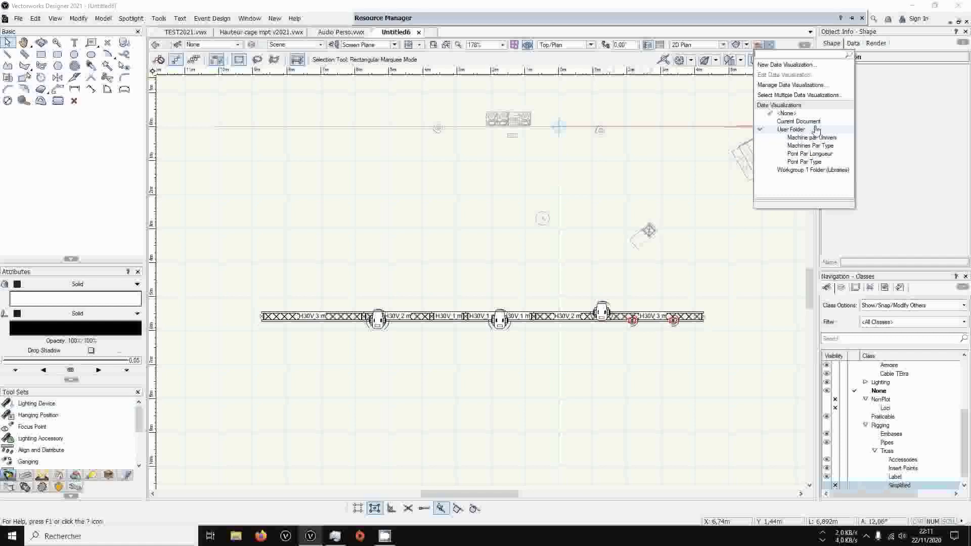
click(798, 155)
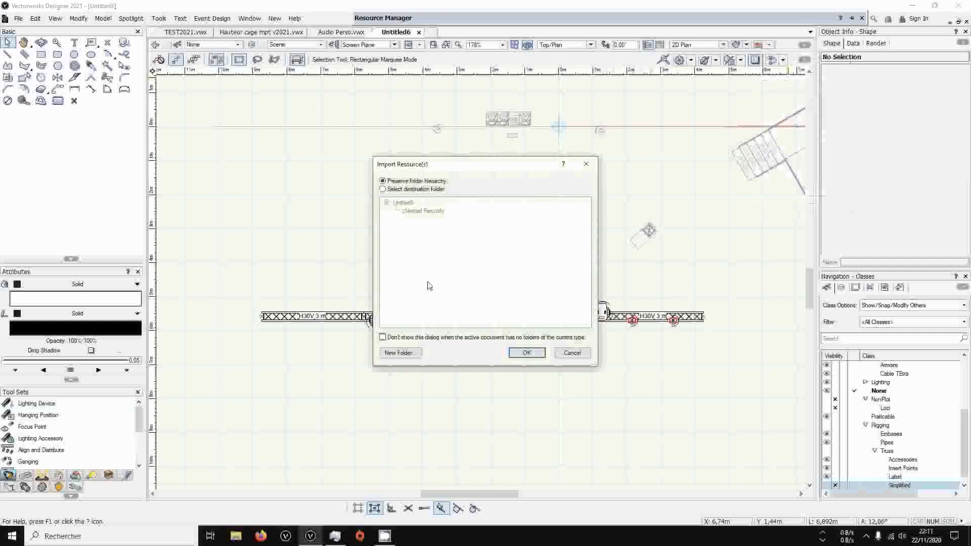
click(400, 189)
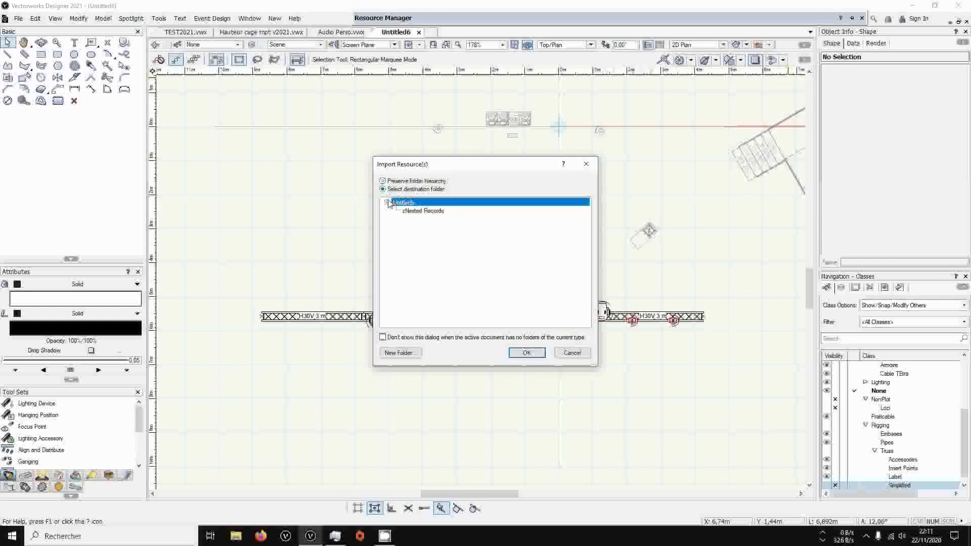
click(527, 352)
click(506, 335)
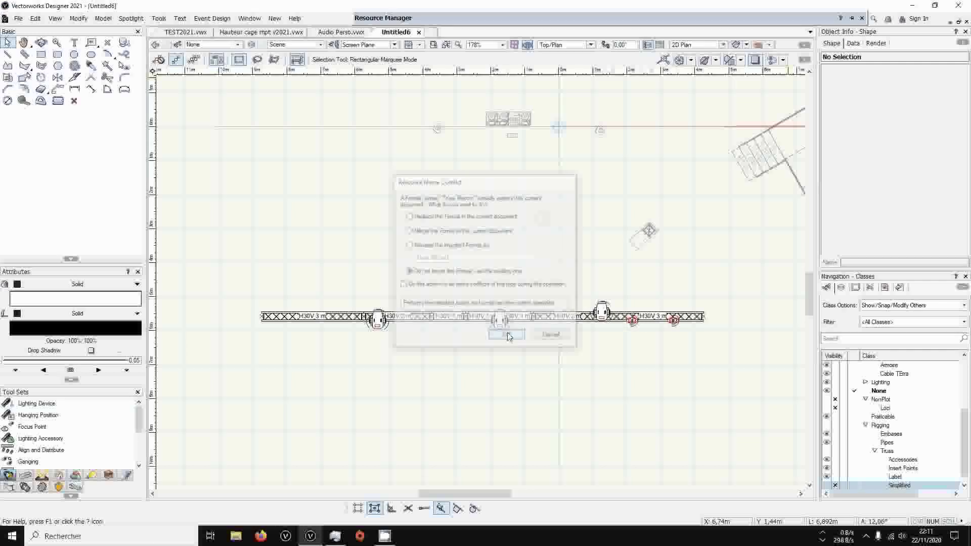
Examine the truss colouring by length in Top/Plan and in a shaded 3D view
scroll(458, 321, up, 2)
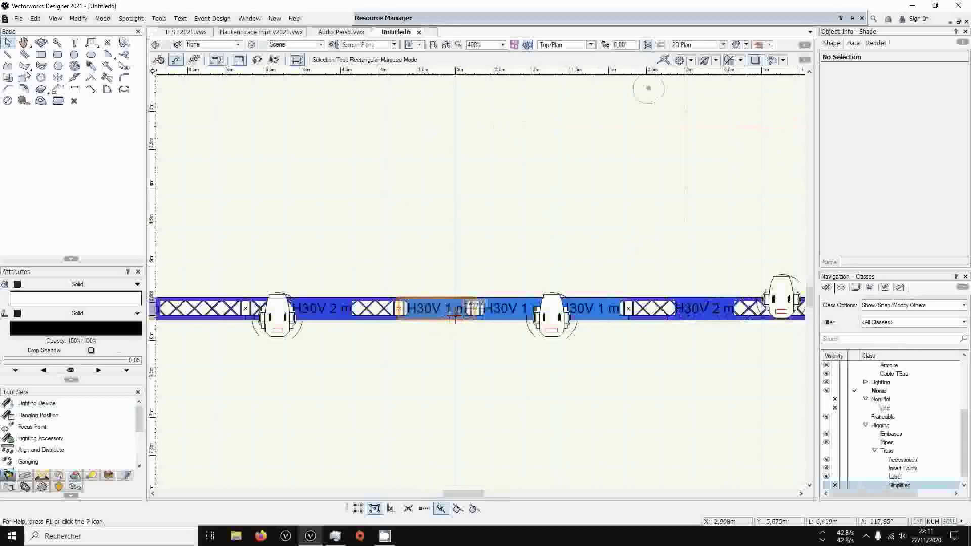
scroll(457, 320, down, 2)
scroll(457, 318, up, 2)
scroll(463, 316, down, 2)
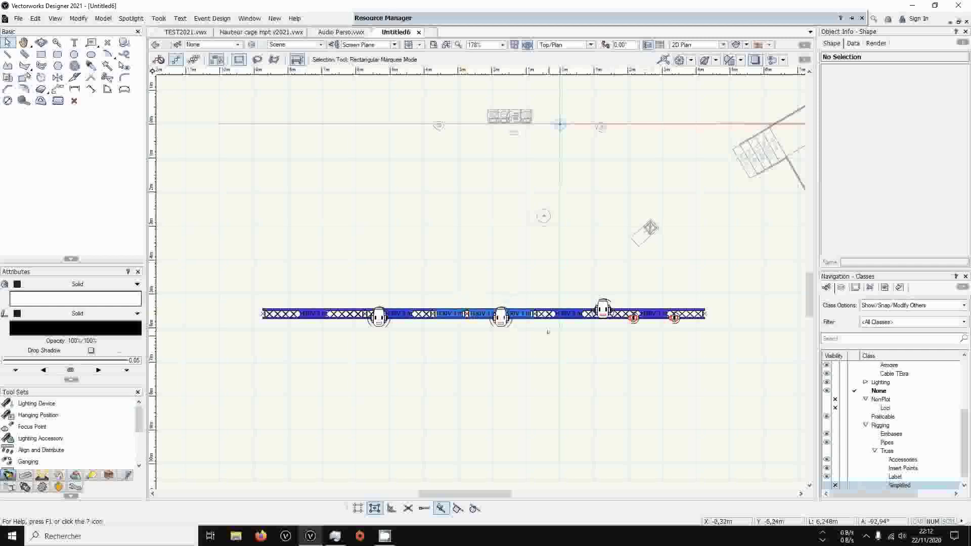
ctrl+middle_drag(544, 278, 528, 138)
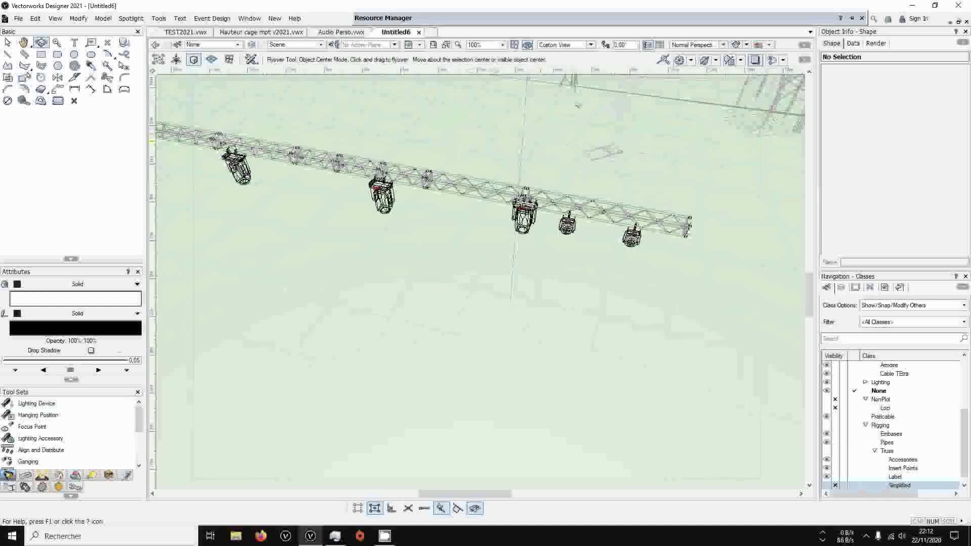
click(746, 44)
click(751, 130)
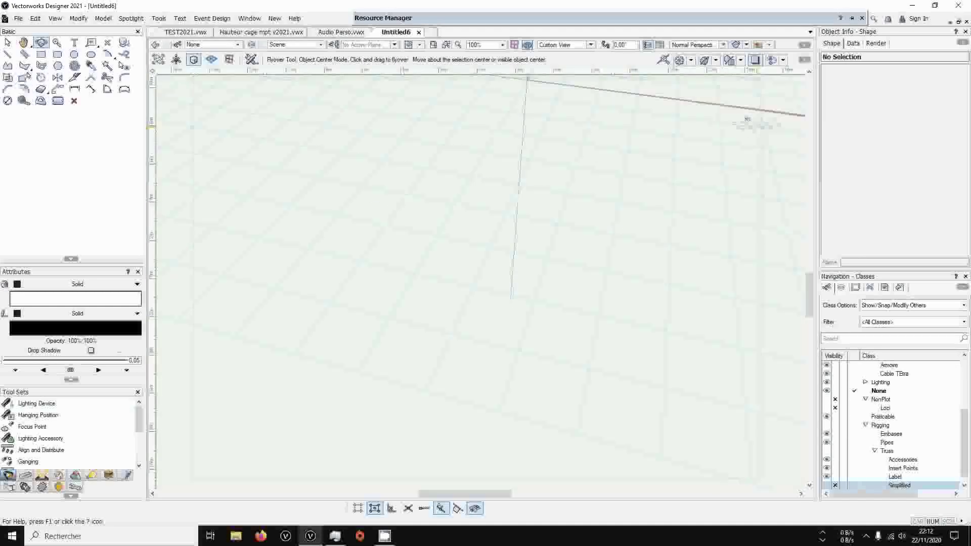
middle_drag(418, 160, 552, 199)
Find the lighting options through command search and raise the scene's ambient light brightness to 78%
key(ctrl+f)
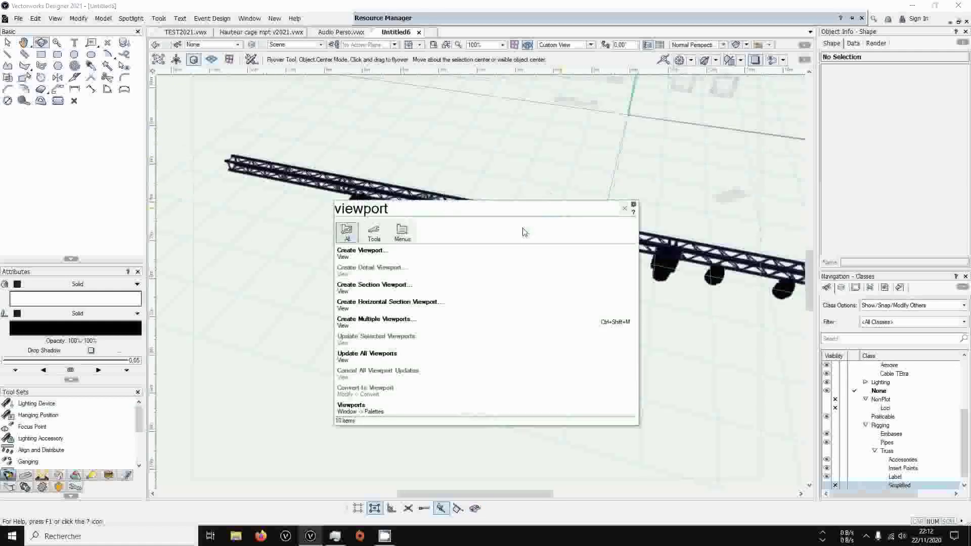
double_click(492, 211)
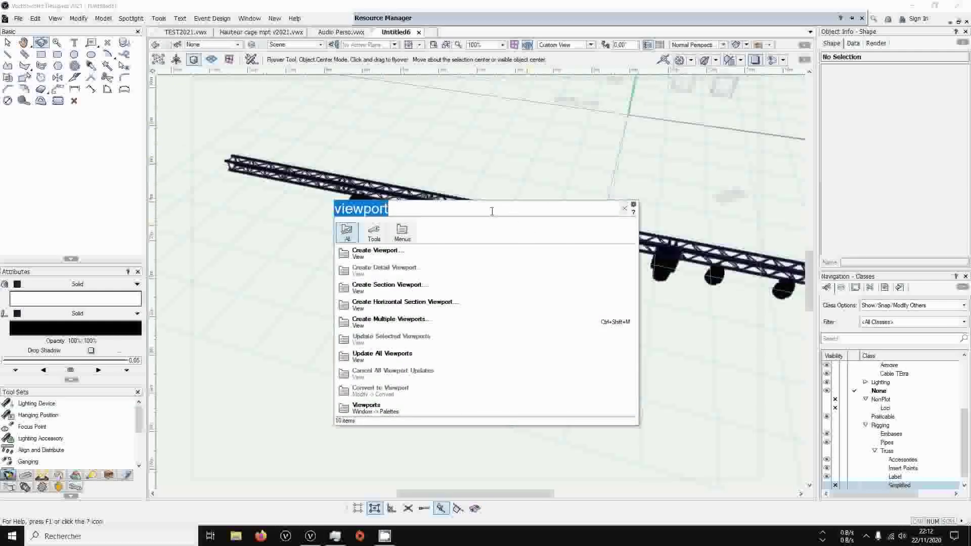
text(set light)
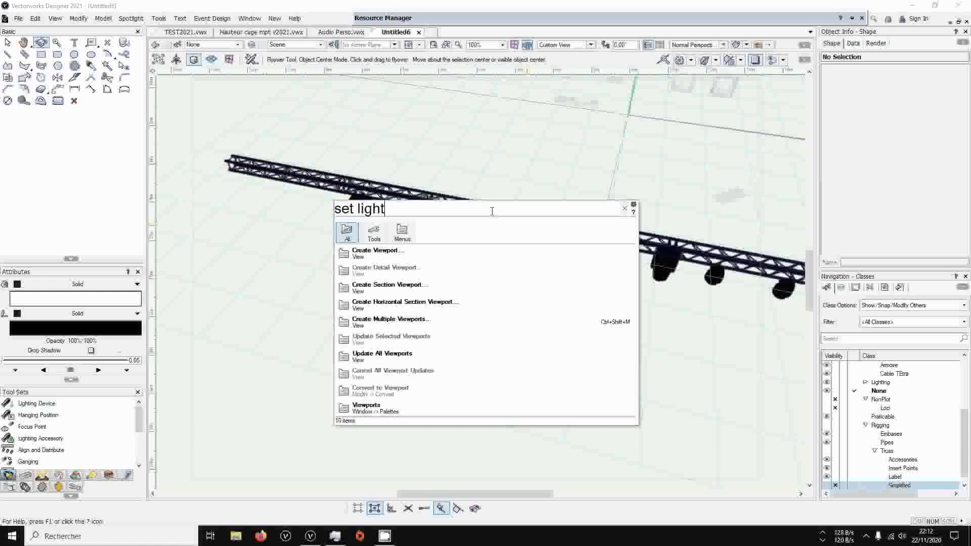
key(Down)
key(Return)
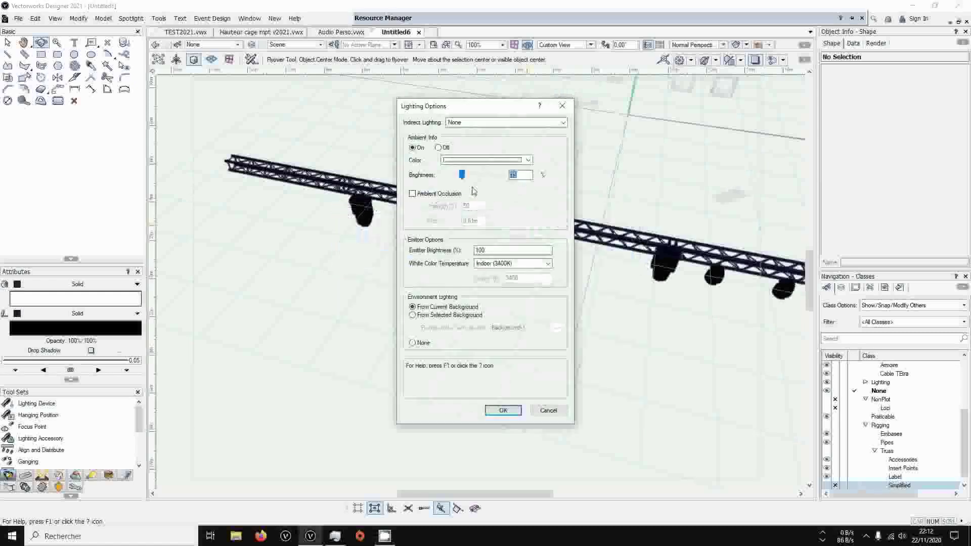
drag(462, 174, 482, 174)
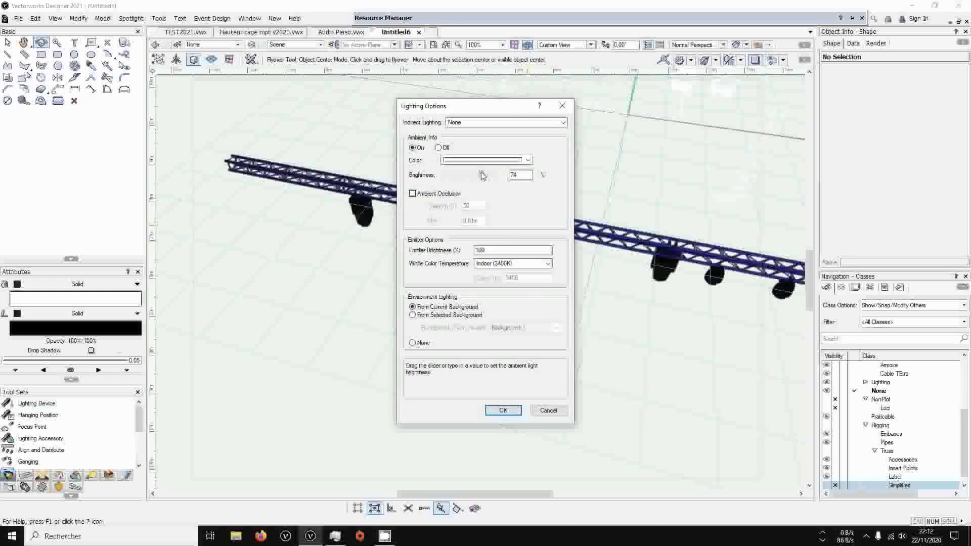
click(502, 410)
middle_drag(608, 198, 563, 222)
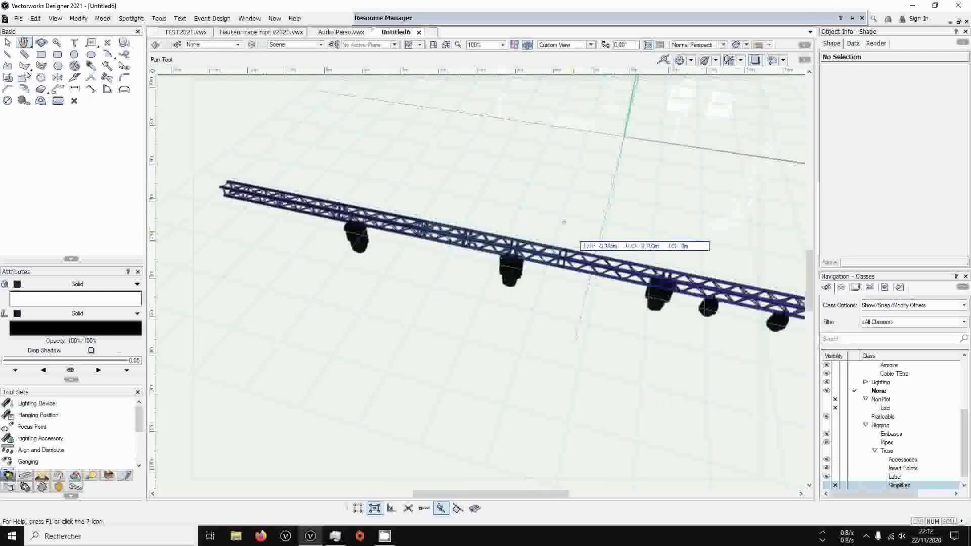
Edit the Pont Par Longueur data visualization, automatically assigning the colours and setting the fill of the 3000mm value to red
click(769, 46)
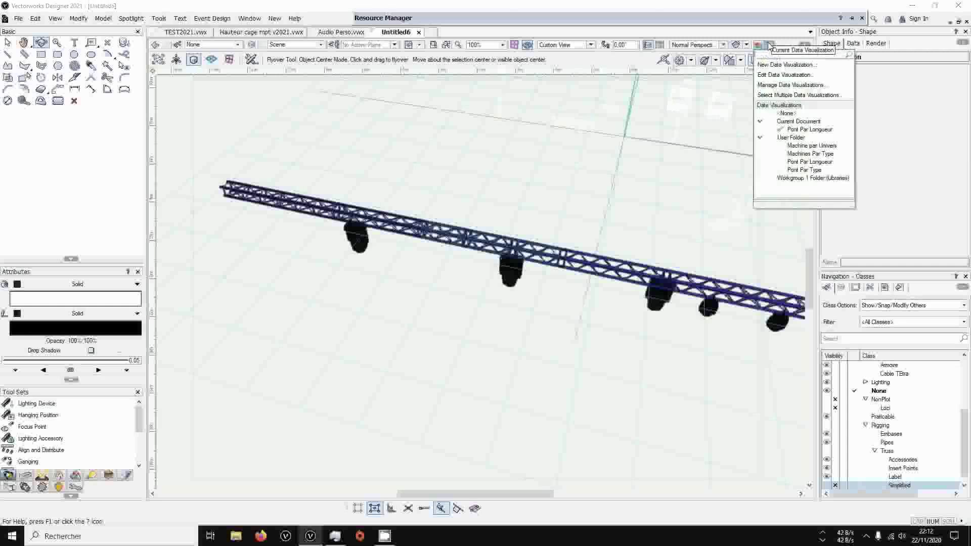
click(793, 75)
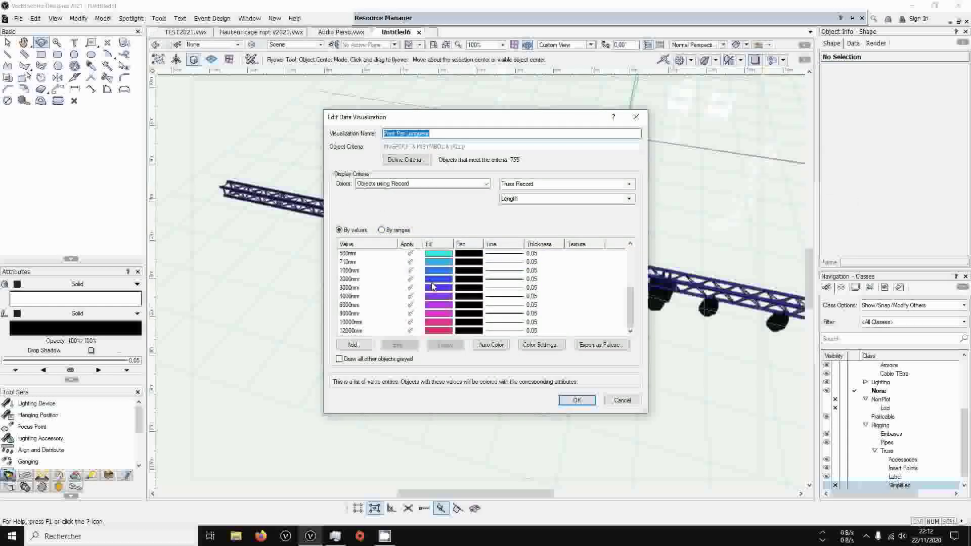
click(491, 345)
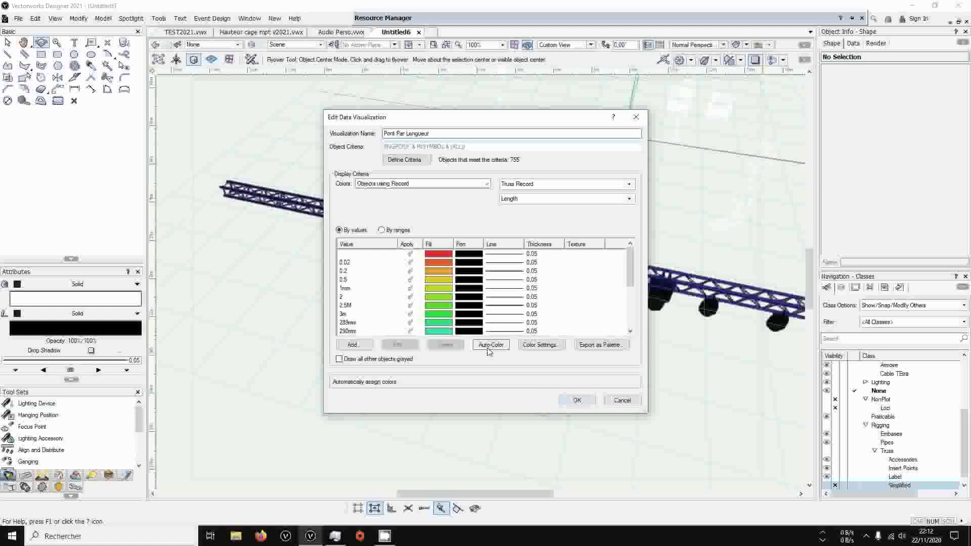
scroll(427, 281, down, 5)
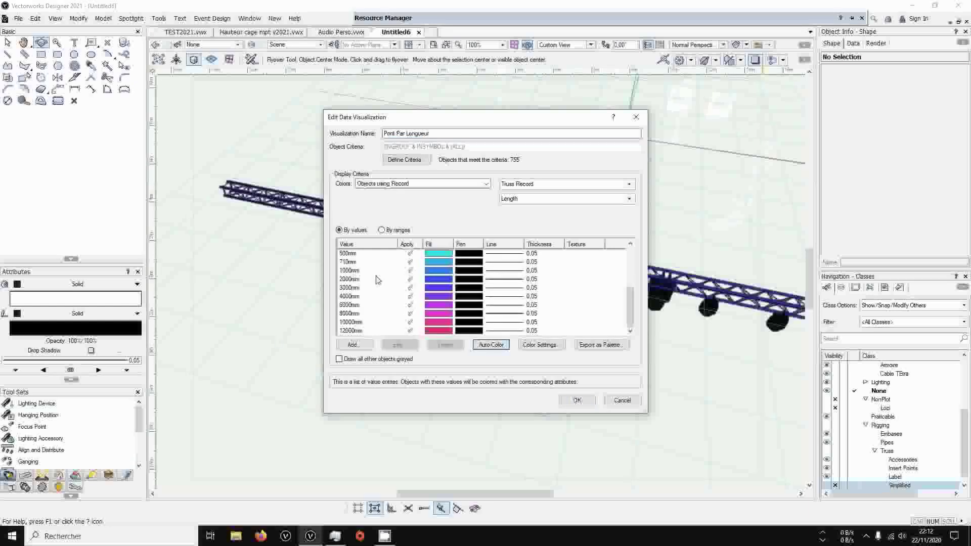
double_click(436, 289)
click(361, 225)
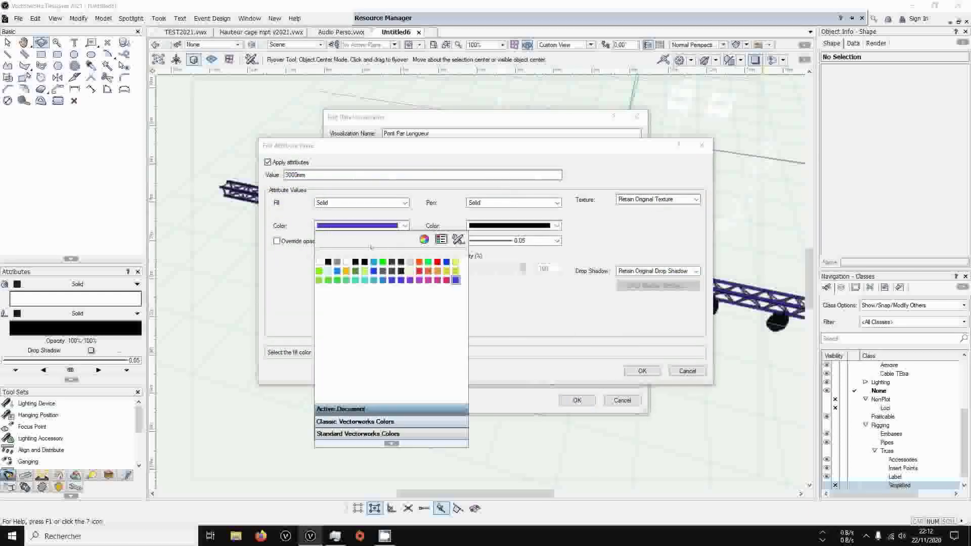
click(438, 262)
key(Return)
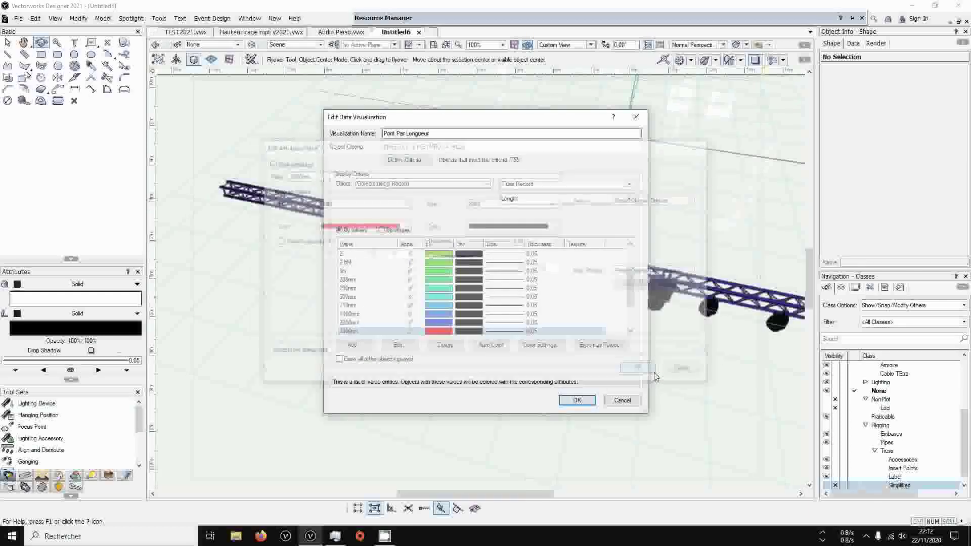
click(577, 401)
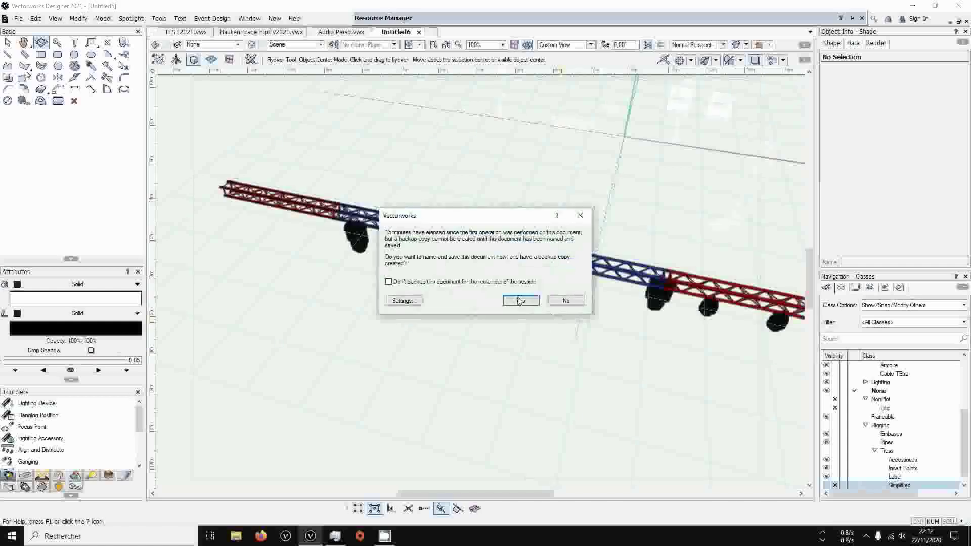
click(520, 300)
Examine the recoloured truss lengths in Top/Plan and in the 3D Top view
click(419, 268)
drag(428, 262, 589, 258)
key(F5)
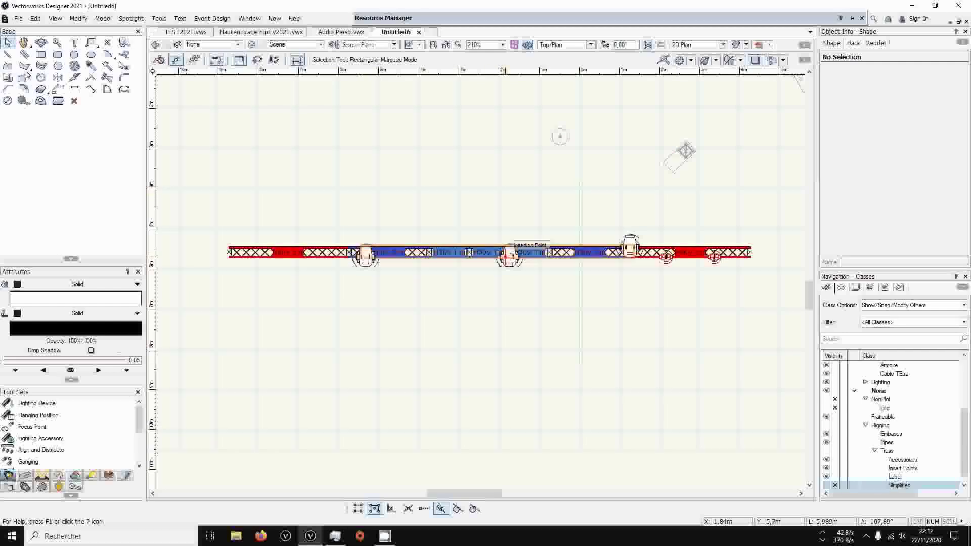
scroll(510, 256, up, 1)
scroll(509, 256, down, 1)
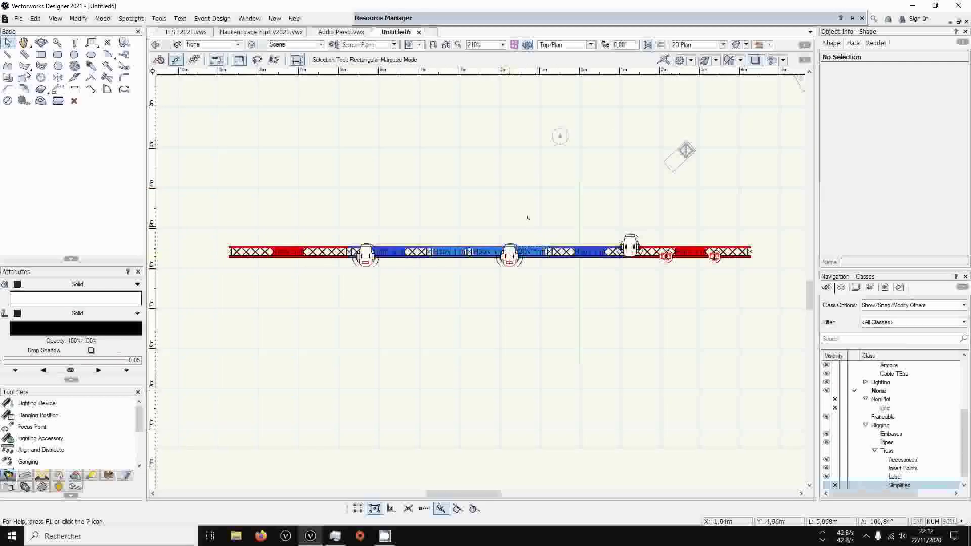
click(44, 44)
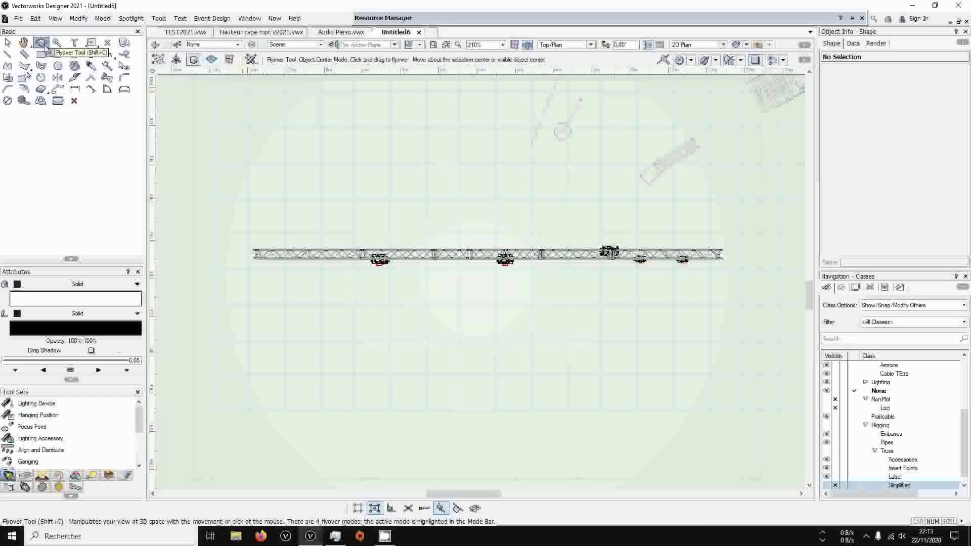
click(8, 44)
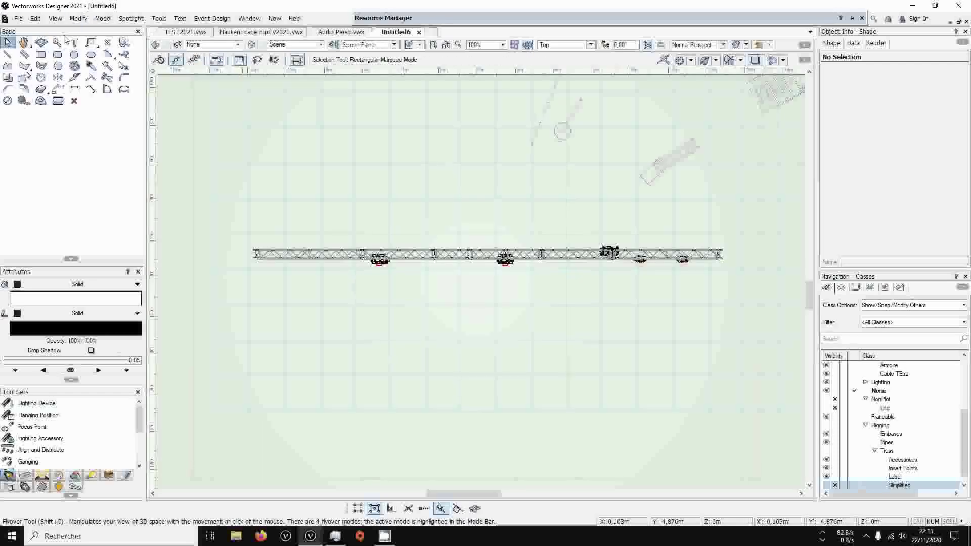
click(723, 49)
click(723, 53)
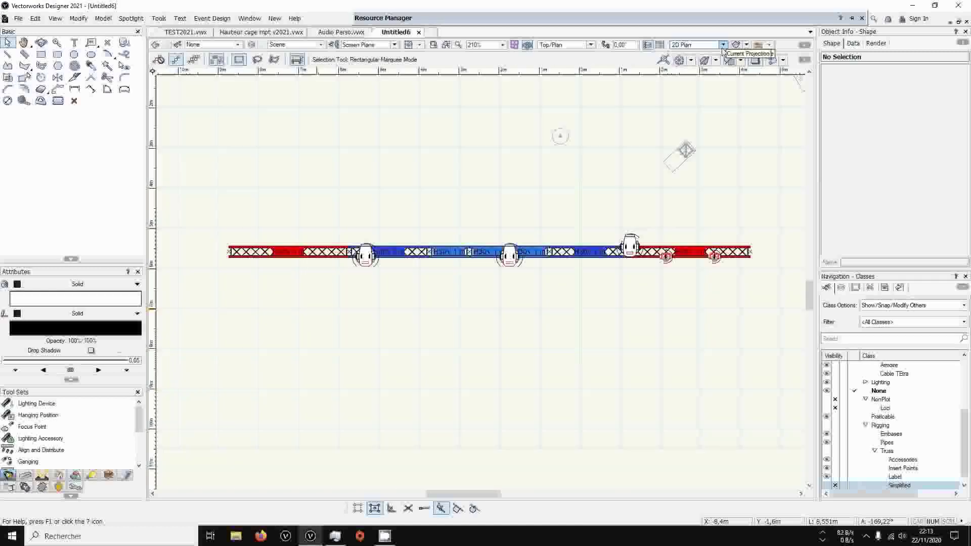
Select the Bora nearest the two small fixtures and apply the Pont Par Type data visualization from the user folder
click(630, 243)
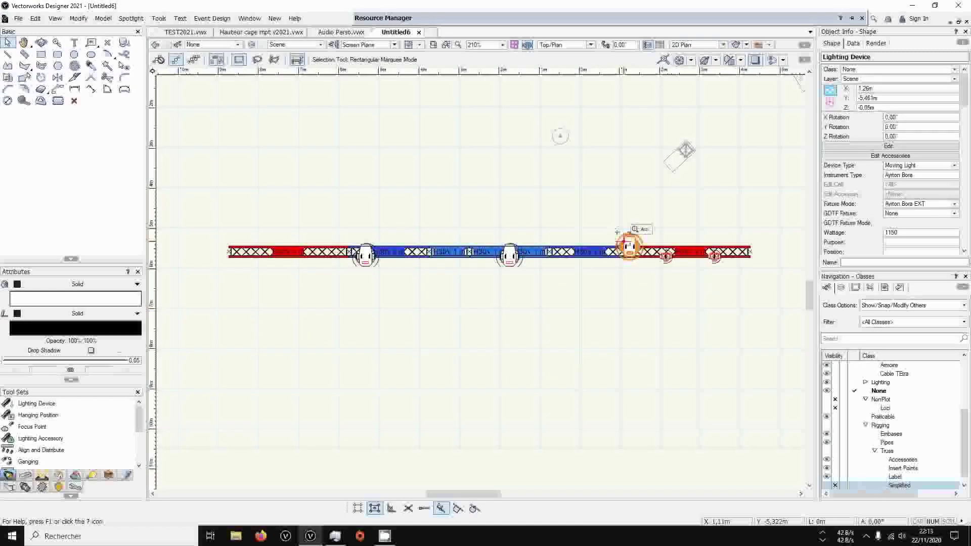
click(747, 44)
click(764, 41)
click(769, 45)
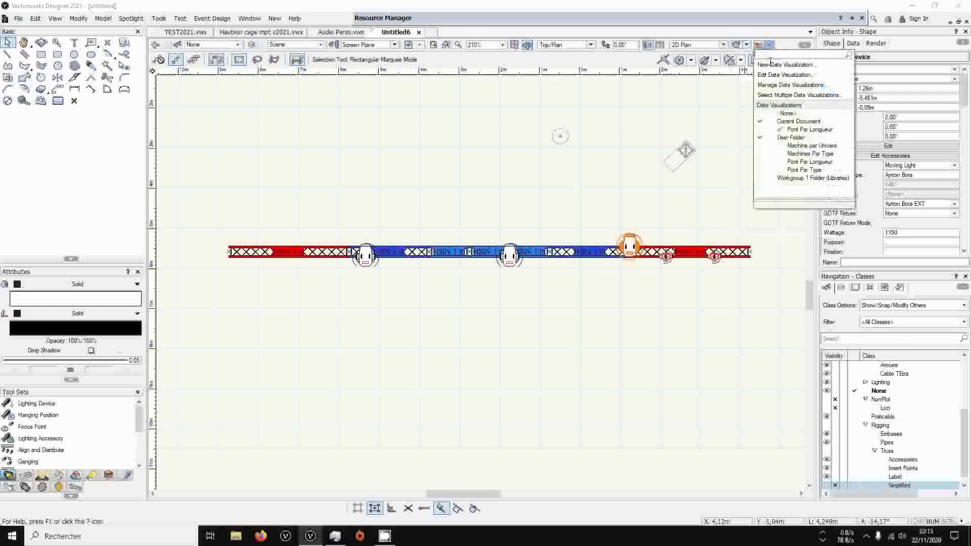
click(806, 171)
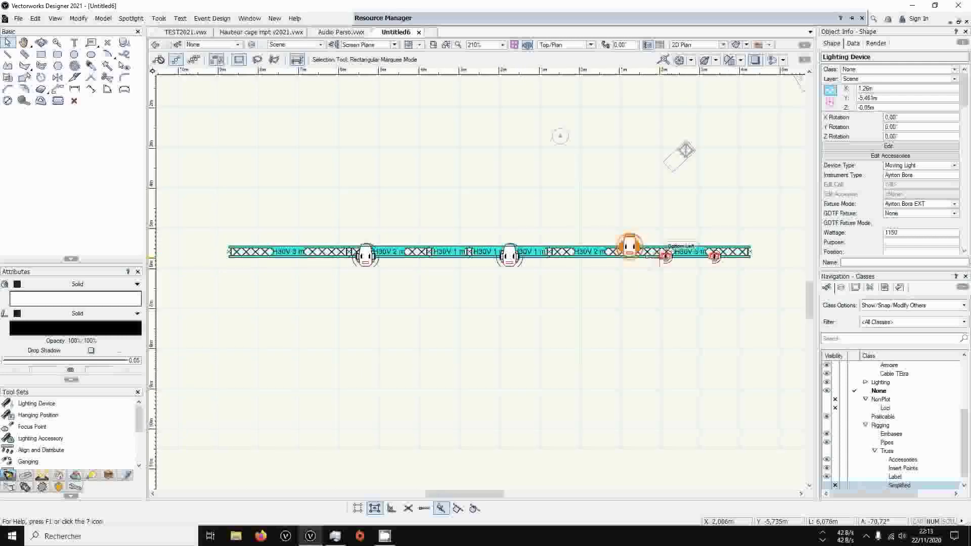
key(ctrl+z)
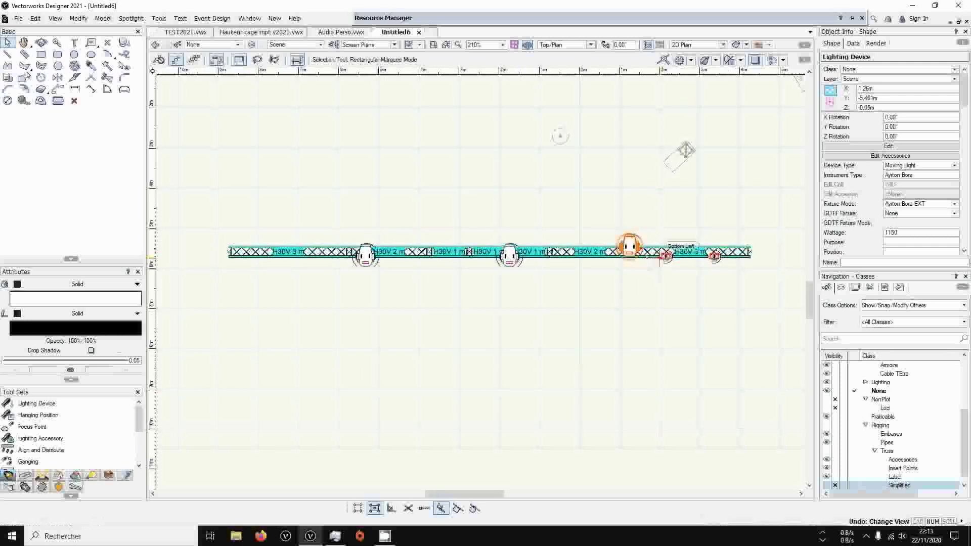
Apply the Machines Par Type data visualization from the user folder, briefly switching to Pont Par Longueur for comparison
click(768, 46)
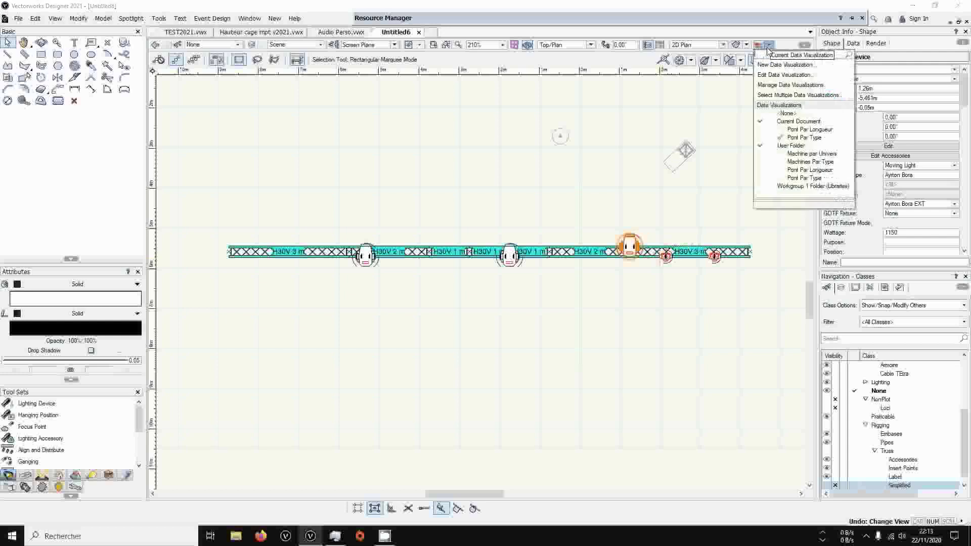
click(806, 167)
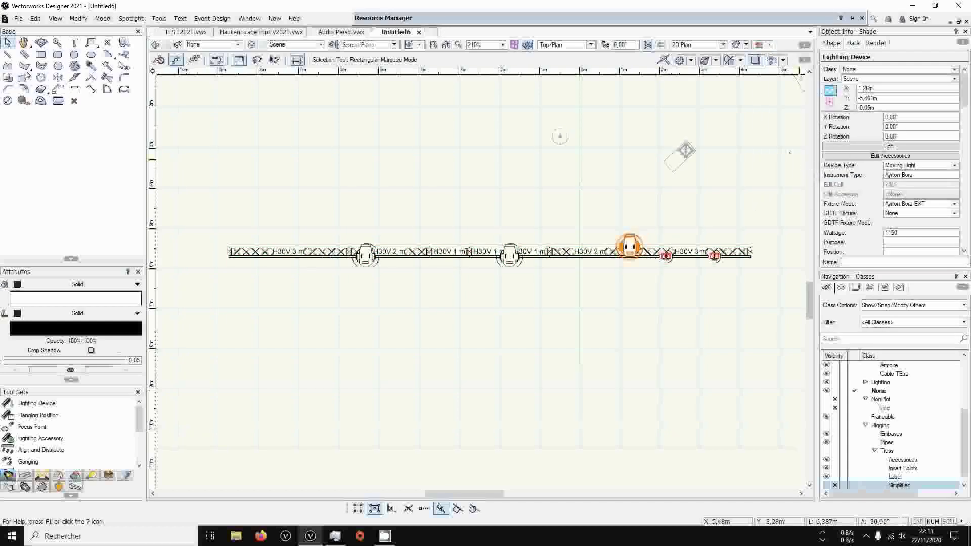
click(770, 45)
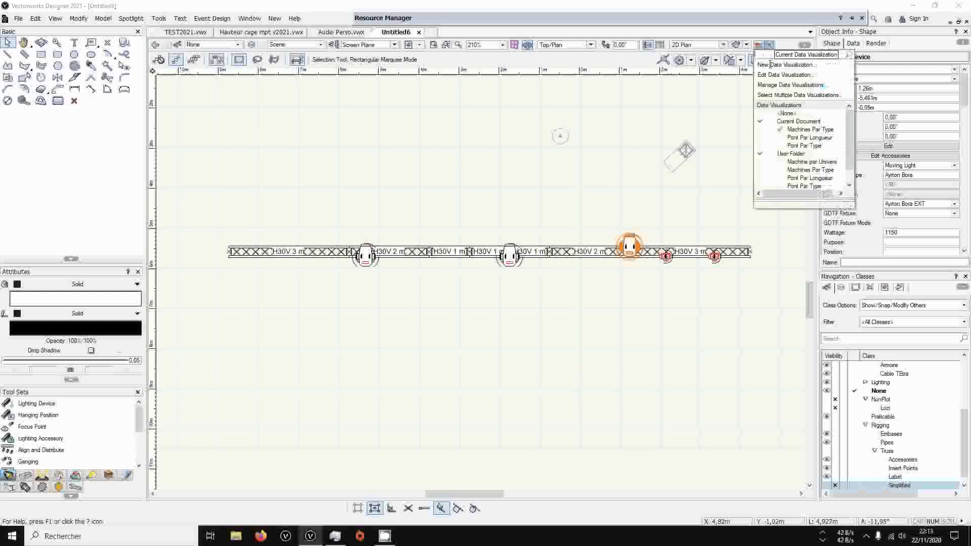
click(804, 137)
click(770, 46)
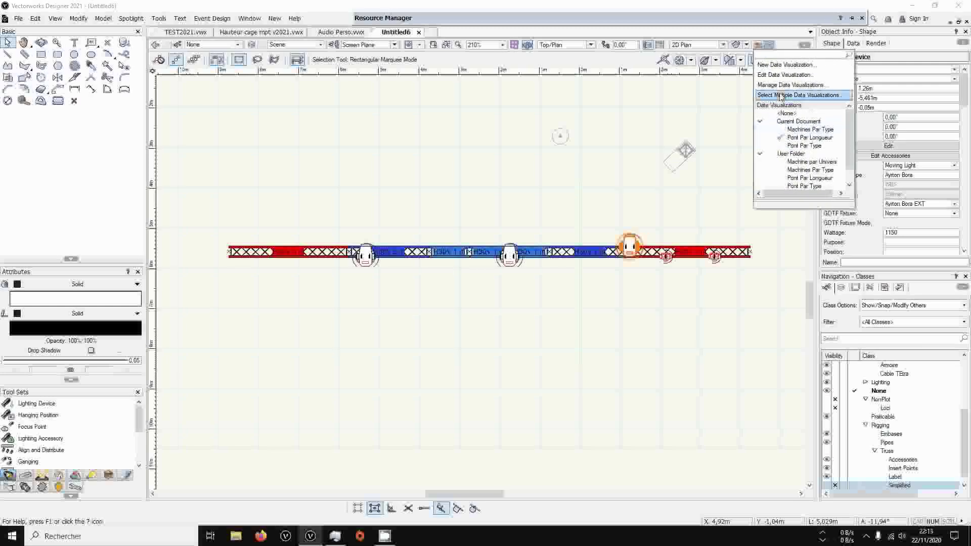
click(792, 130)
Edit the Machines Par Type data visualization so that every fixture type gets an automatically assigned fill colour
click(771, 48)
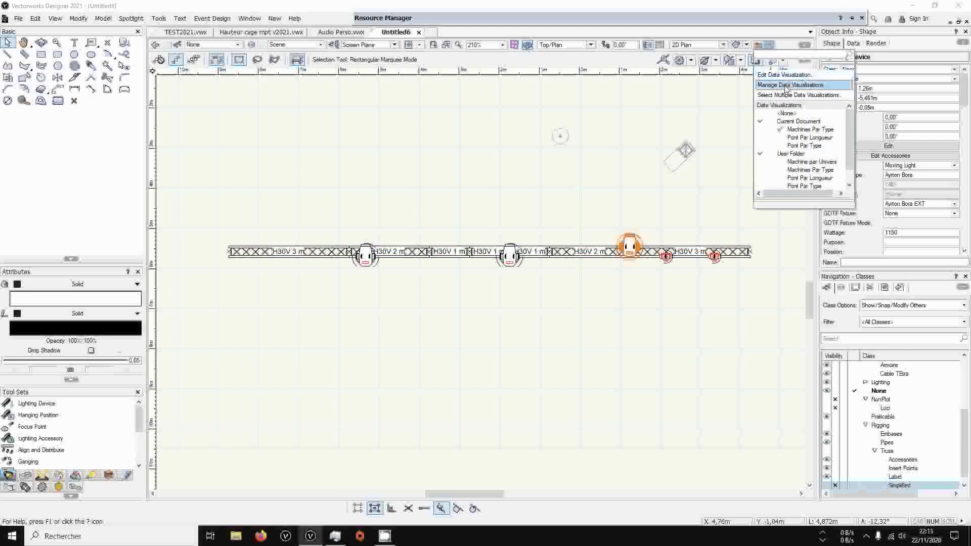
click(786, 85)
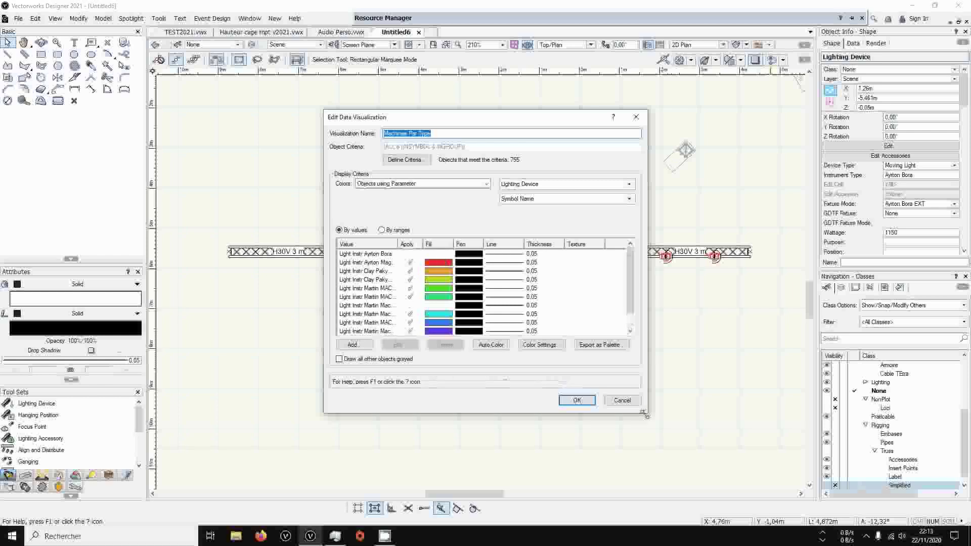
click(494, 345)
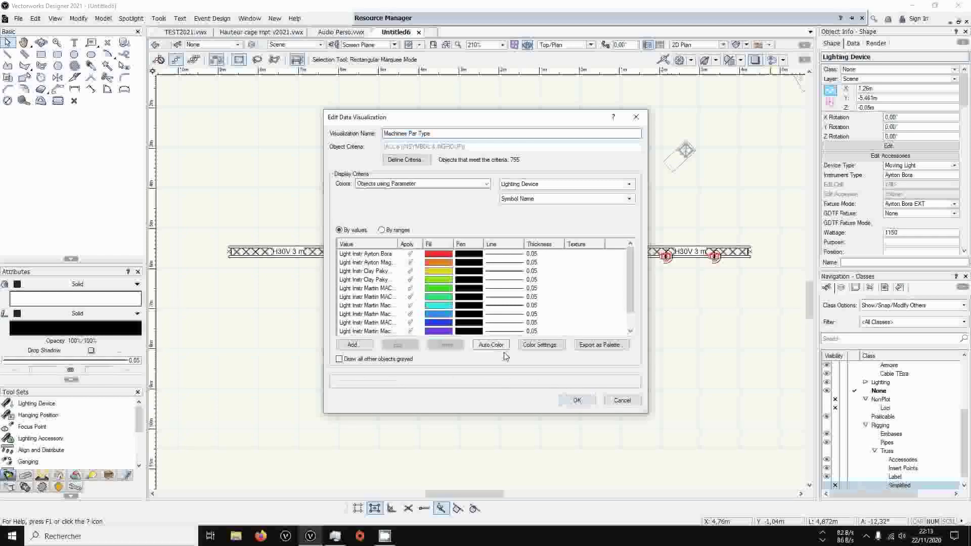
click(576, 400)
scroll(665, 264, up, 1)
scroll(666, 265, down, 1)
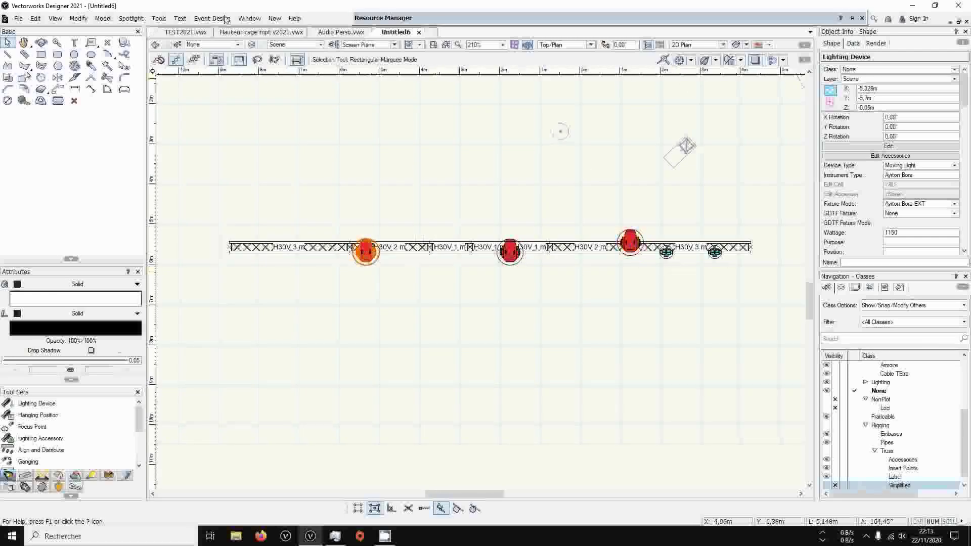
Start Spotlight Numbering for the lighting devices with the DMX Address and Universe fields enabled
click(131, 18)
click(152, 32)
click(467, 241)
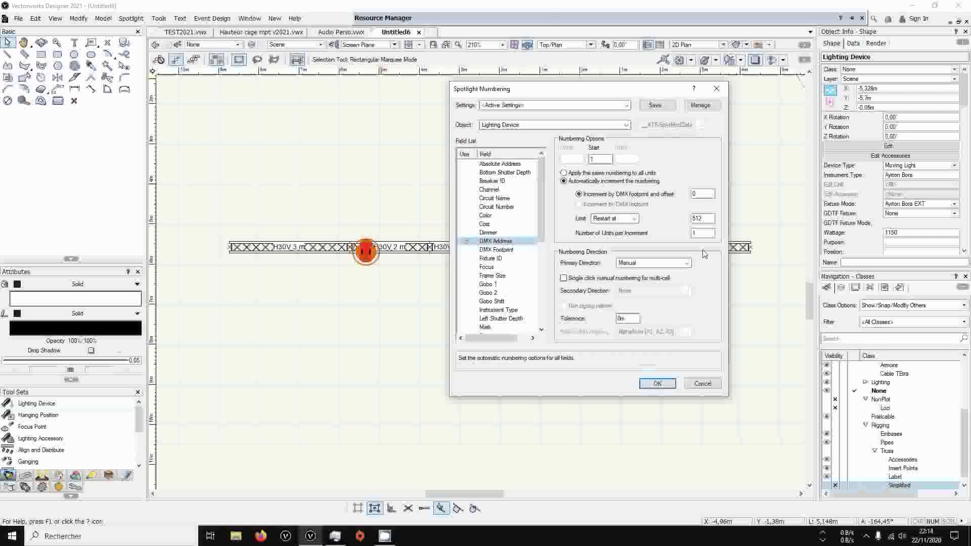
scroll(459, 201, down, 8)
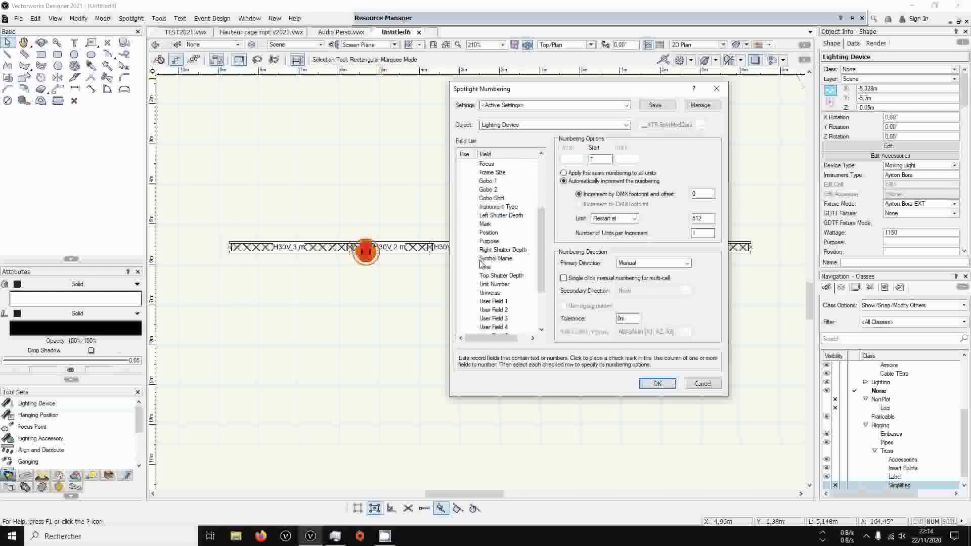
click(468, 226)
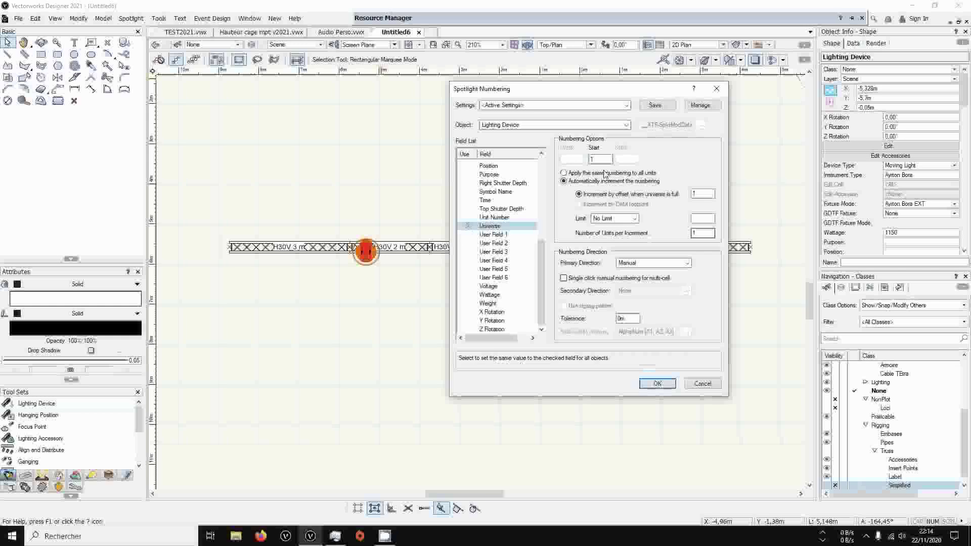
click(657, 384)
Number the three Boras and both small fixtures in order along the truss, and end the numbering
click(366, 255)
click(507, 256)
click(630, 240)
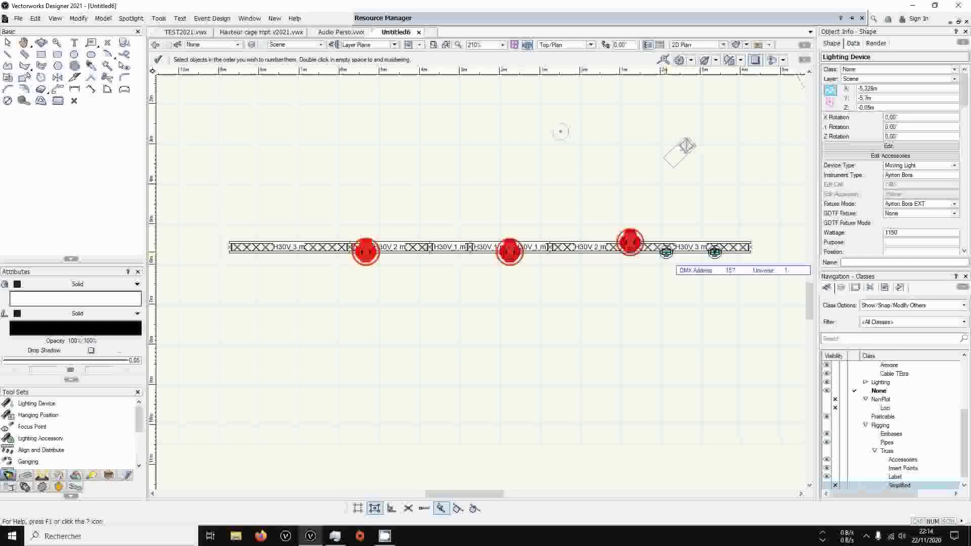
click(666, 252)
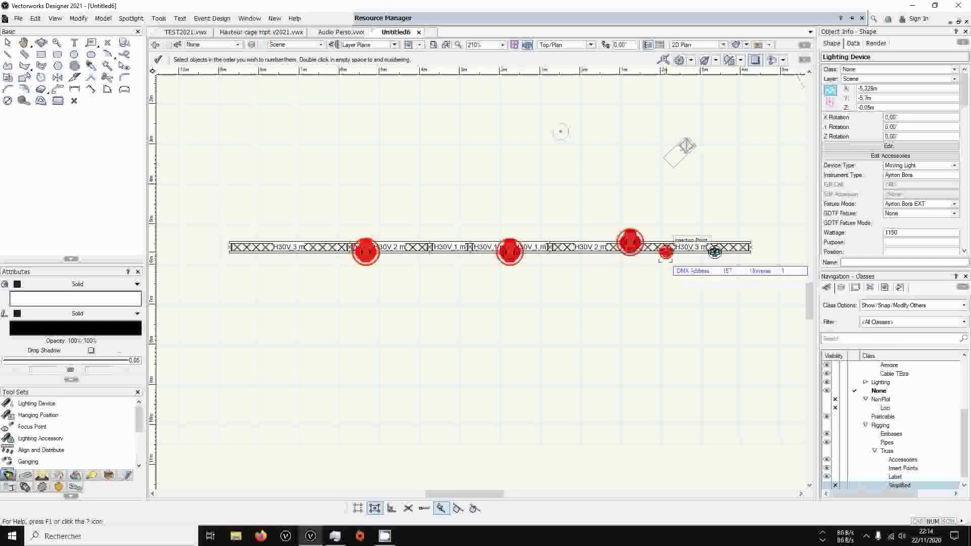
click(714, 251)
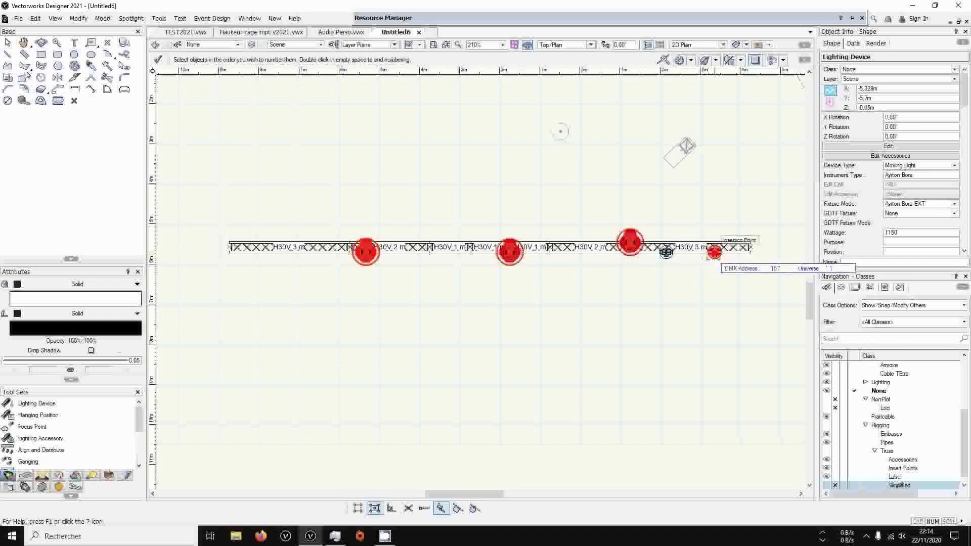
click(159, 60)
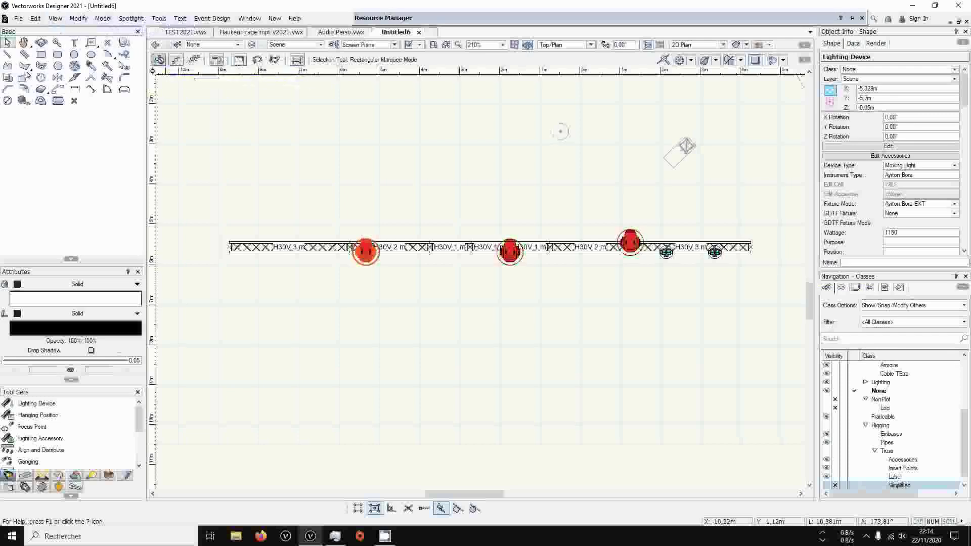
Select the Bora nearest the two small fixtures together with the small fixture beside it
drag(742, 201, 649, 270)
scroll(681, 252, up, 4)
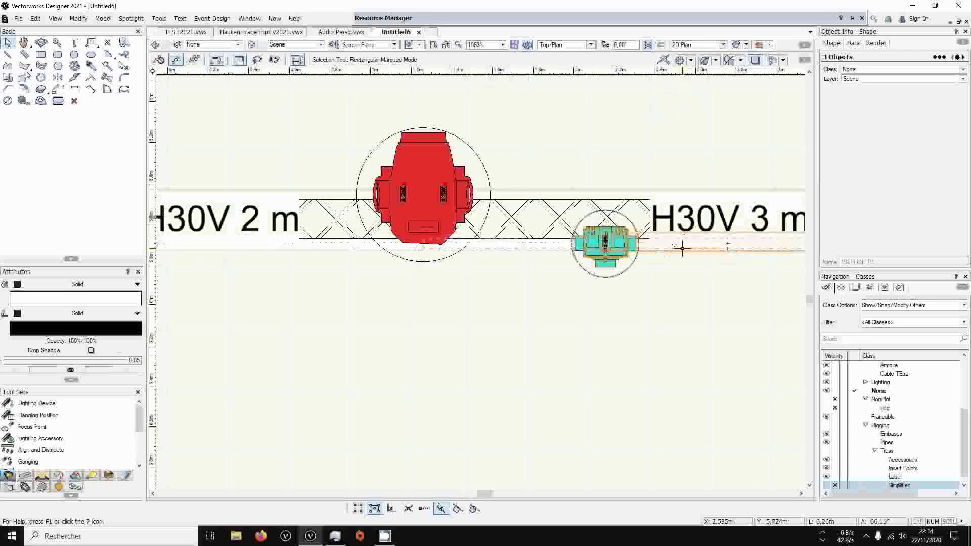
scroll(726, 279, down, 1)
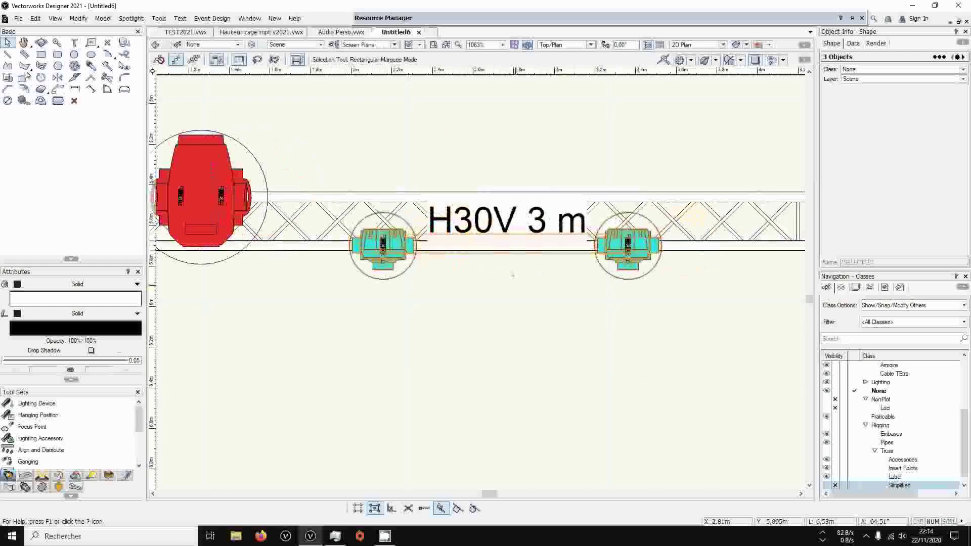
scroll(503, 291, down, 3)
click(503, 291)
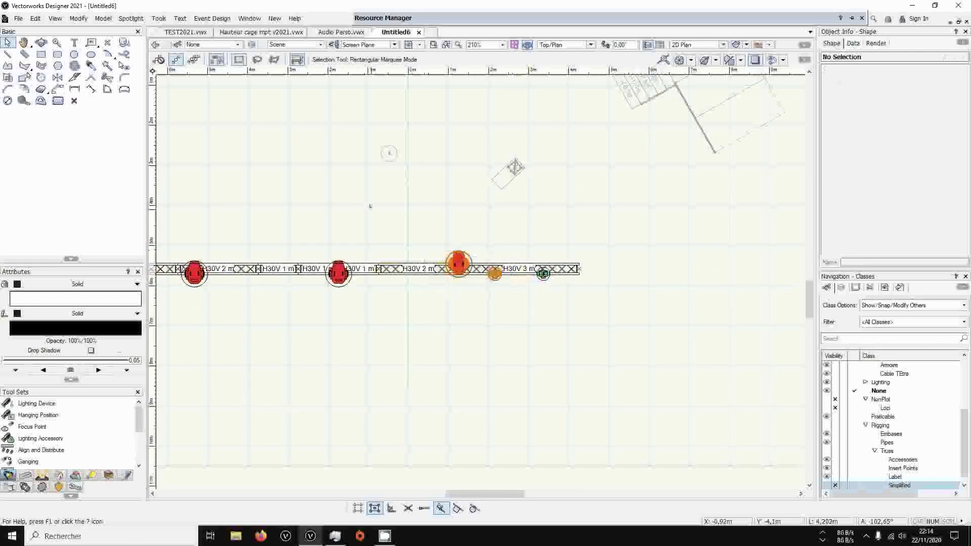
click(494, 273)
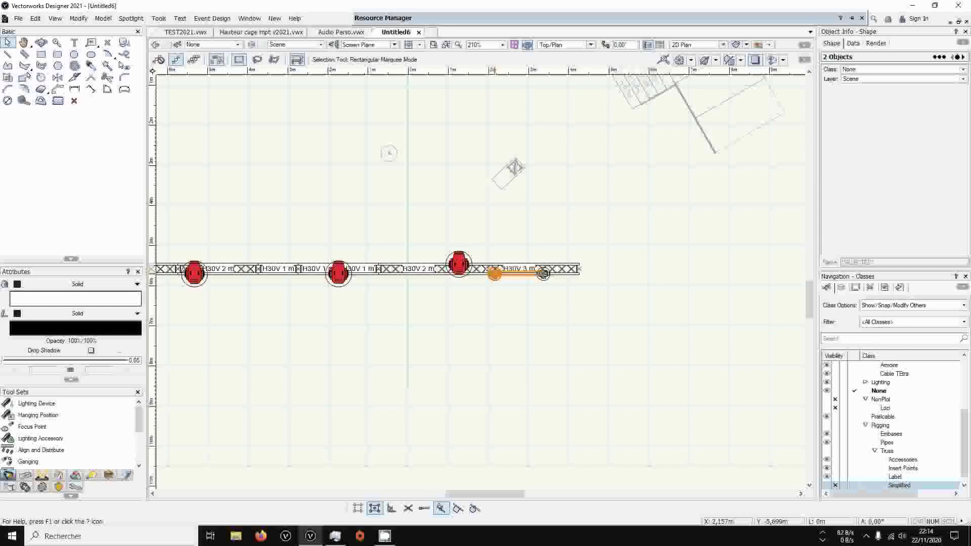
click(471, 228)
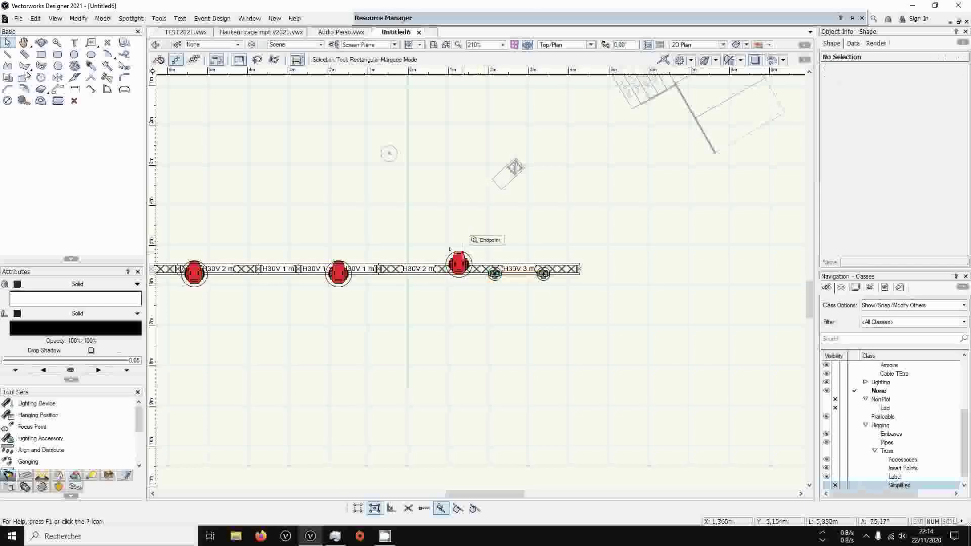
click(457, 253)
shift+click(494, 274)
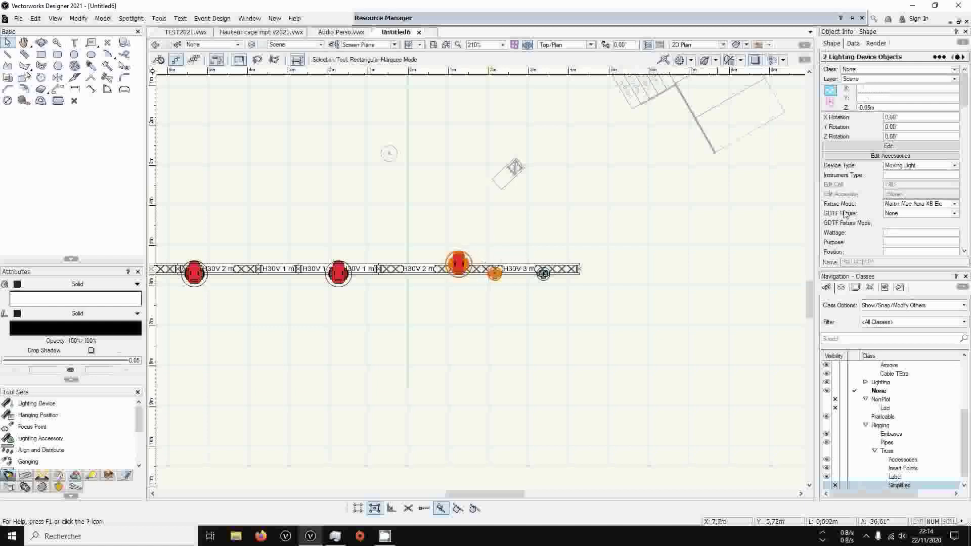
Look through the object properties of the two selected lighting devices for their Universe and DMX Address fields
scroll(943, 126, down, 3)
drag(967, 106, 957, 193)
scroll(956, 183, up, 10)
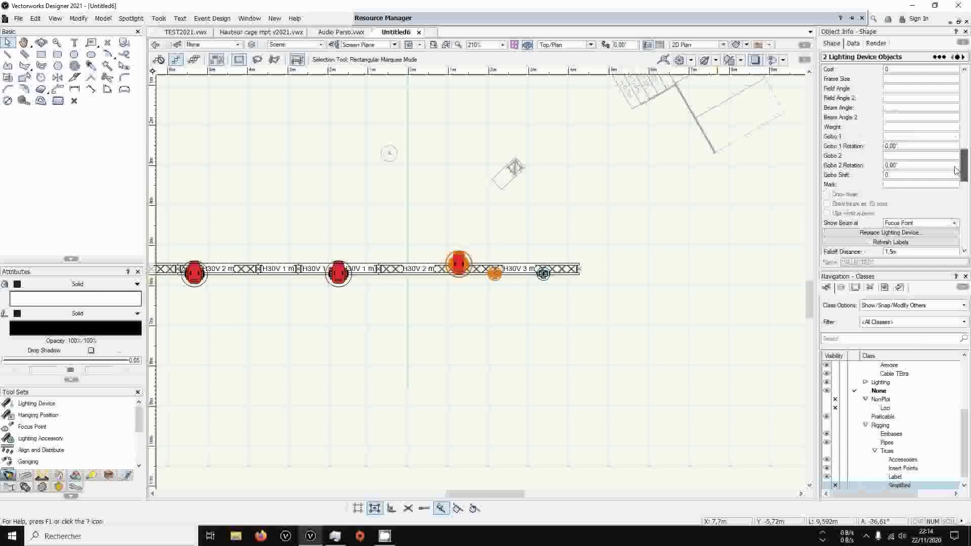
scroll(945, 136, down, 3)
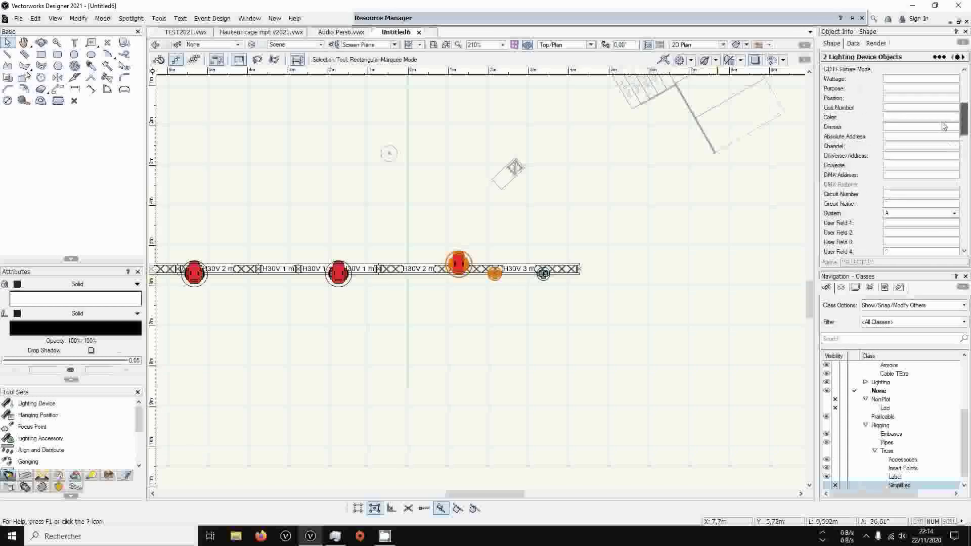
scroll(943, 151, down, 4)
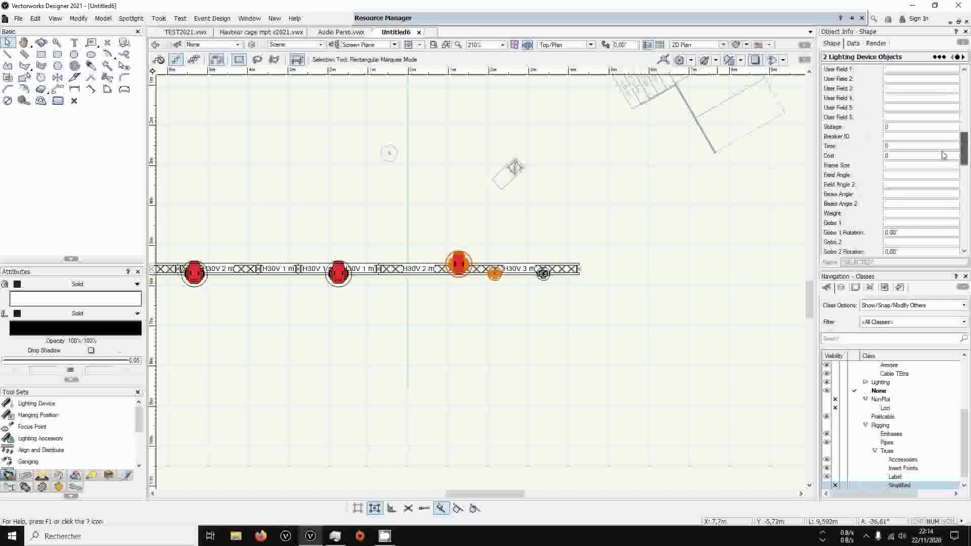
scroll(943, 172, down, 6)
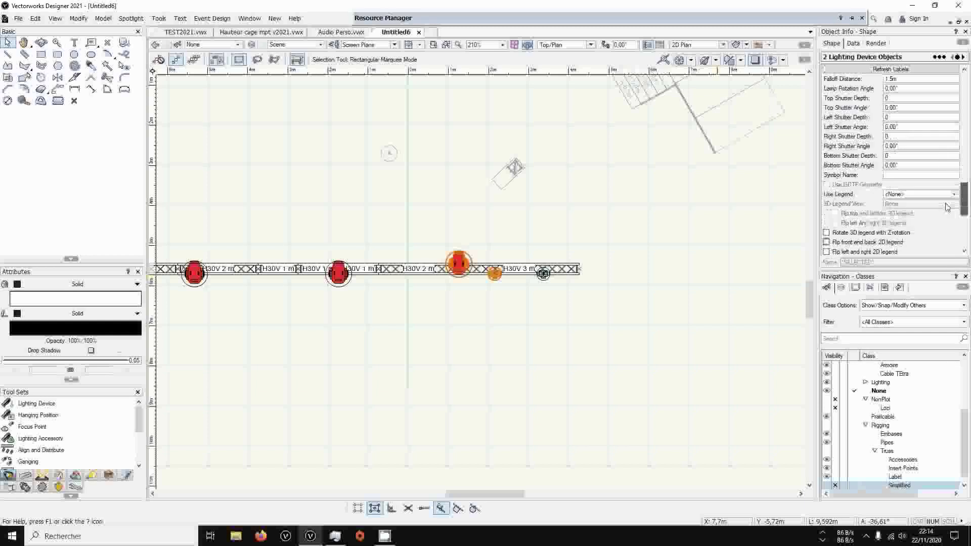
scroll(946, 151, up, 12)
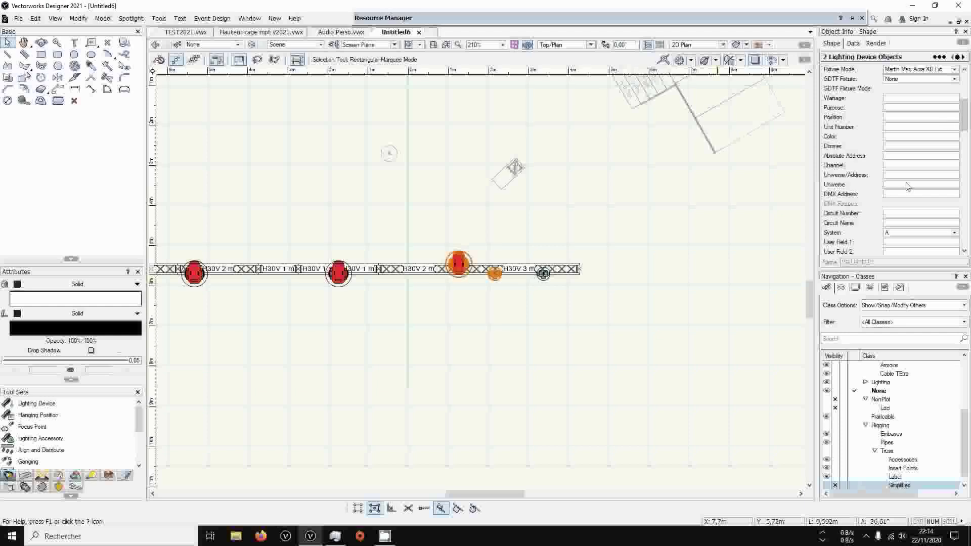
Rerun Spotlight Numbering from start value 1 with DMX Address and Universe, picking every fixture in order along the truss
click(131, 18)
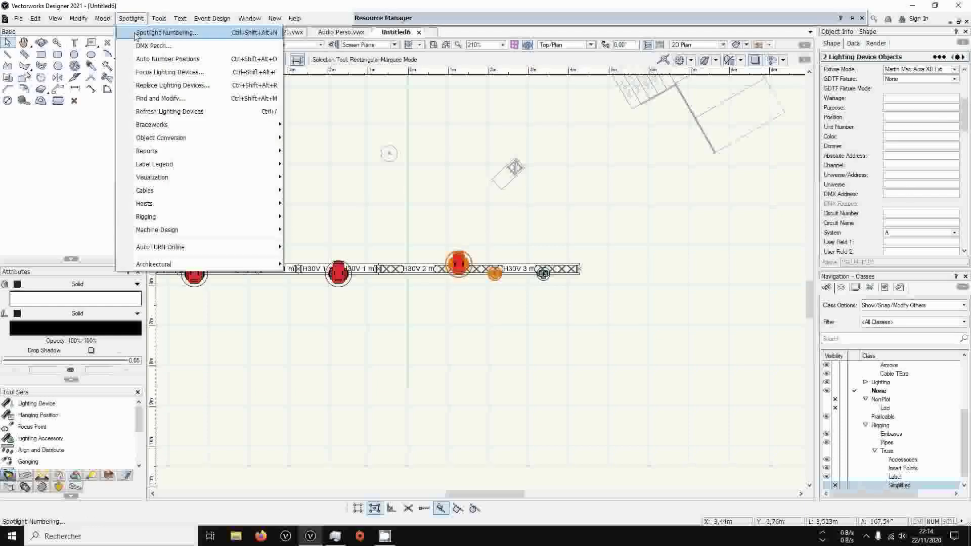
click(151, 33)
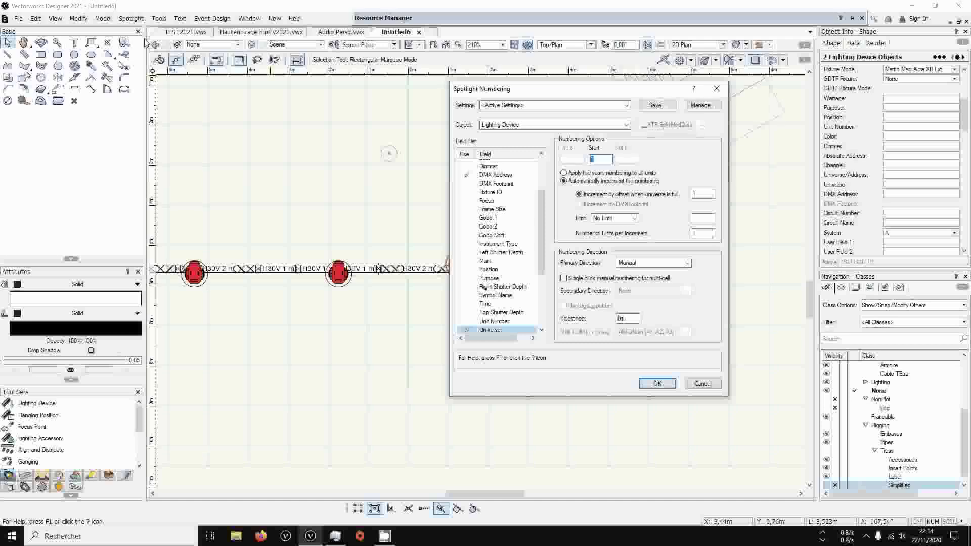
click(657, 383)
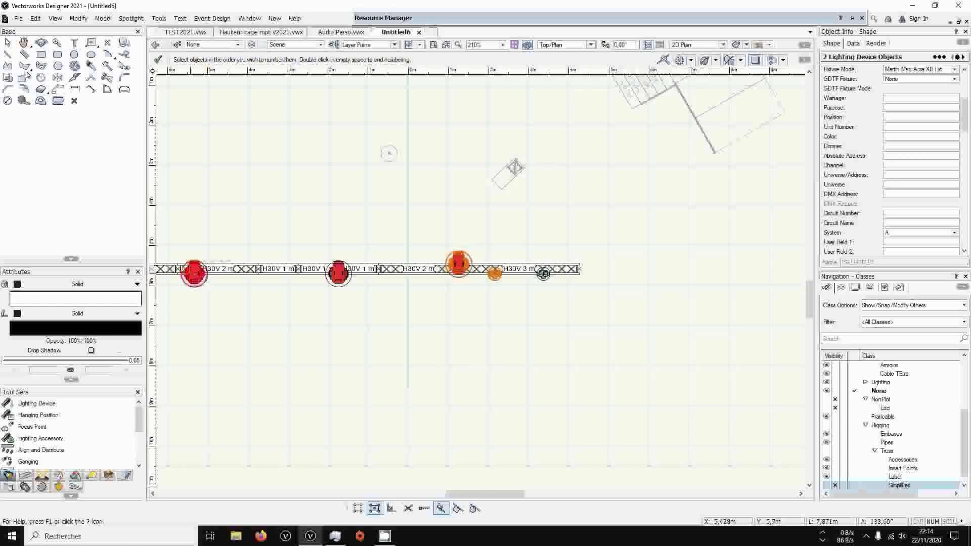
click(338, 274)
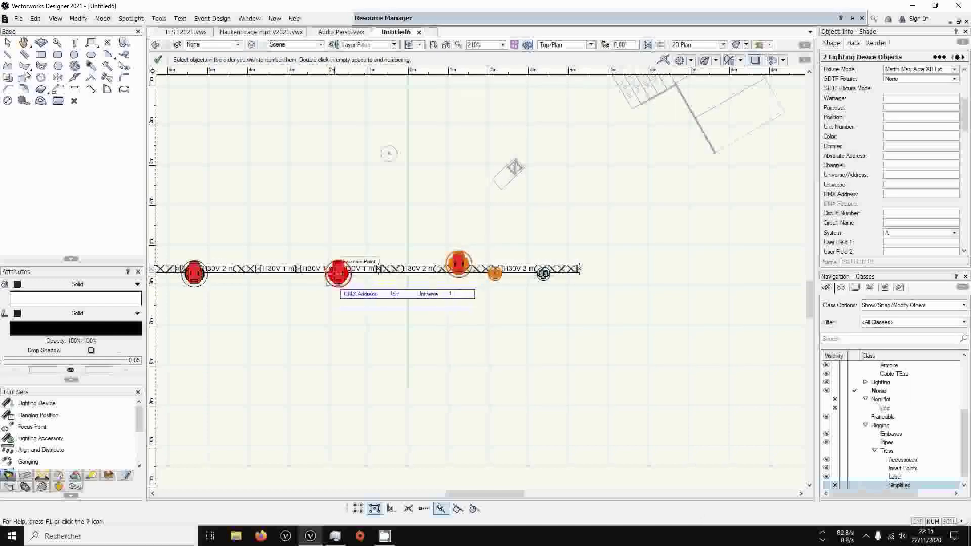
click(457, 262)
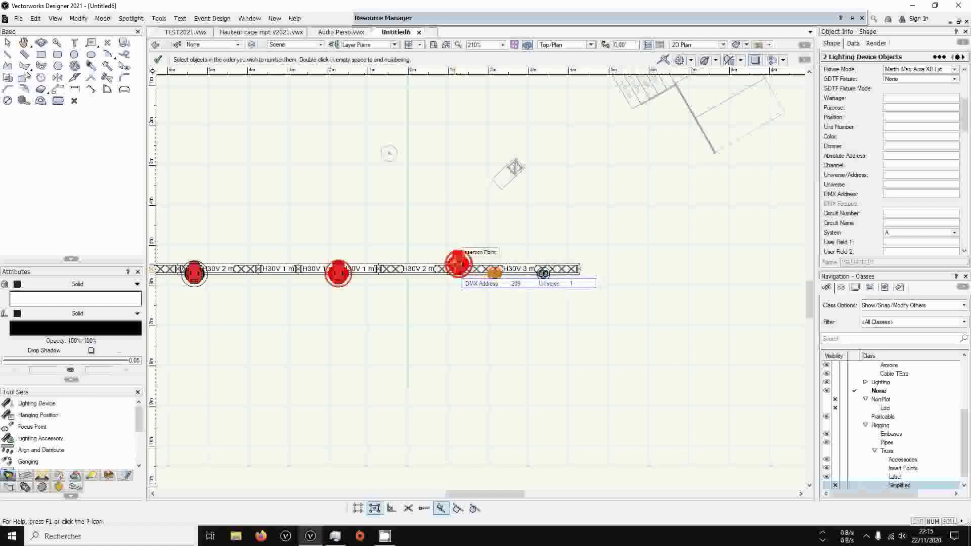
click(494, 273)
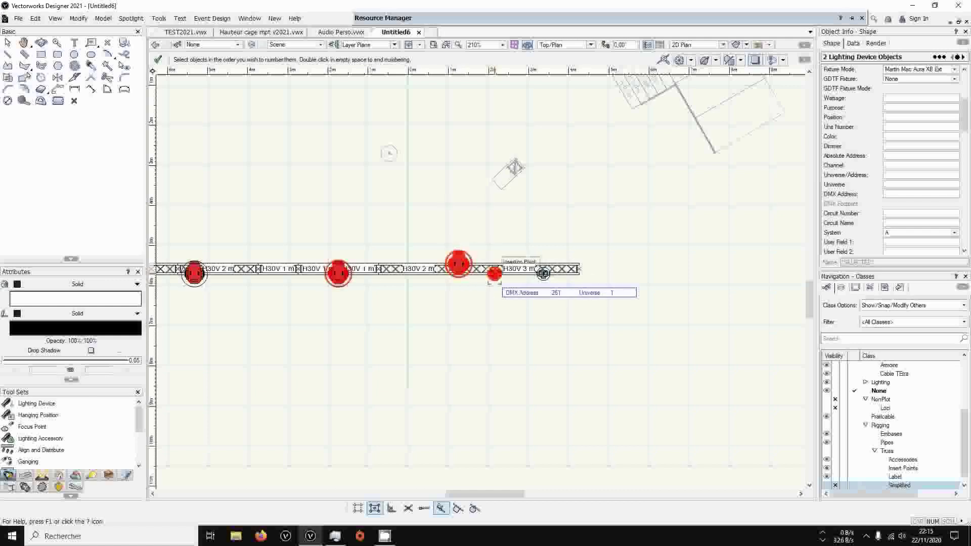
click(543, 273)
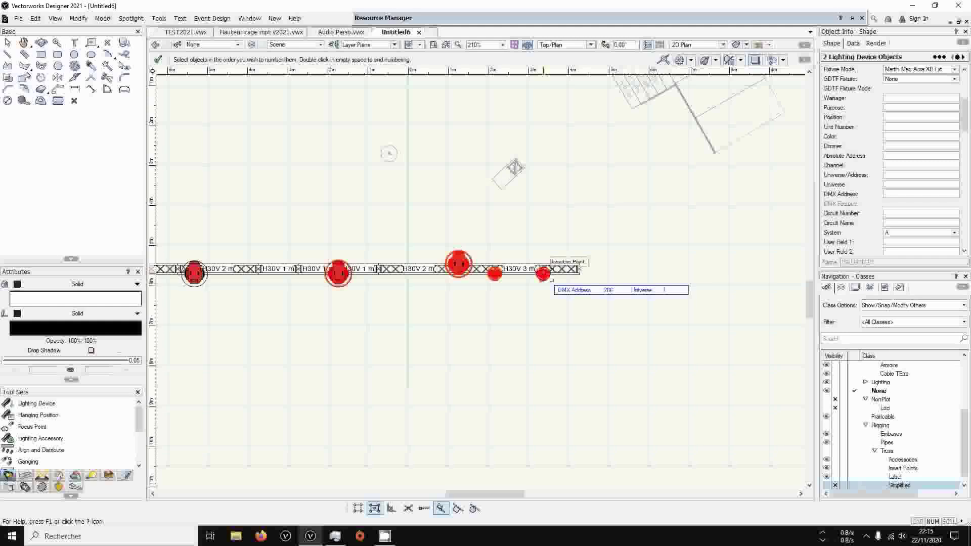
click(158, 60)
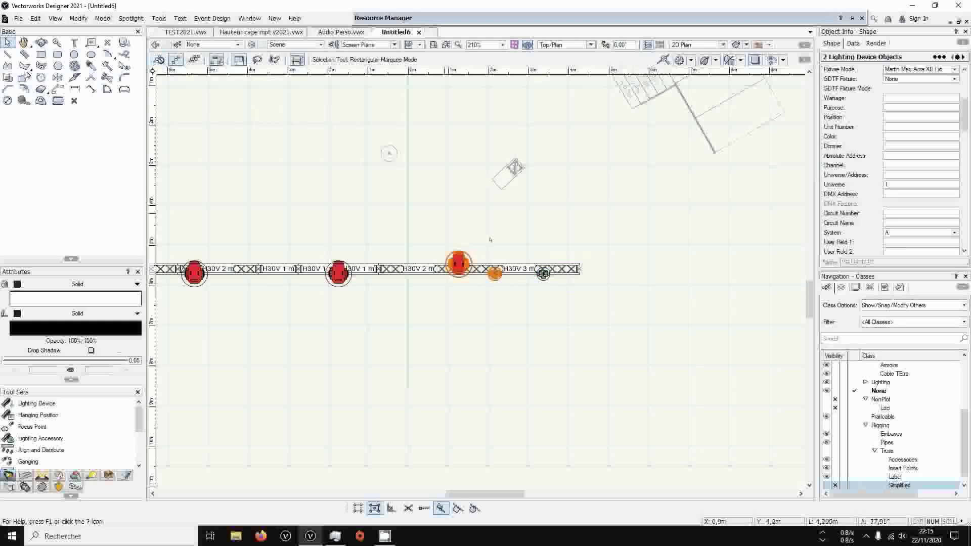
Set the Universe of the selected Bora and the small fixture beside it to 2
click(867, 184)
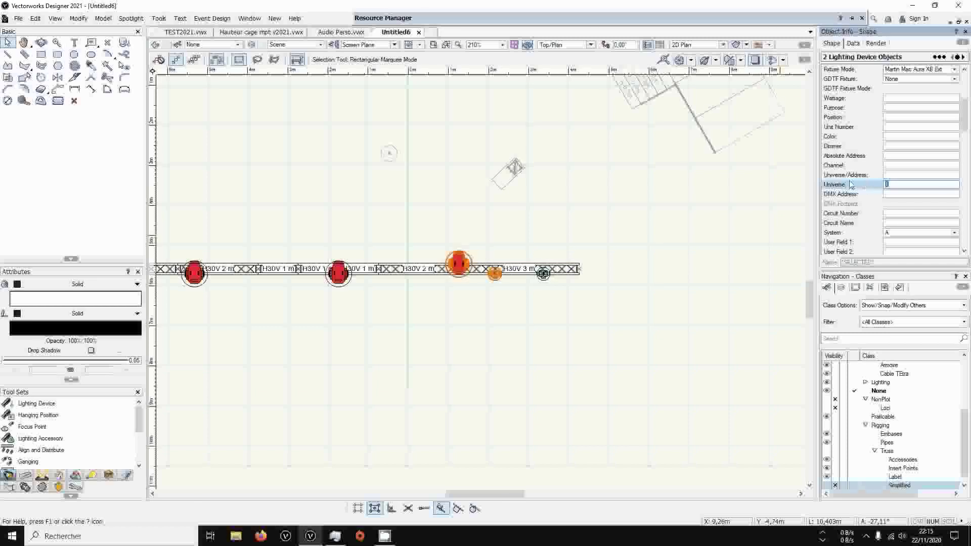
text(2)
key(Return)
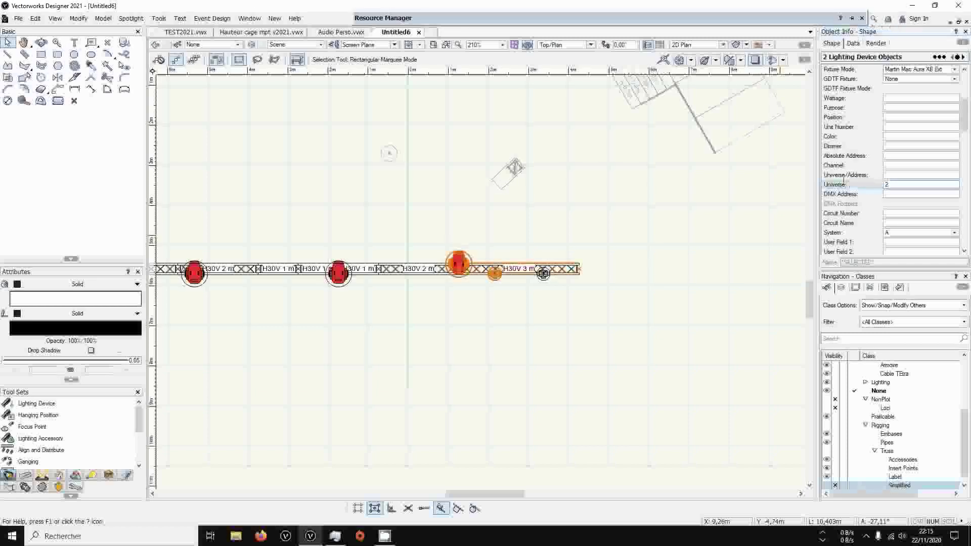
Apply the Machine par Univers data visualization from the user folder and look over the fixture colours along the truss
click(769, 45)
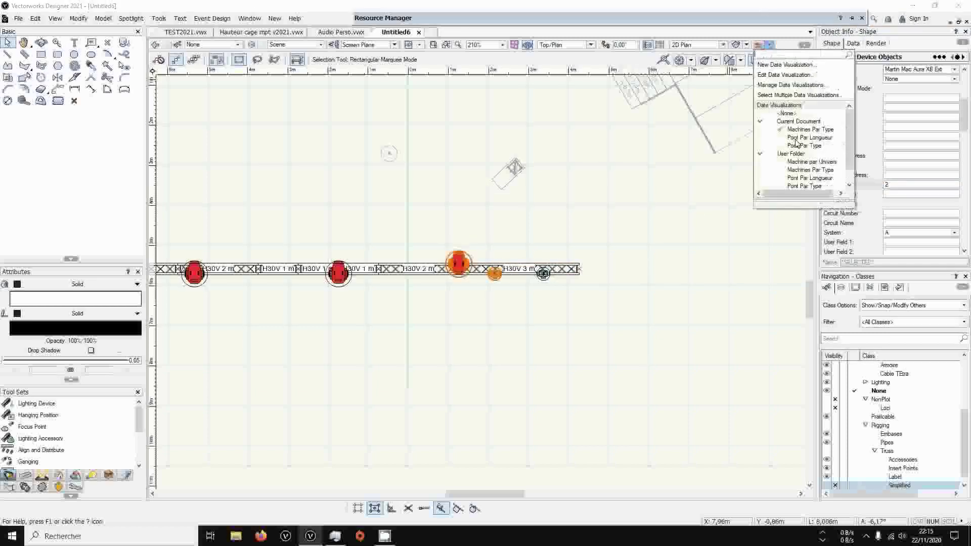
click(782, 169)
click(636, 239)
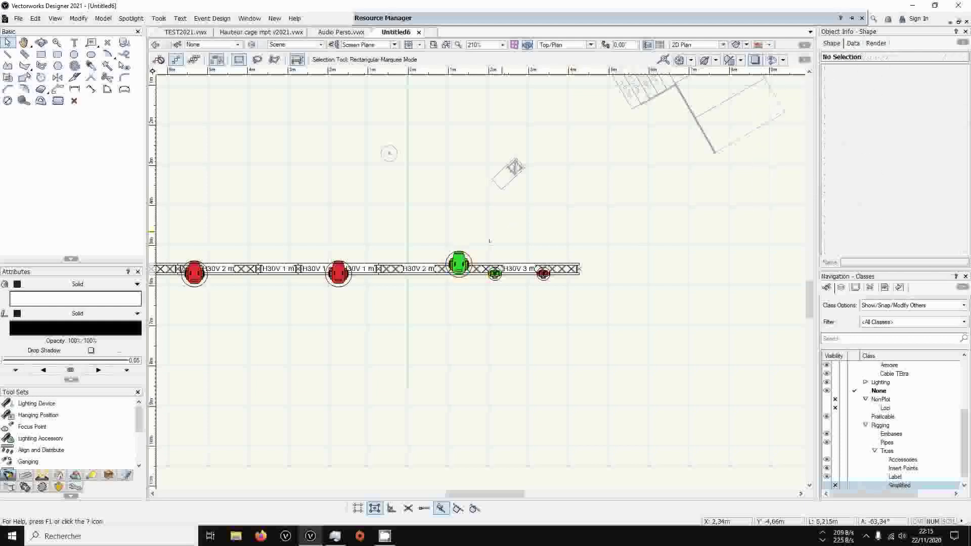
scroll(457, 266, up, 3)
scroll(449, 260, down, 3)
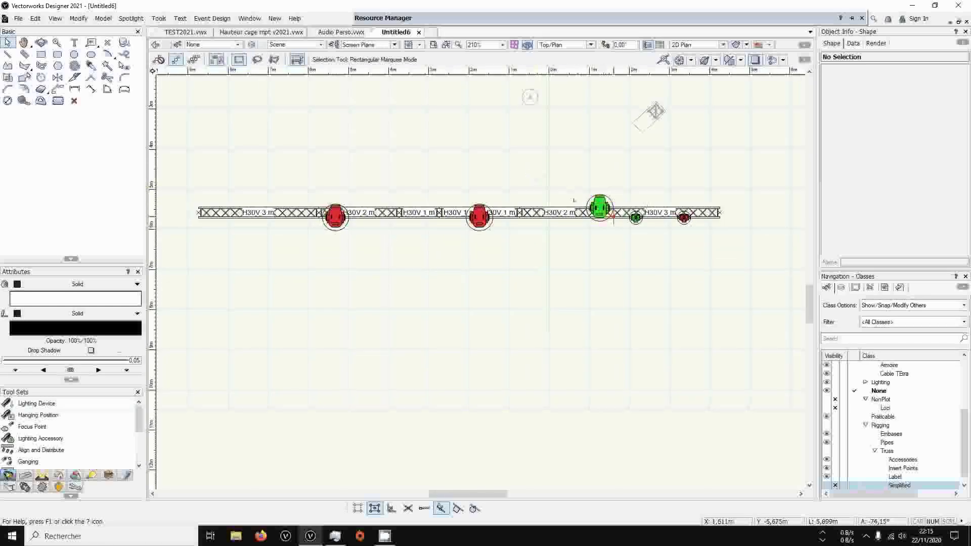
scroll(529, 225, up, 2)
scroll(530, 225, down, 1)
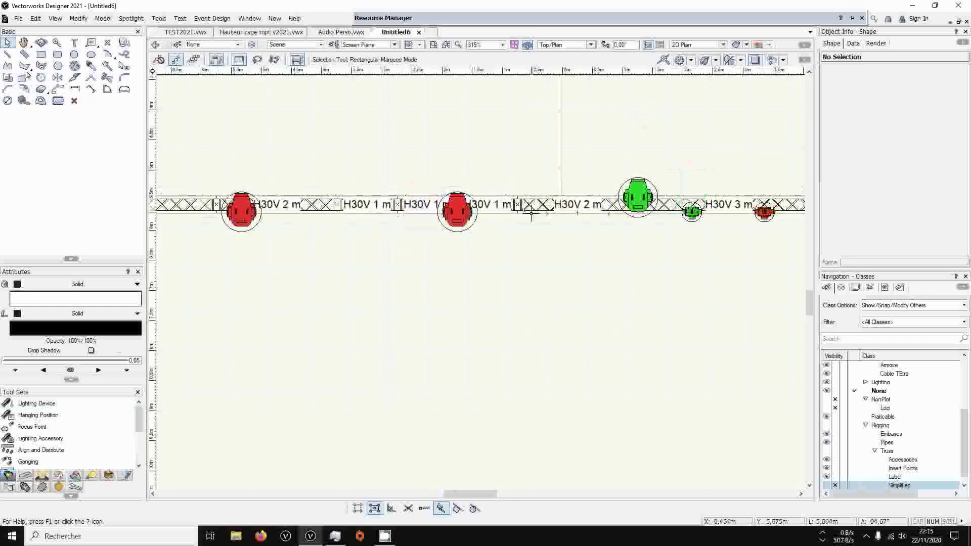
drag(780, 137, 378, 127)
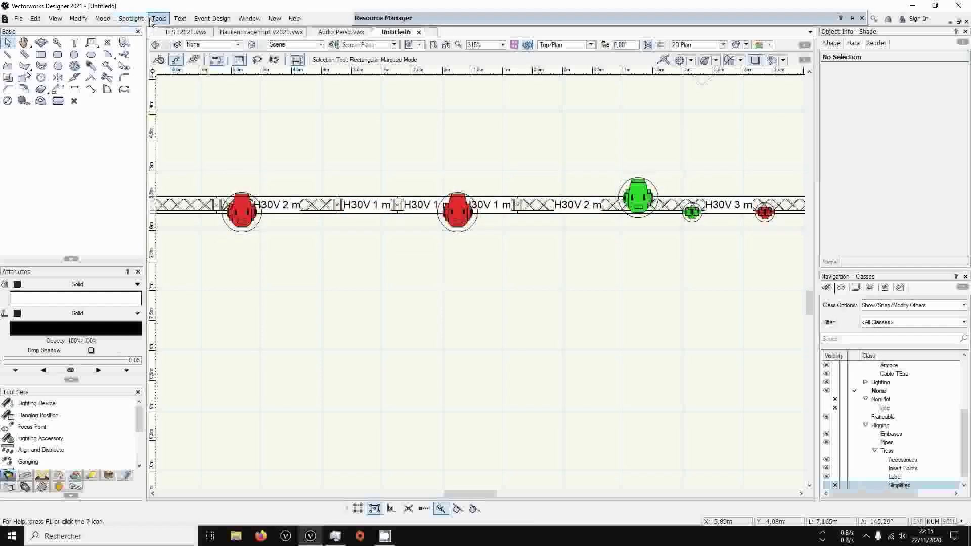
Add a new label legend that includes the Universe, DMX Address and Instrument Type attributes
click(131, 18)
mouse_move(178, 163)
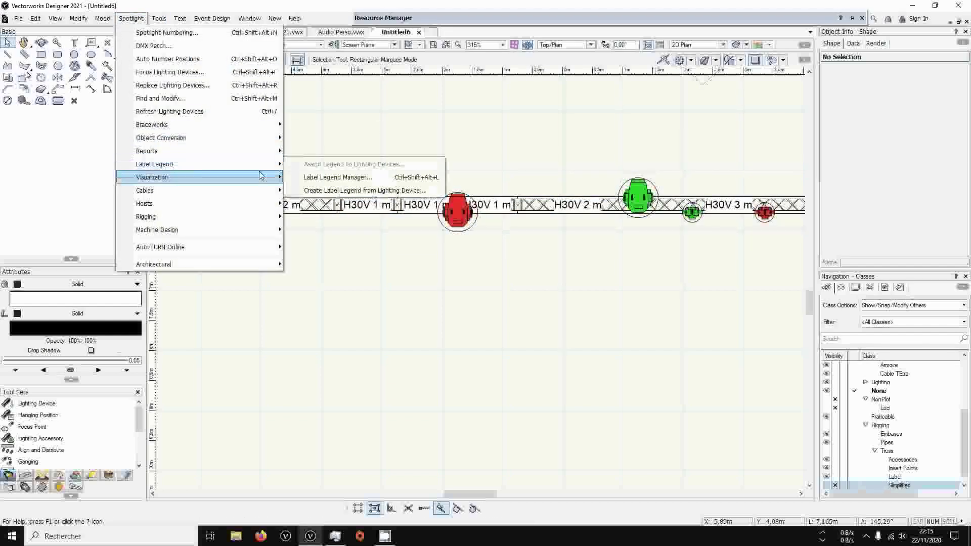
click(309, 176)
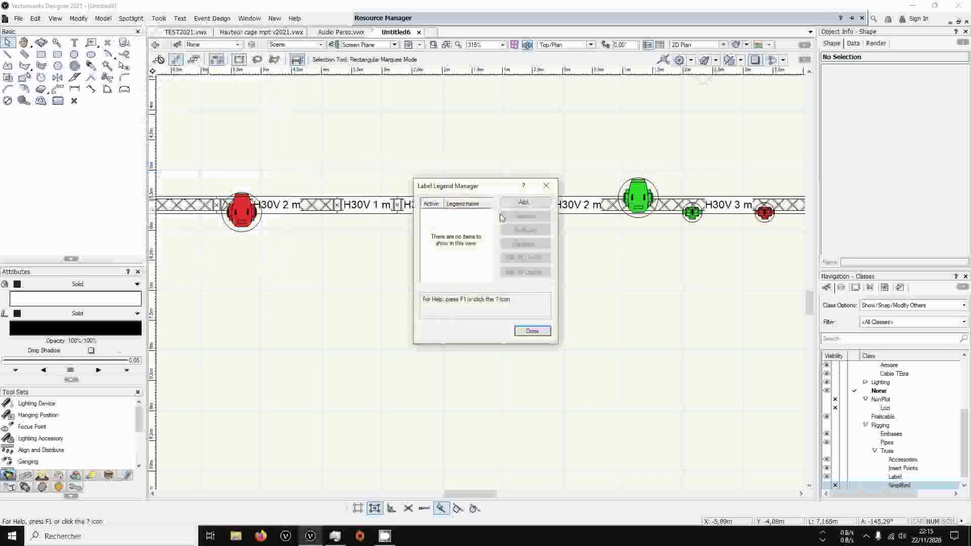
click(523, 202)
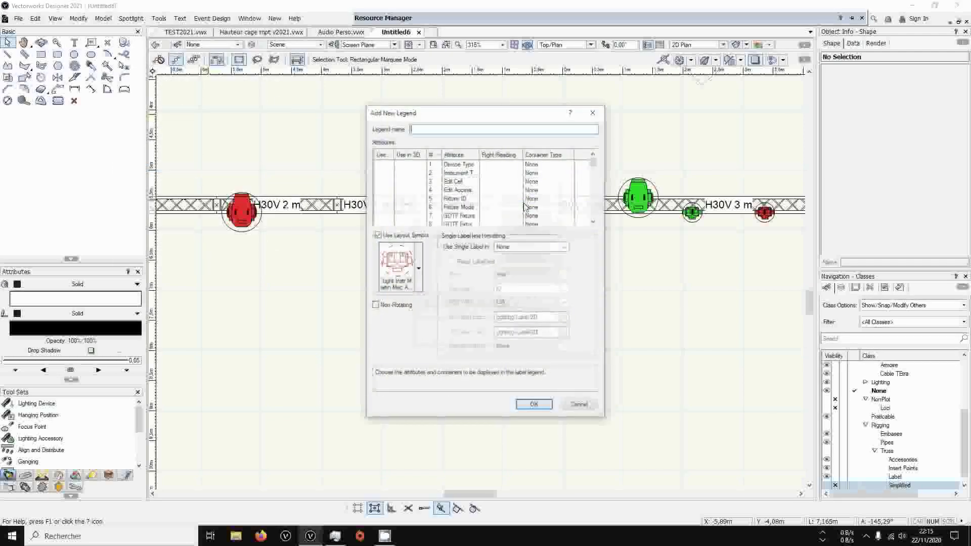
scroll(380, 202, down, 4)
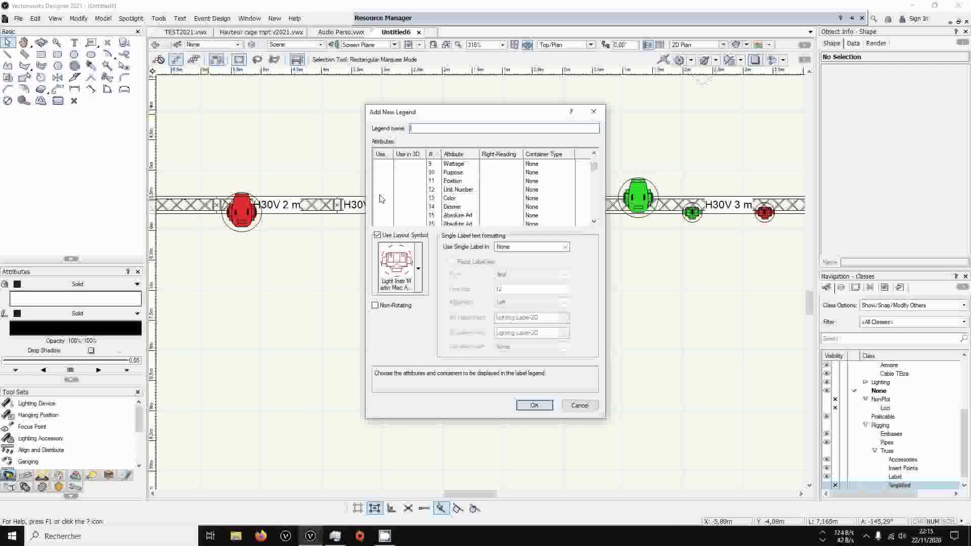
click(377, 207)
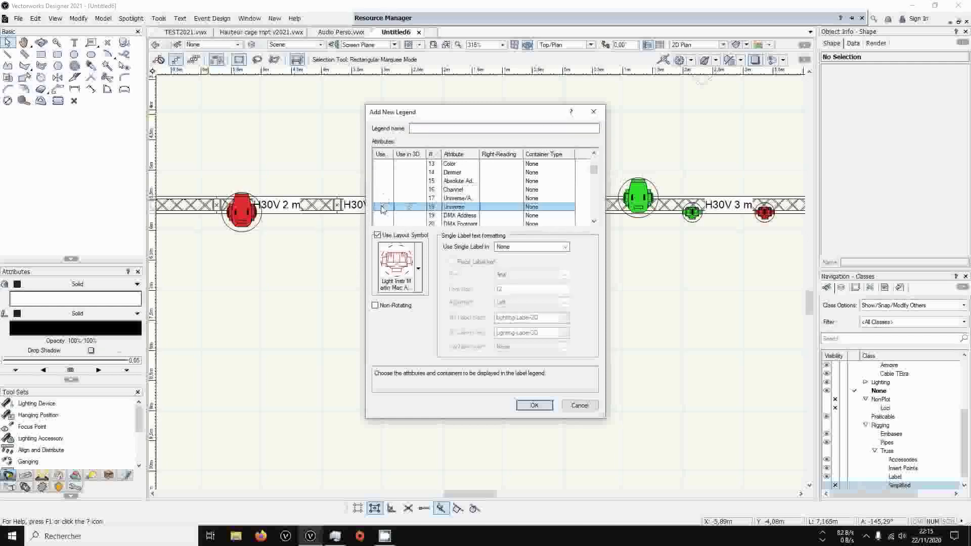
click(384, 207)
scroll(382, 202, up, 4)
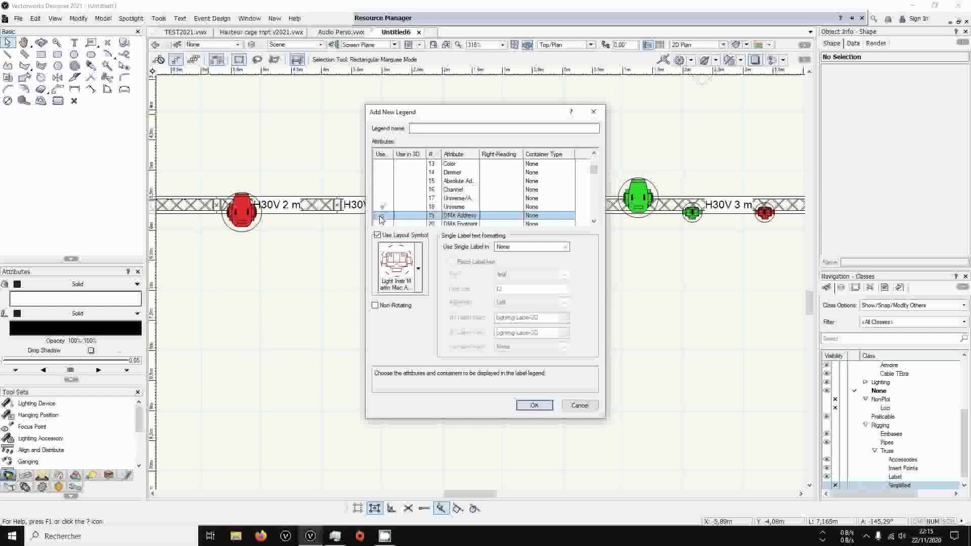
click(384, 172)
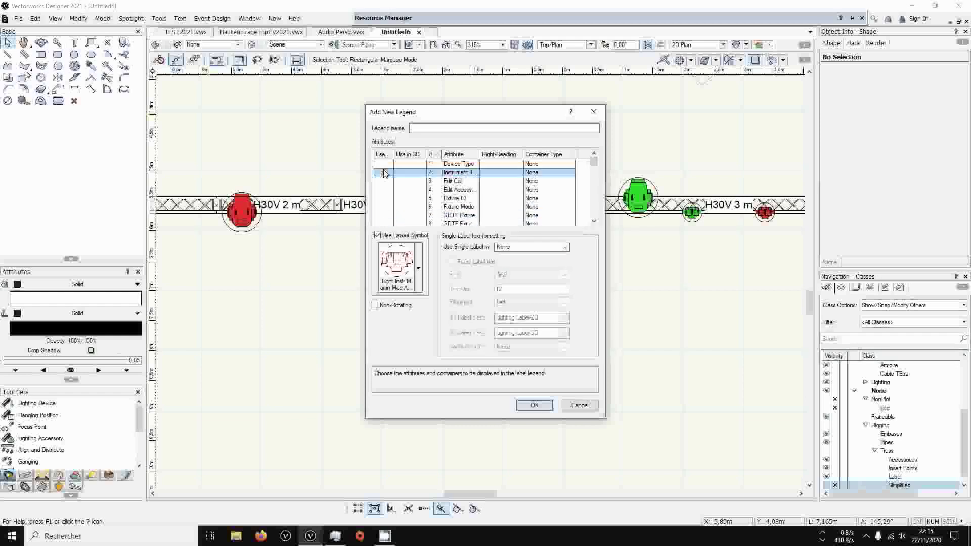
Widen the Attribute column, name the new legend BASE and create it
mouse_move(479, 153)
mouse_down()
mouse_move(521, 154)
mouse_move(495, 152)
mouse_up()
click(435, 128)
text(BASE)
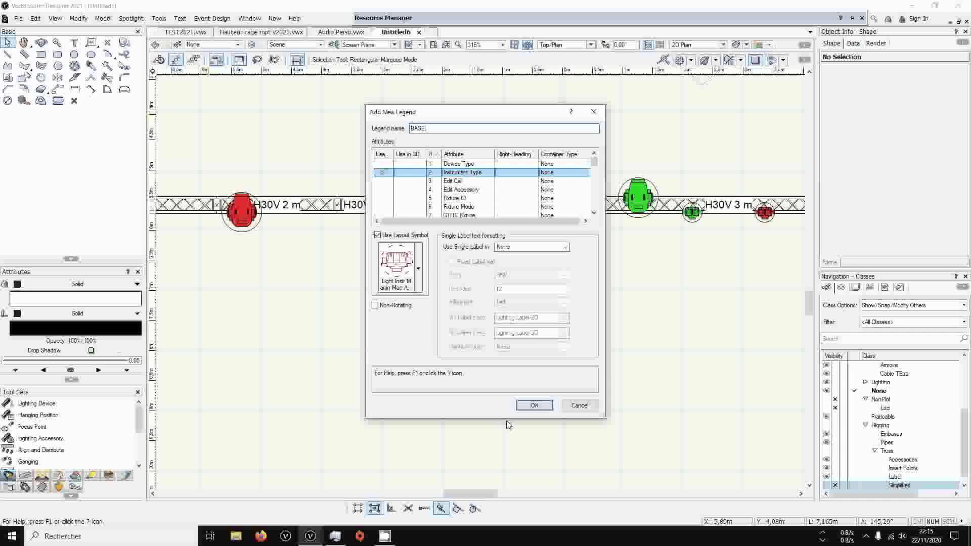
click(534, 405)
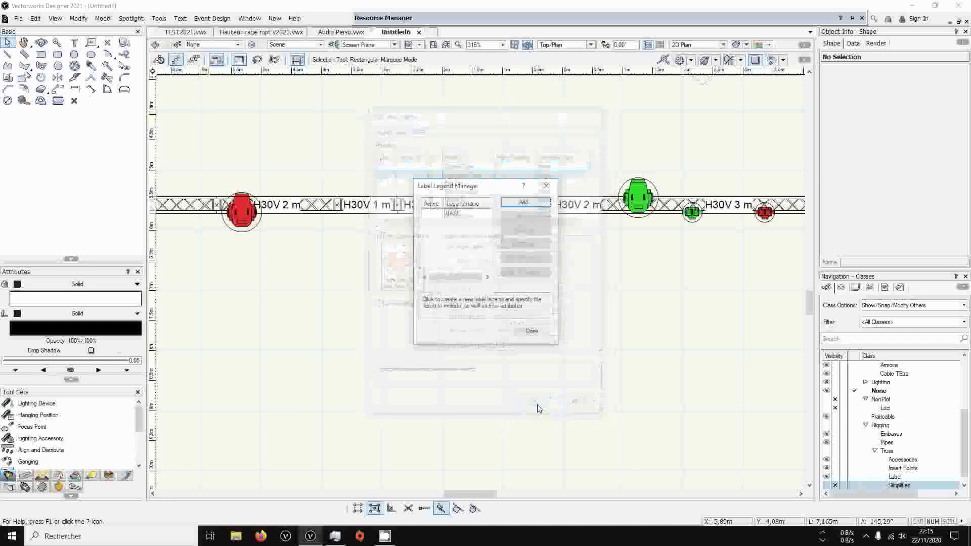
Edit the 2D layout of the BASE legend, moving its three labels together to just below the instrument symbol
click(452, 213)
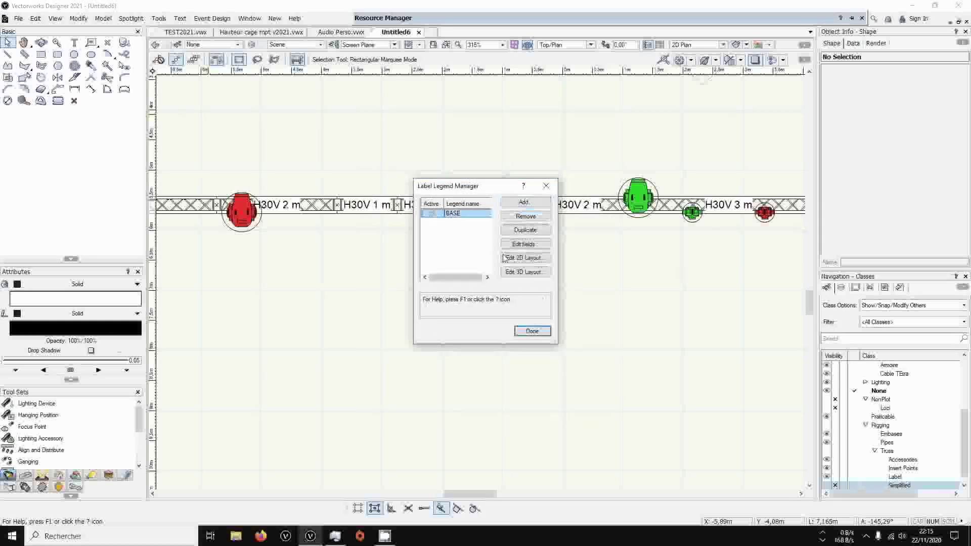
click(530, 262)
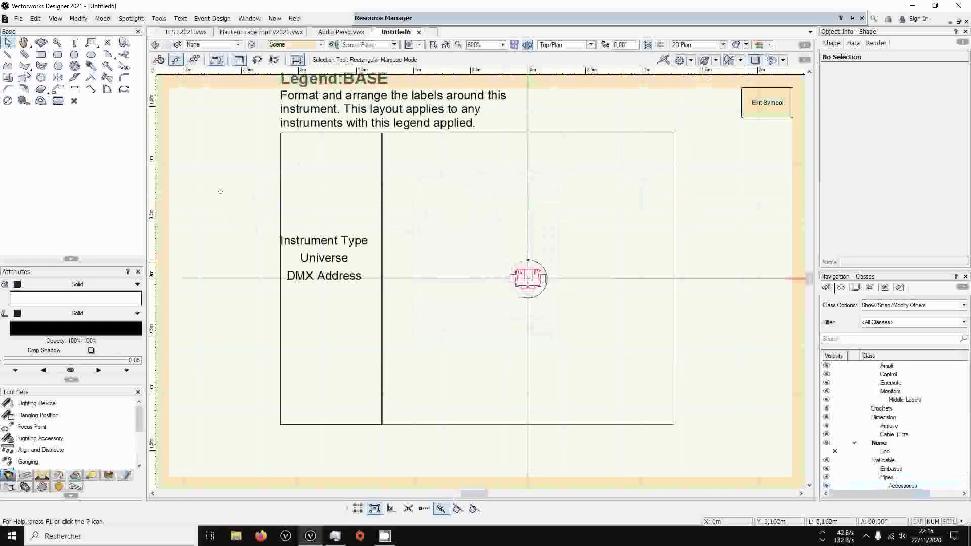
drag(236, 191, 463, 360)
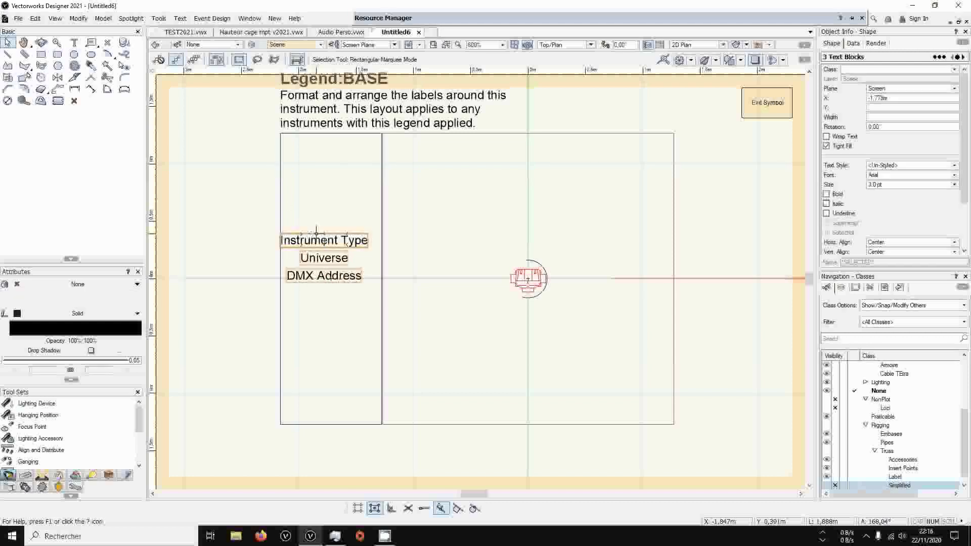
drag(317, 236, 520, 299)
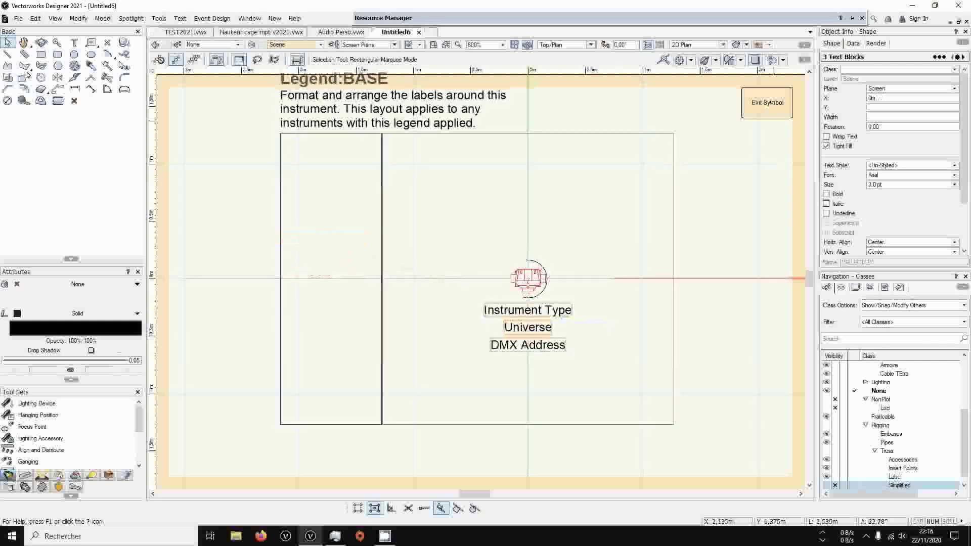
click(768, 103)
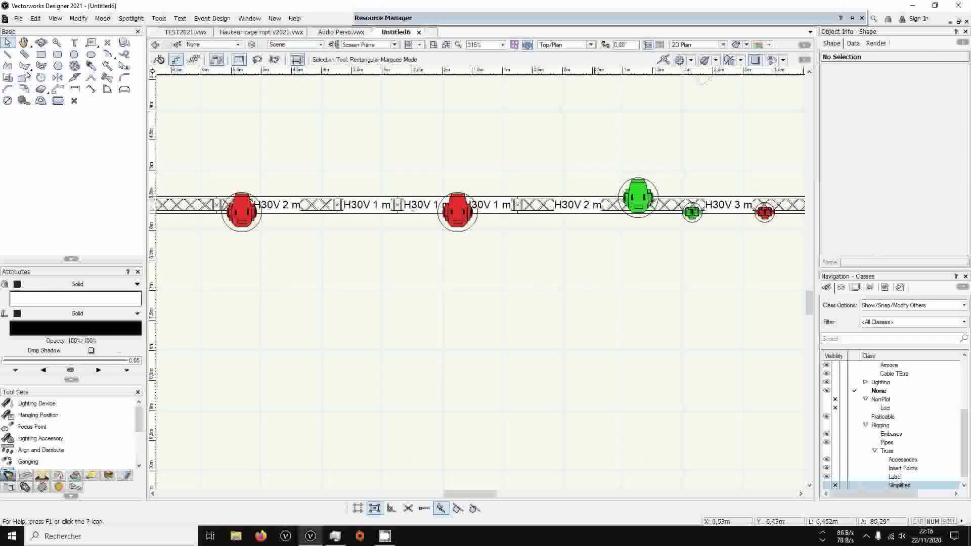
Select all similar lighting devices along the truss and assign them the BASE legend
click(107, 66)
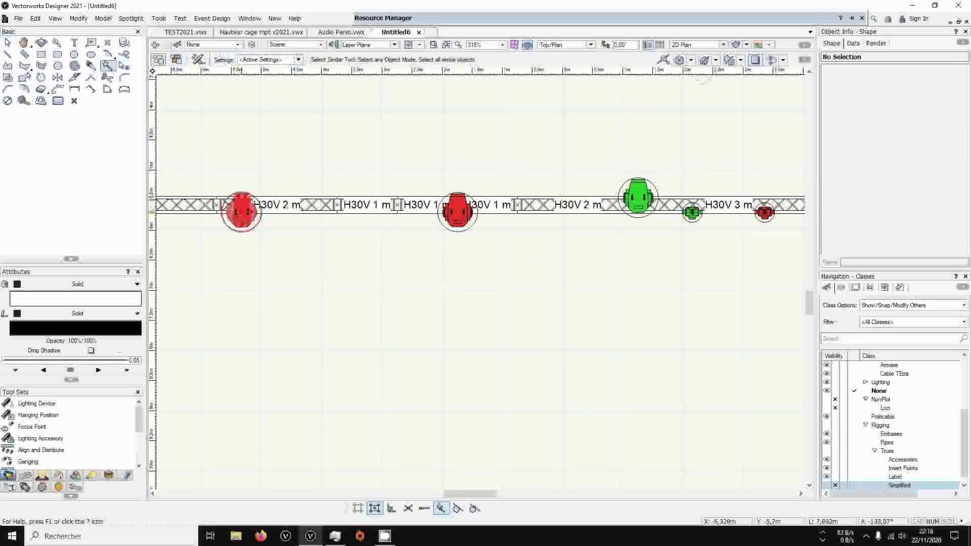
click(241, 211)
drag(963, 89, 965, 214)
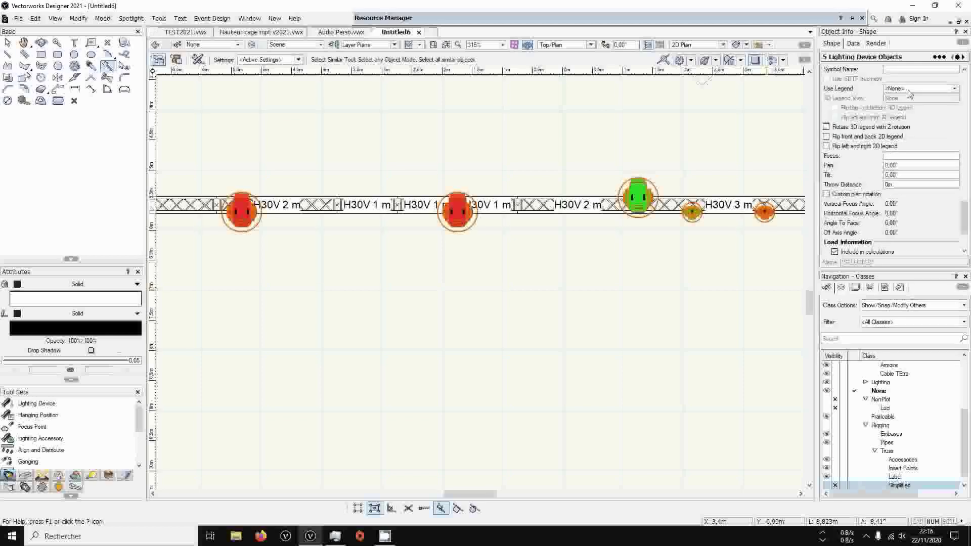
click(954, 88)
click(908, 106)
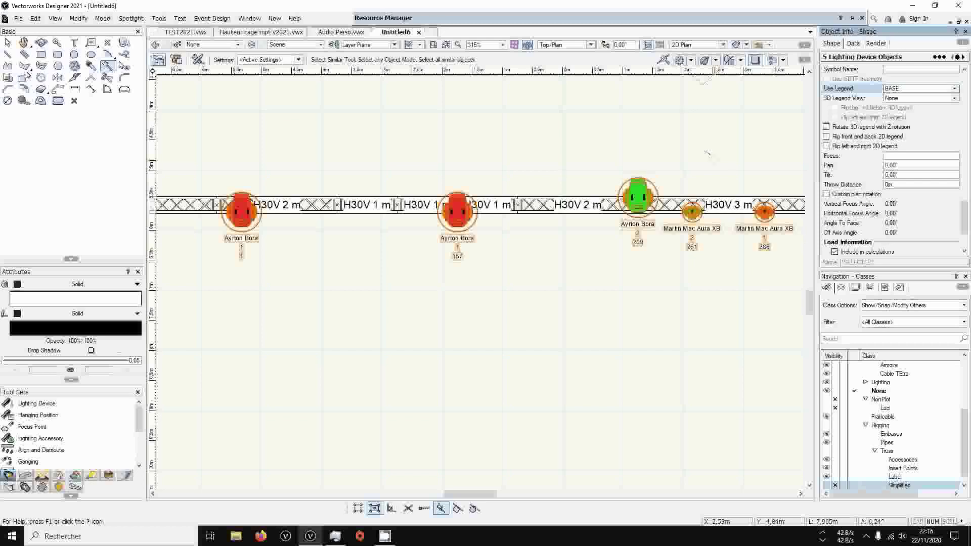
Look over the labelled fixtures on the truss and the surrounding plan, and show the list of sheet layers
click(7, 43)
click(352, 129)
scroll(354, 130, down, 1)
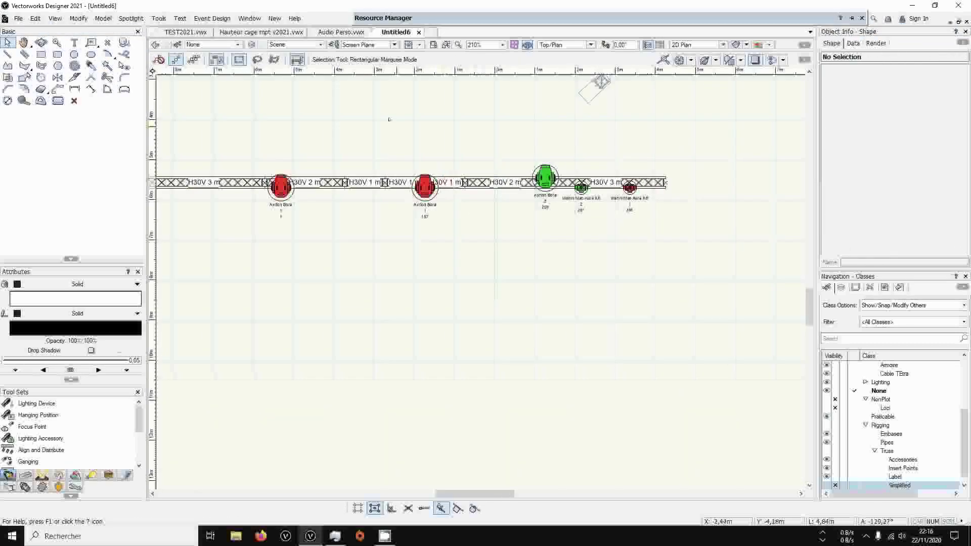
mouse_move(289, 89)
middle_down()
mouse_move(424, 183)
mouse_move(394, 214)
mouse_move(407, 224)
middle_up()
scroll(445, 231, down, 1)
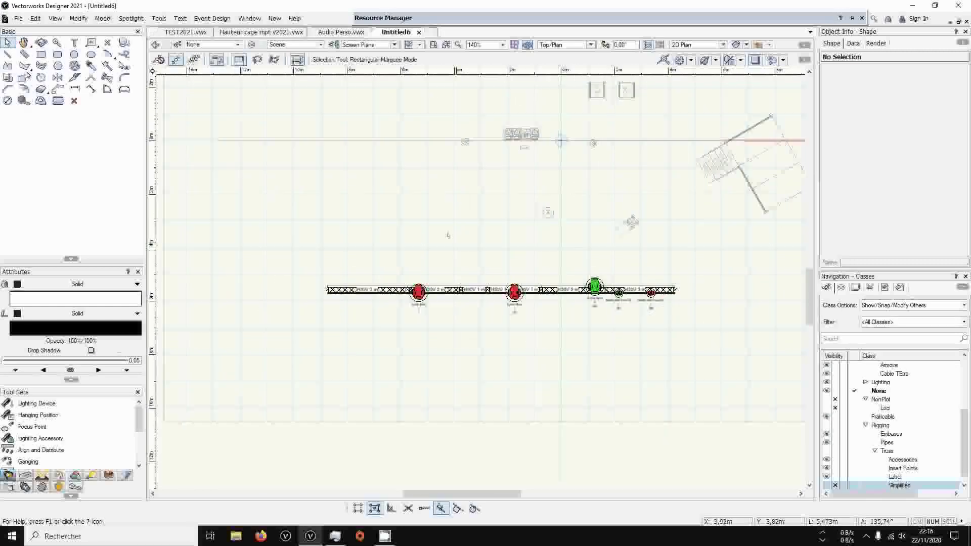
middle_drag(632, 222, 553, 316)
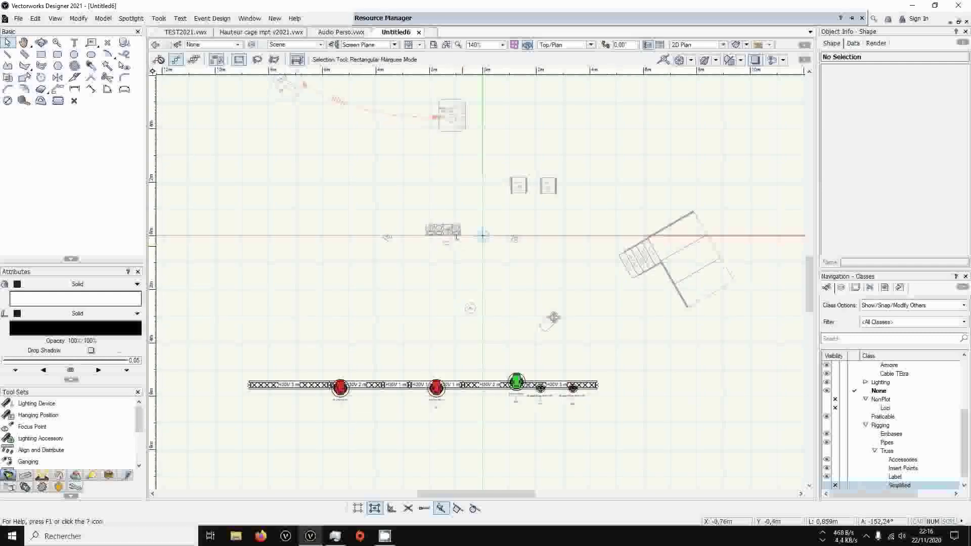
click(671, 21)
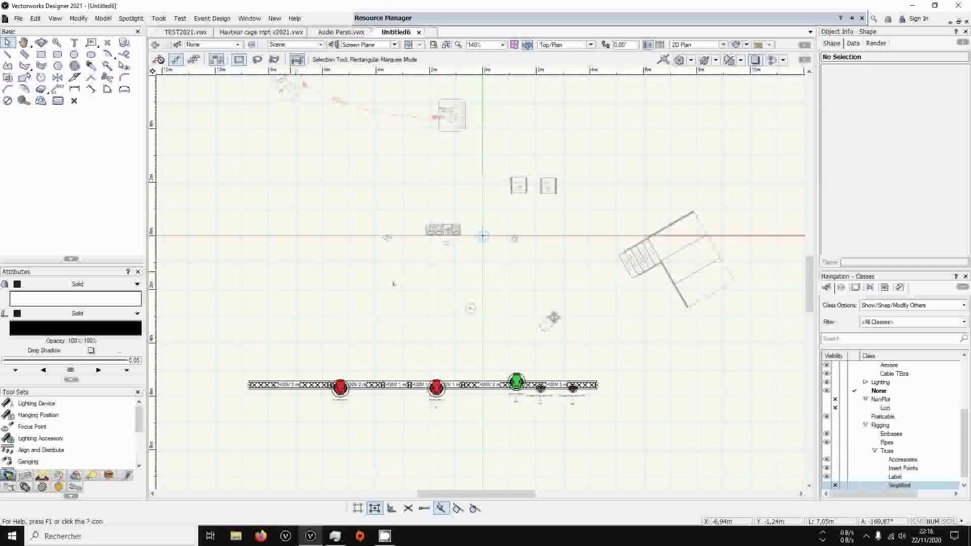
mouse_move(443, 334)
middle_down()
mouse_move(462, 303)
mouse_move(459, 316)
middle_up()
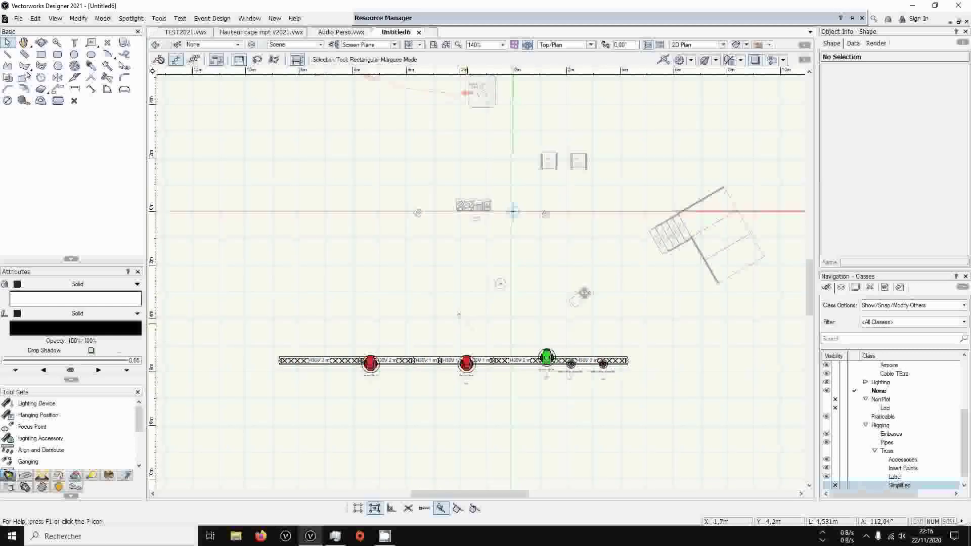
click(855, 287)
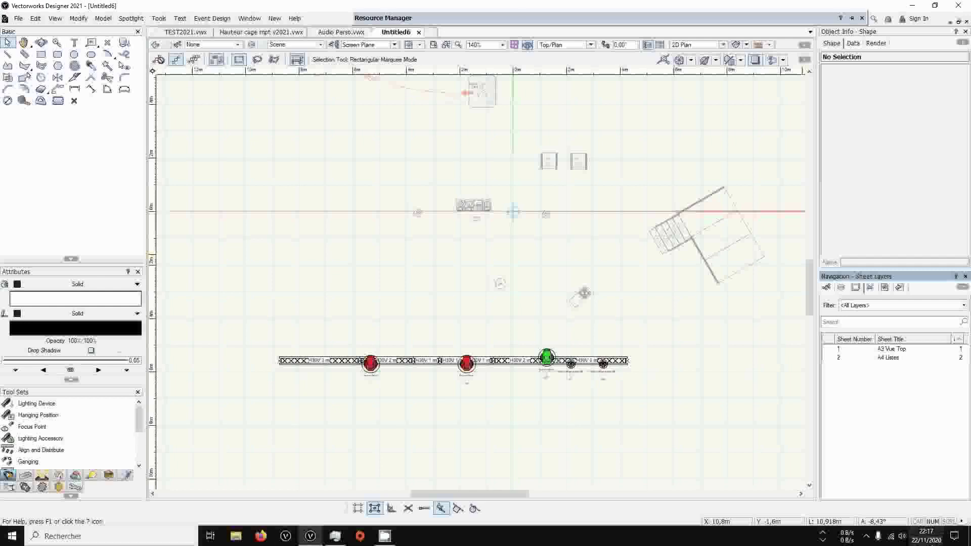
click(386, 538)
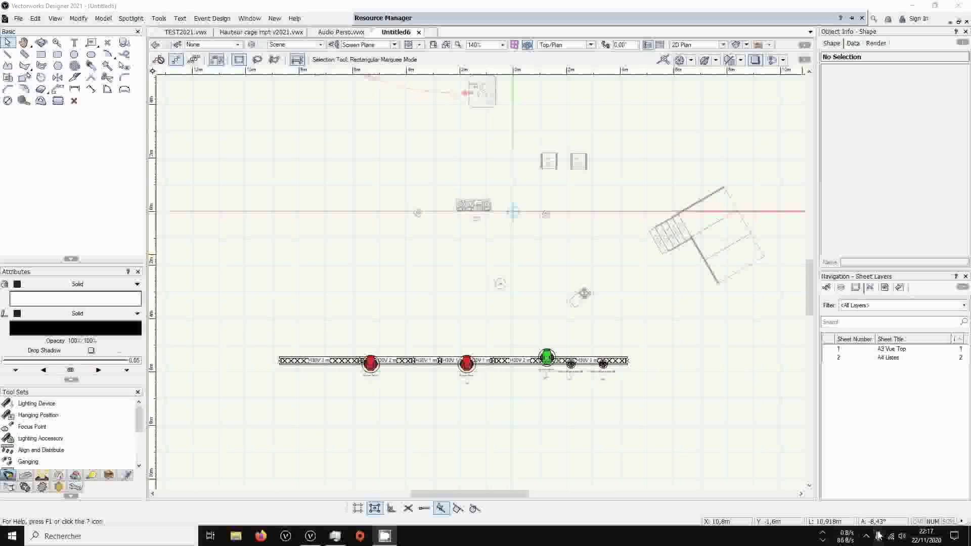
click(866, 537)
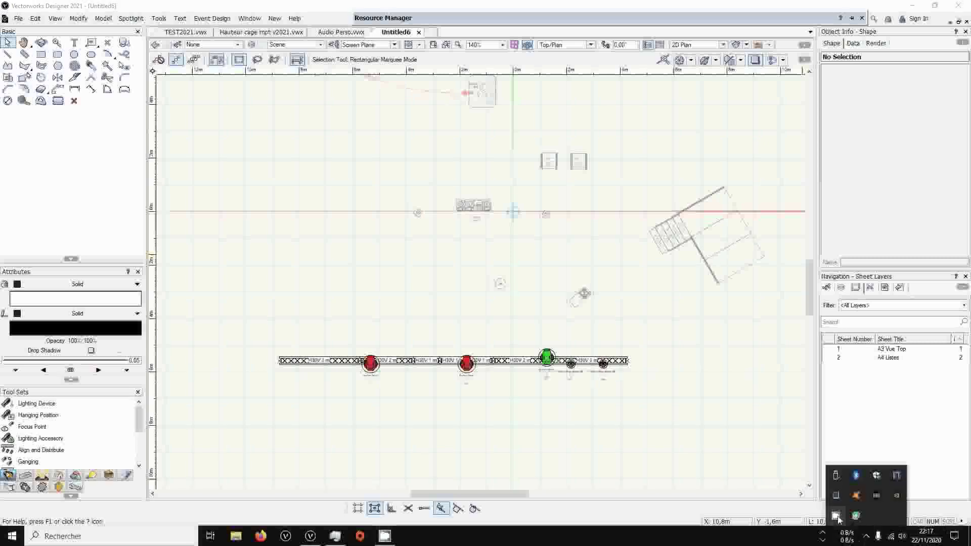